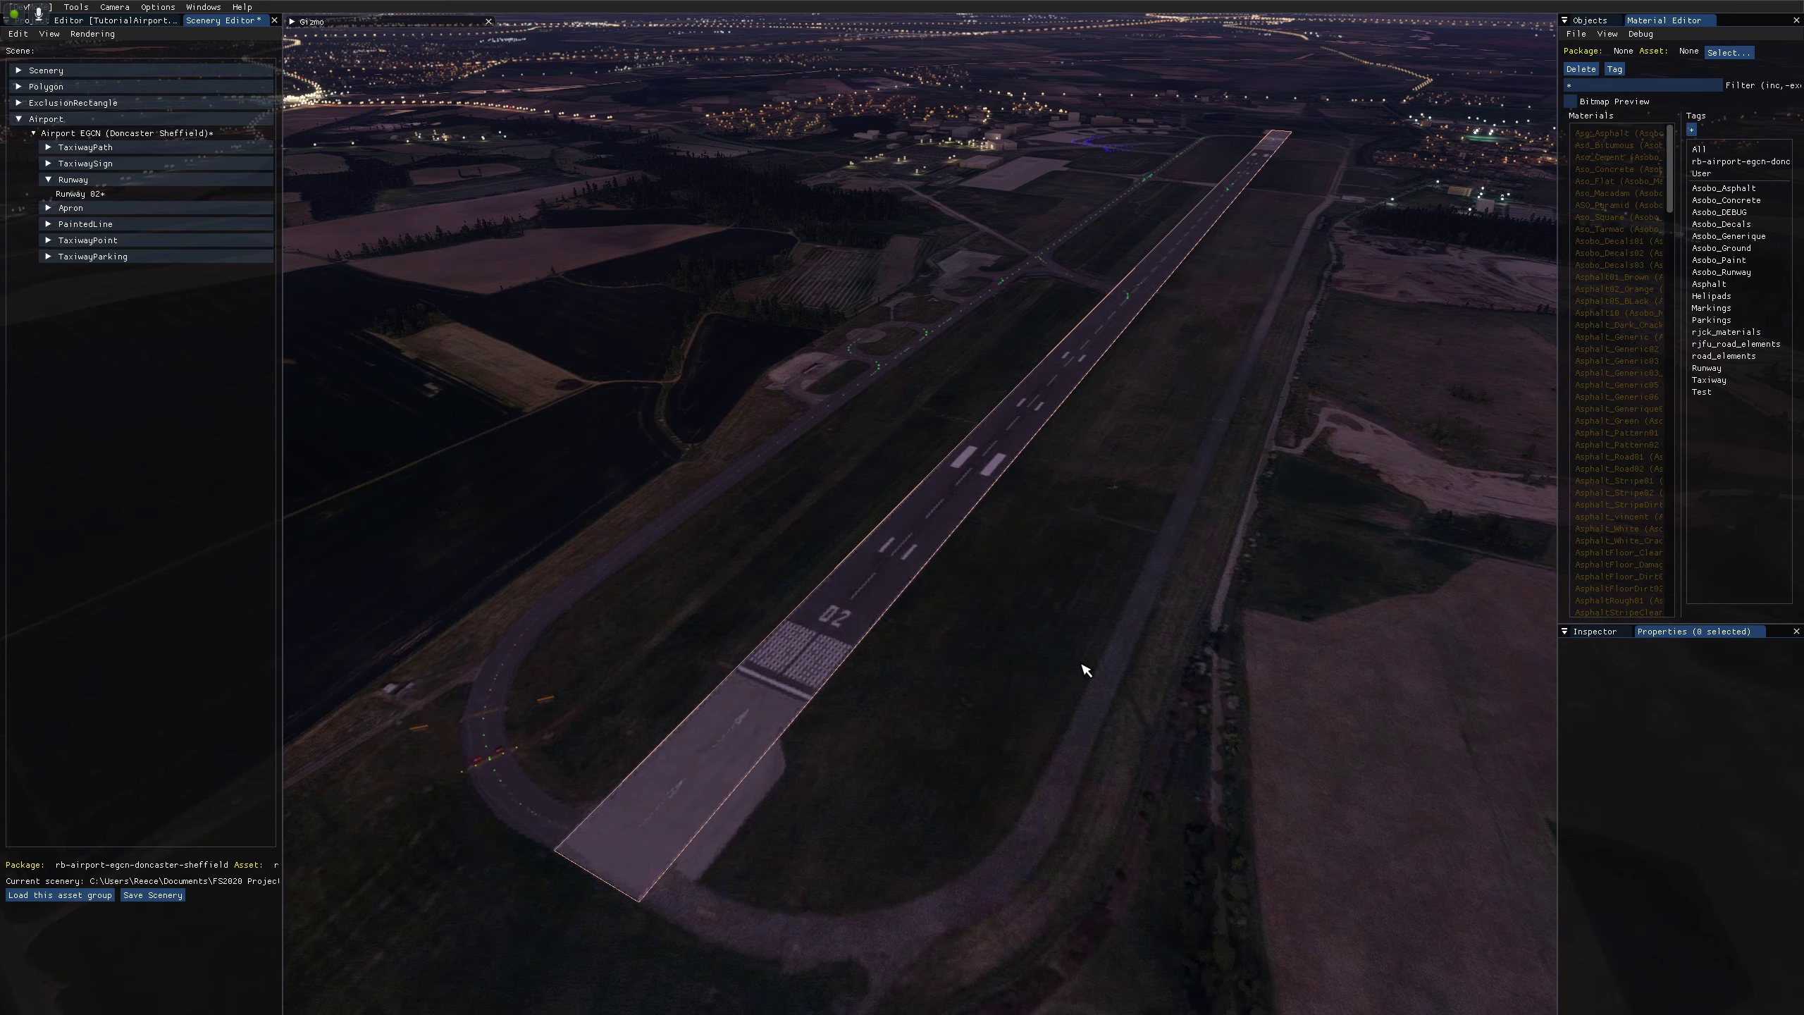
Set both the Center and Edge lights of runway 02 to HIGH.
left_click(910, 573)
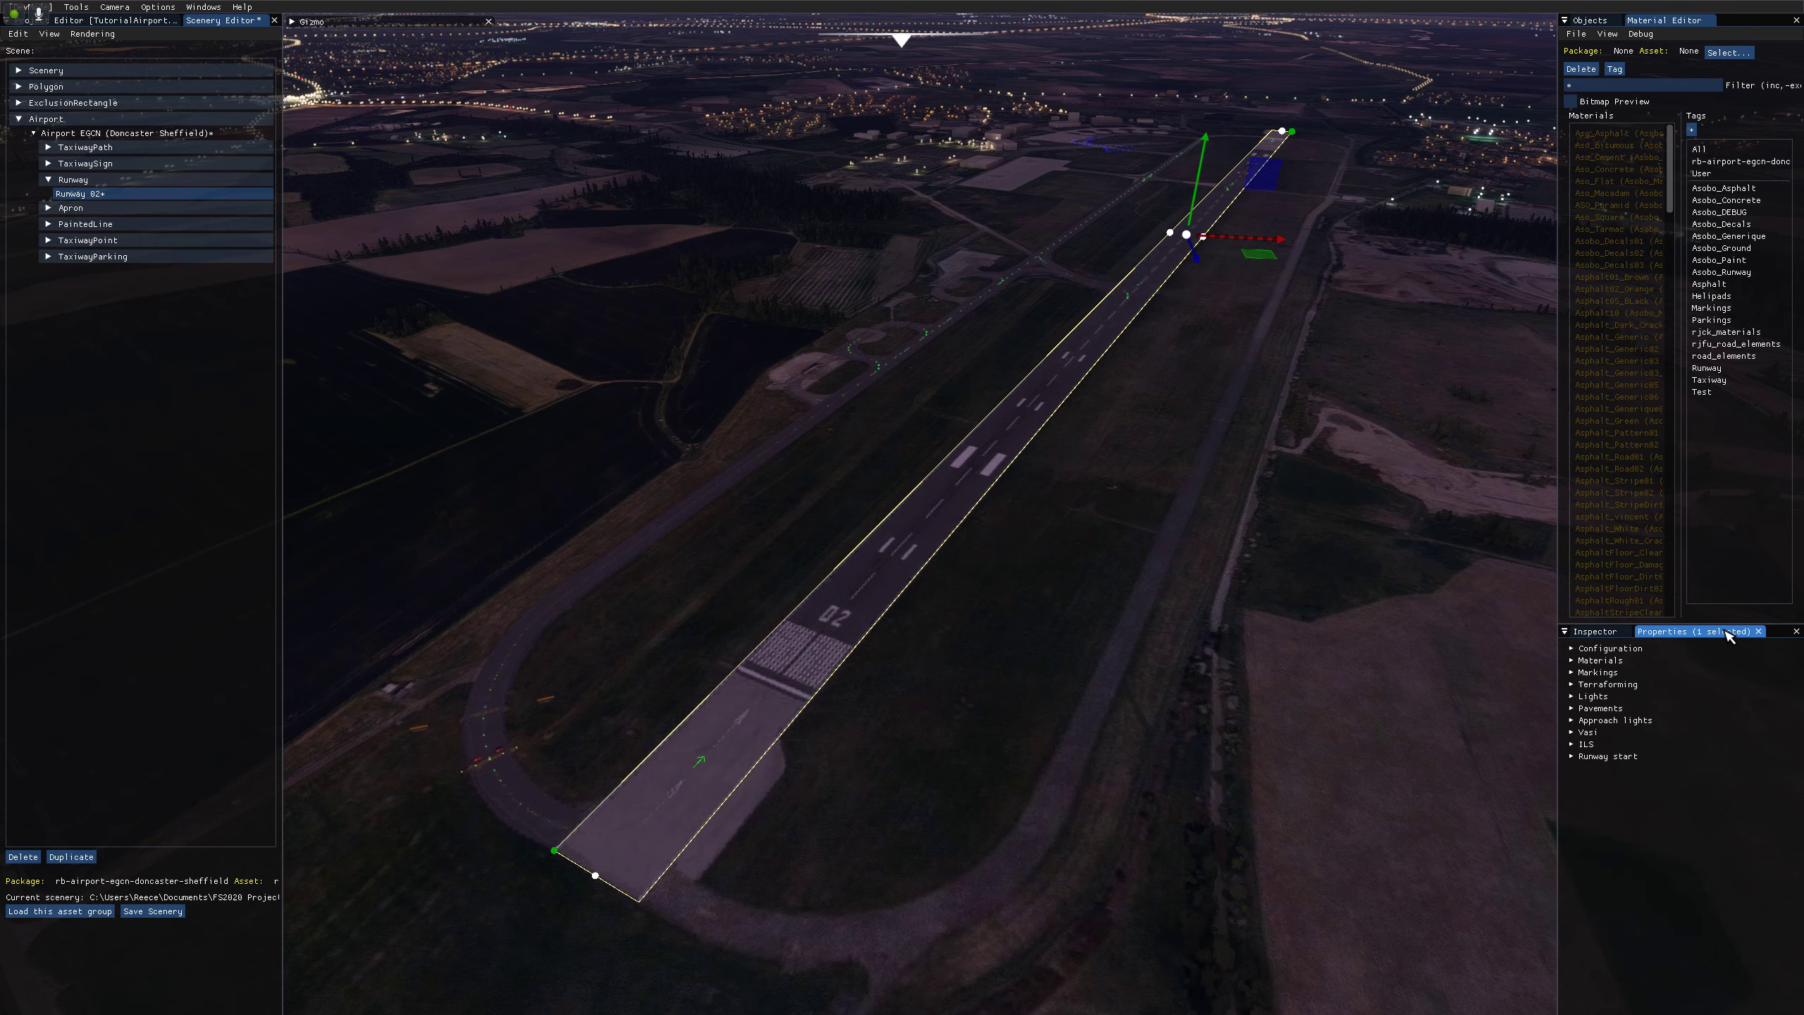
left_click(1582, 698)
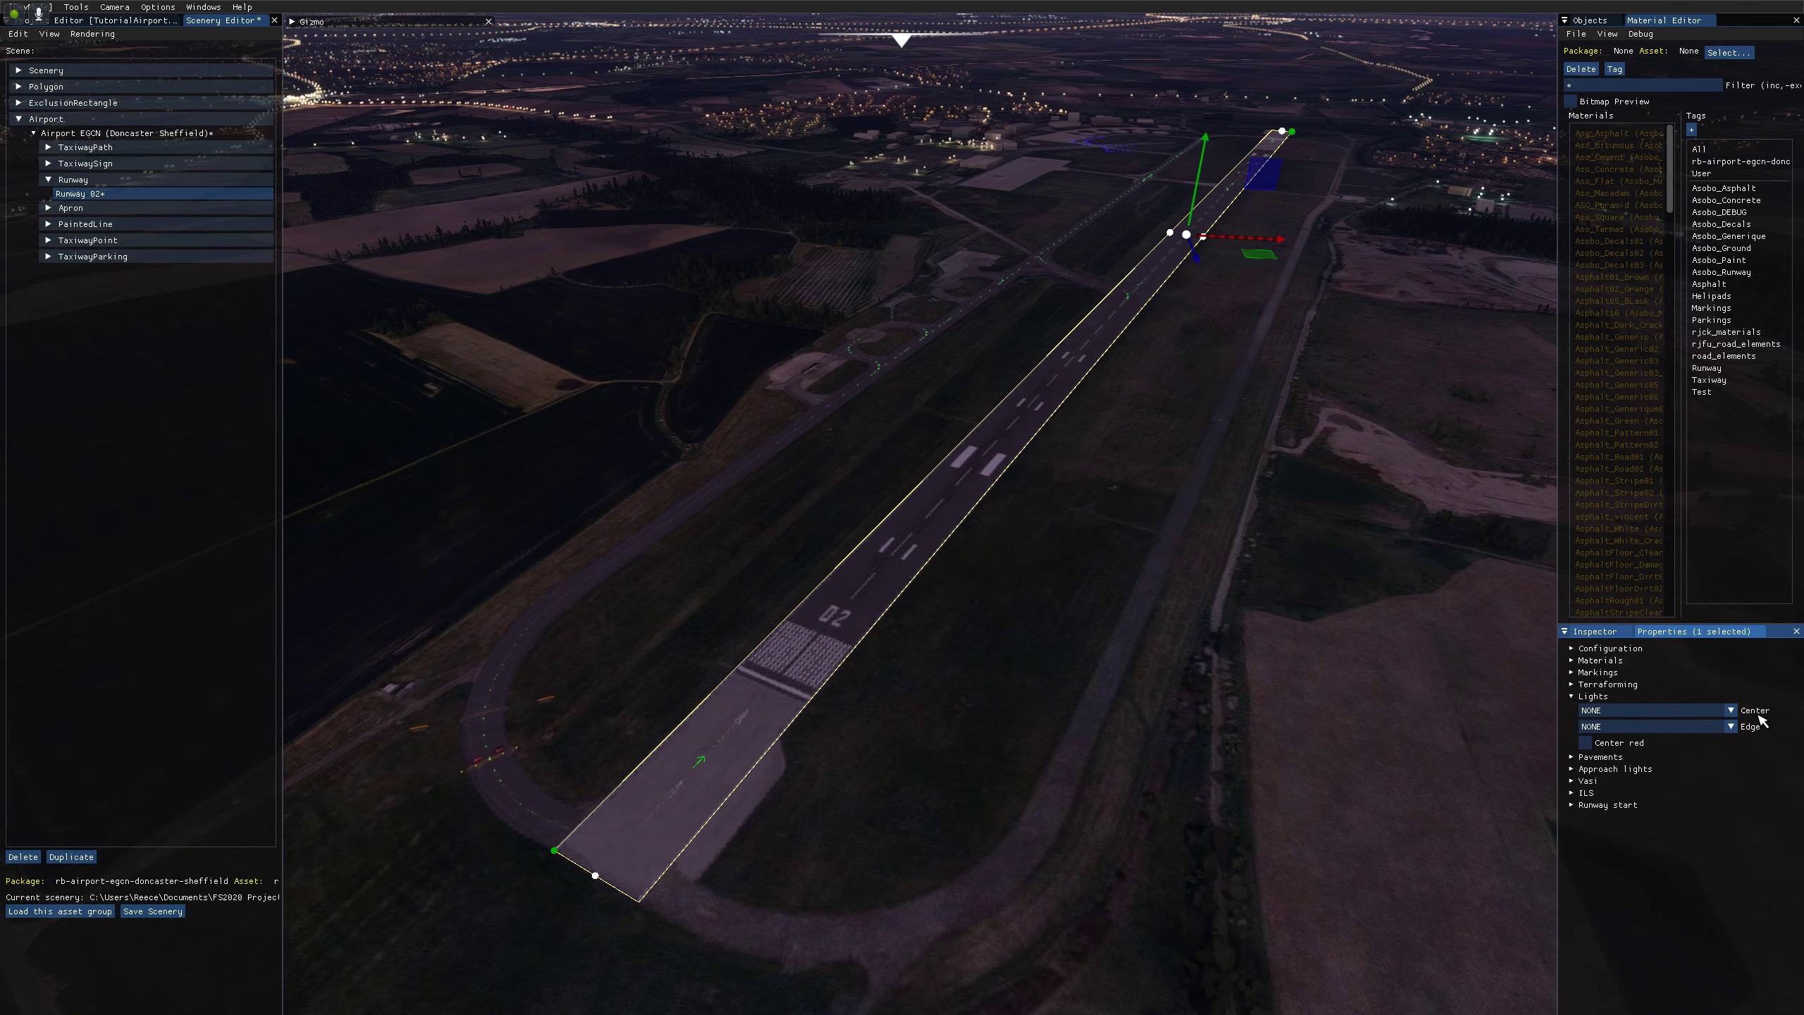
left_click(1669, 710)
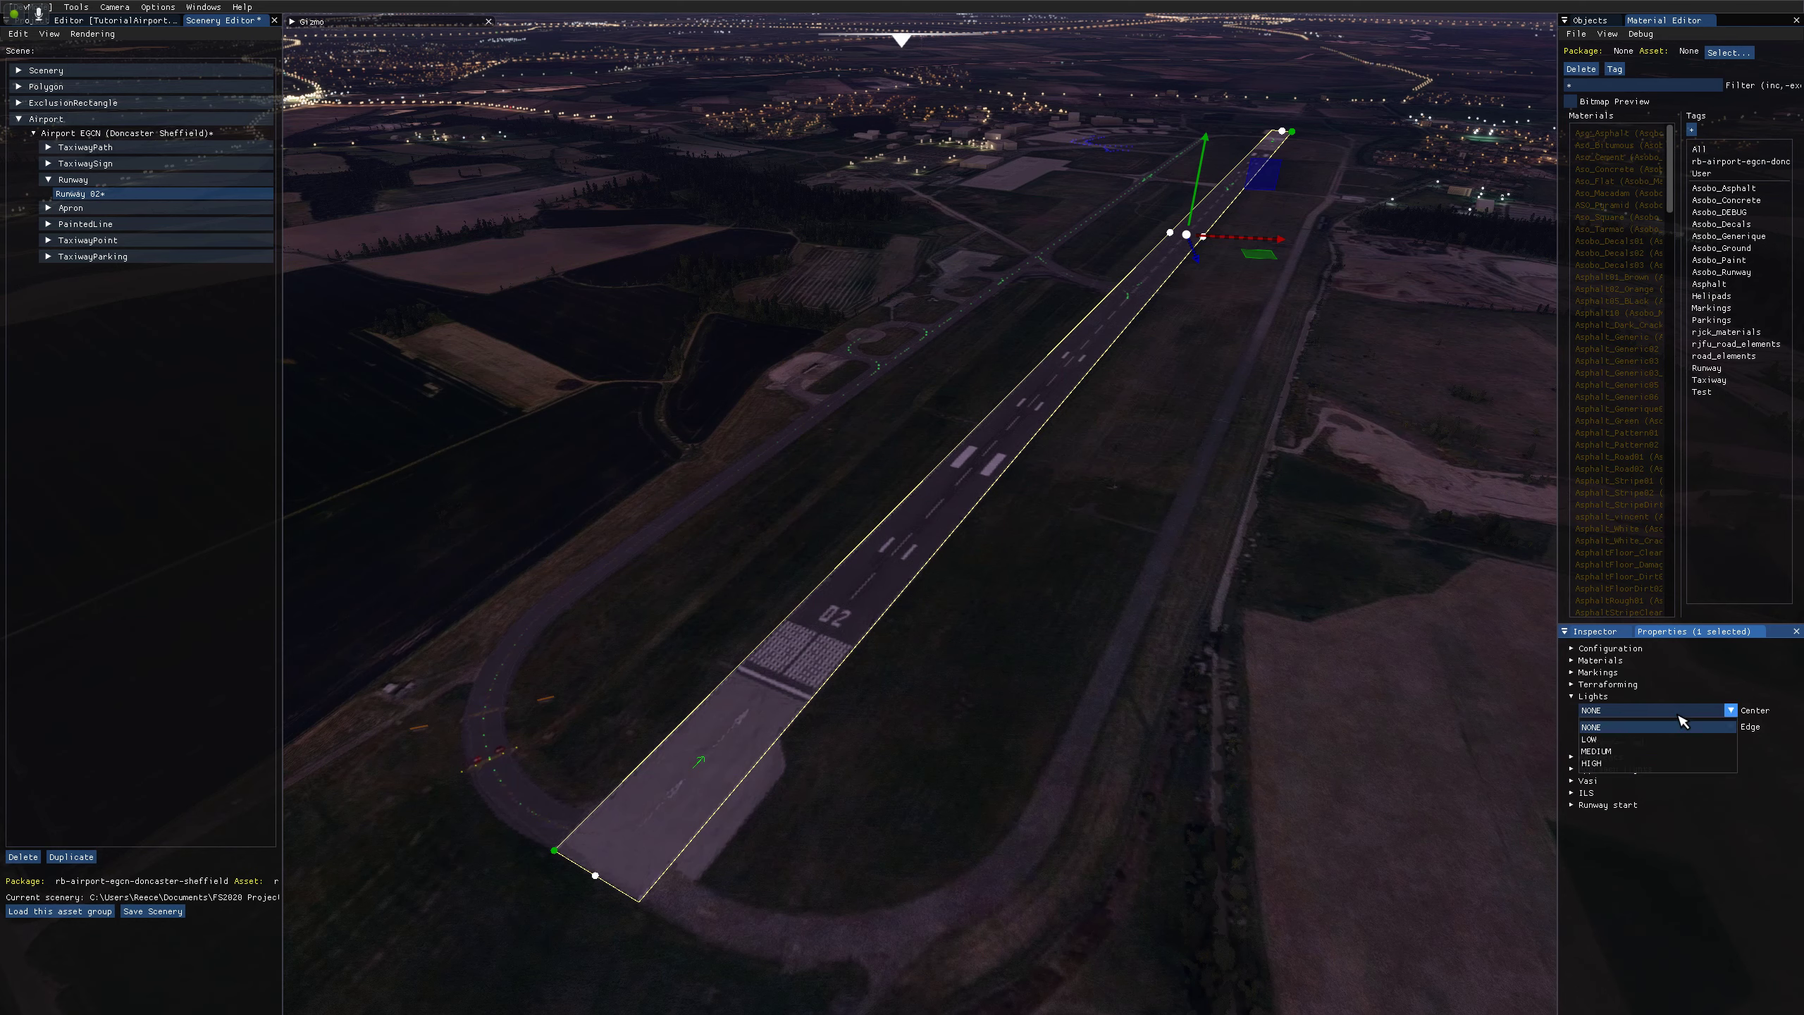
left_click(1614, 764)
left_click(1604, 727)
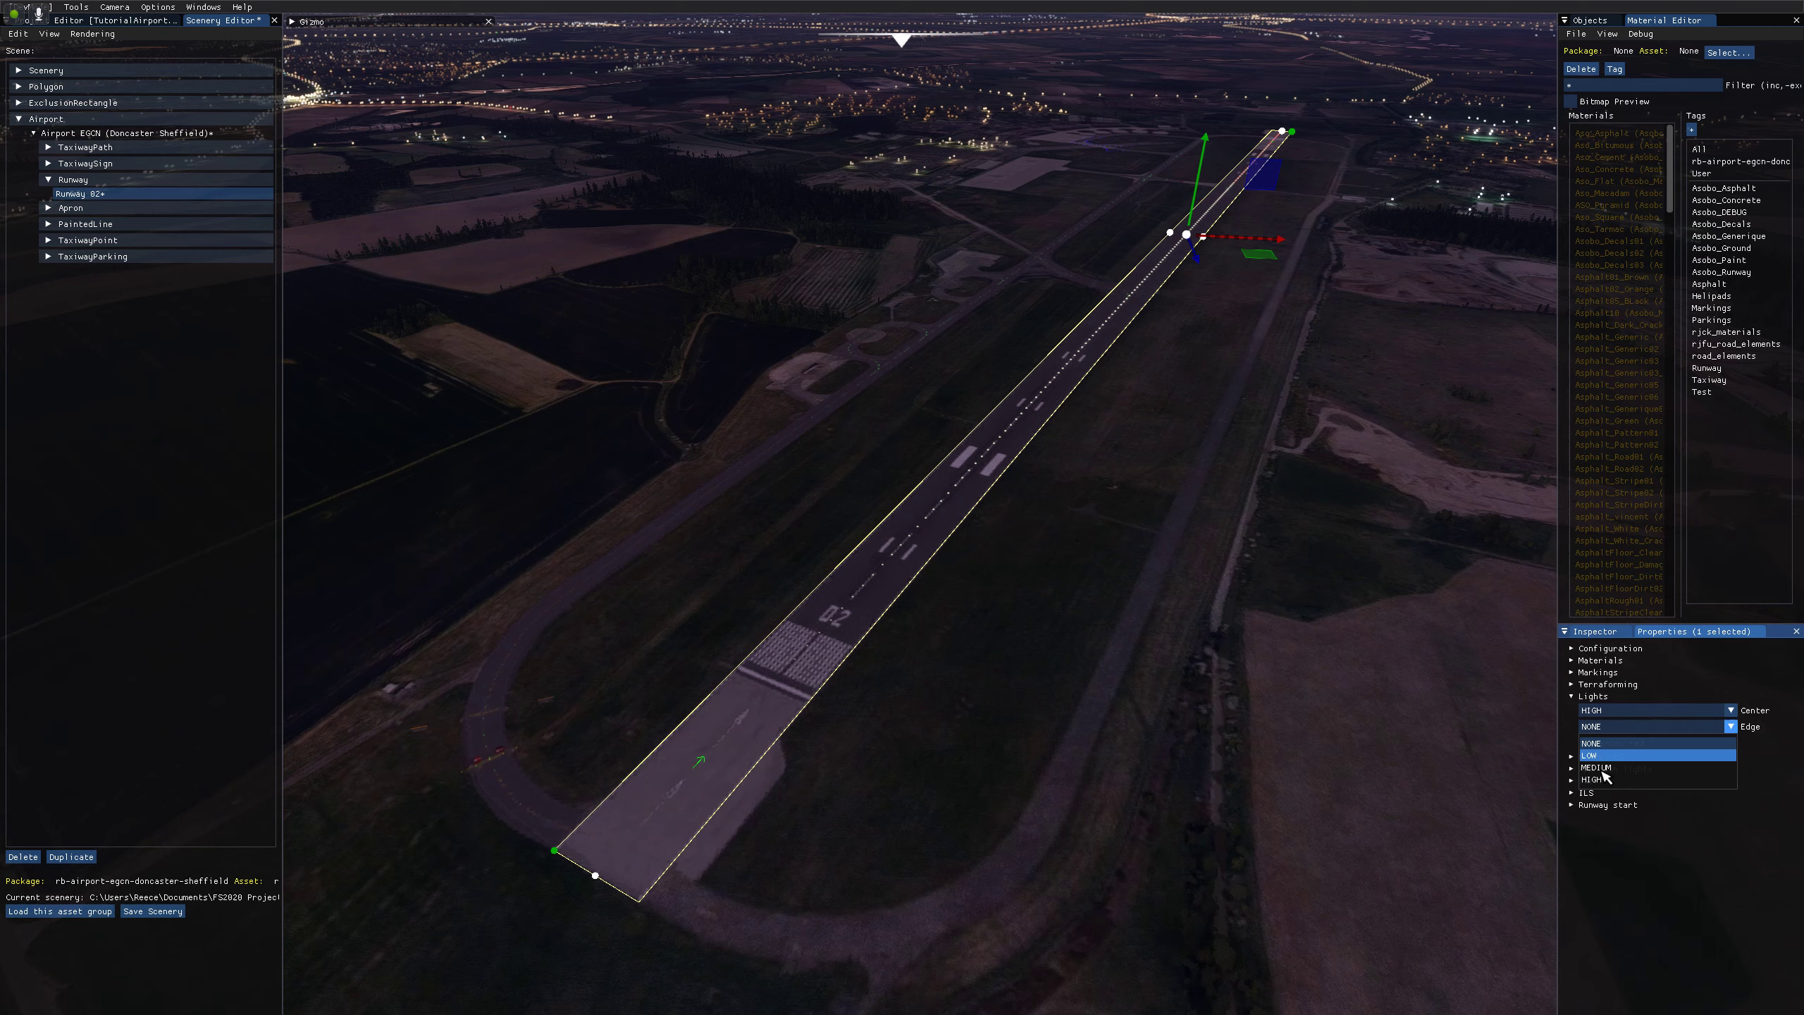
left_click(1595, 780)
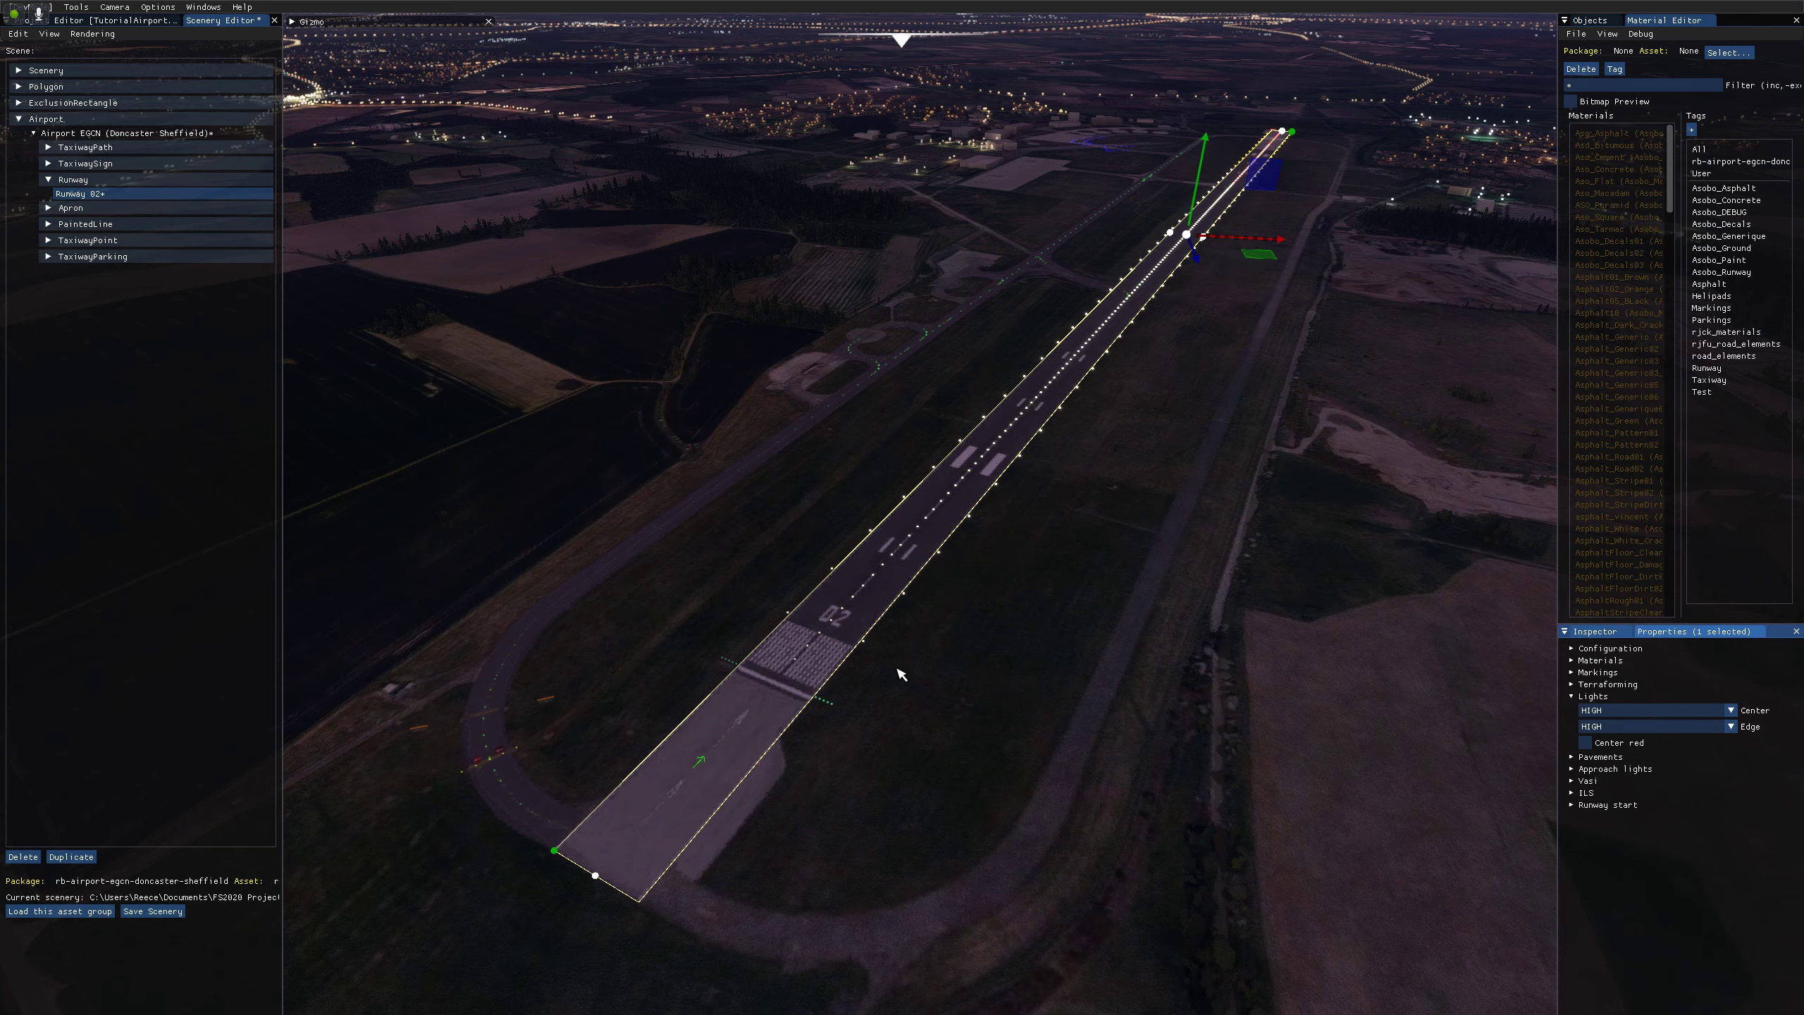
Examine the centre and edge lights along the runway from the 02 threshold to the far end and in both directions.
left_click(807, 682)
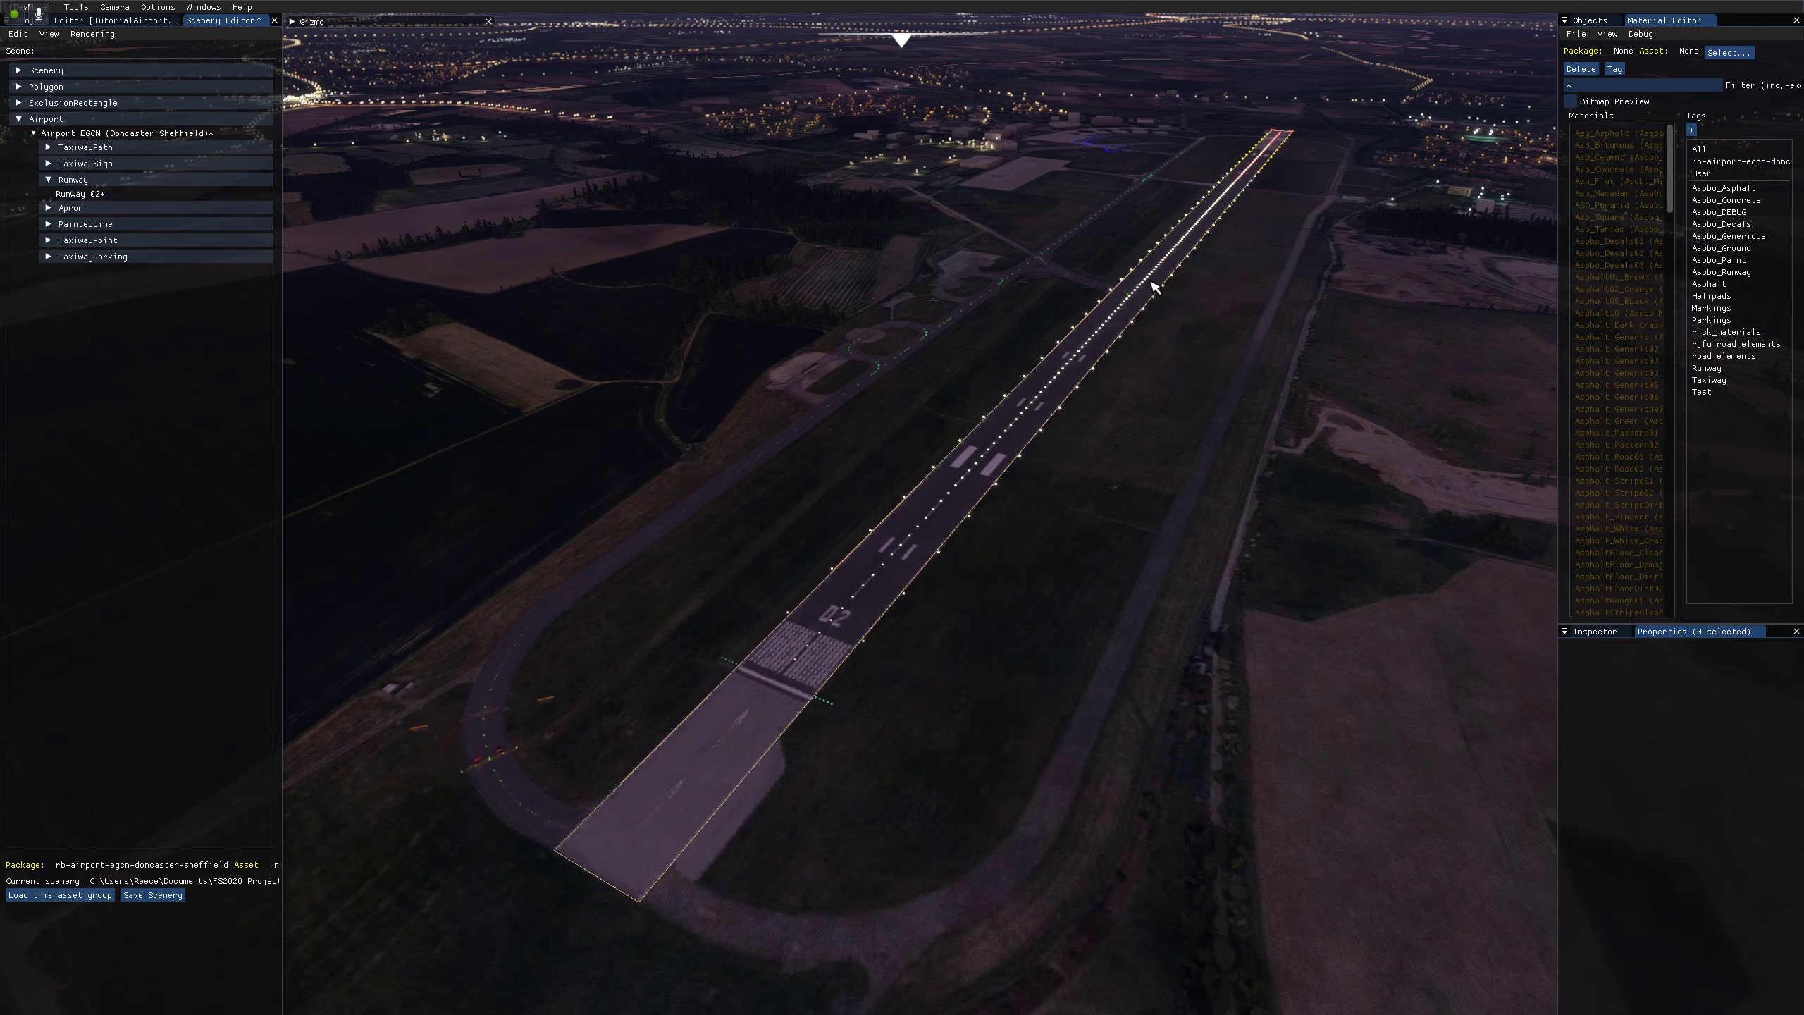
left_click(1003, 455)
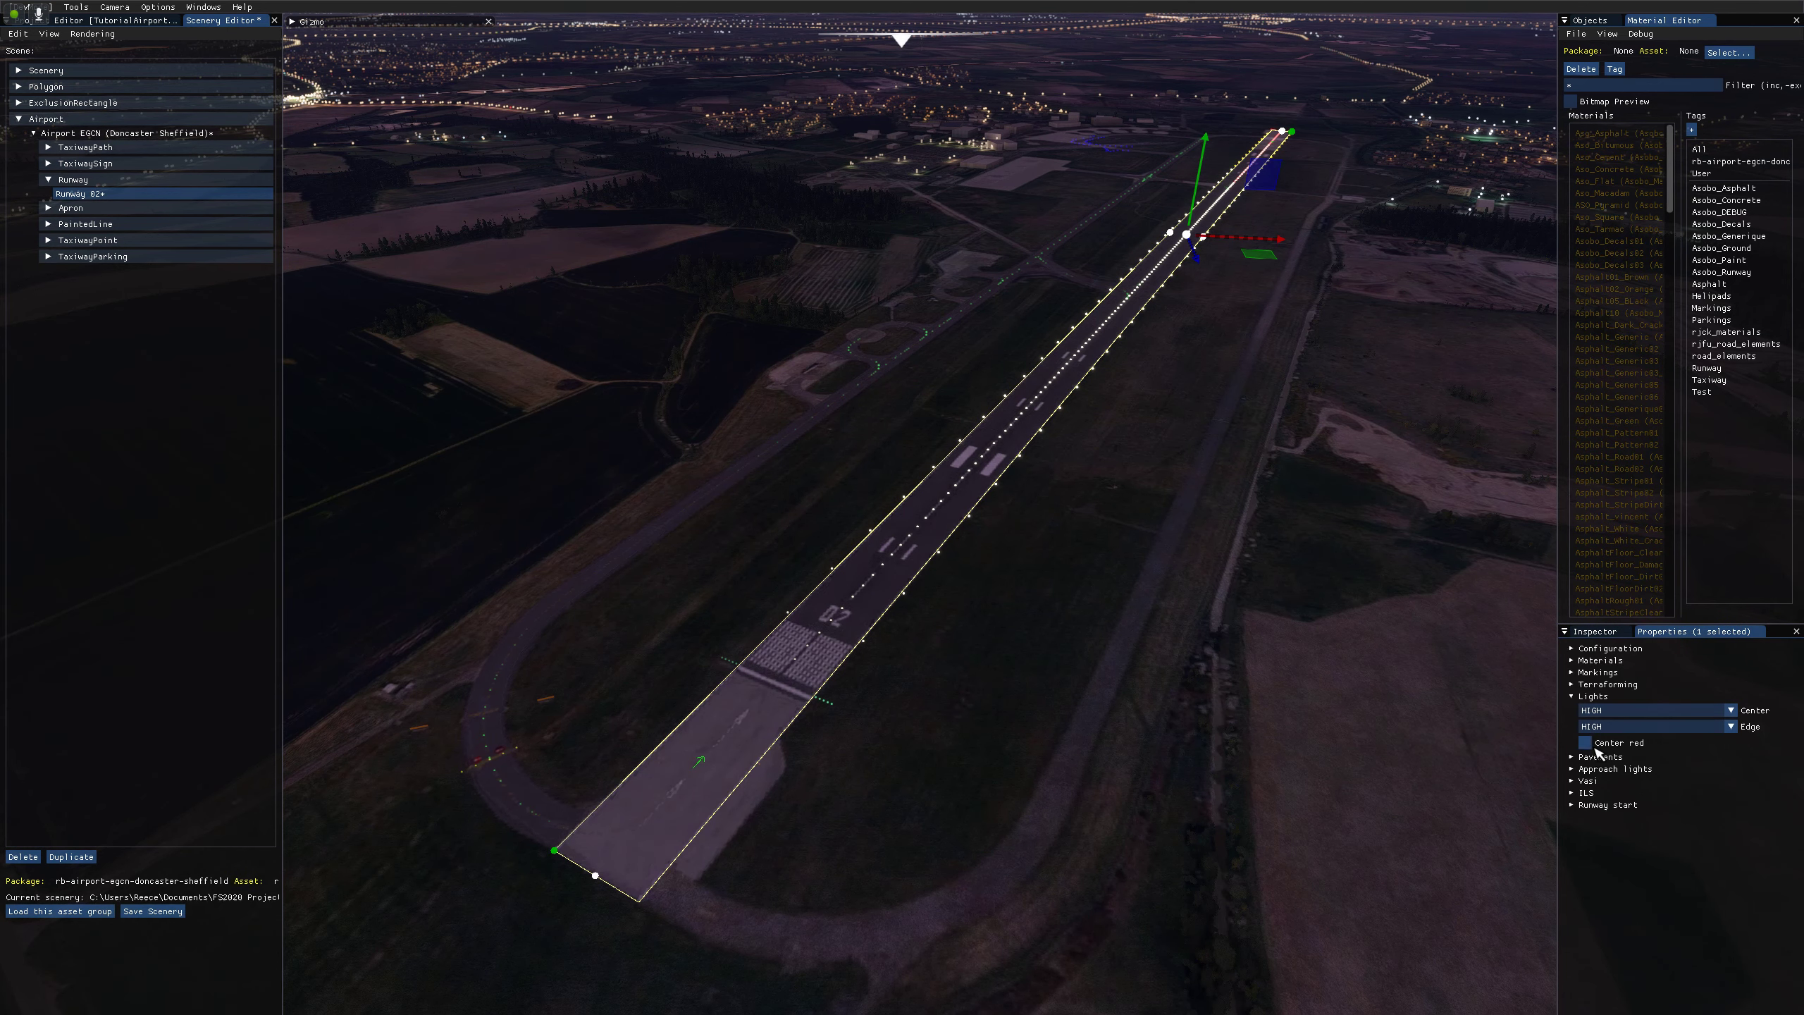
left_click(1172, 429)
middle_click_drag(1229, 265, 967, 764)
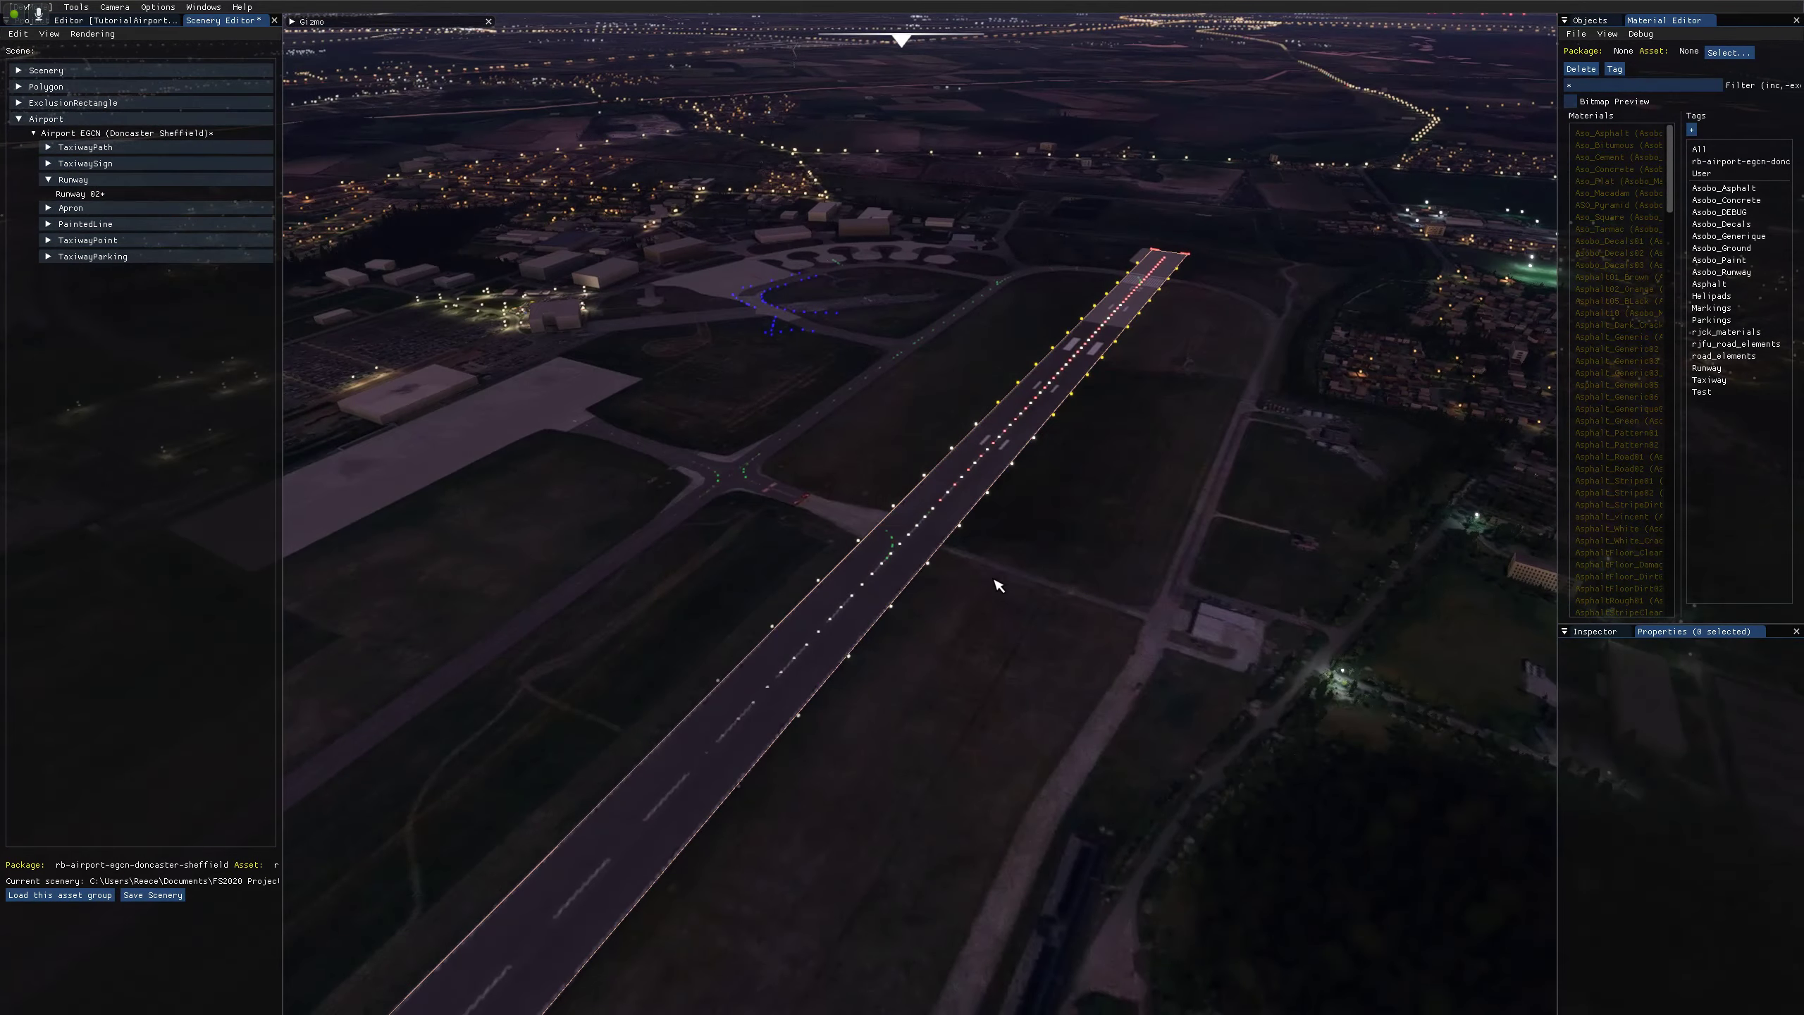
middle_click_drag(994, 584, 1005, 529)
key("w")
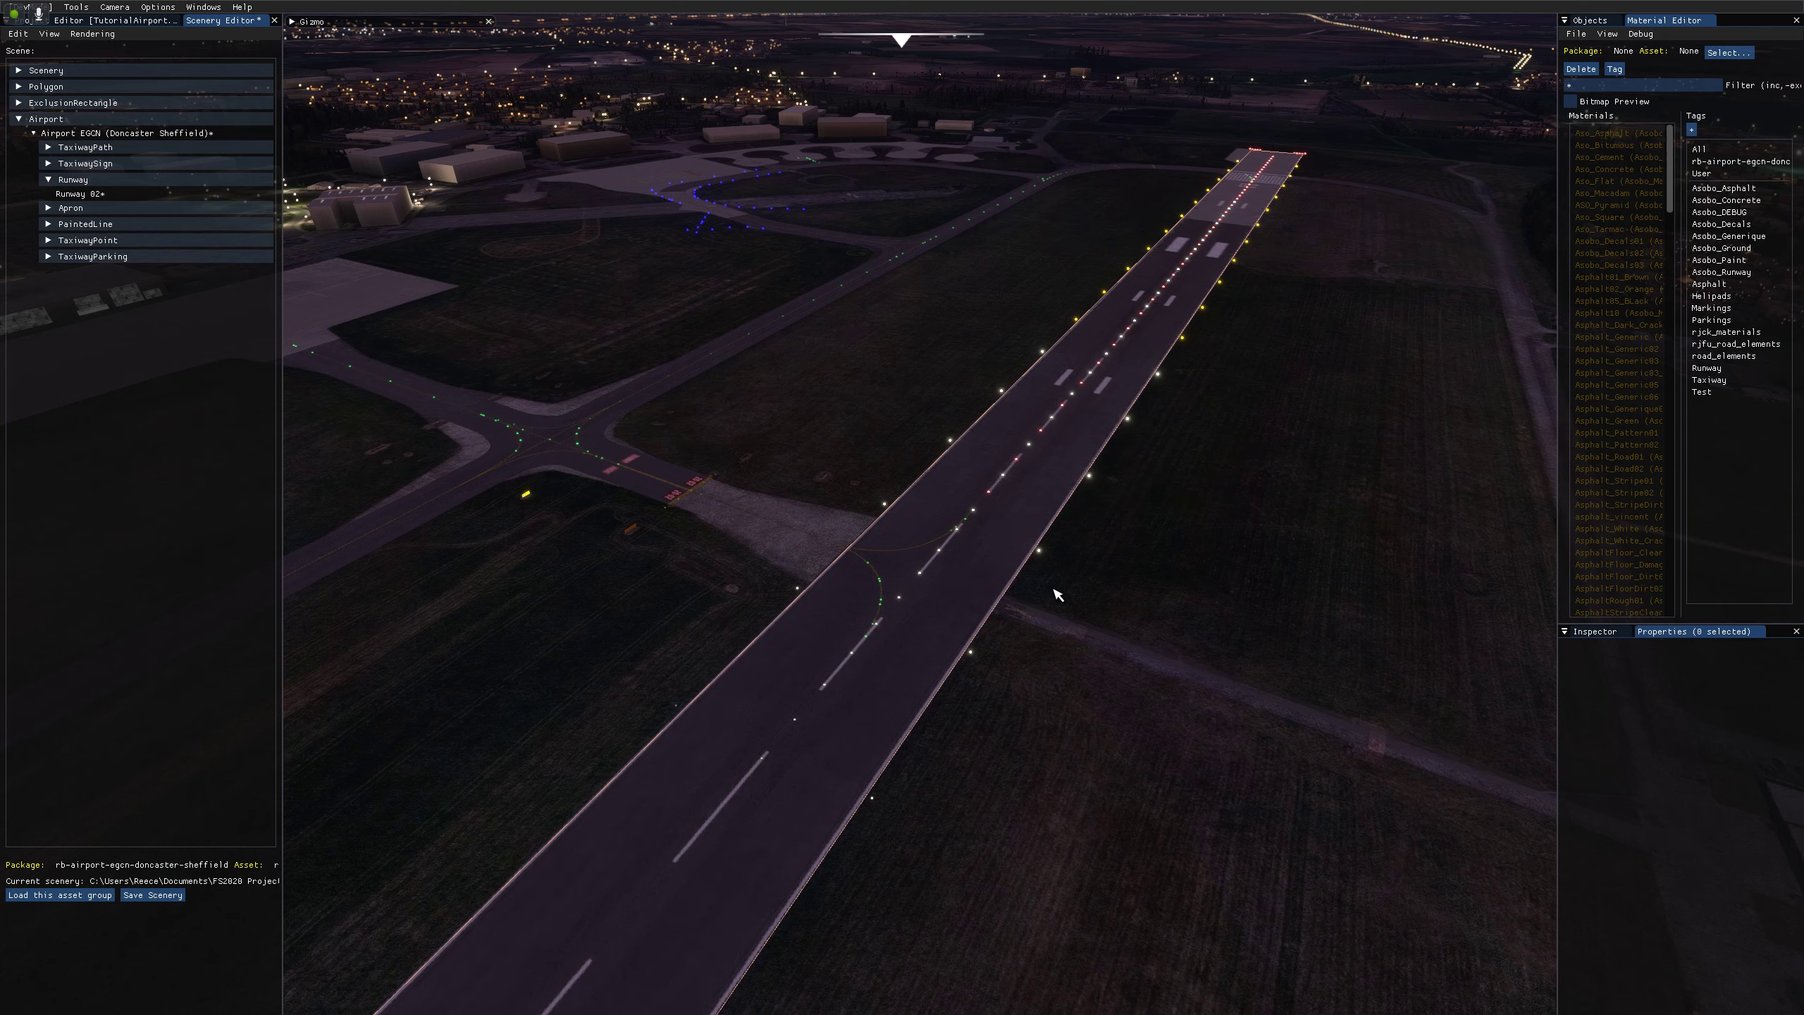
right_click_drag(1045, 601, 834, 583)
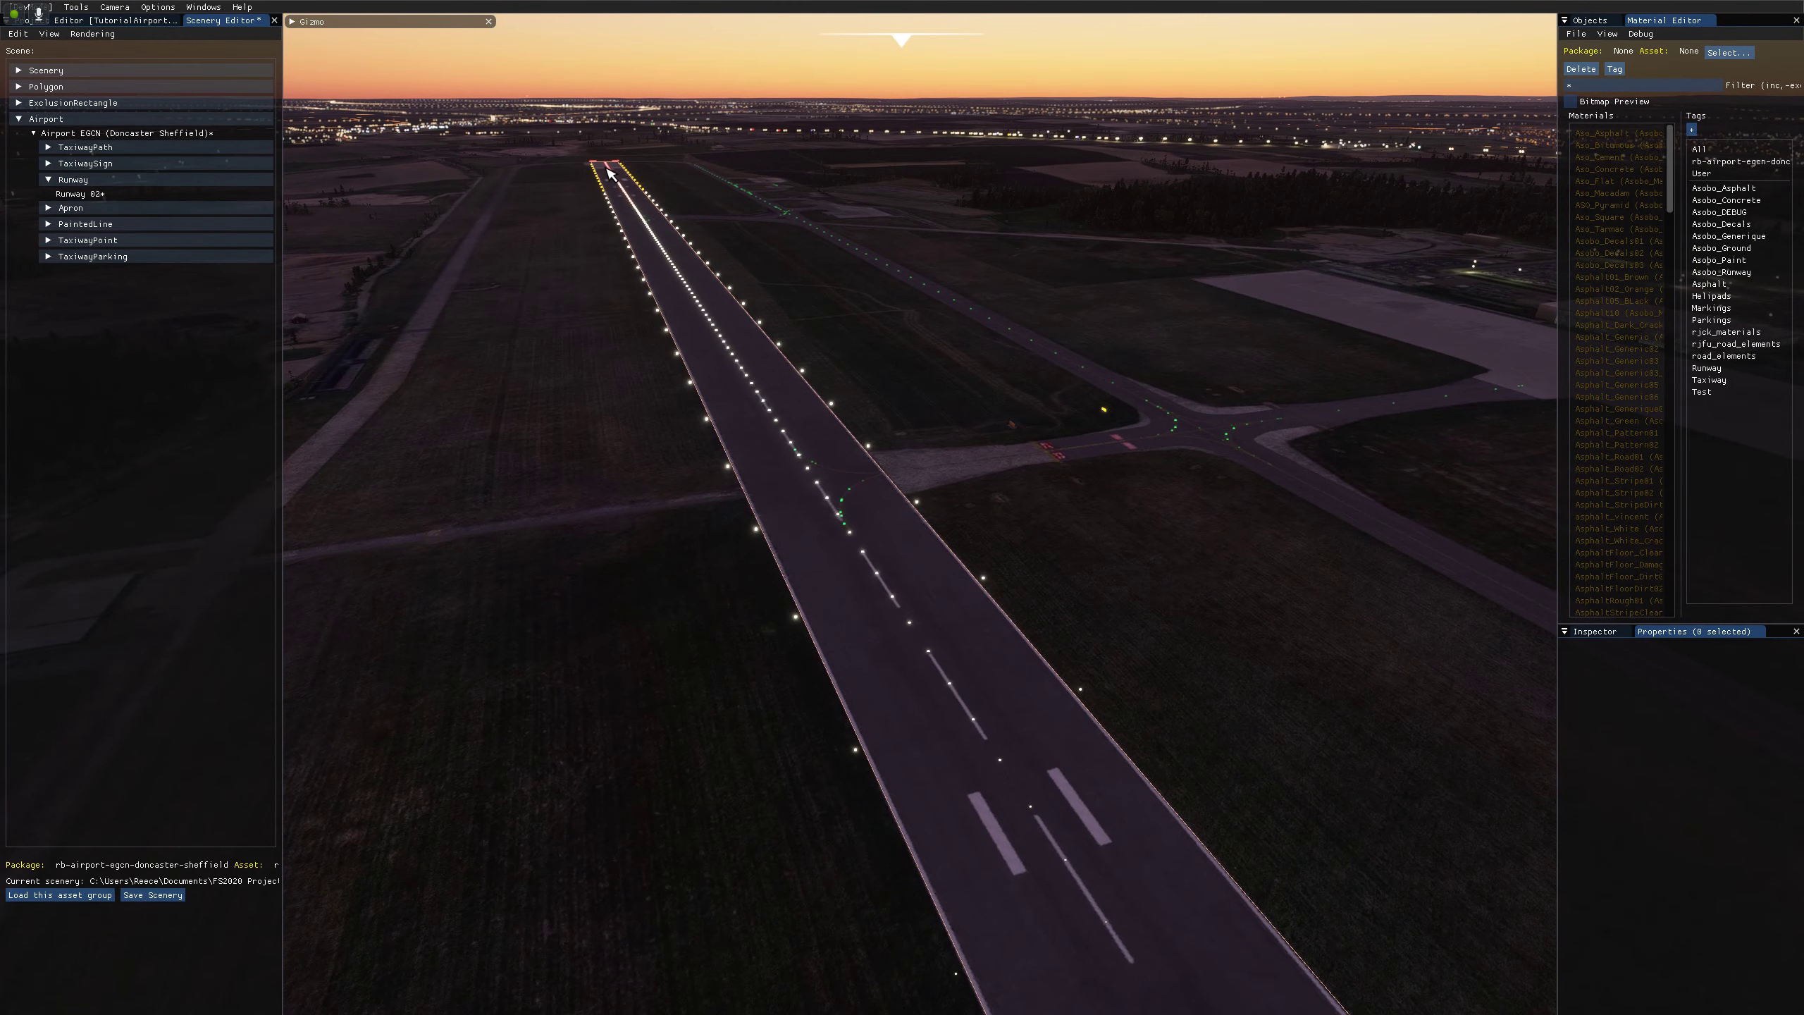
right_click_drag(661, 540, 921, 544)
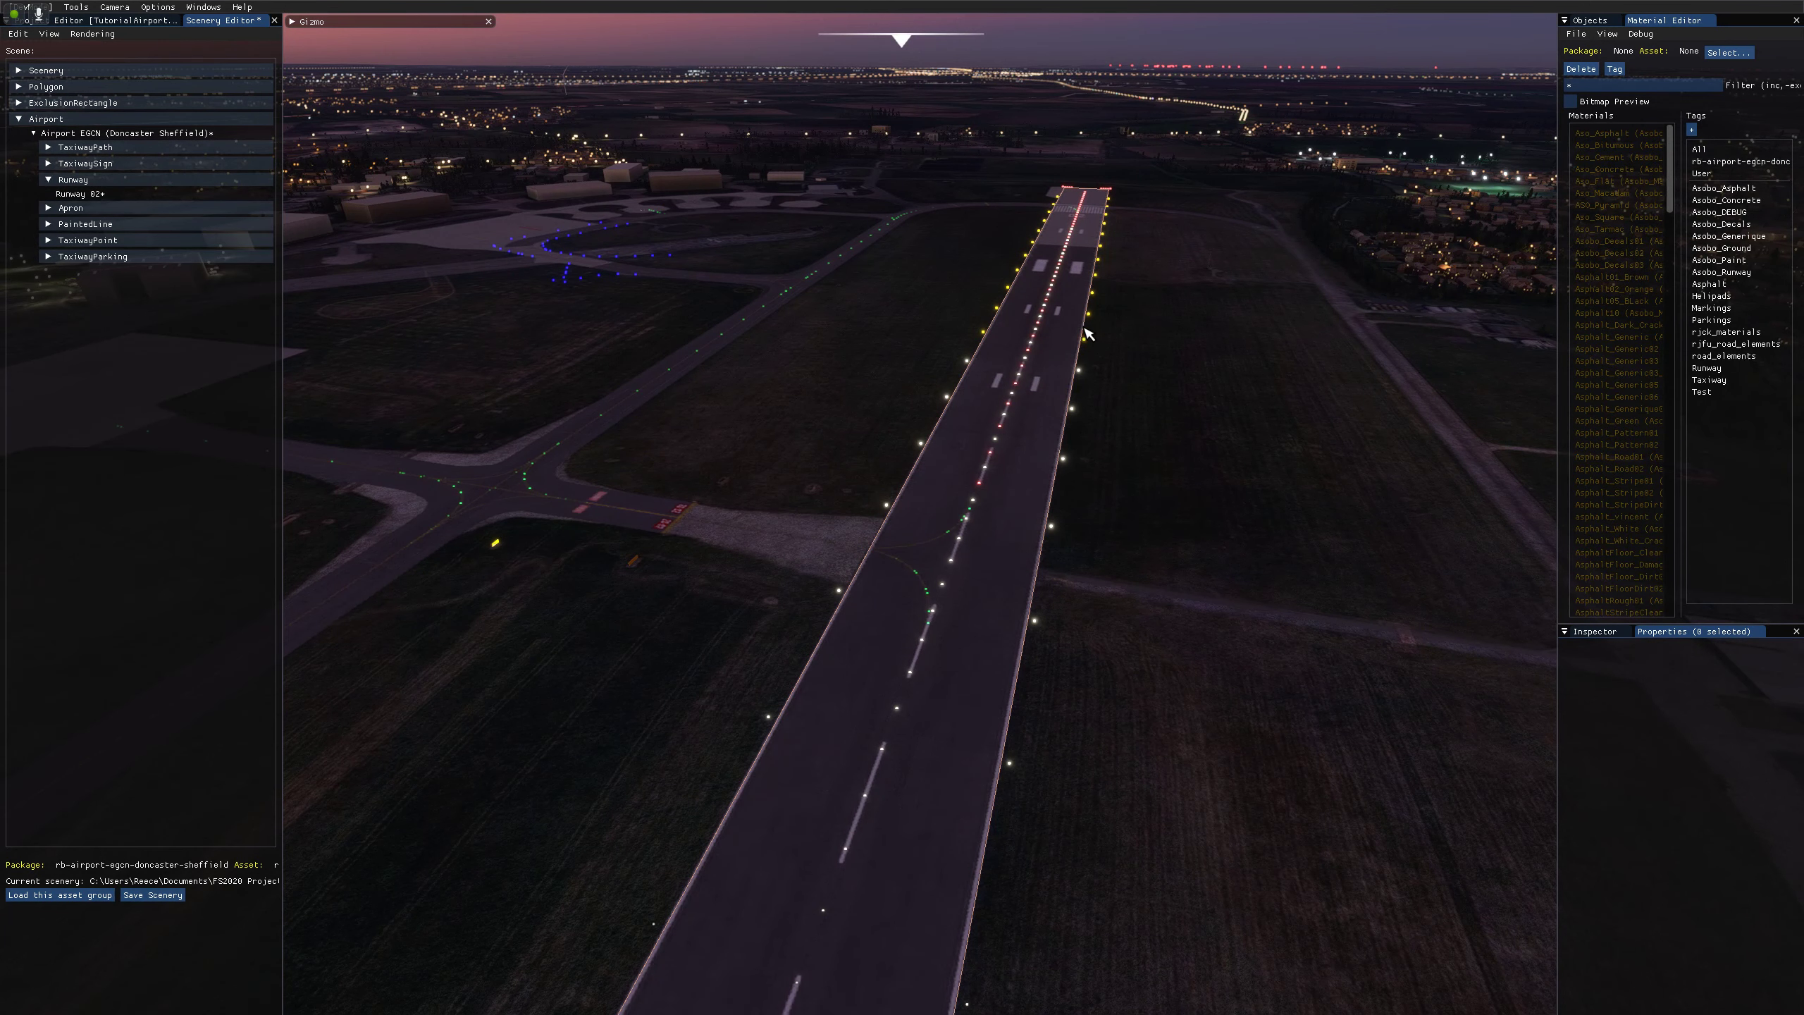
Try the Center red option on the runway lights and switch it back off.
left_click(1016, 541)
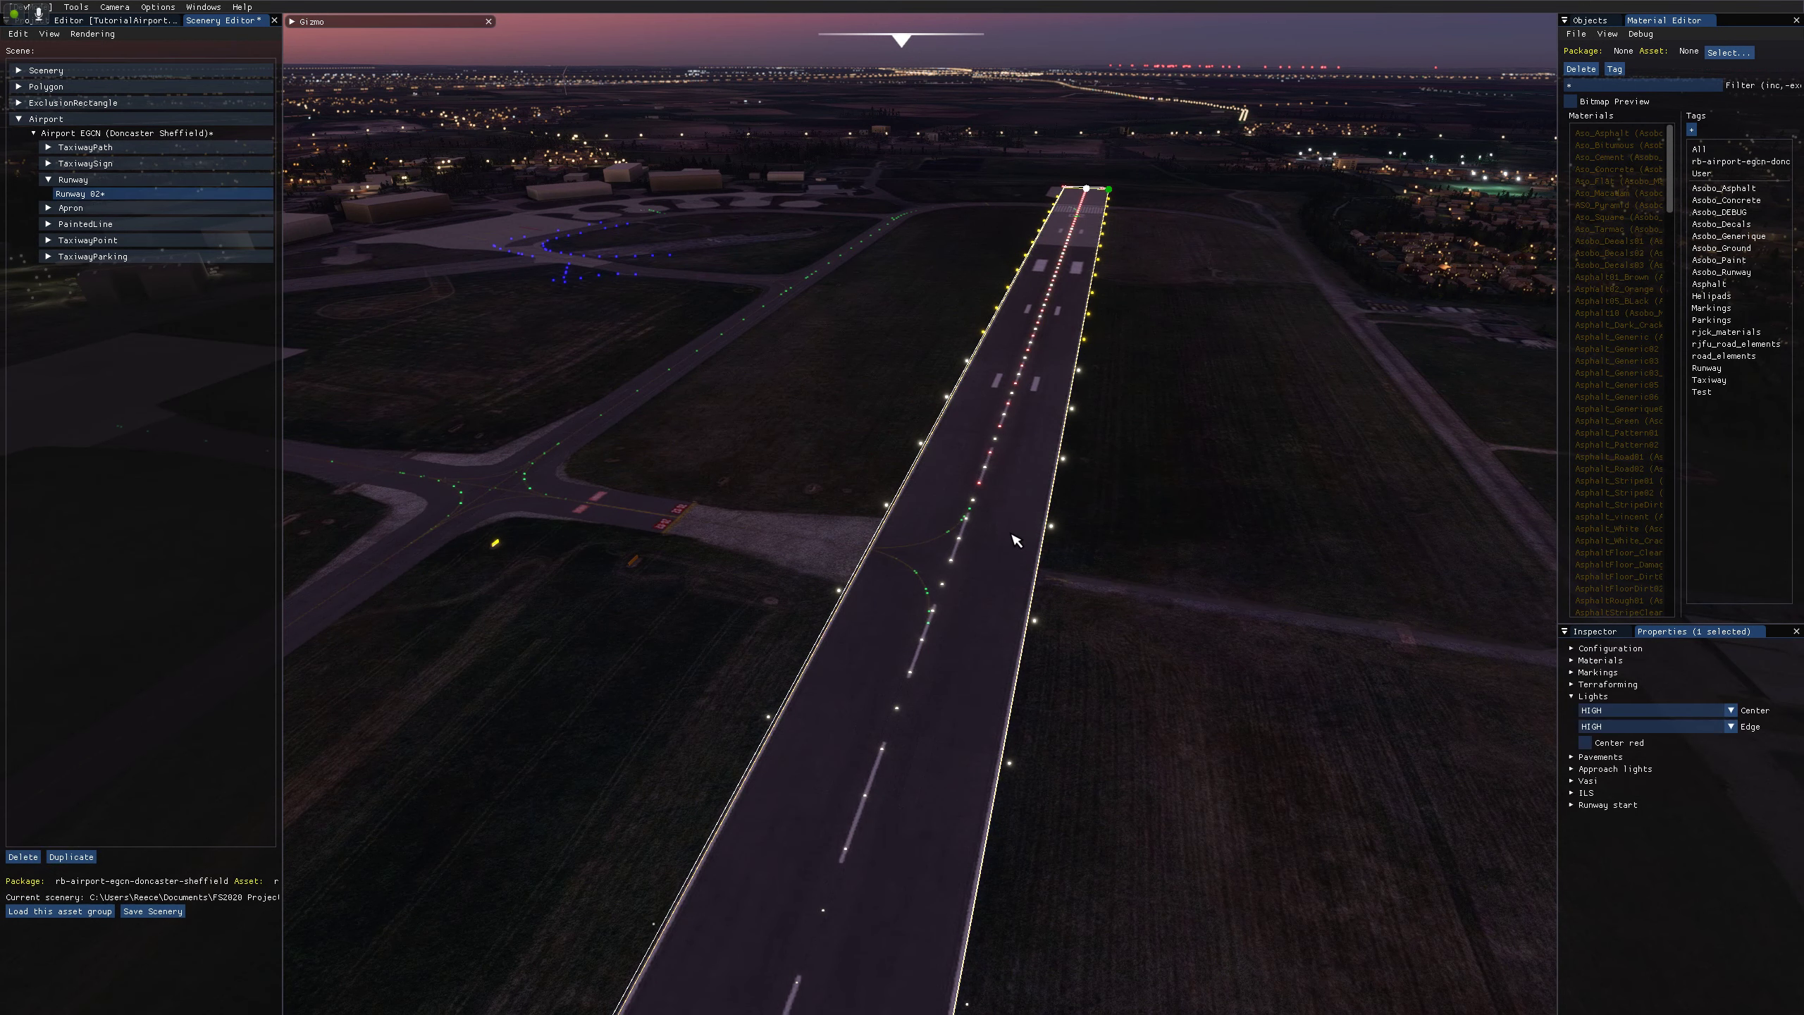
left_click(1588, 746)
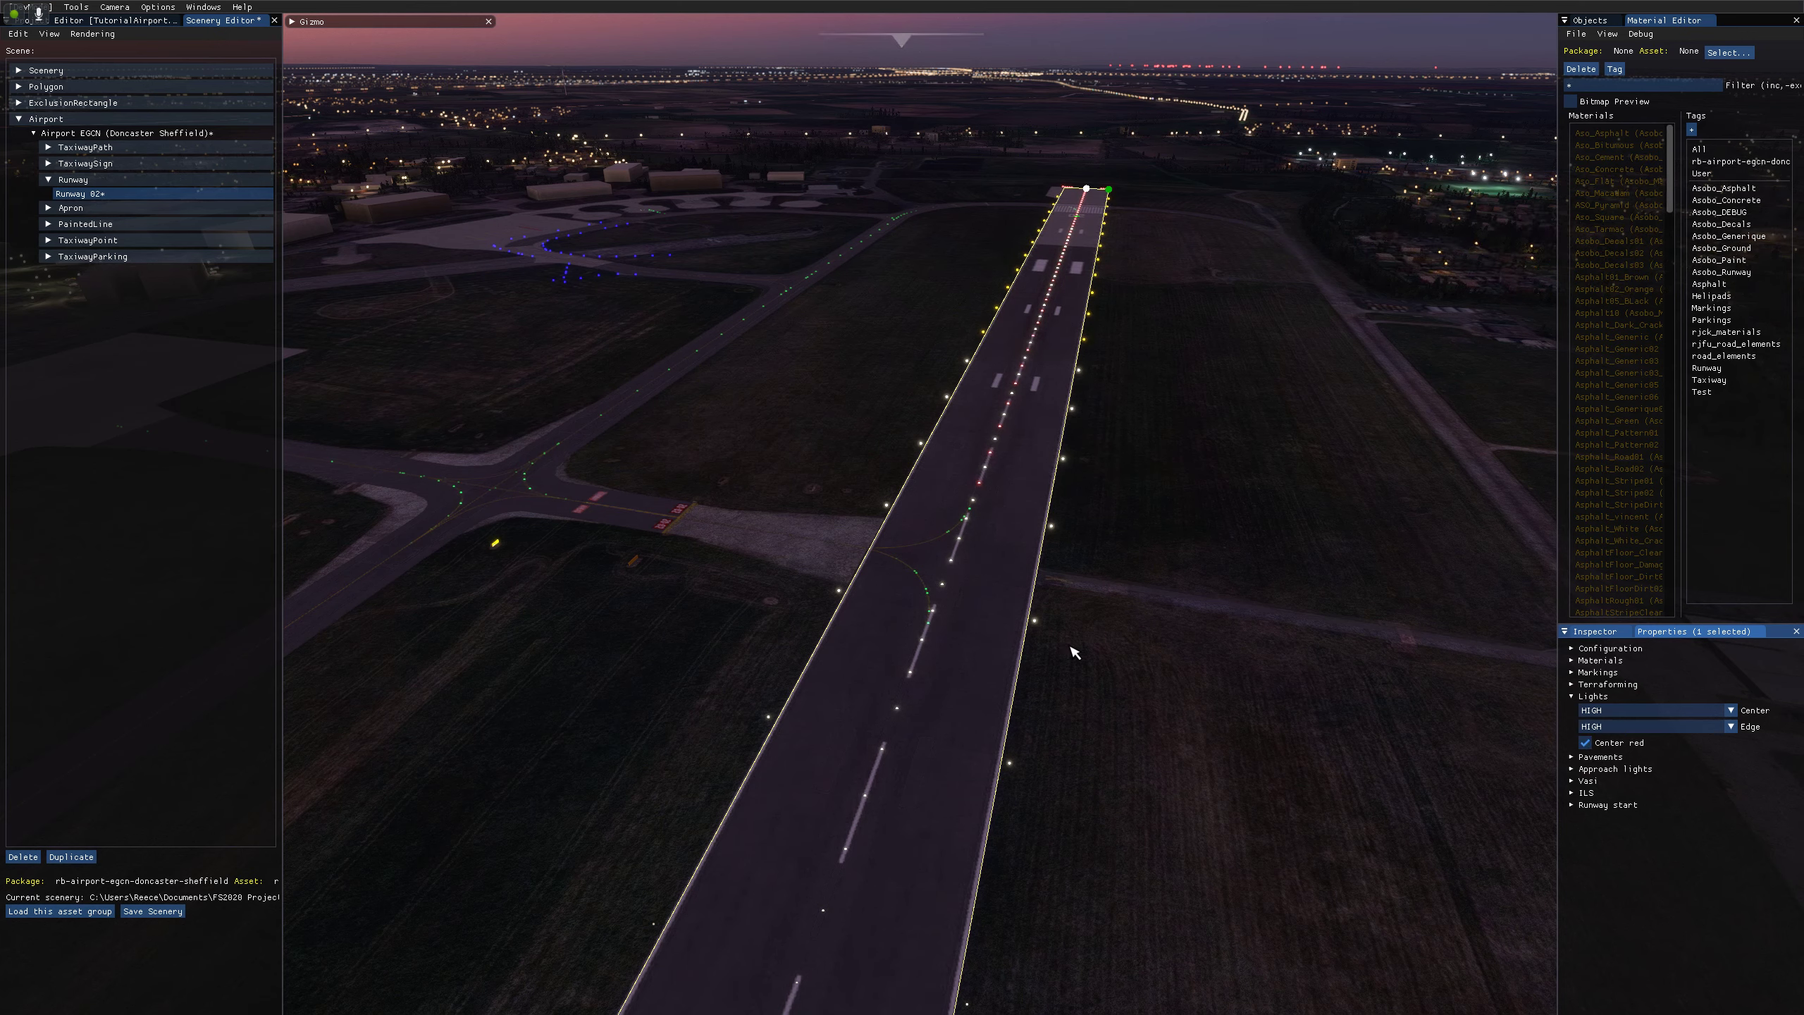
left_click(1586, 744)
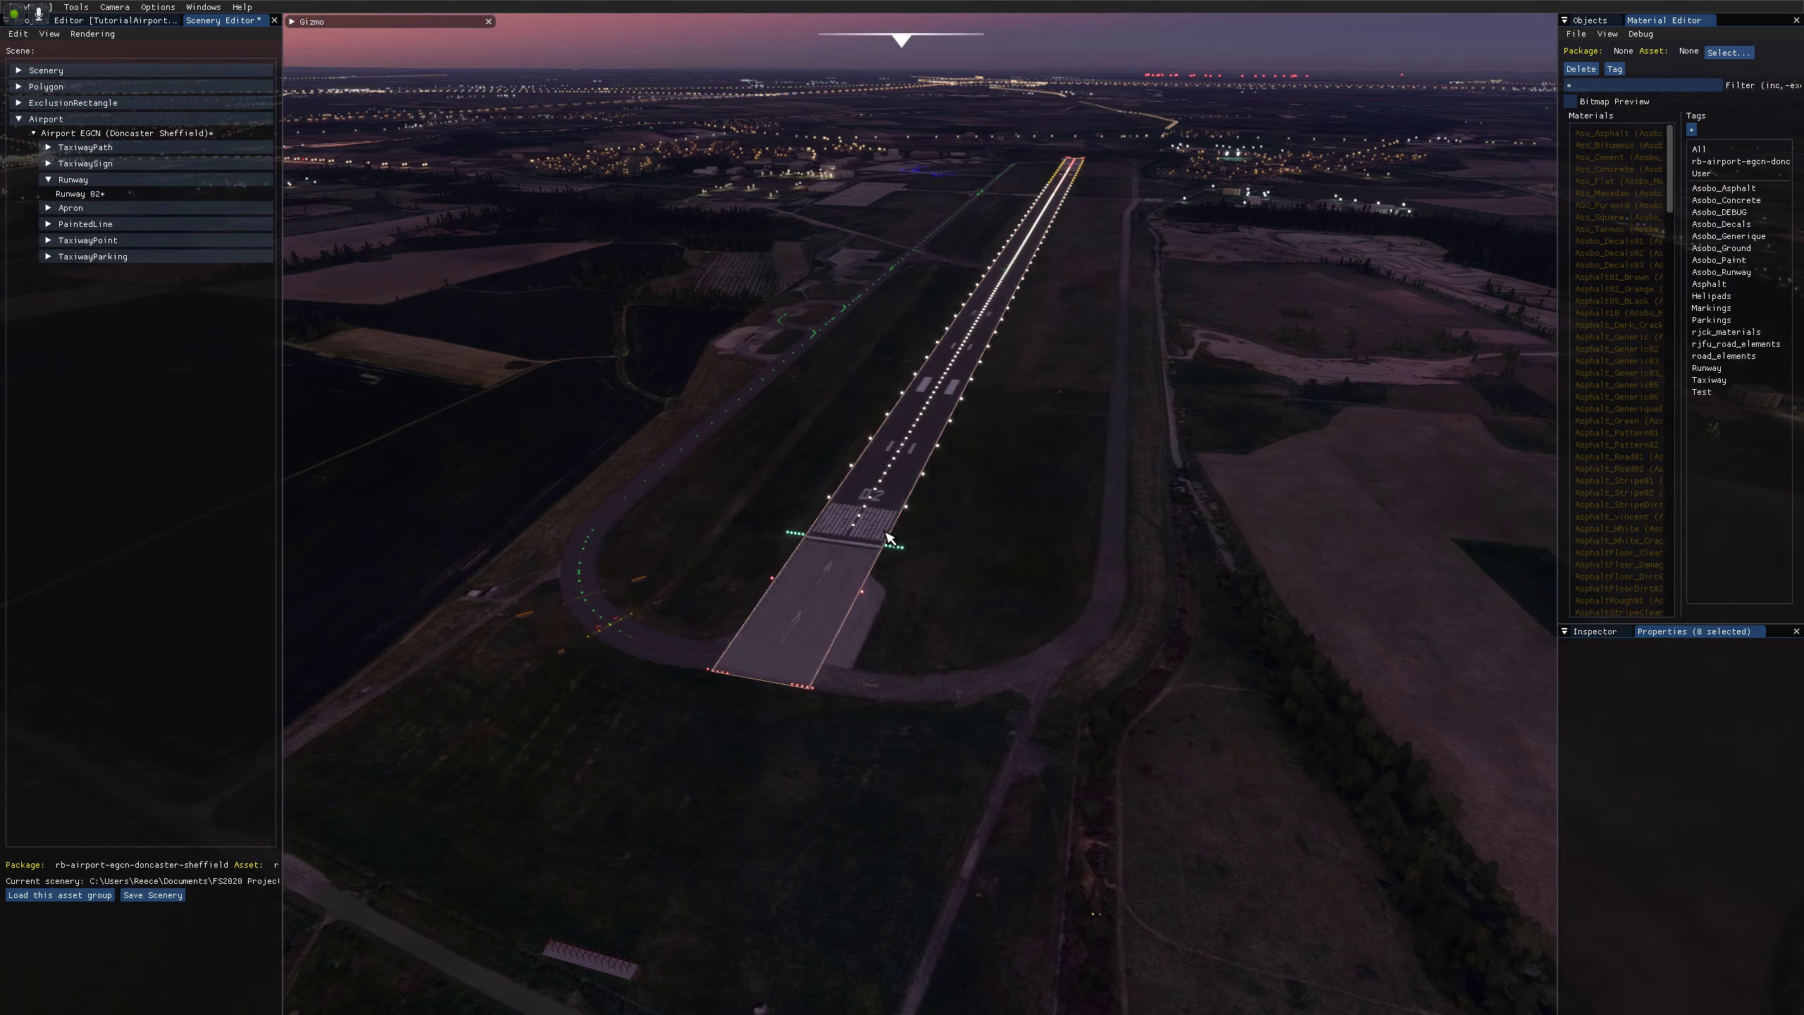
Enable the runway's primary approach light and set its system to ODALS.
left_click(1591, 697)
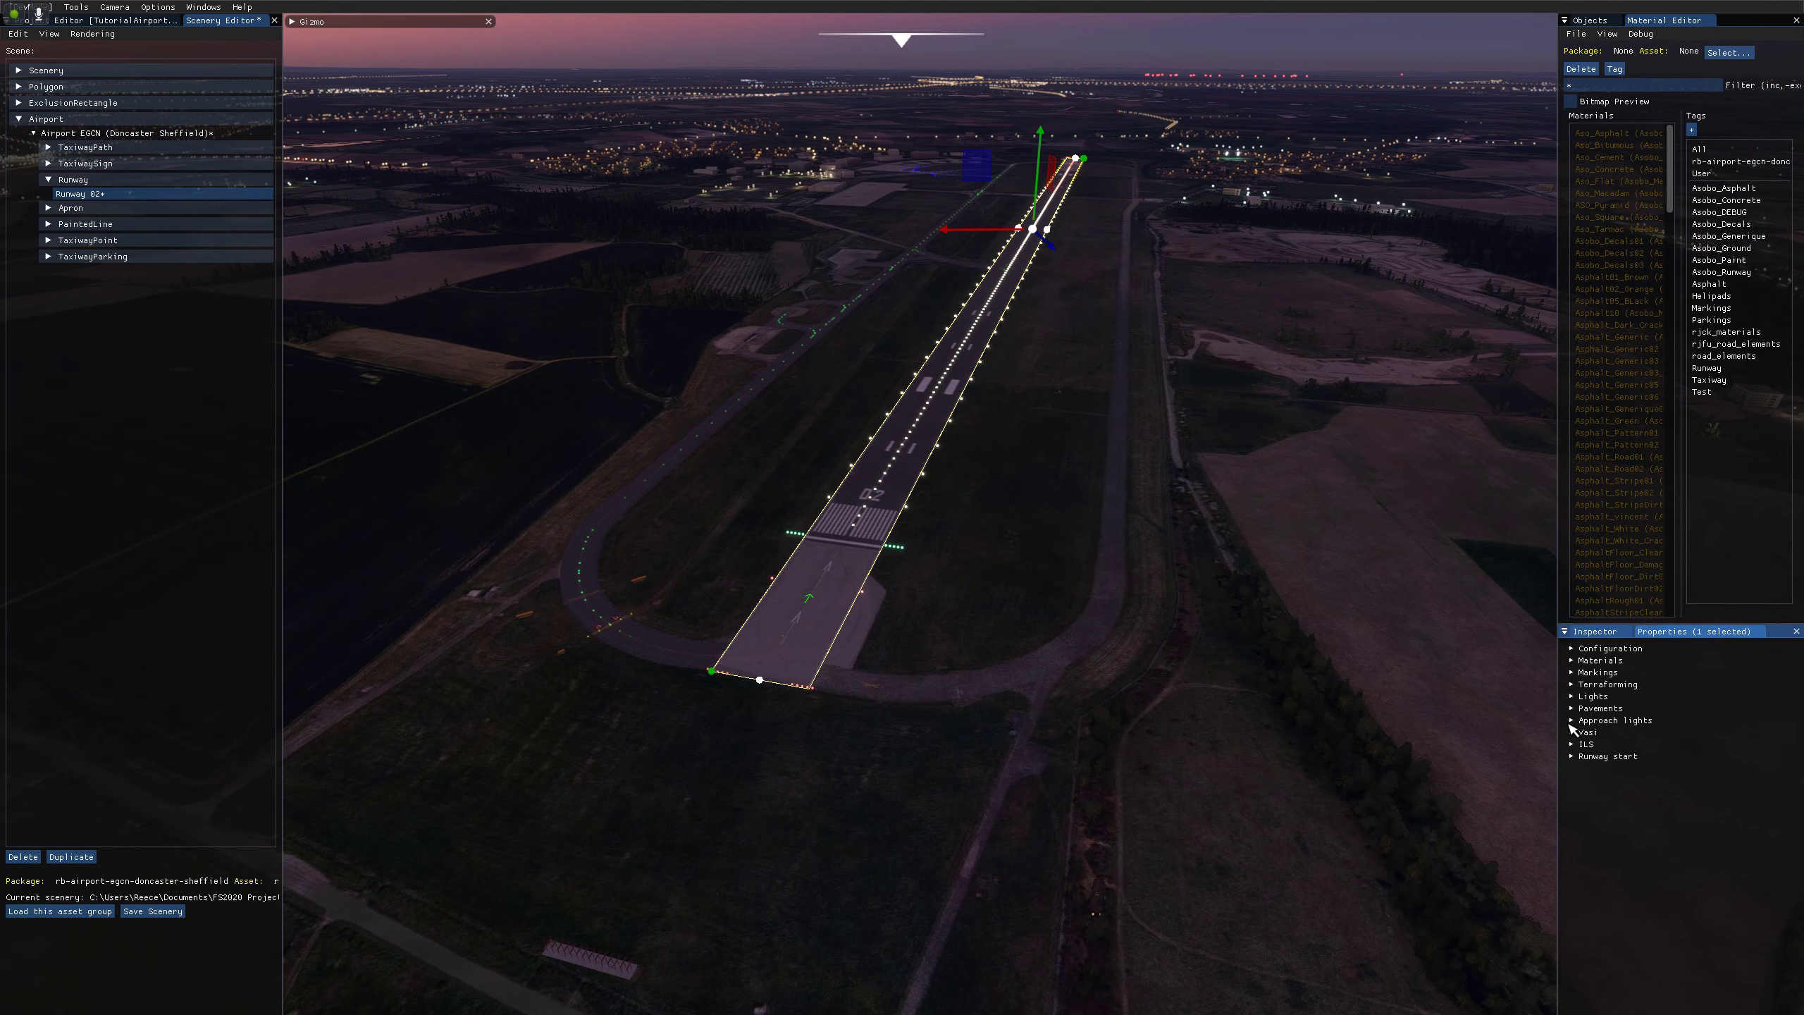
left_click(1574, 722)
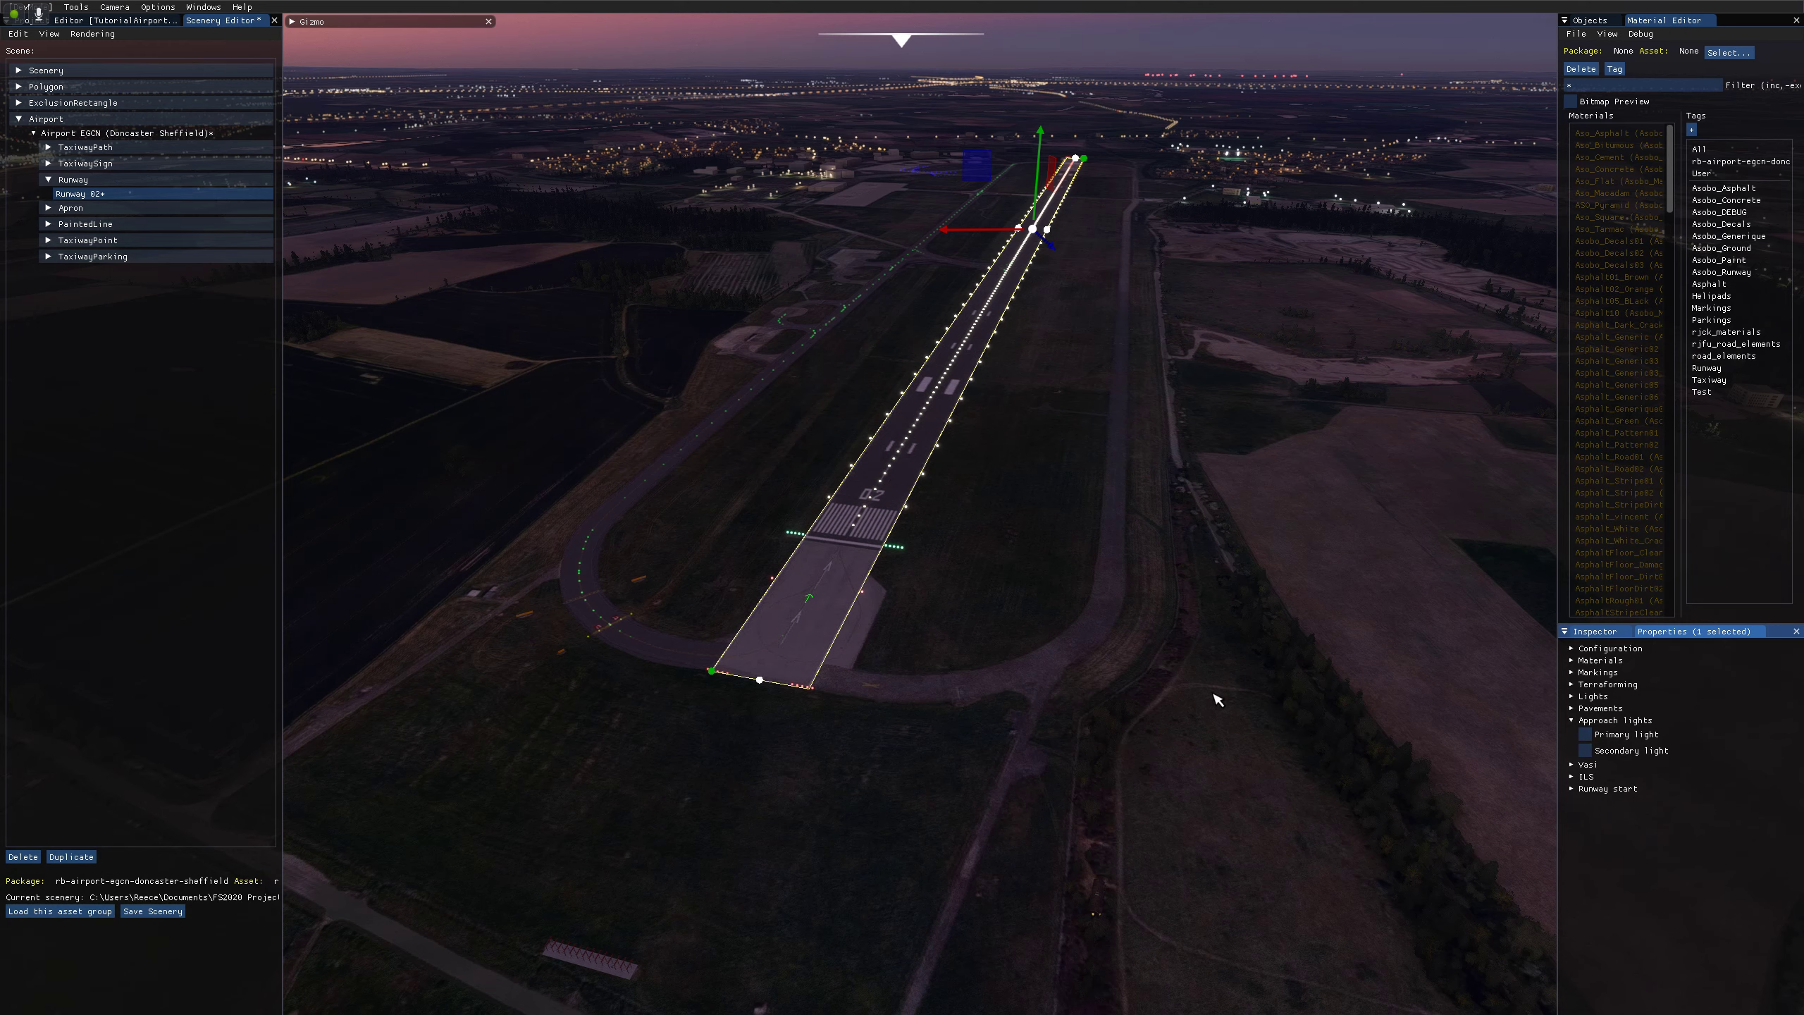
left_click(1588, 736)
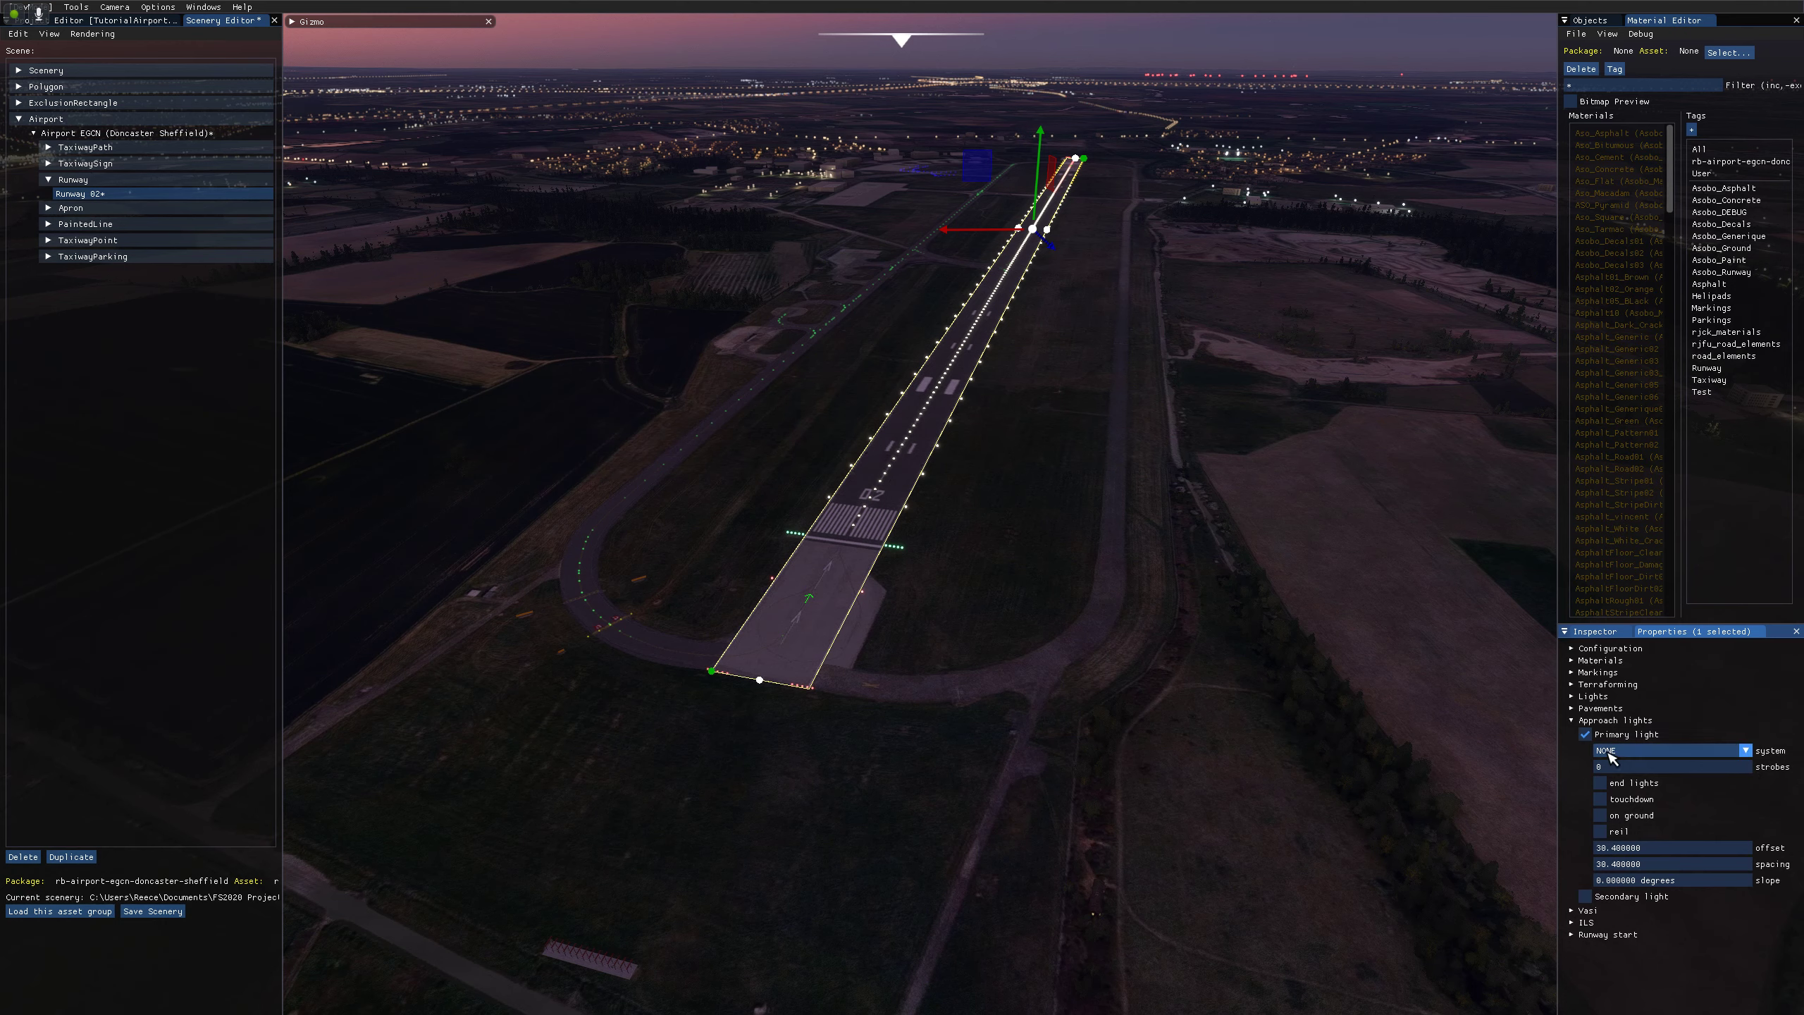
left_click(1619, 750)
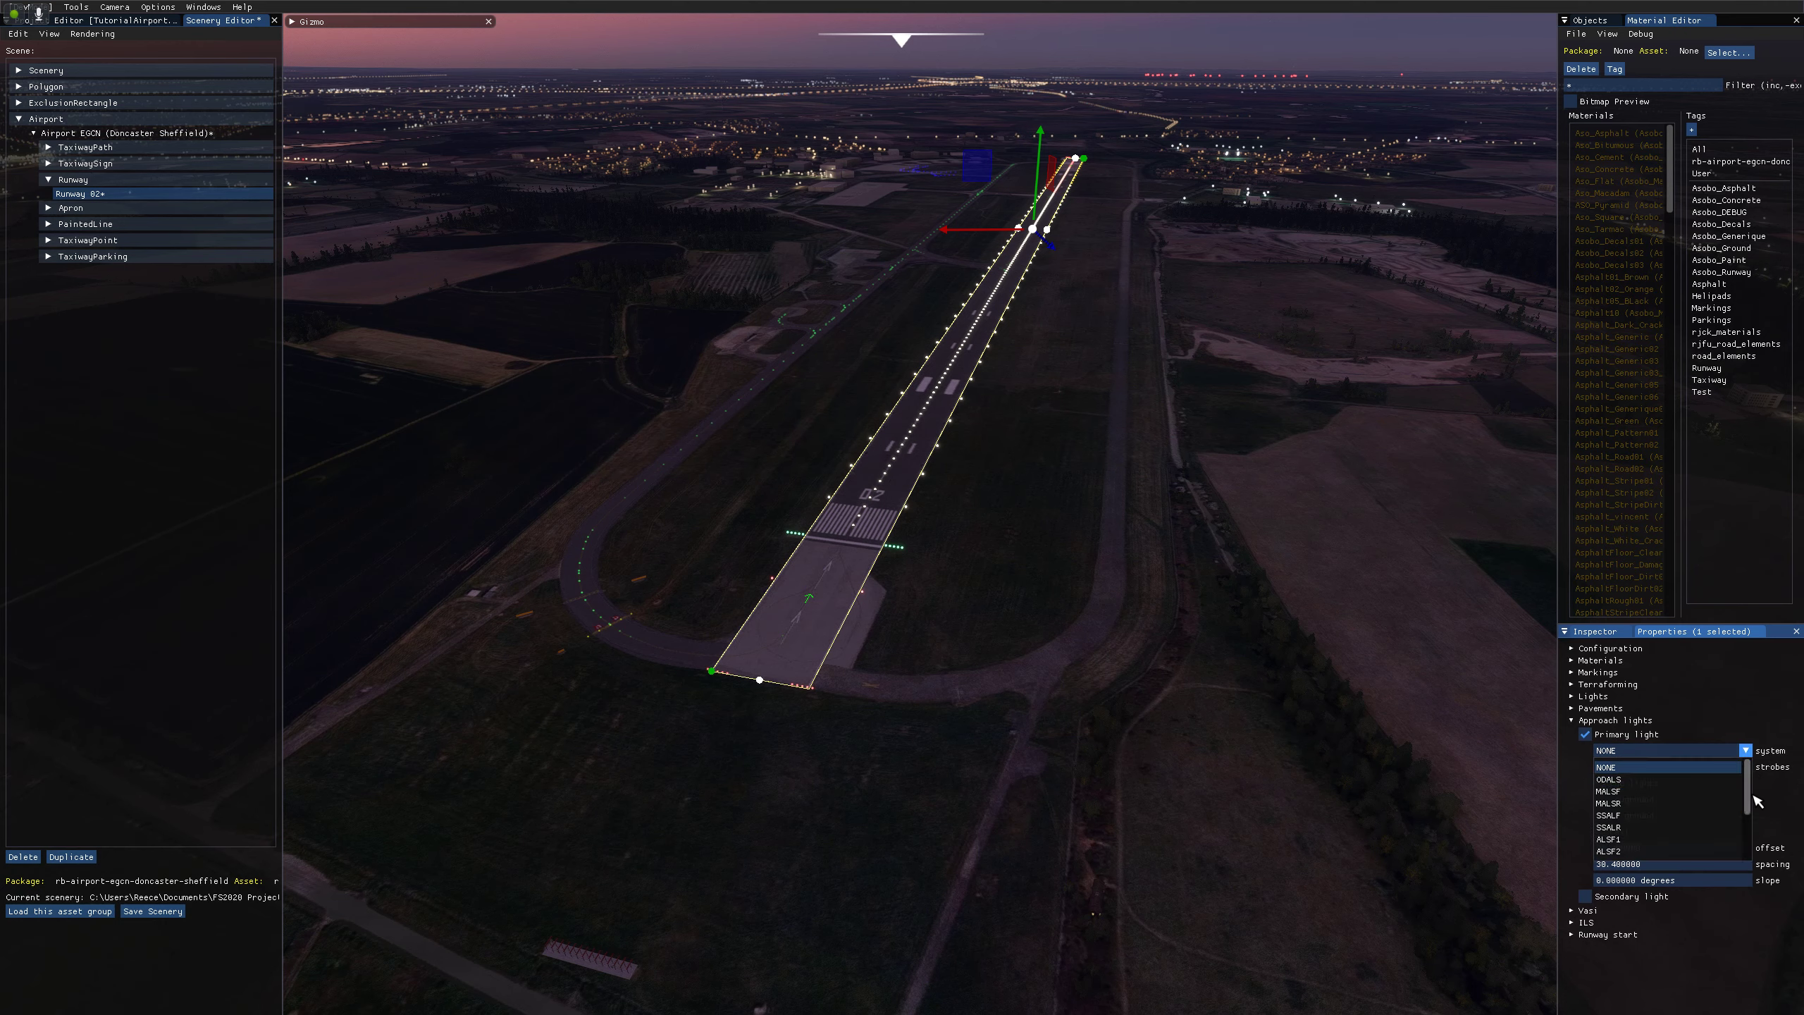
left_click_drag(1748, 797, 1757, 852)
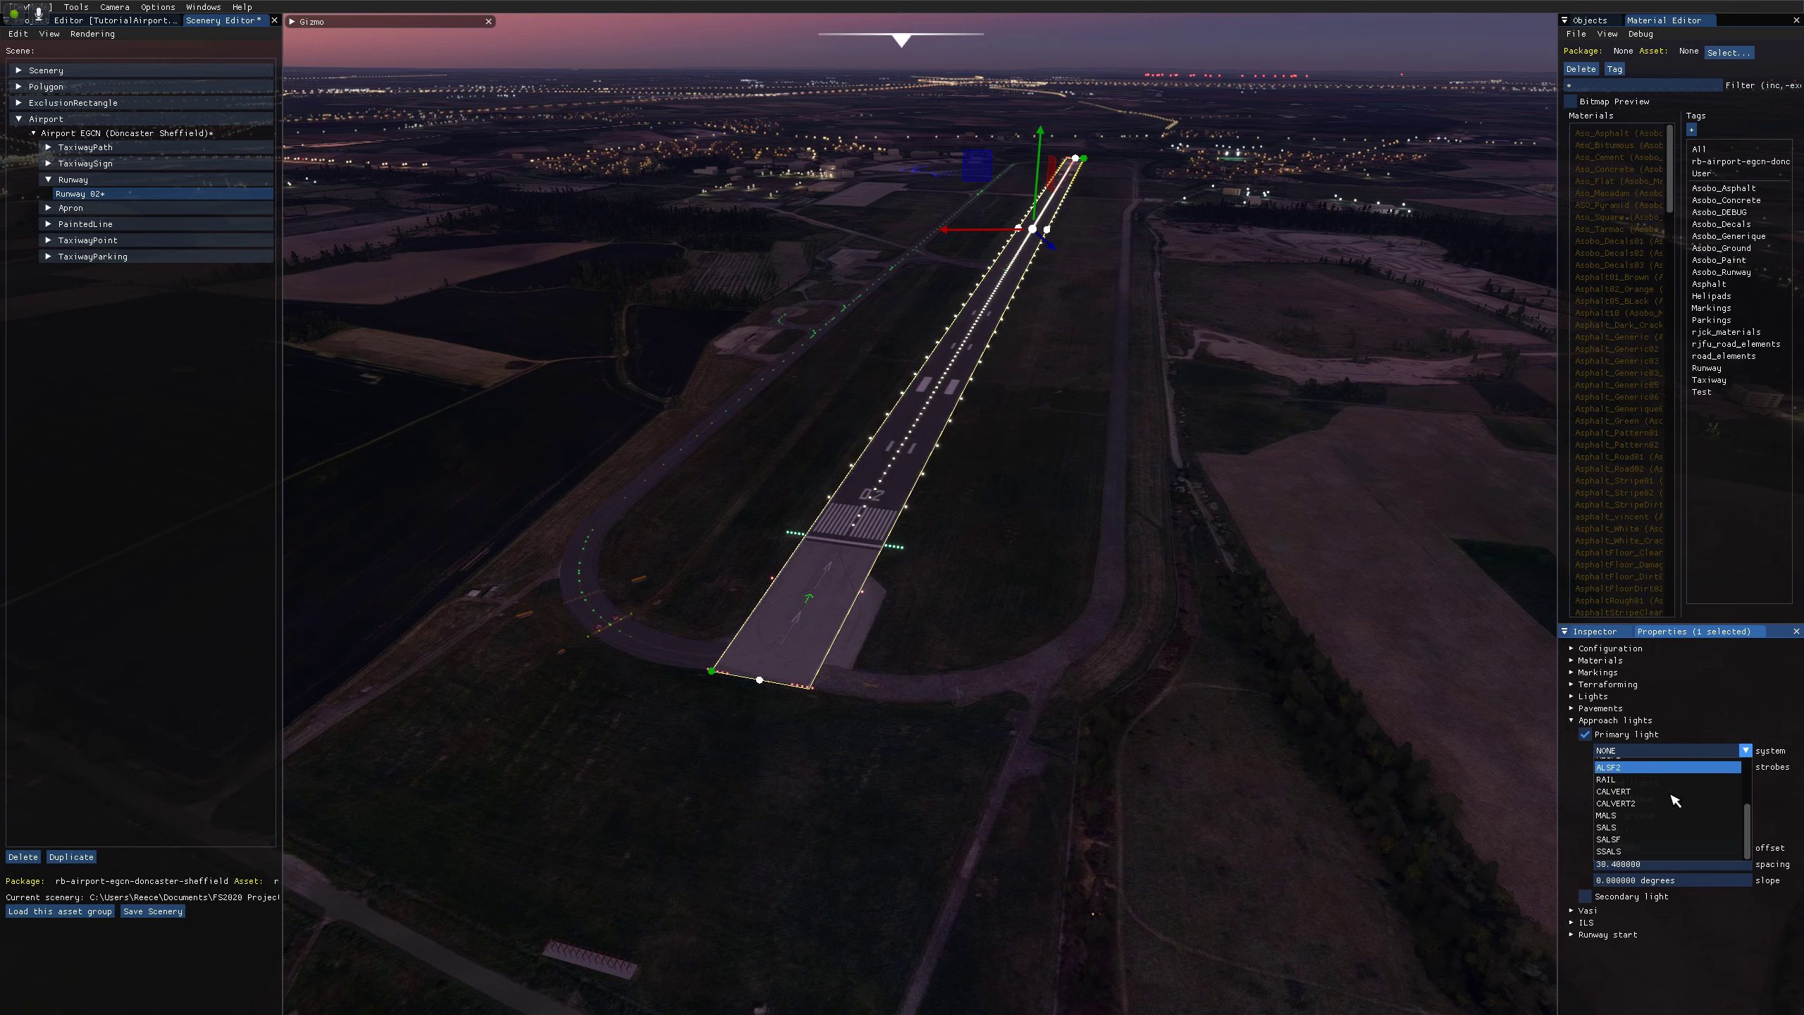
left_click_drag(1746, 840, 1743, 779)
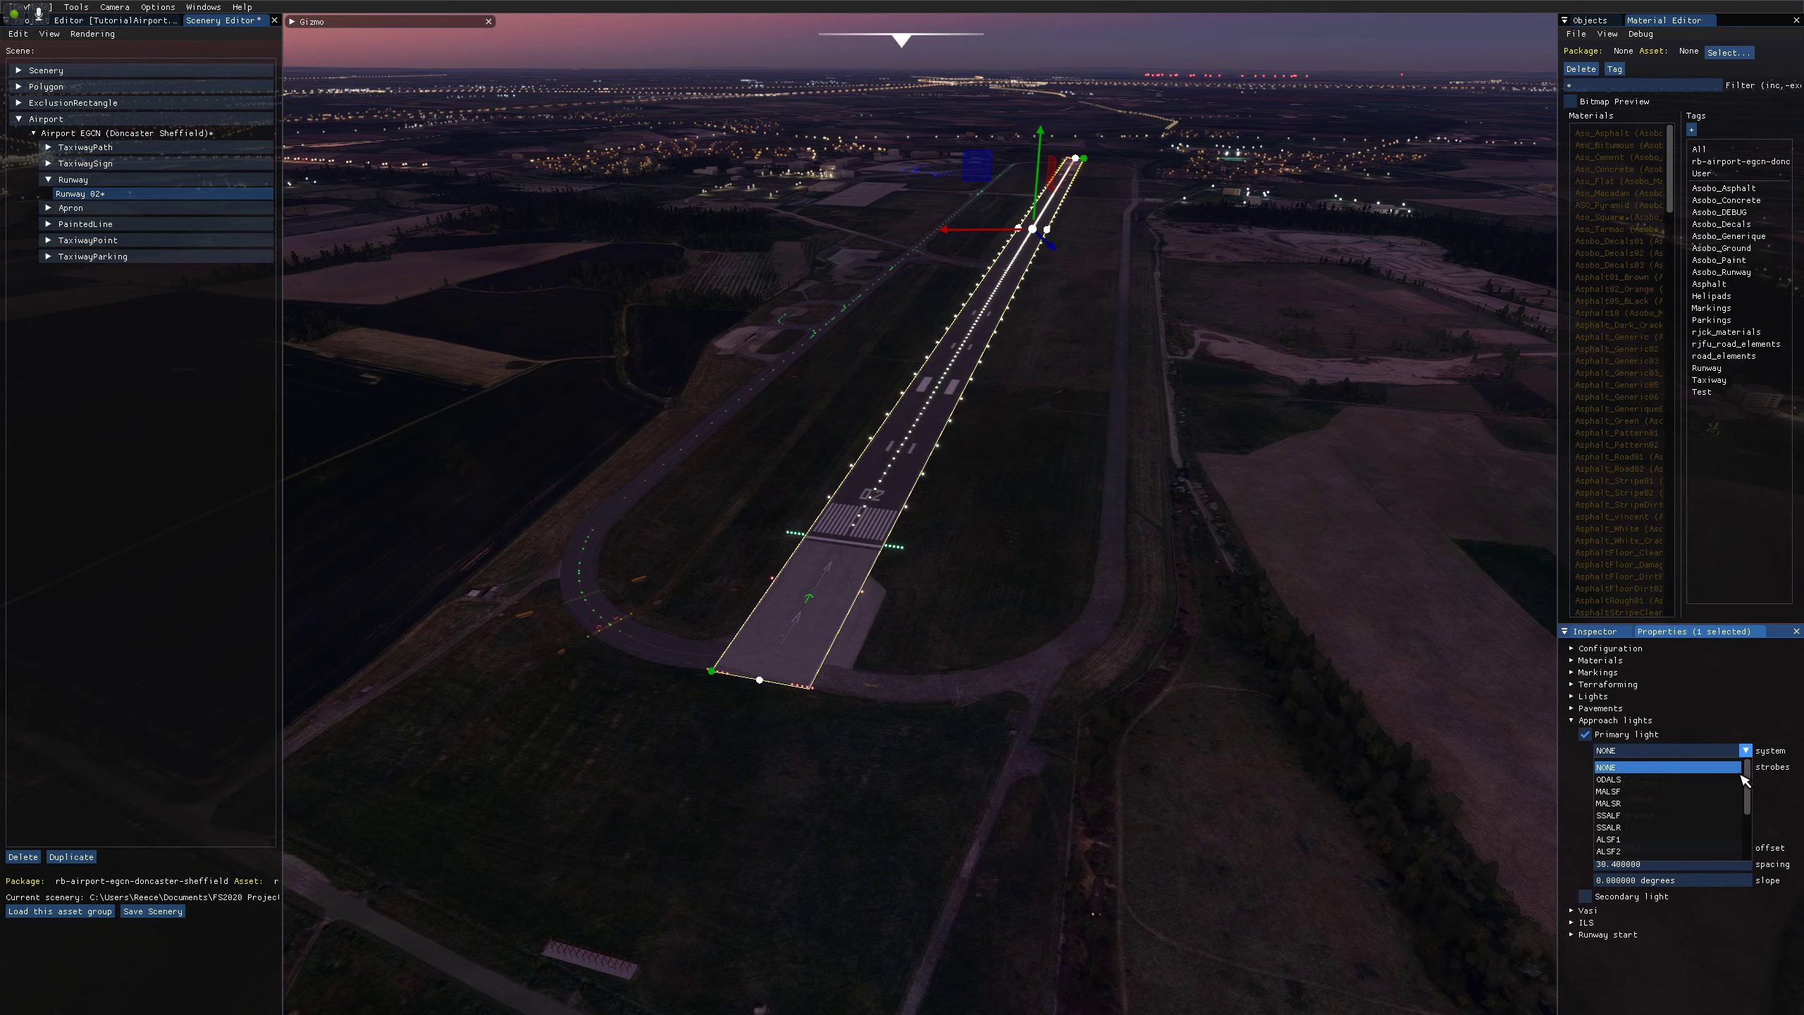
left_click(1622, 781)
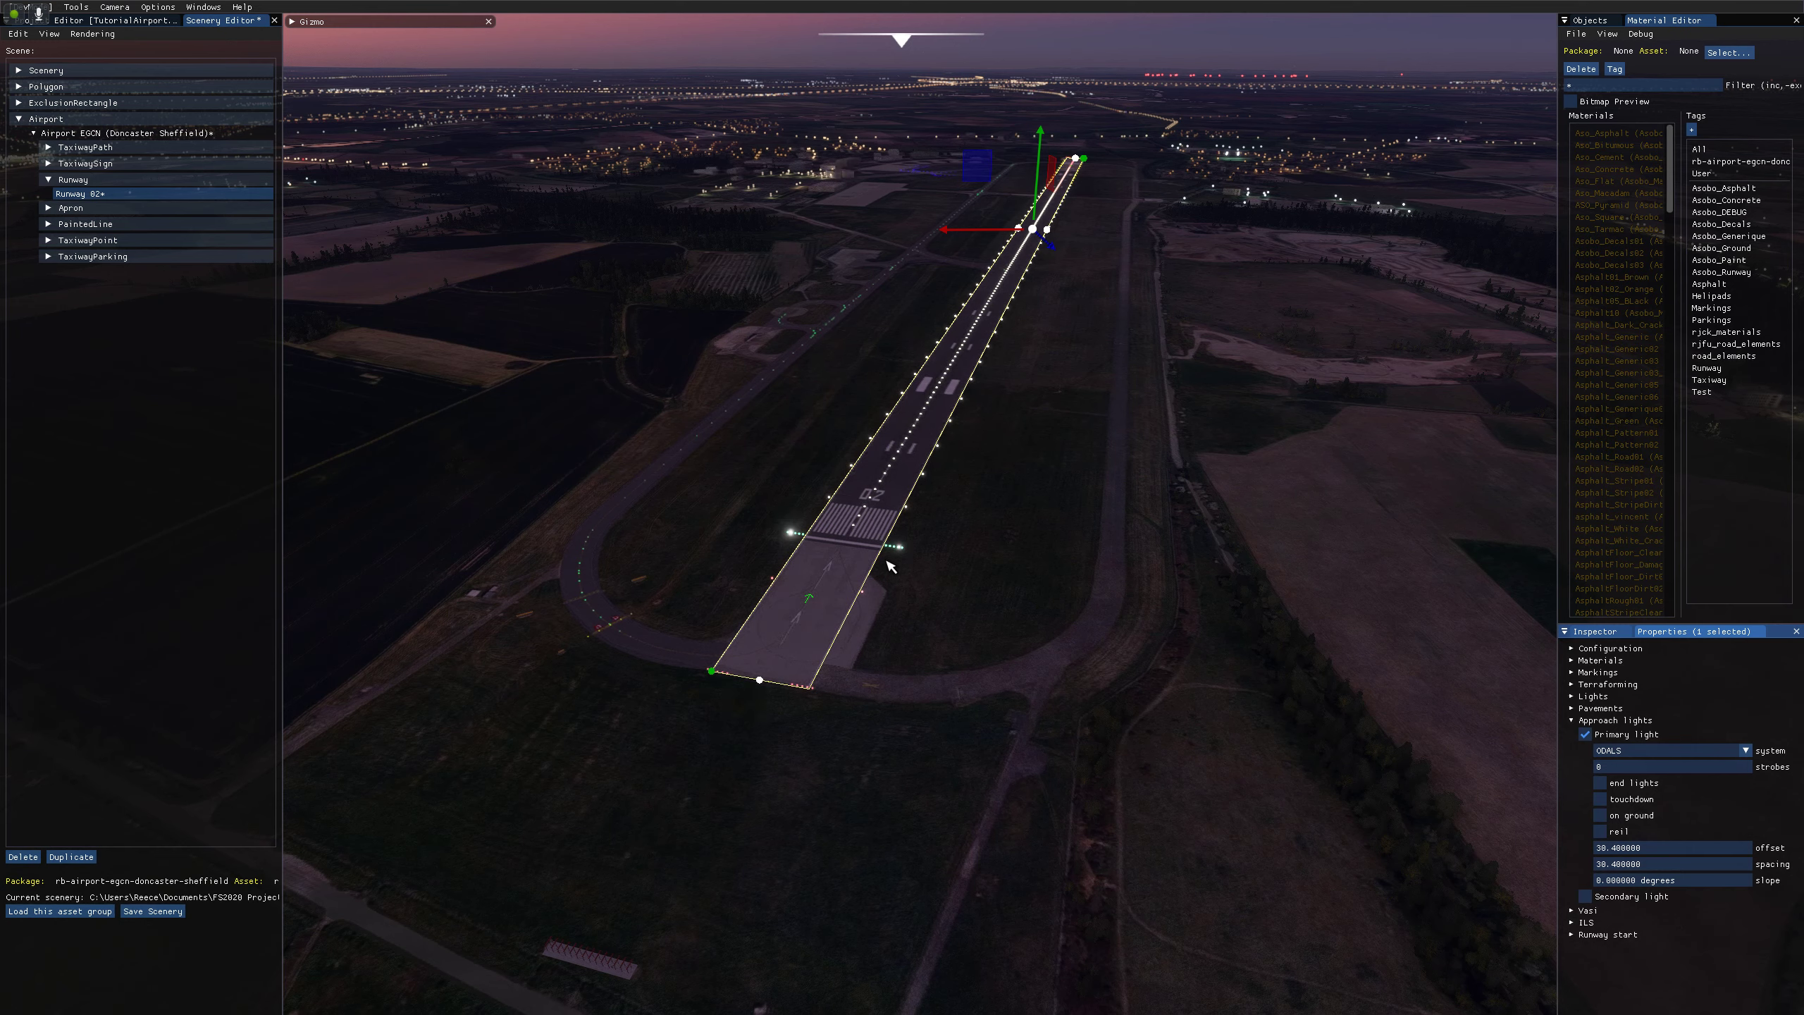
Try the CALVERT2 system for the primary approach light and look at its layout before the threshold.
left_click(1733, 750)
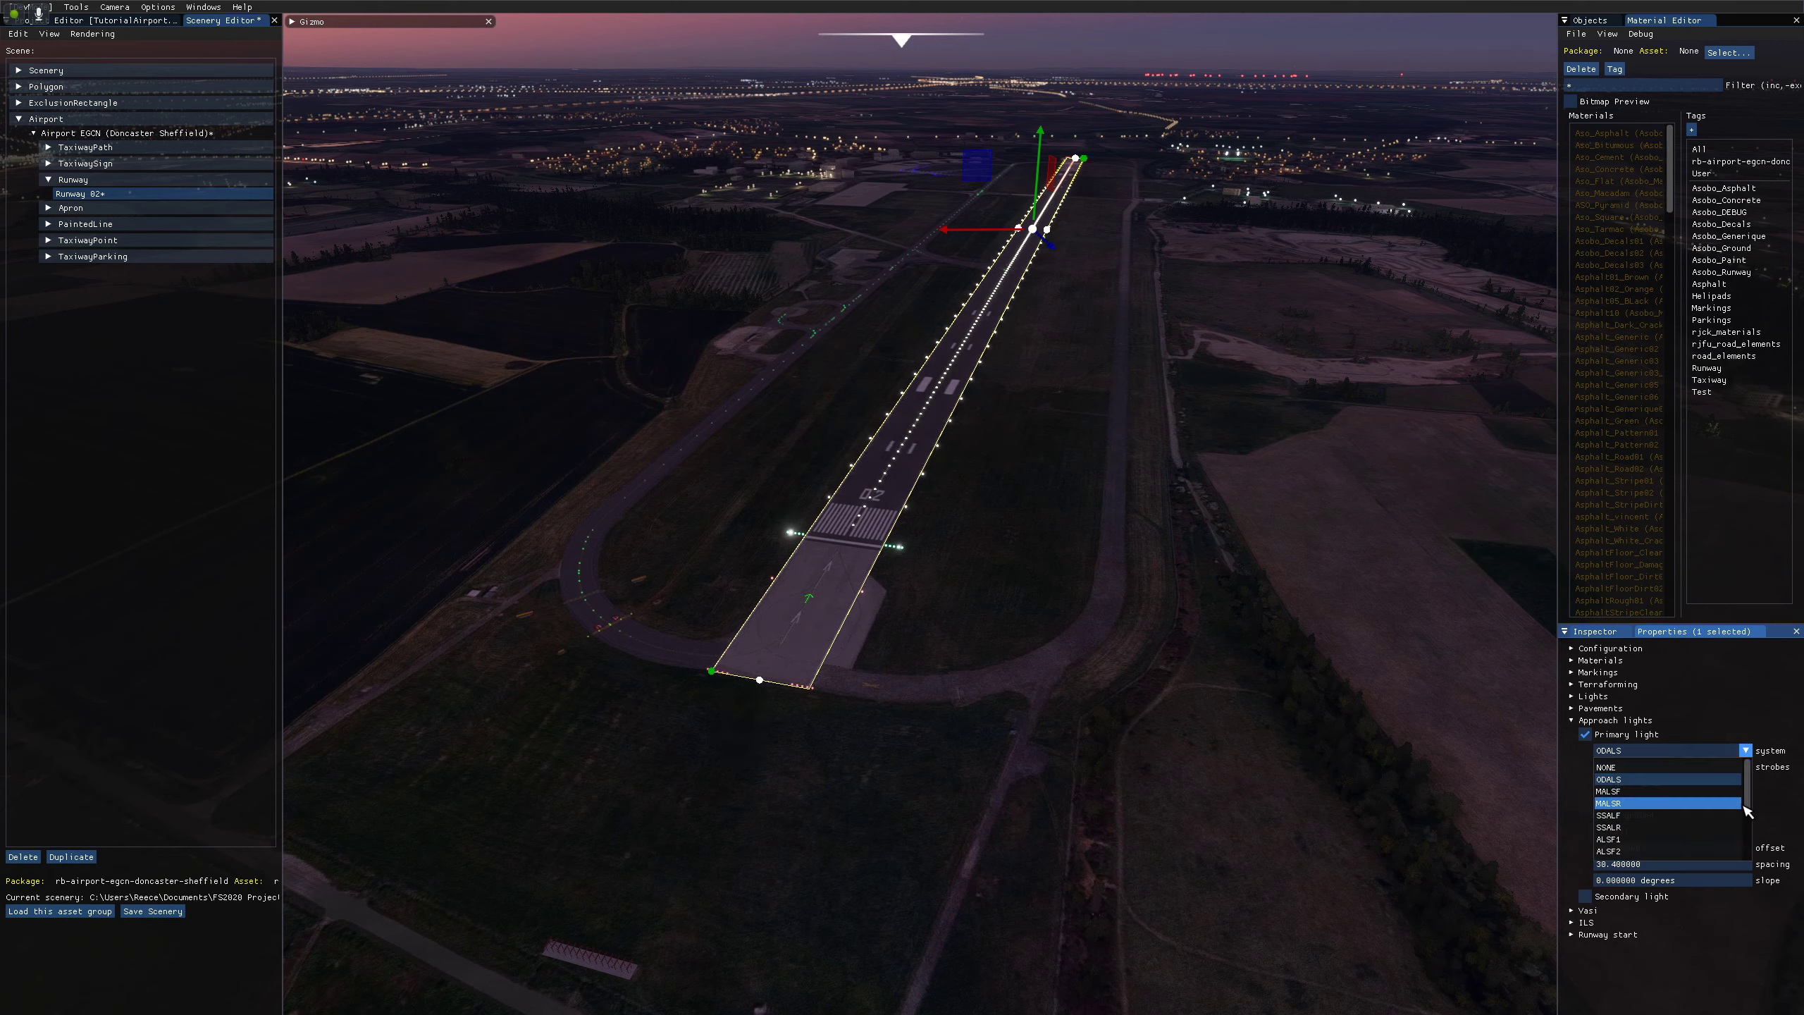
scroll(1746, 811, "down", 3)
left_click(1623, 815)
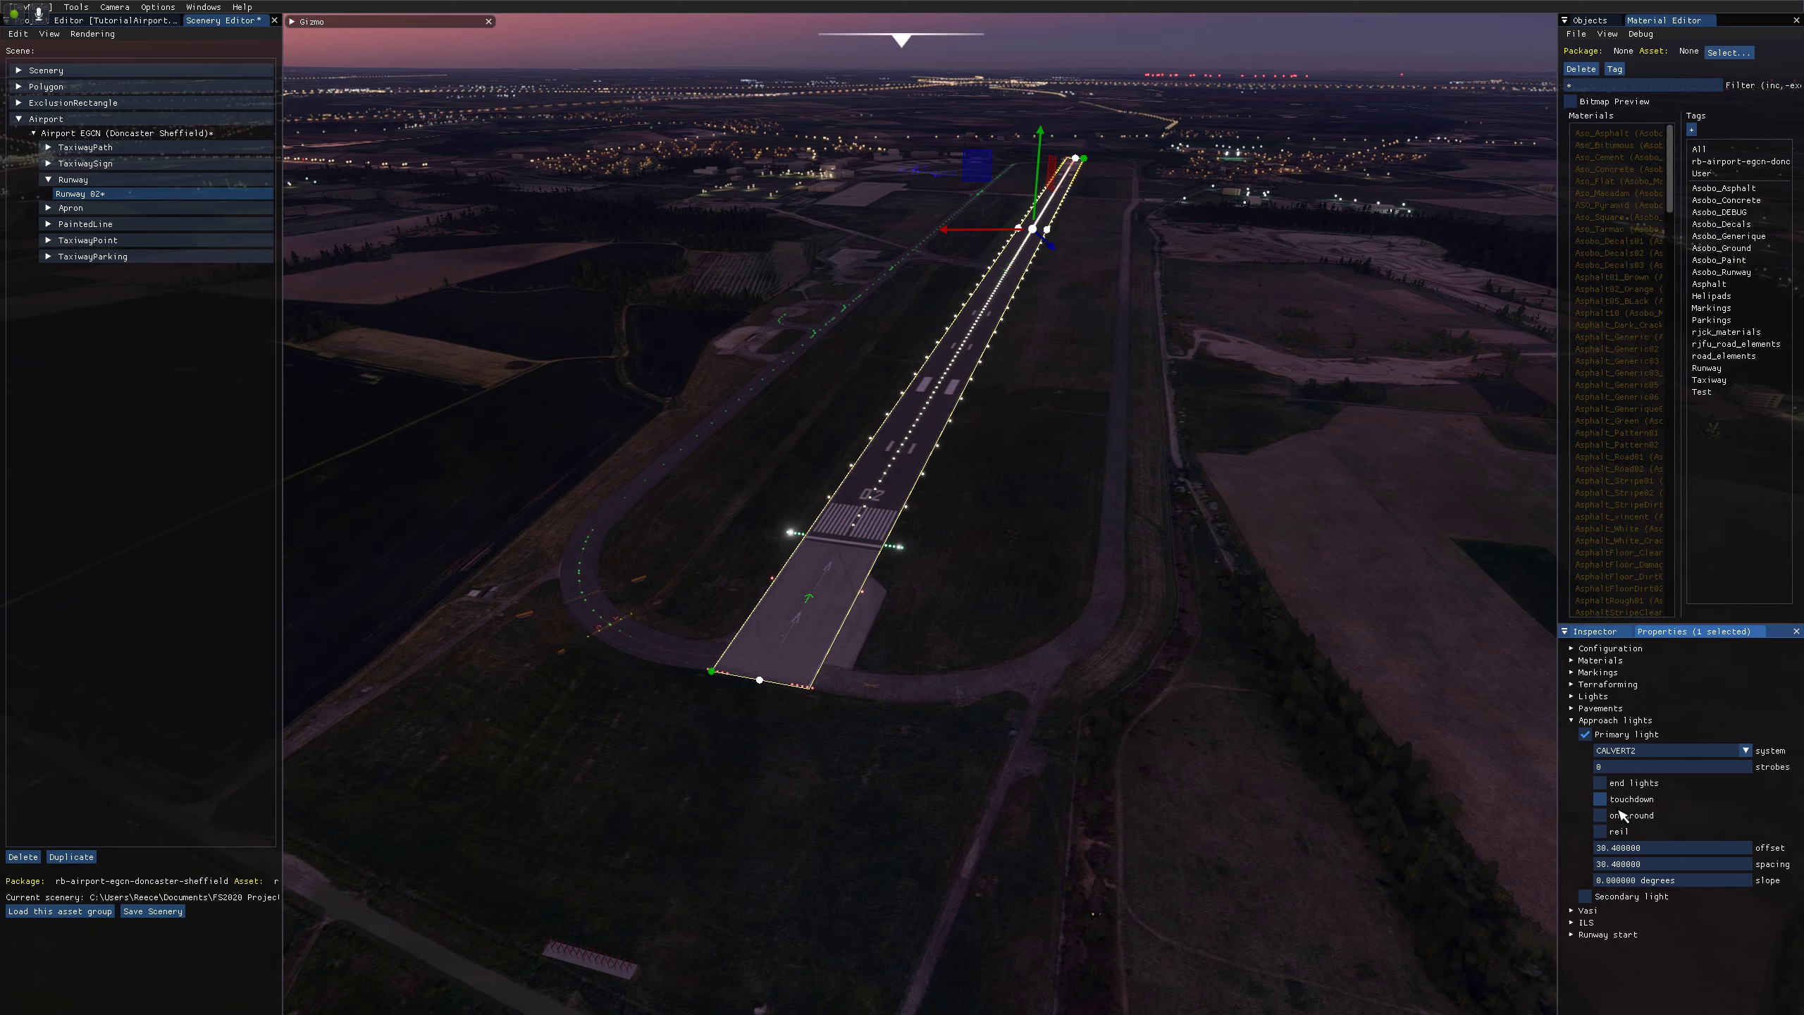
scroll(774, 651, "down", 1)
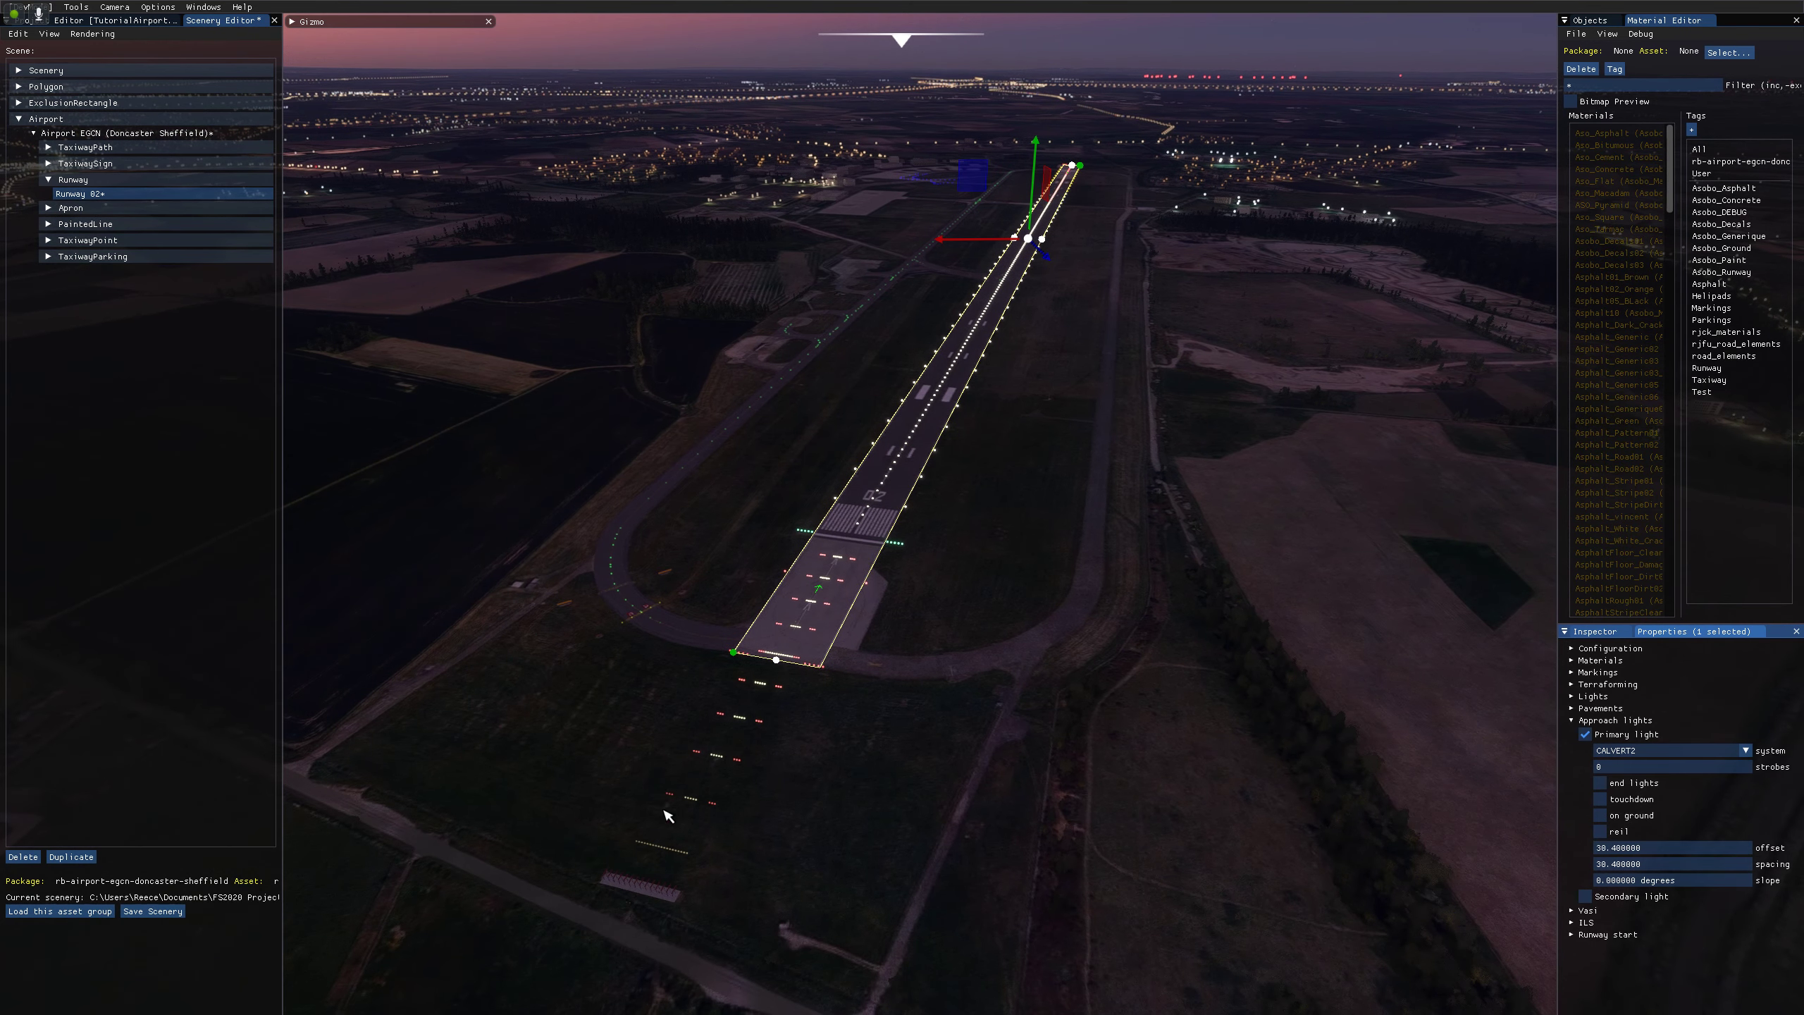
scroll(696, 794, "up", 1)
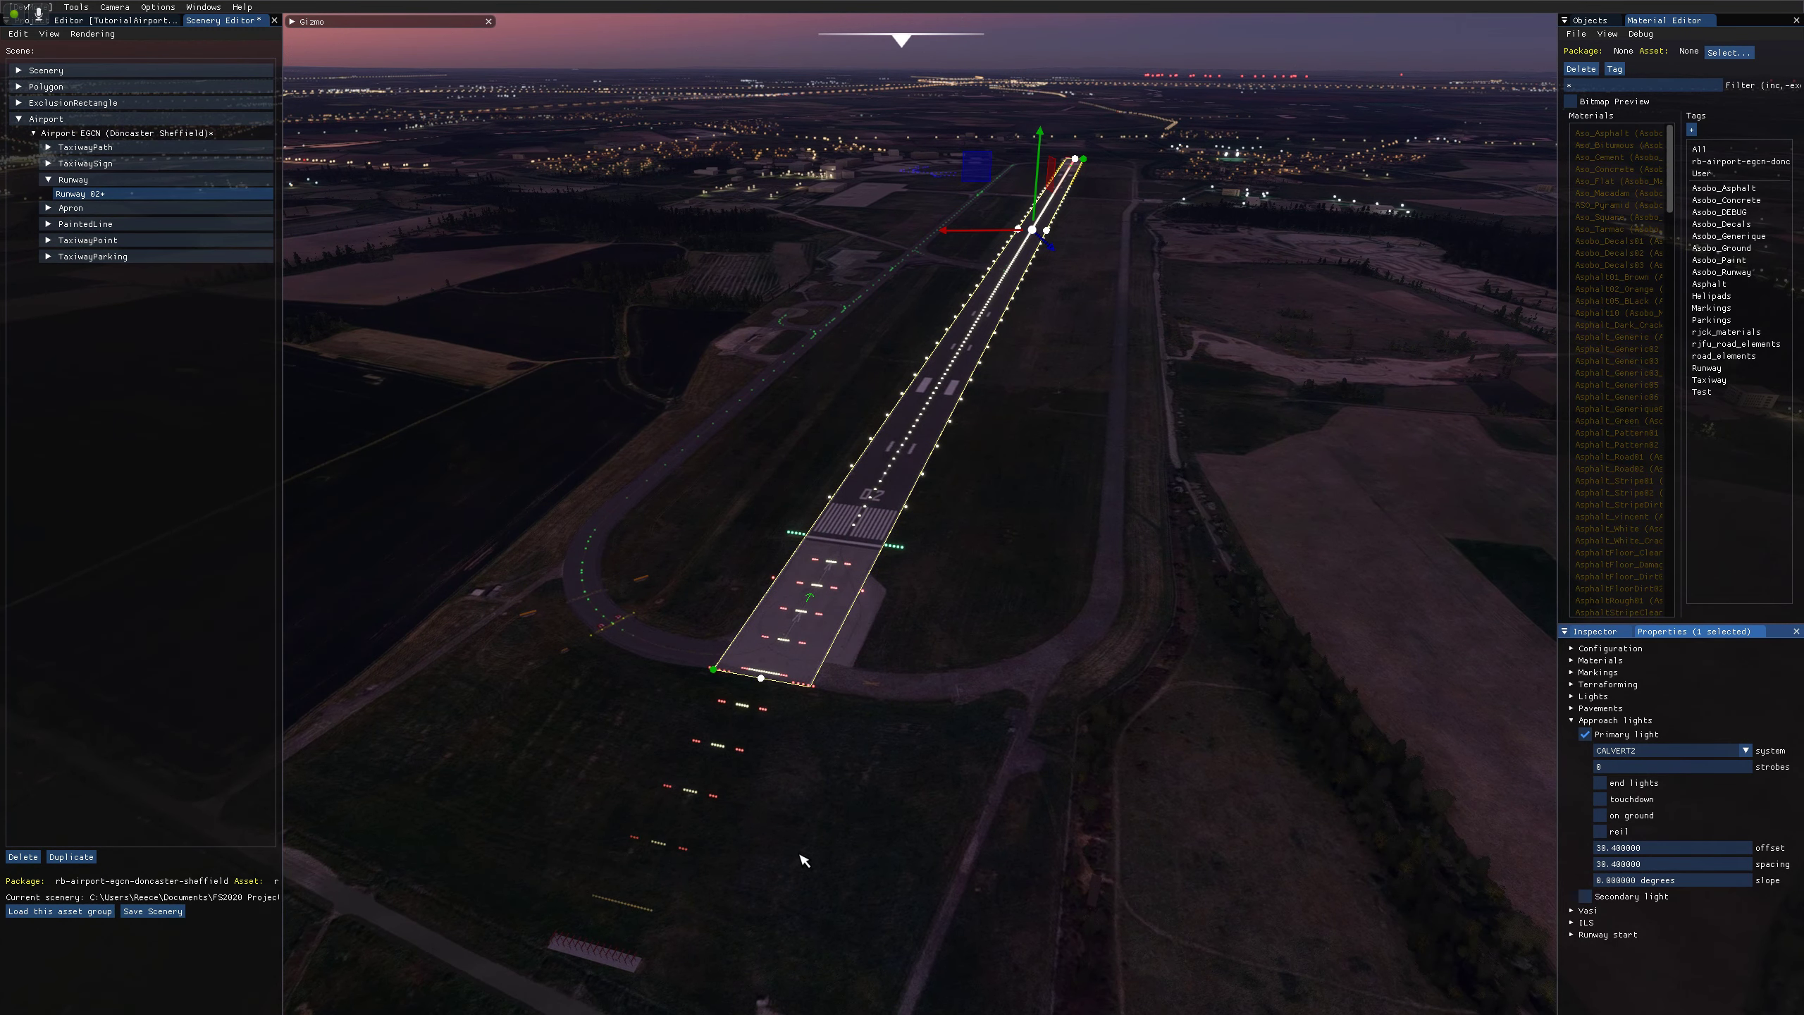
Set the primary approach light system to SSALS.
left_click(1631, 751)
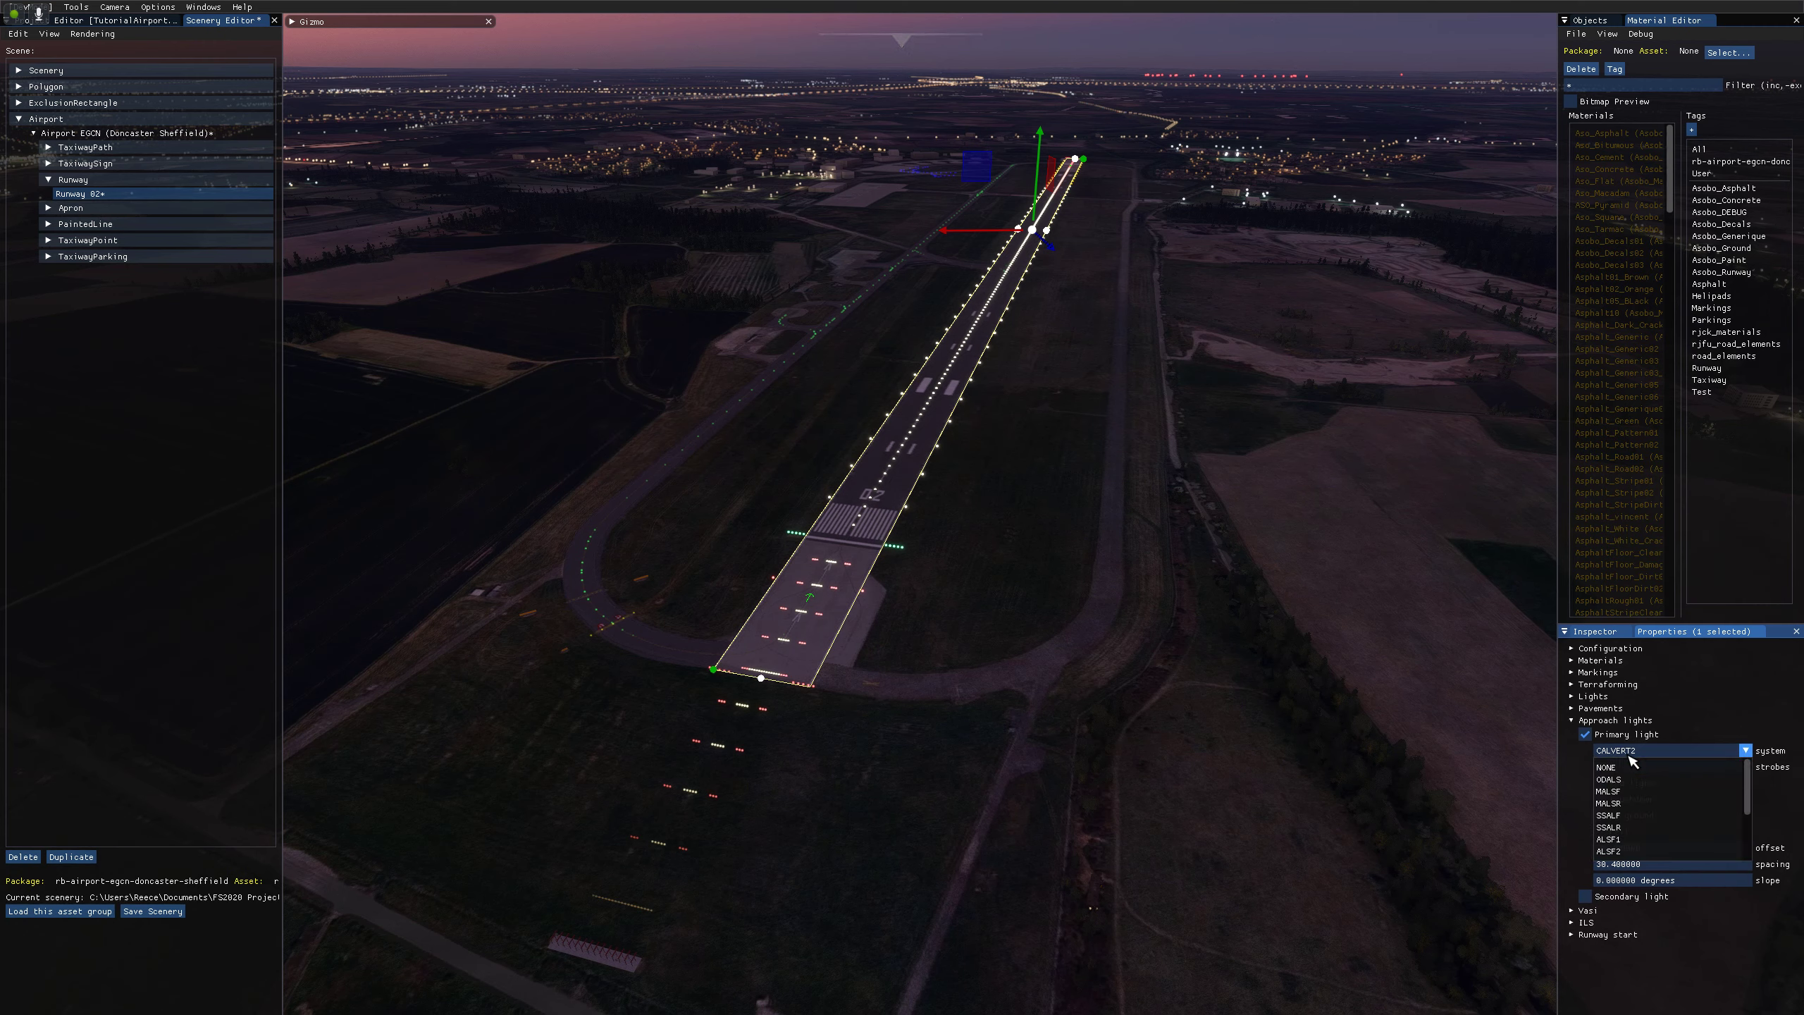
left_click_drag(1749, 806, 1750, 837)
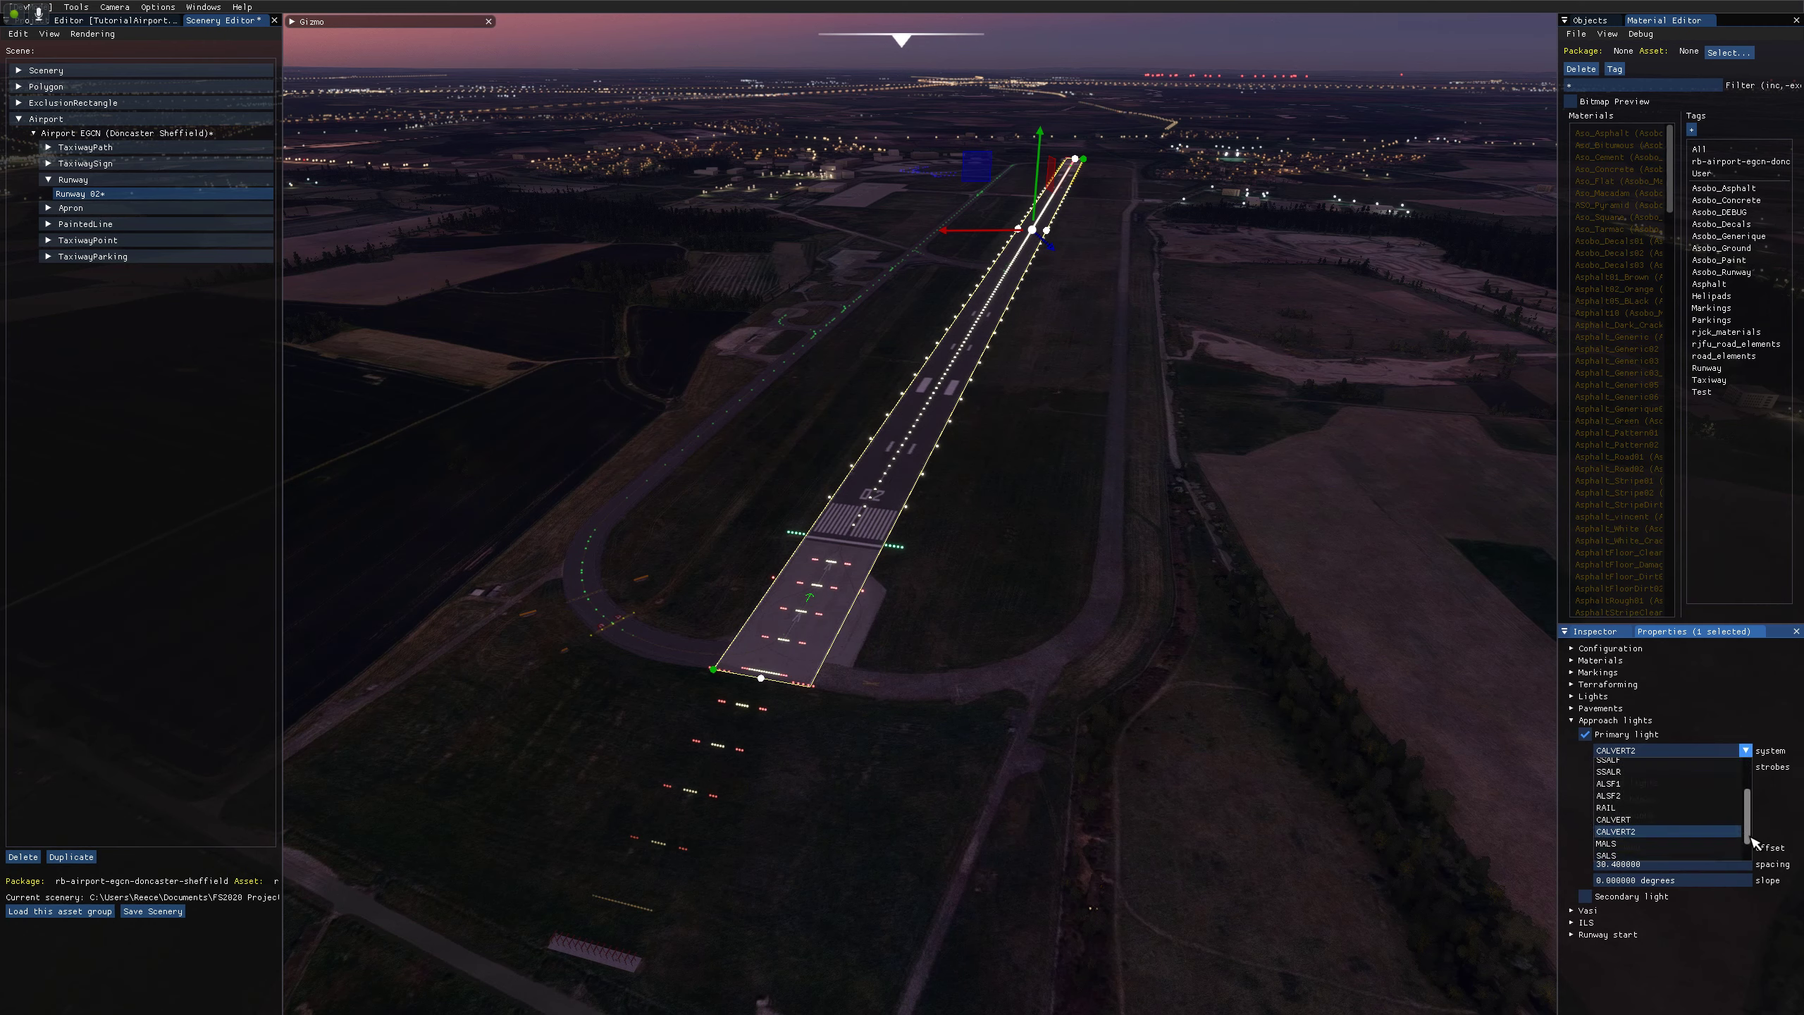
scroll(1751, 842, "down", 1)
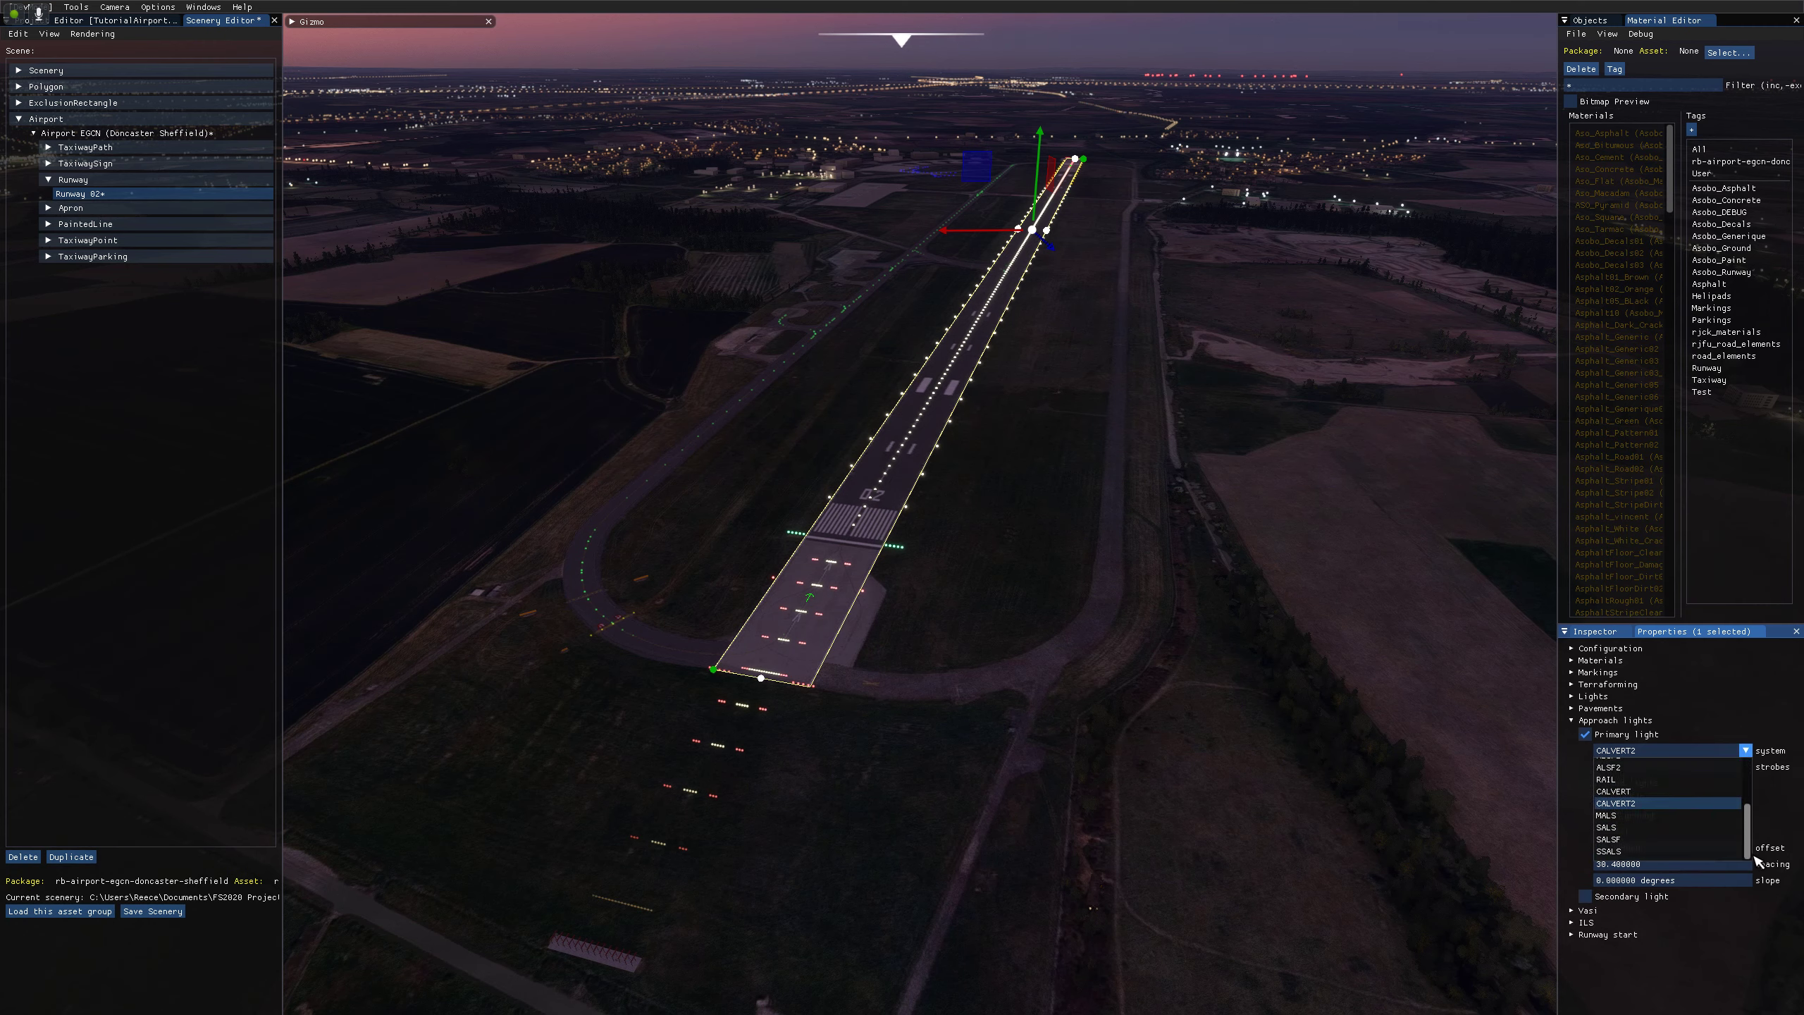
left_click(1619, 856)
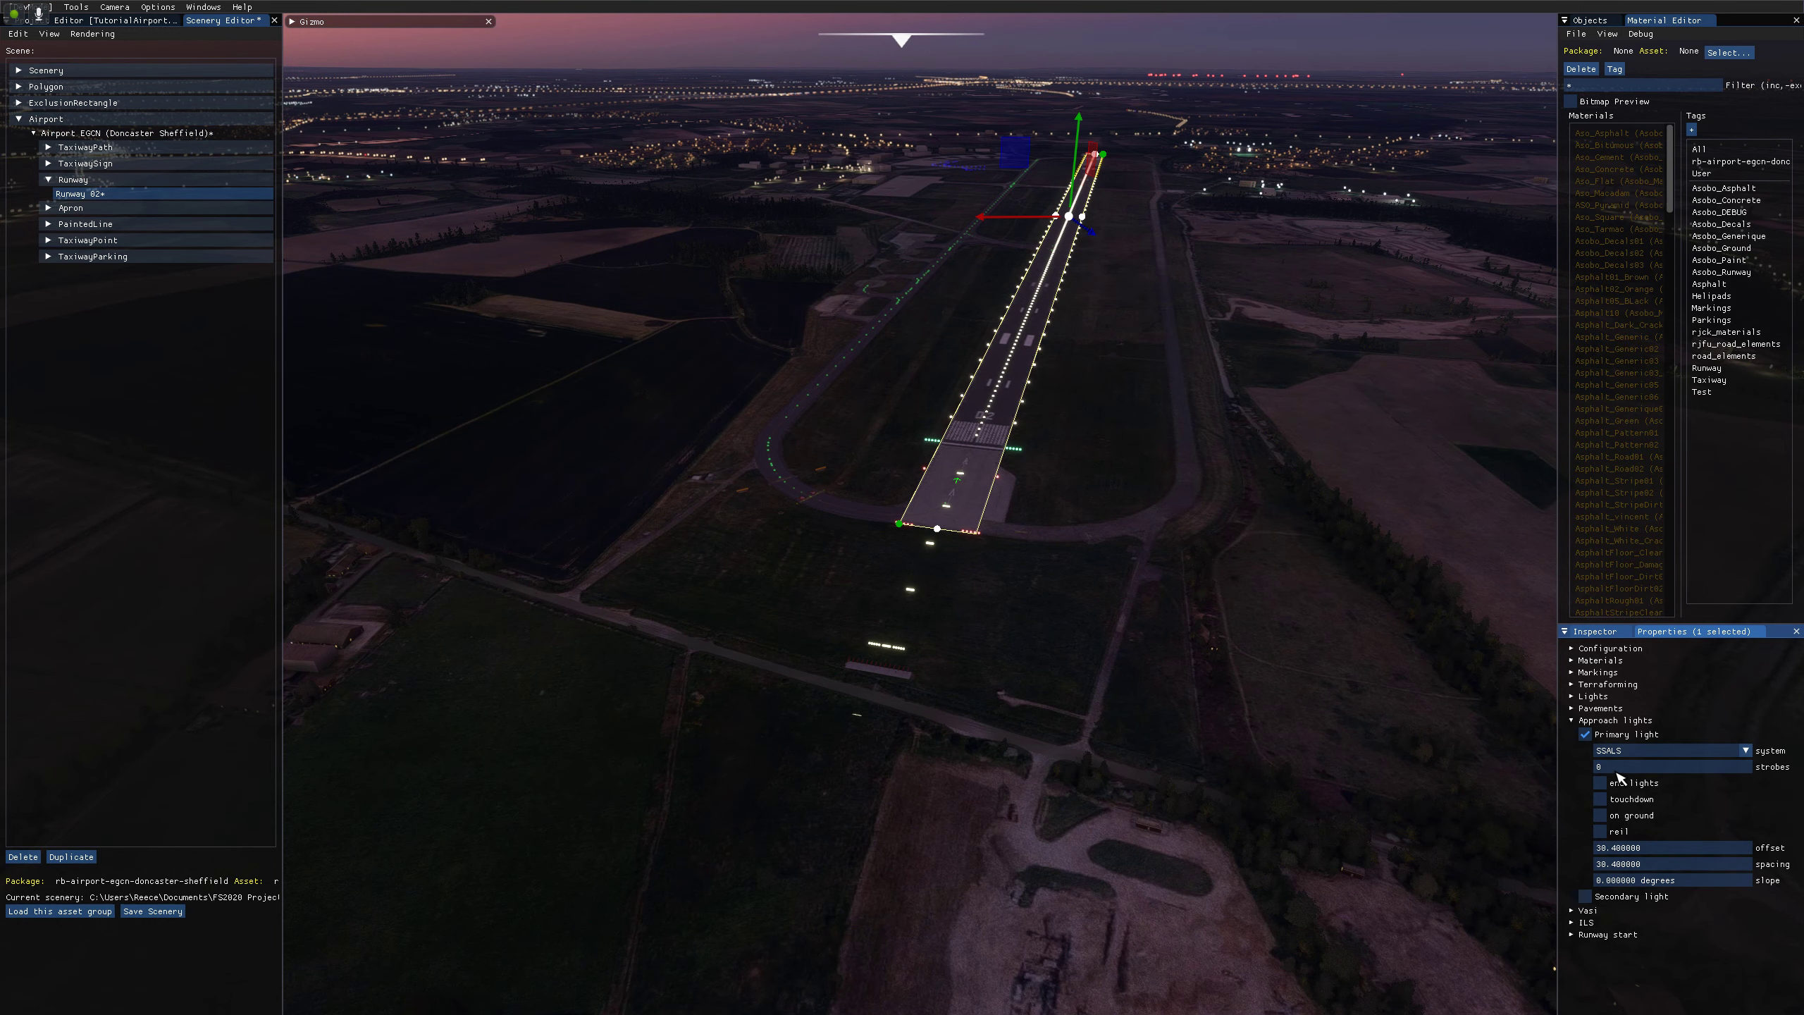
Enable the end lights and rail options for the primary approach light.
left_click(1617, 773)
key("Return")
left_click(1620, 770)
left_click(1601, 800)
left_click(1600, 831)
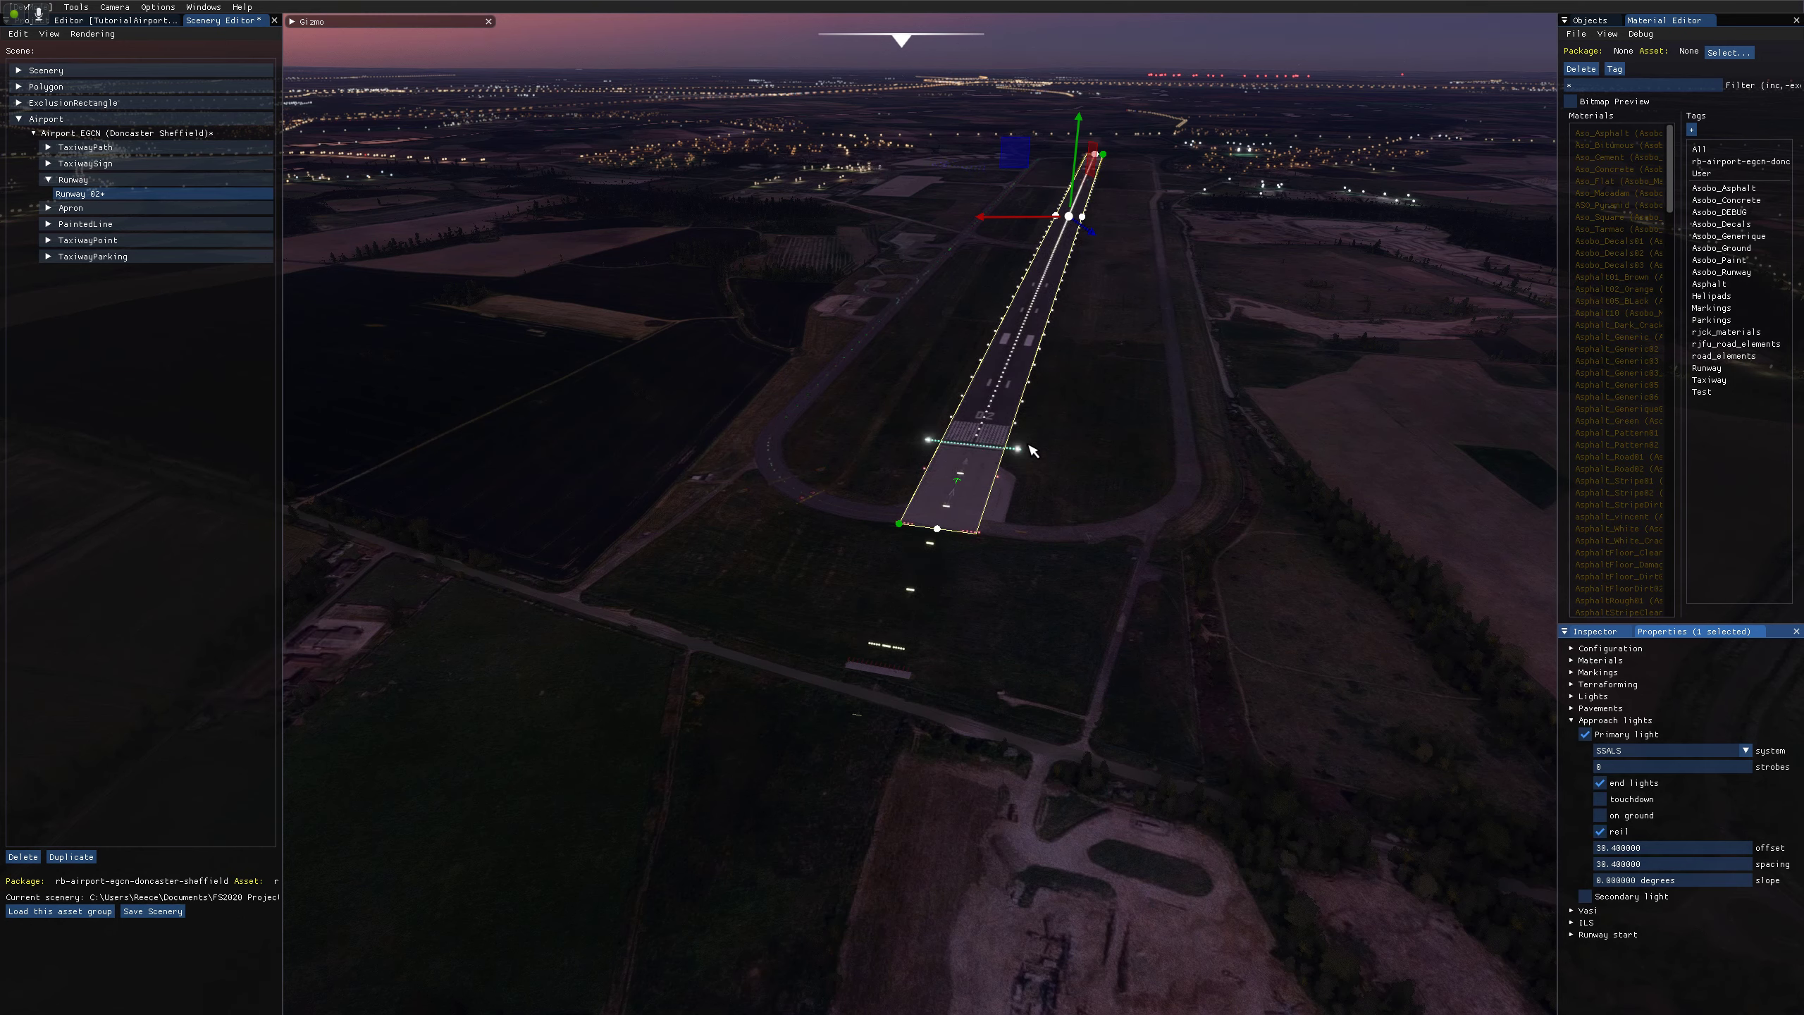
Check the approach lighting around the threshold and disable the rail option.
middle_click_drag(1296, 556, 1241, 540)
right_click_drag(1242, 545, 1049, 419)
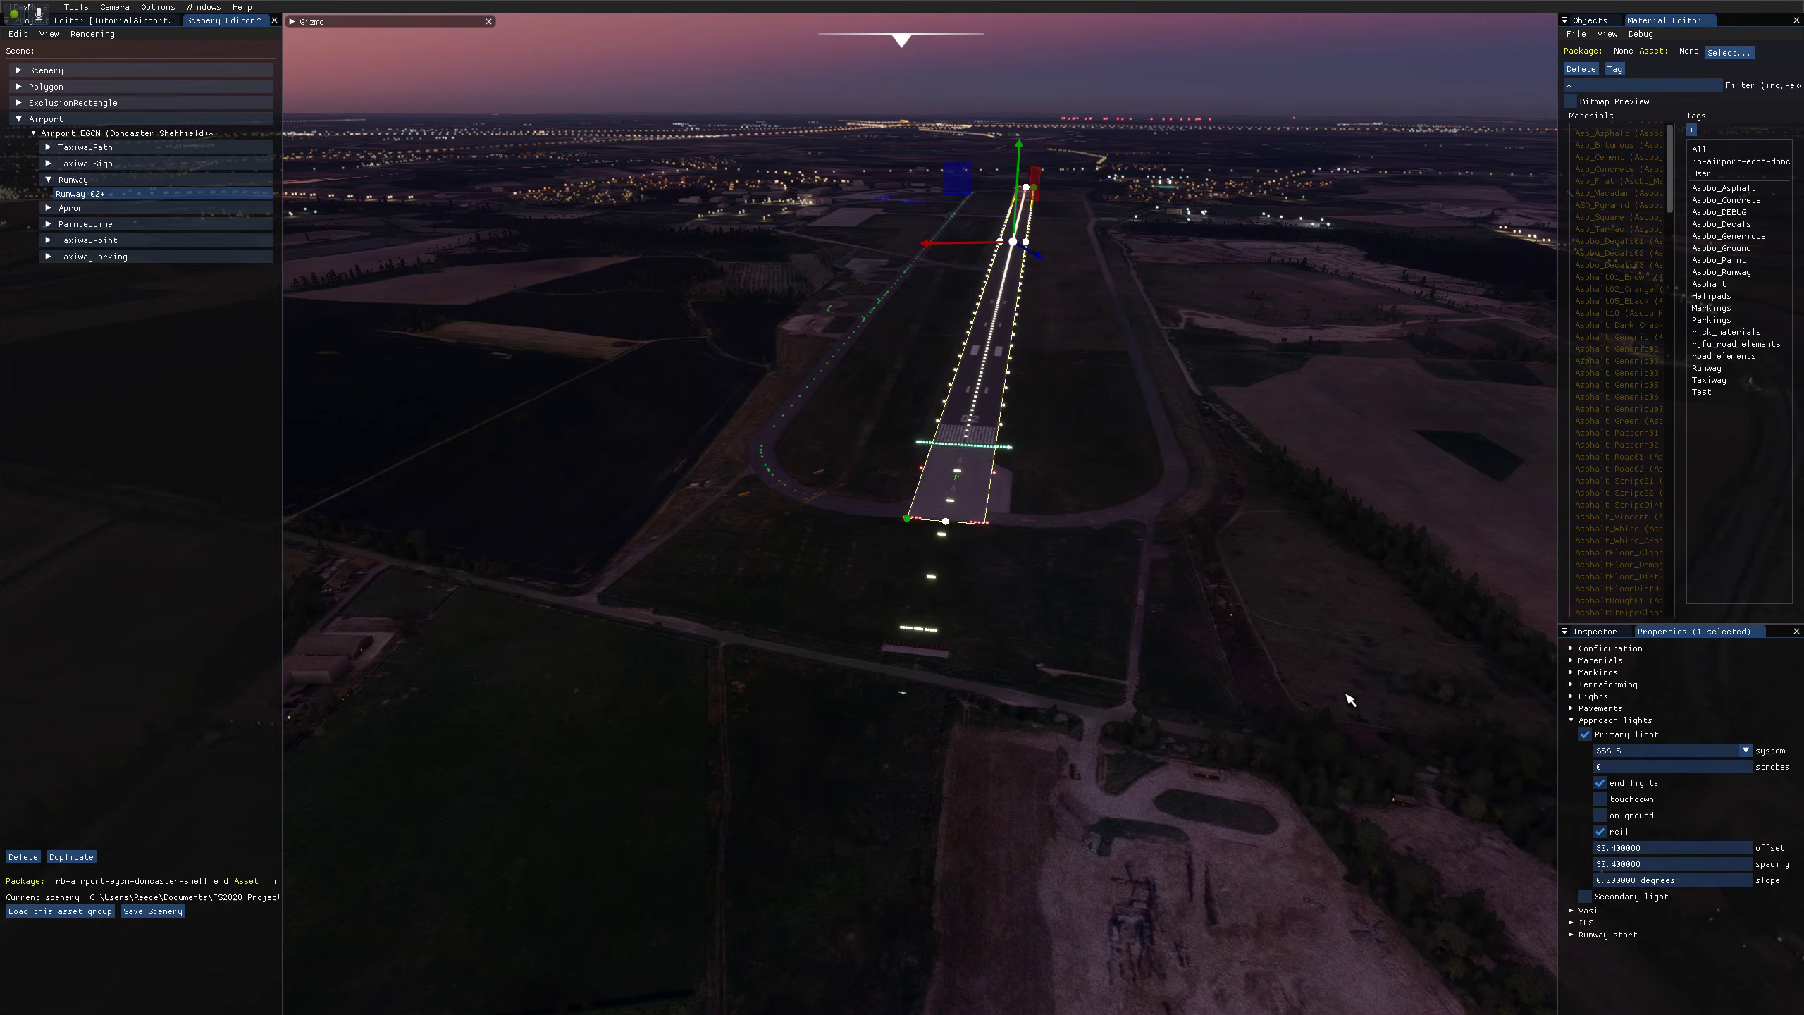
left_click(1600, 831)
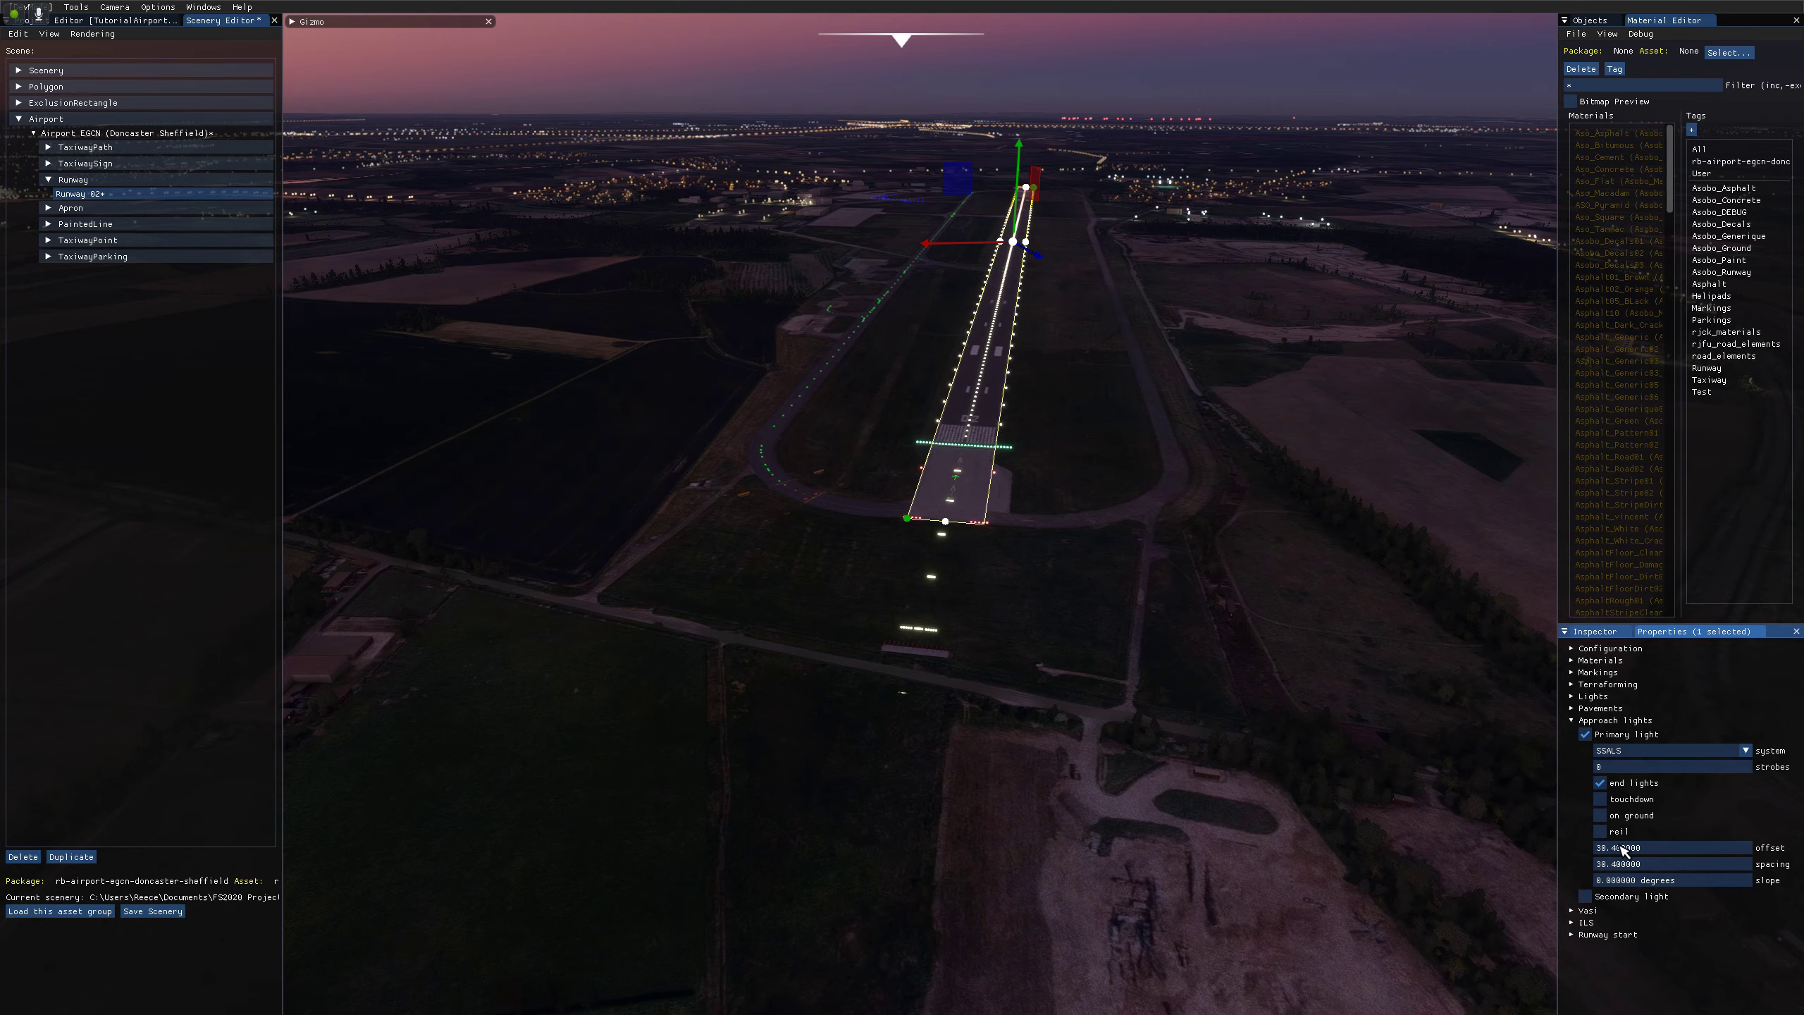
Examine the layout of the SSALS approach lights on the ground before the 02 threshold.
right_click_drag(1009, 551, 987, 743)
key("w")
key("s")
right_click_drag(1078, 543, 1051, 745)
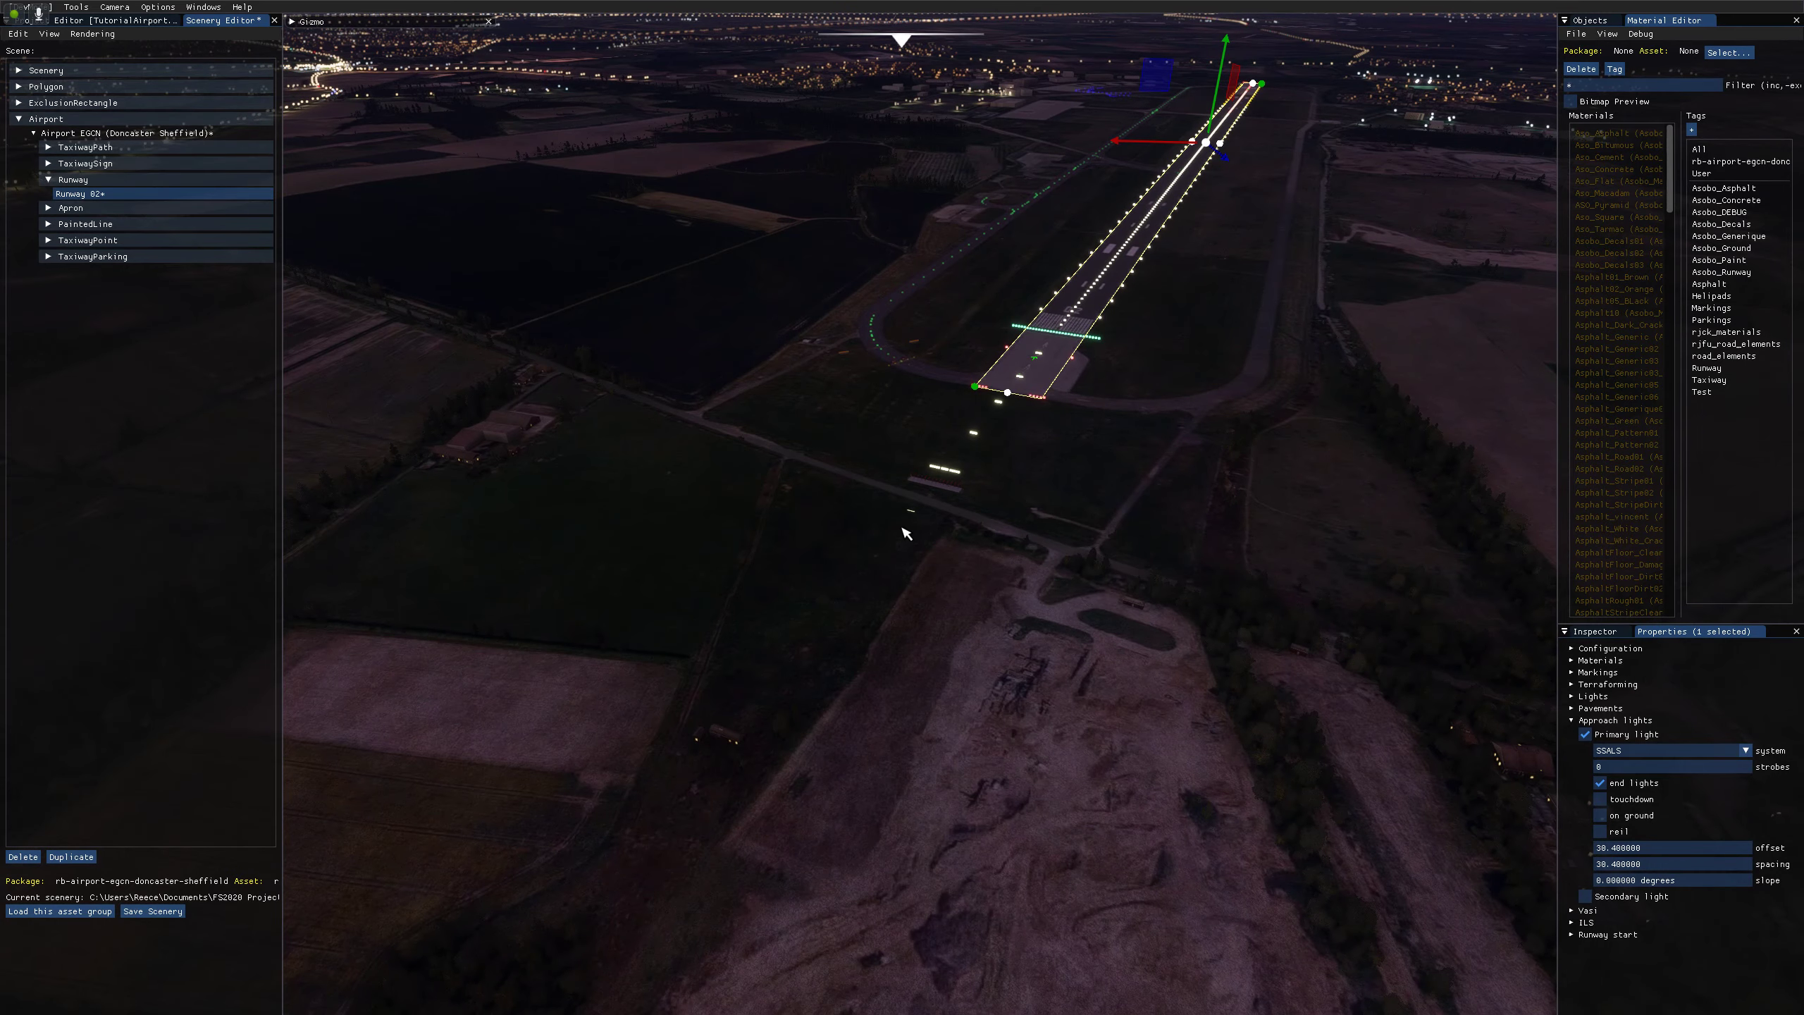
mouse_move(906, 533)
right_mouse_down()
mouse_move(963, 584)
mouse_move(916, 511)
right_mouse_up()
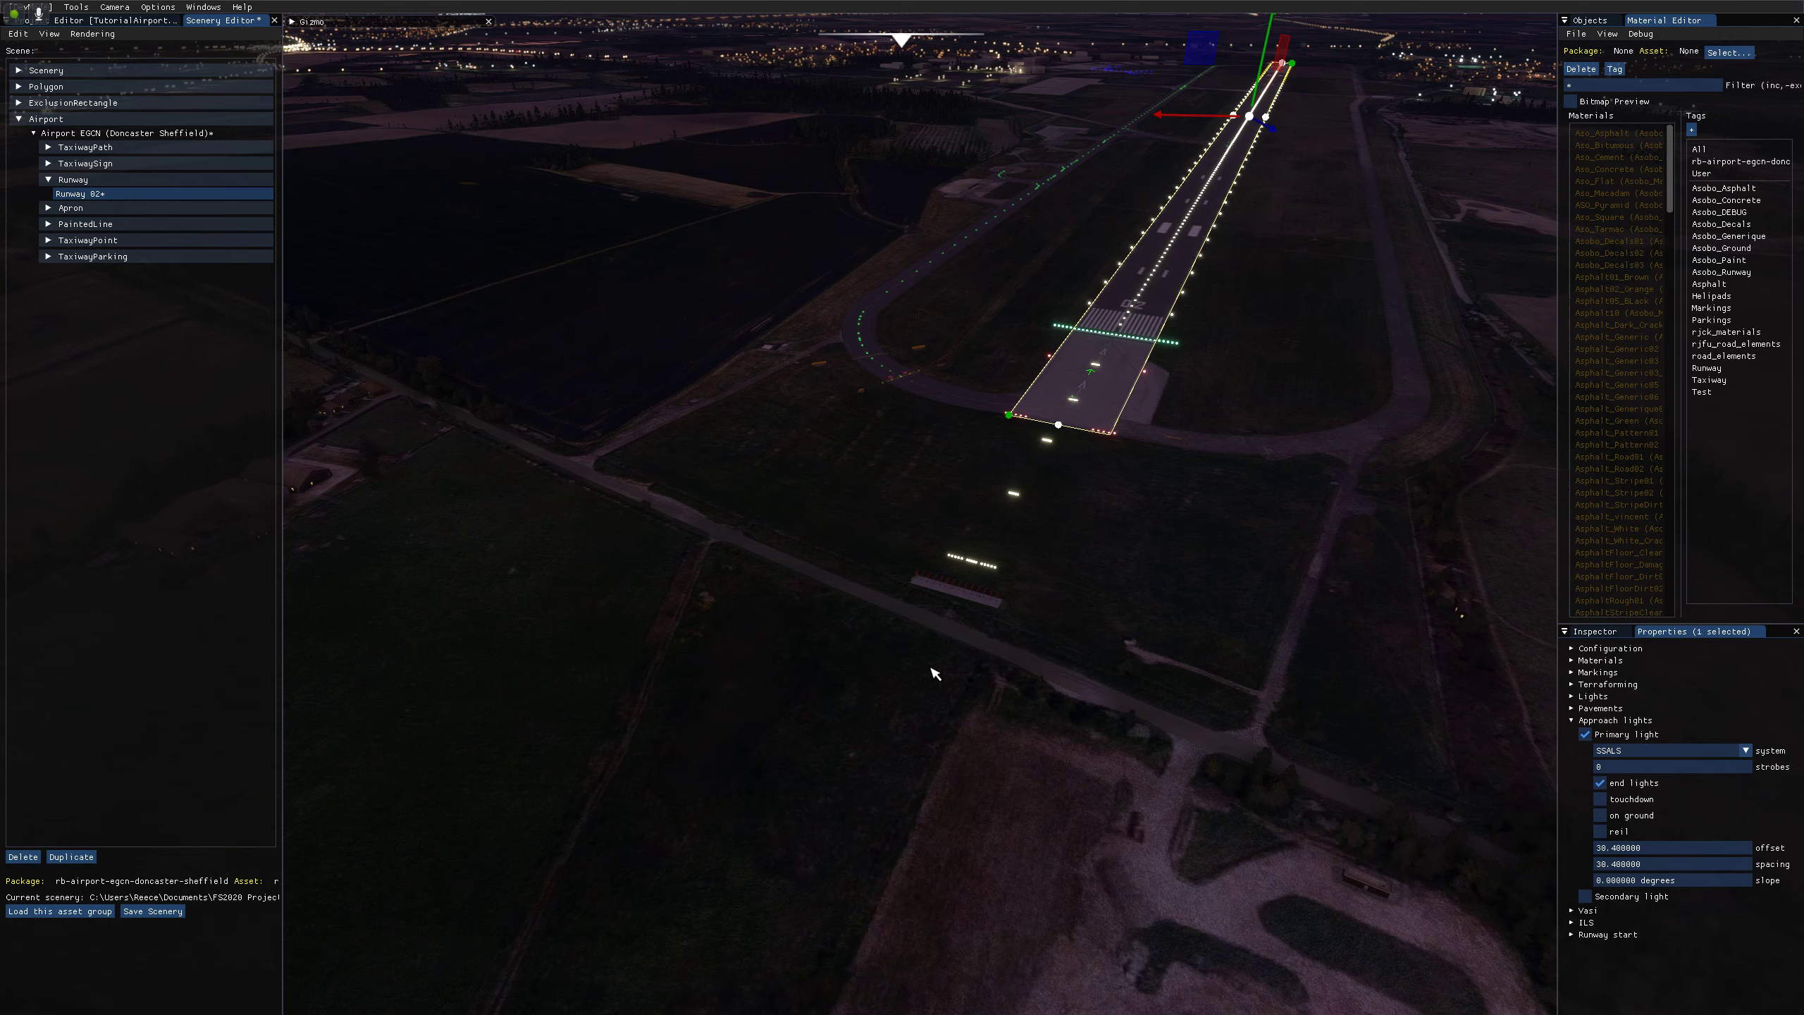
key("d")
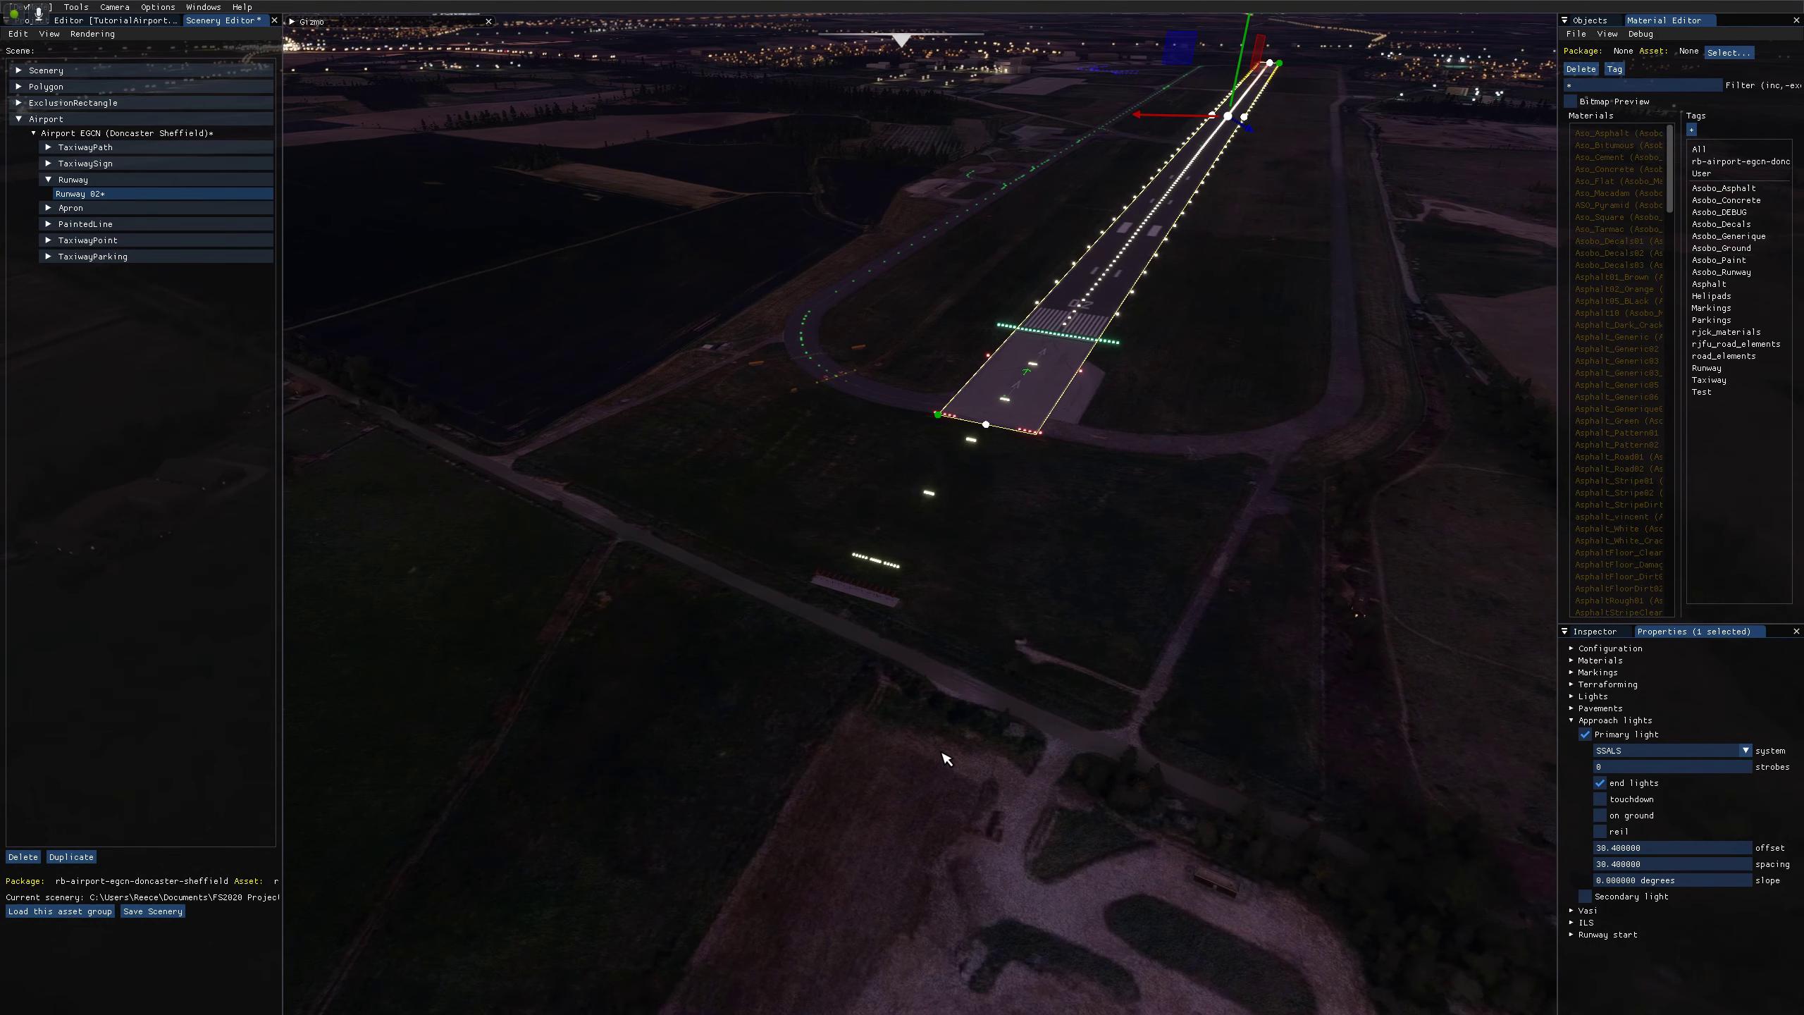
Set the primary approach light slope to 5 degrees and inspect the light bars before the 02 threshold.
left_click(1626, 881)
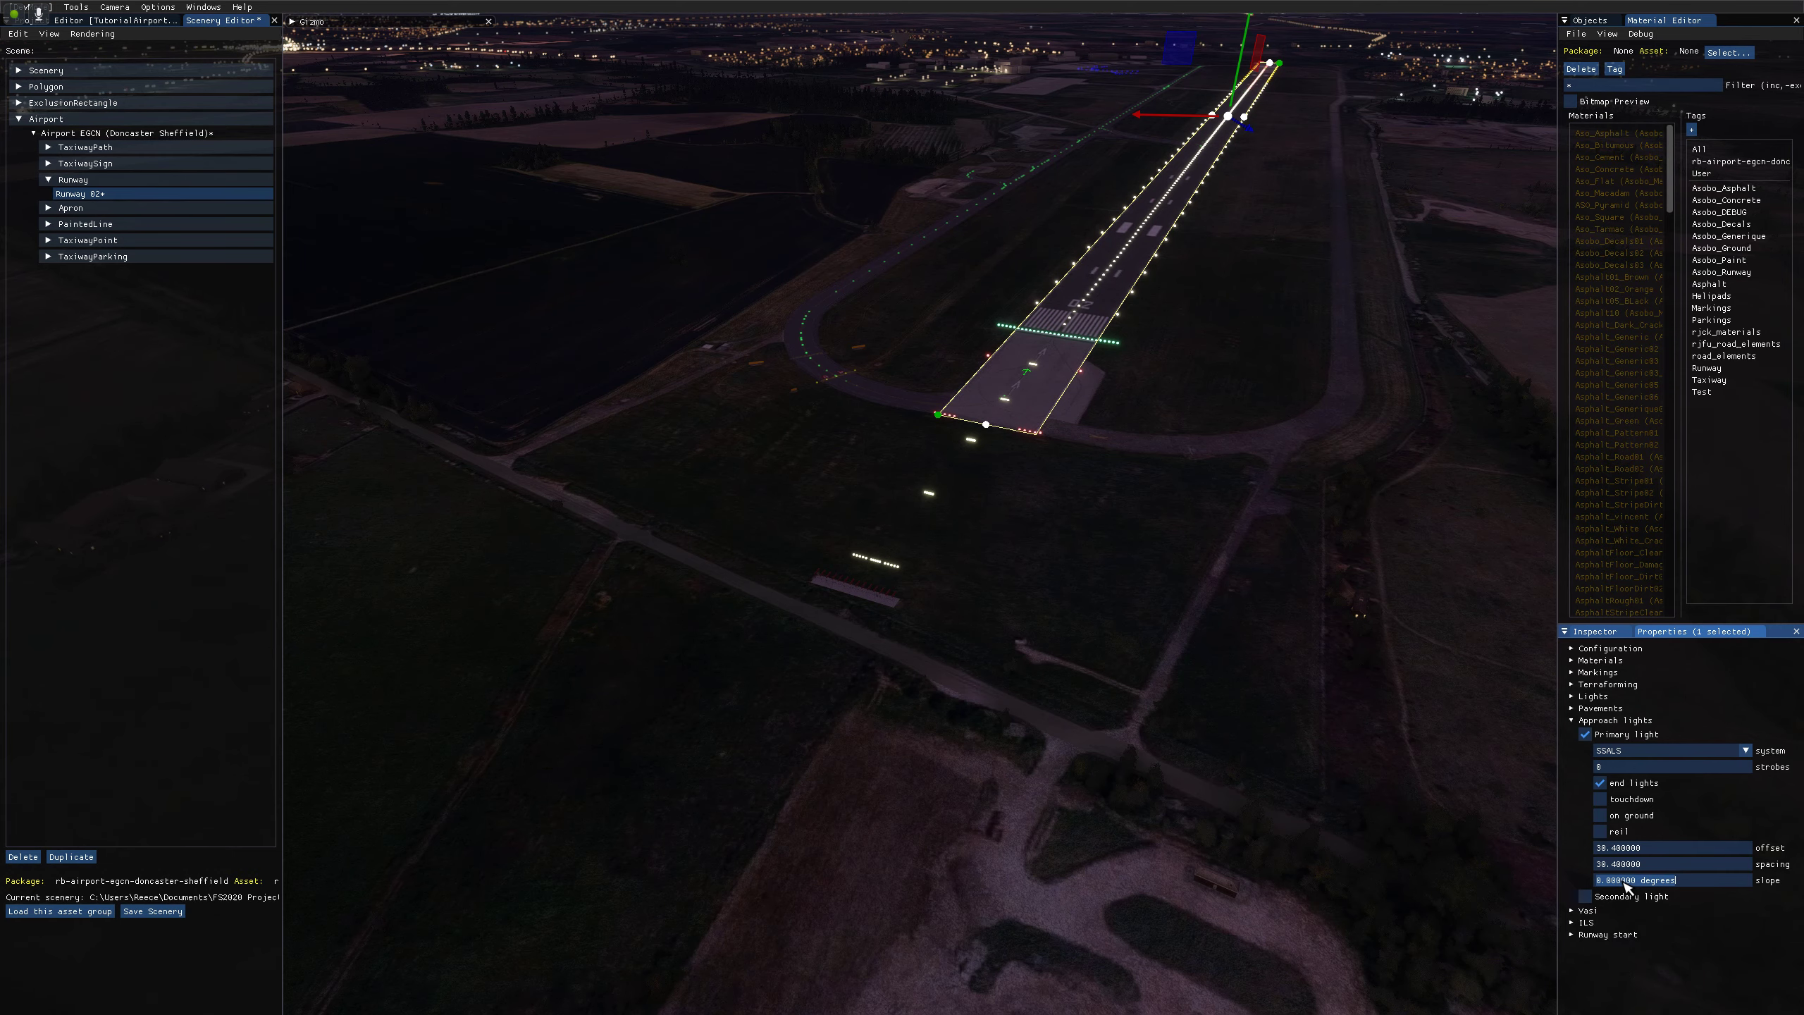
key("ctrl+a")
type("5")
key("Return")
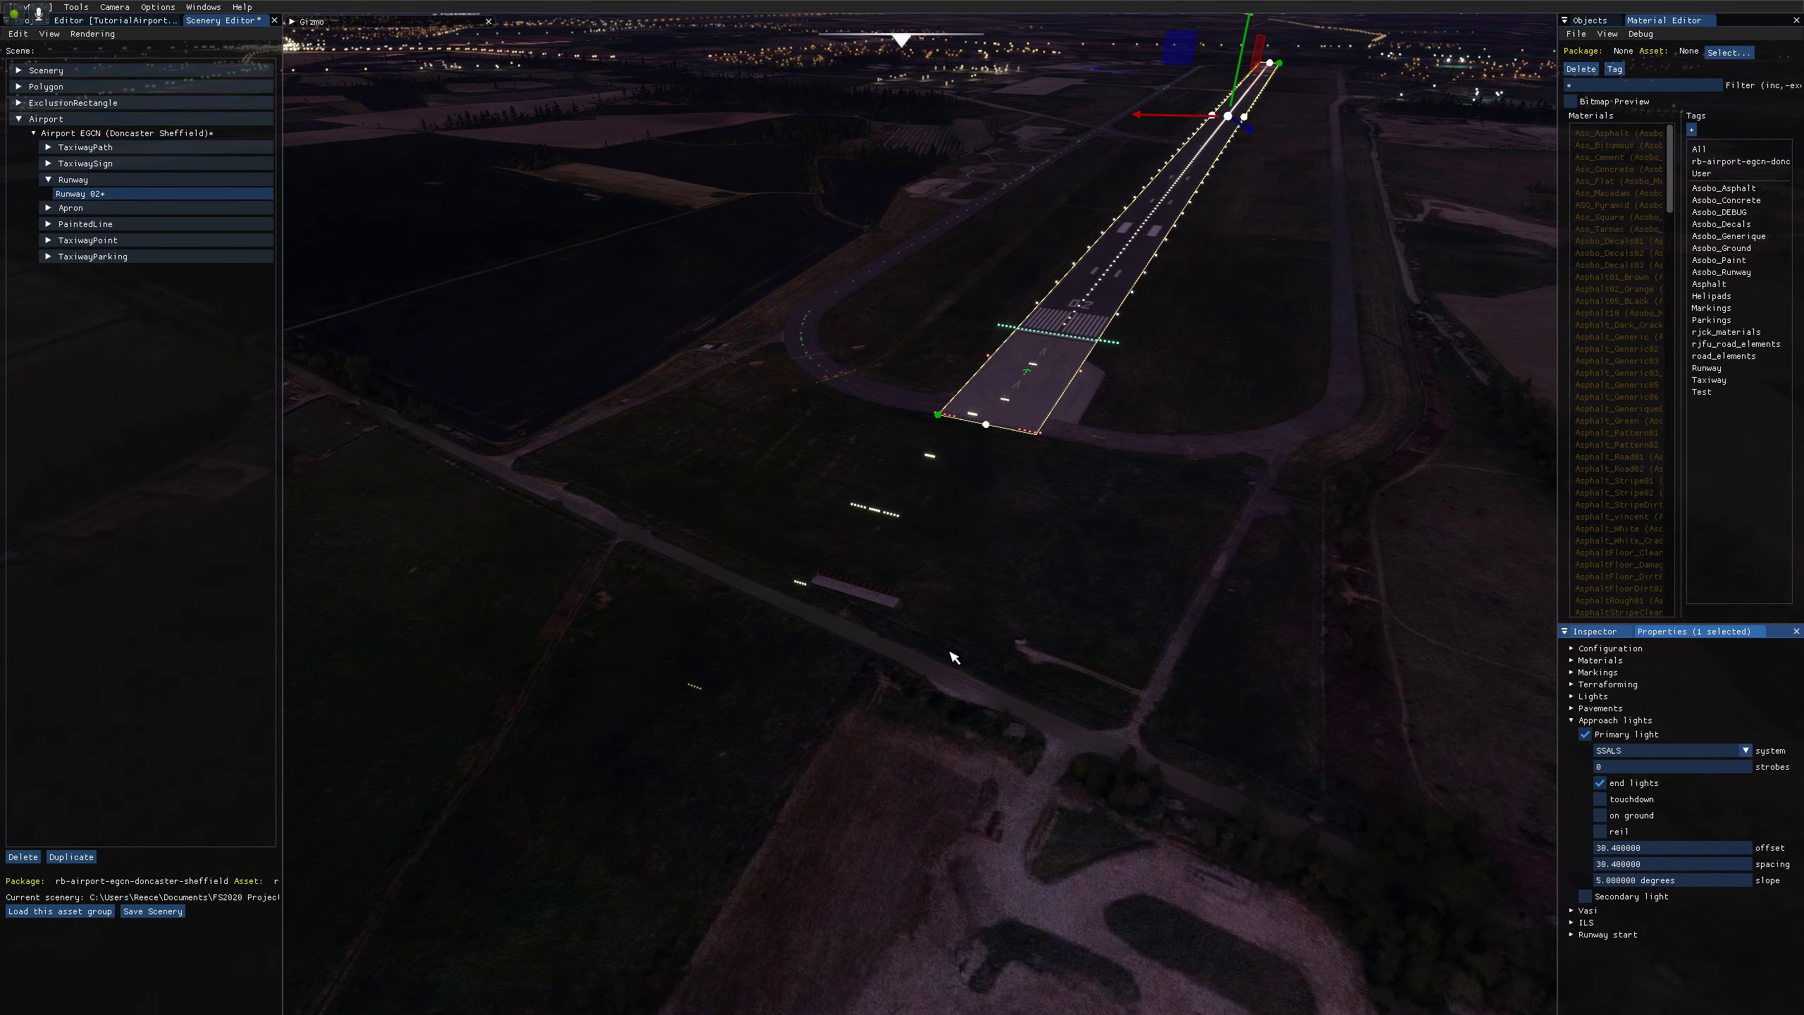
middle_click_drag(952, 654, 930, 645)
middle_click_drag(1099, 608, 1055, 611)
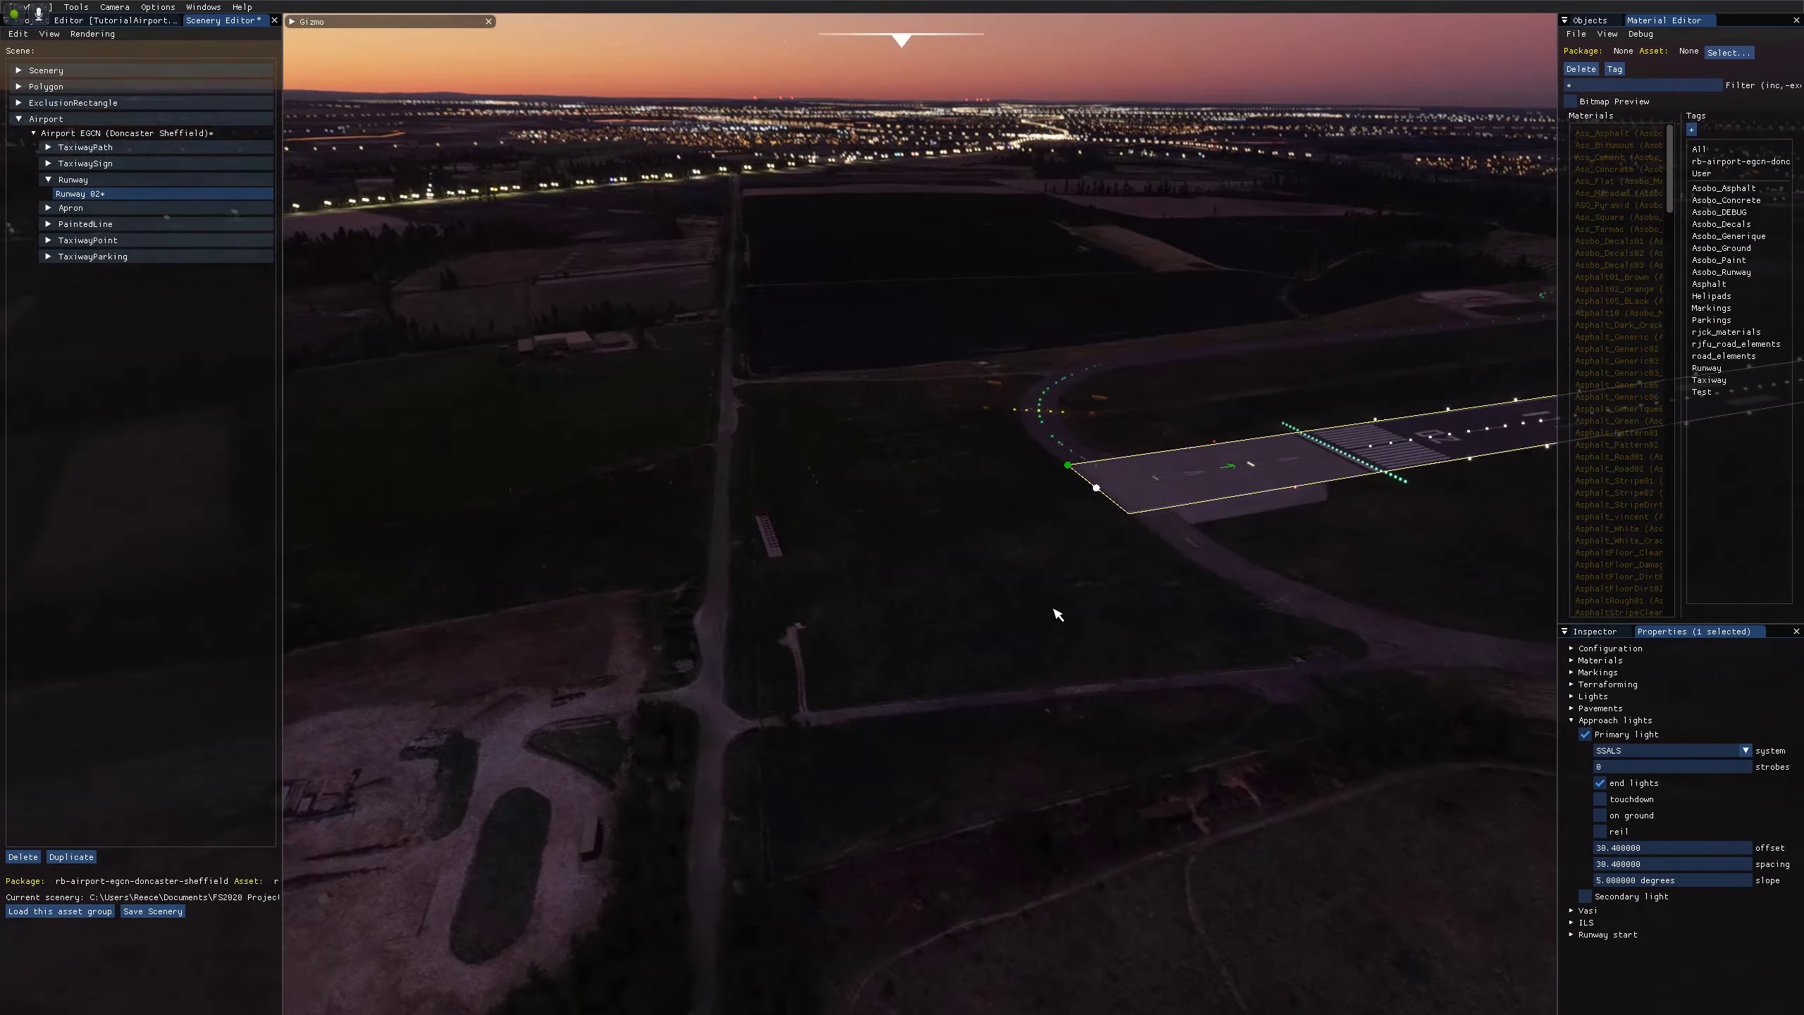
right_click_drag(1057, 614, 1079, 604)
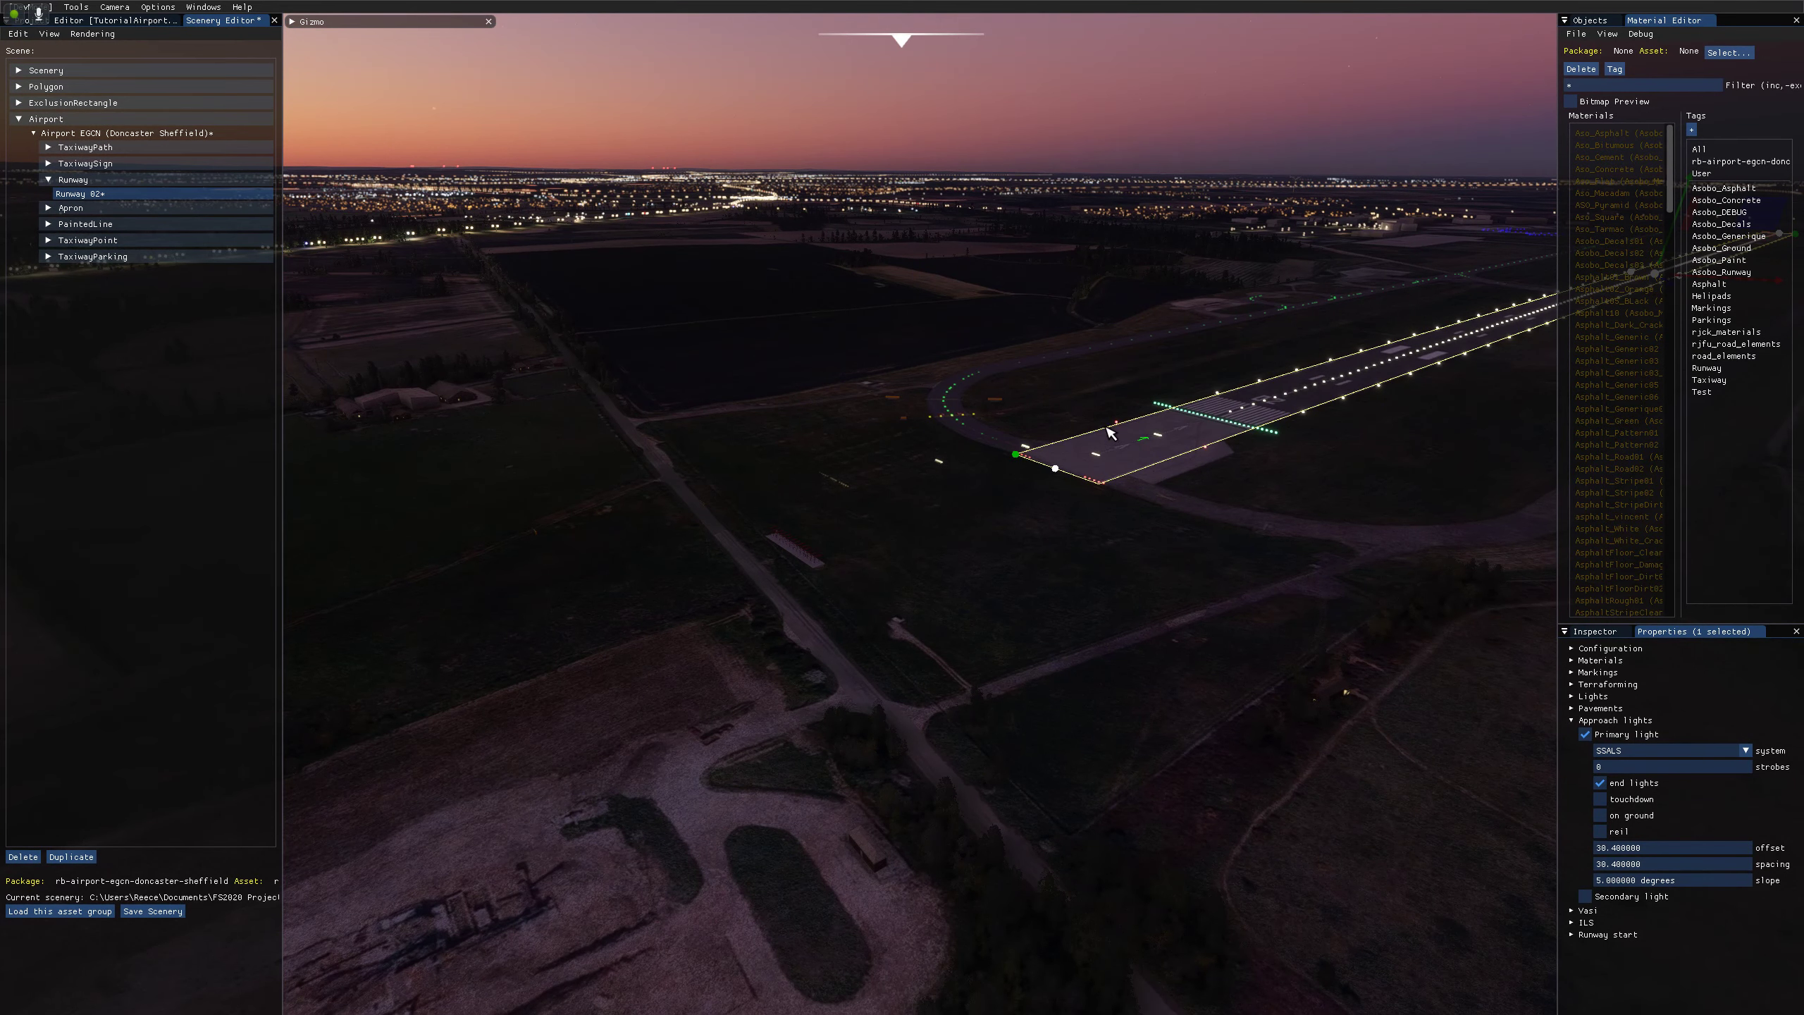
right_click_drag(660, 625, 956, 682)
right_click_drag(736, 560, 930, 629)
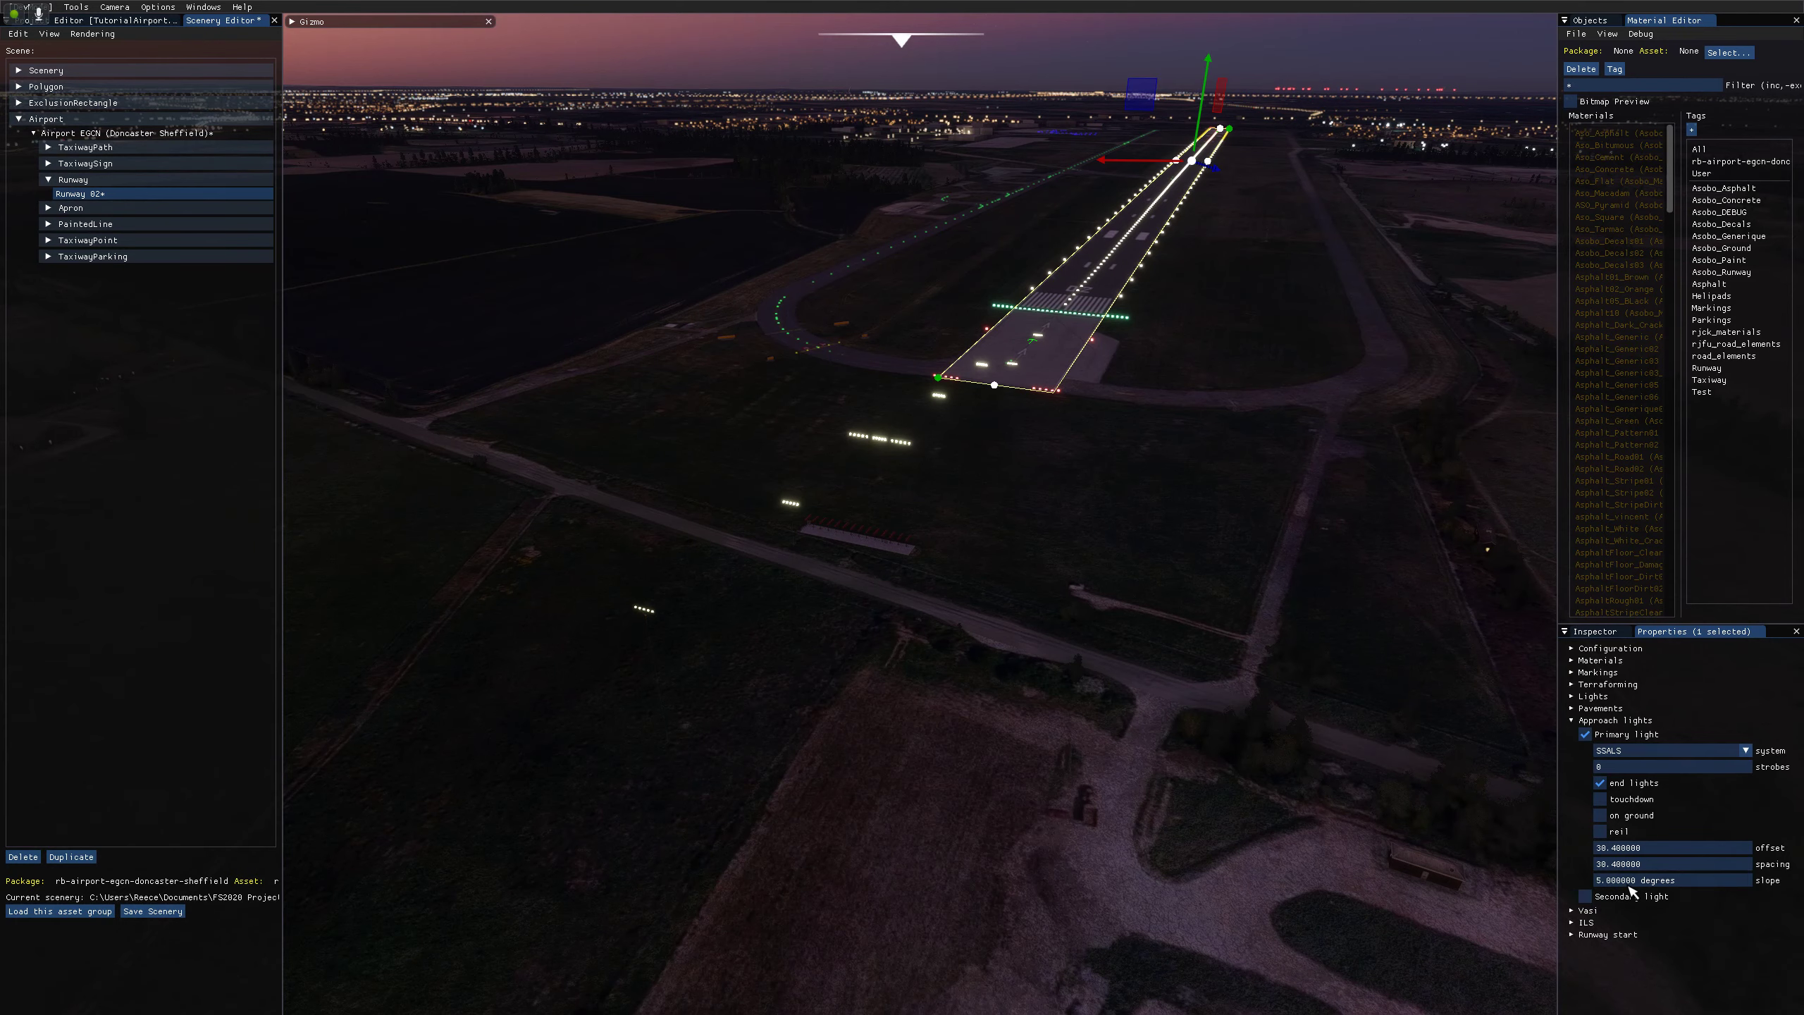
Set the primary approach light slope to 0.2 degrees and check the outermost light bars up close.
left_click(1629, 882)
key("ctrl+a")
type("0.2")
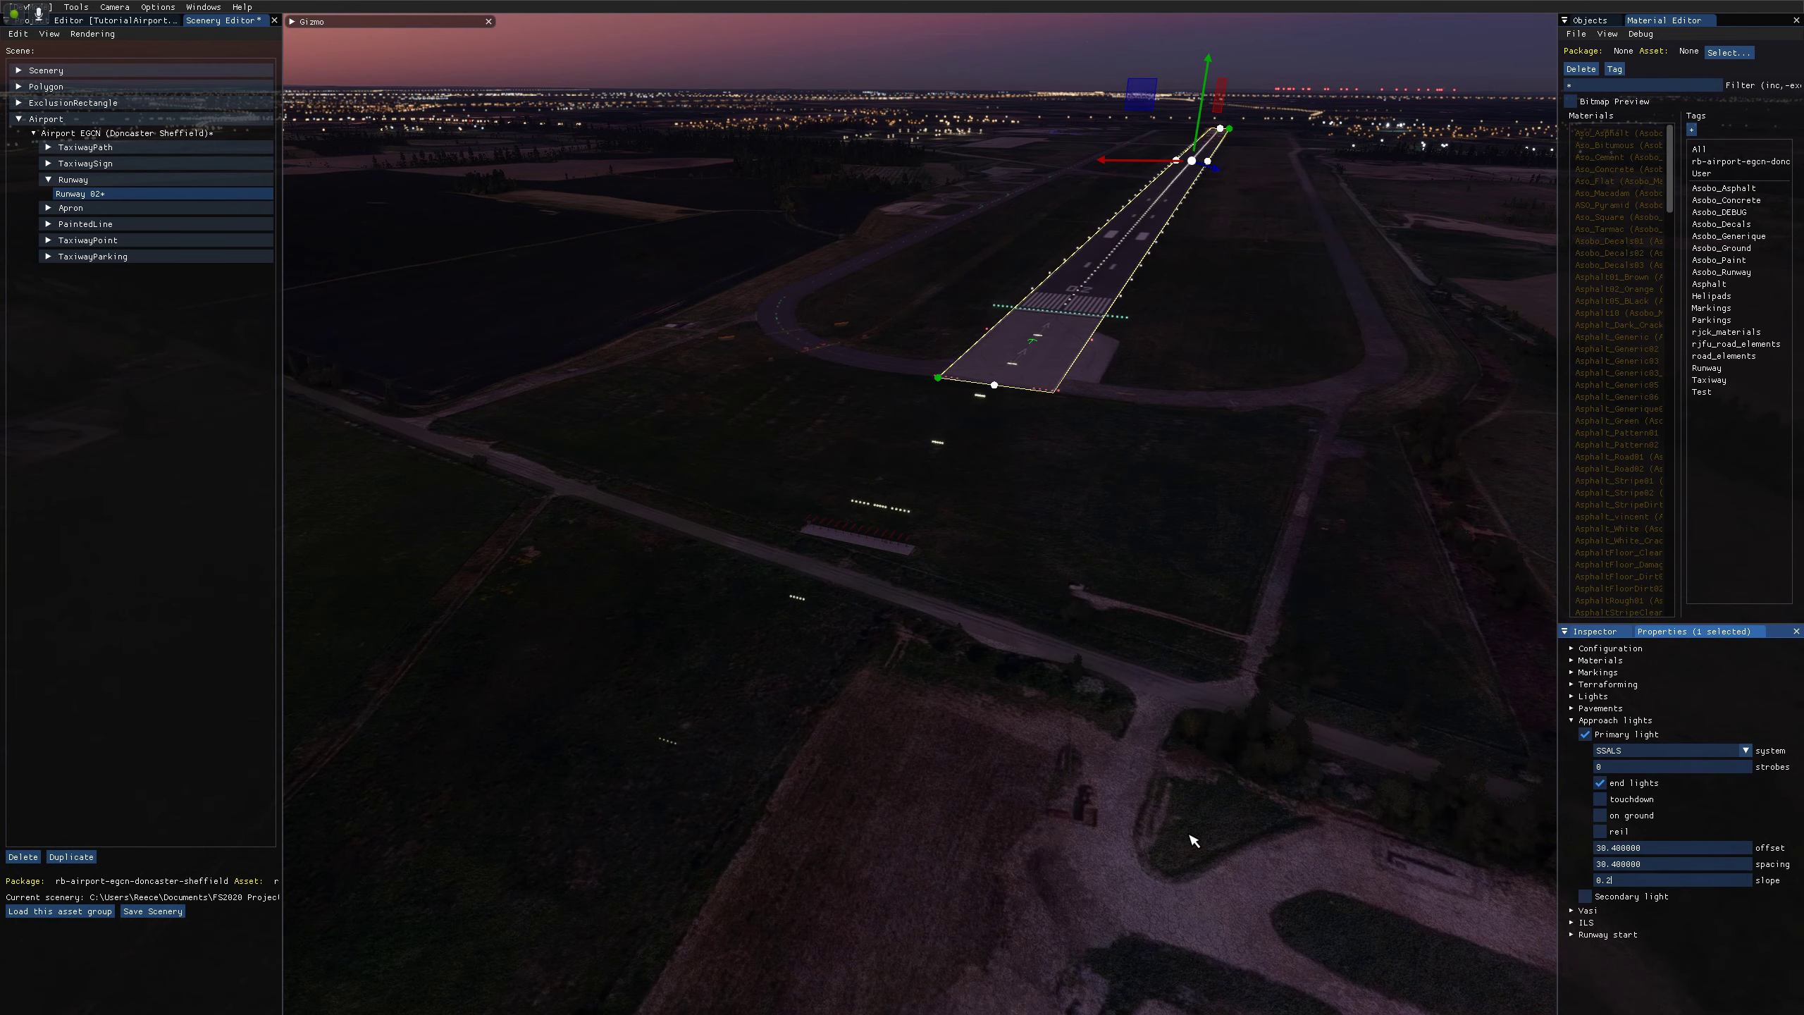
key("Return")
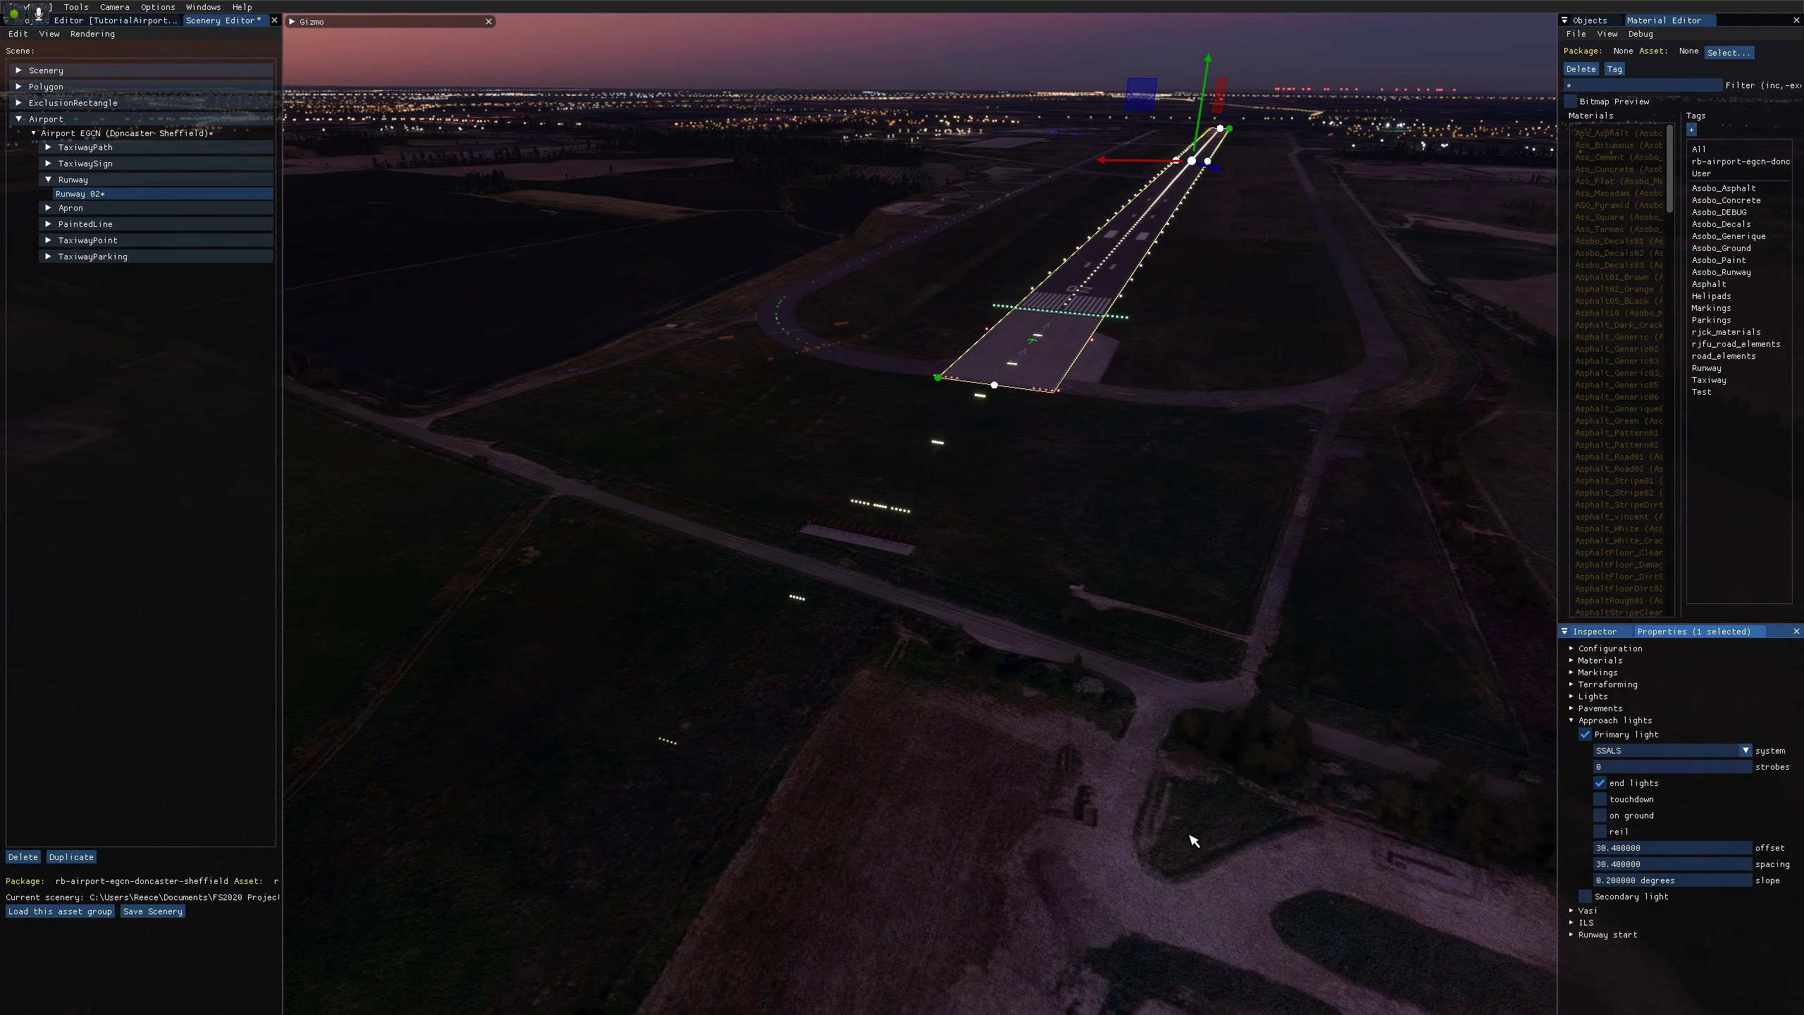
middle_click_drag(1193, 840, 616, 495)
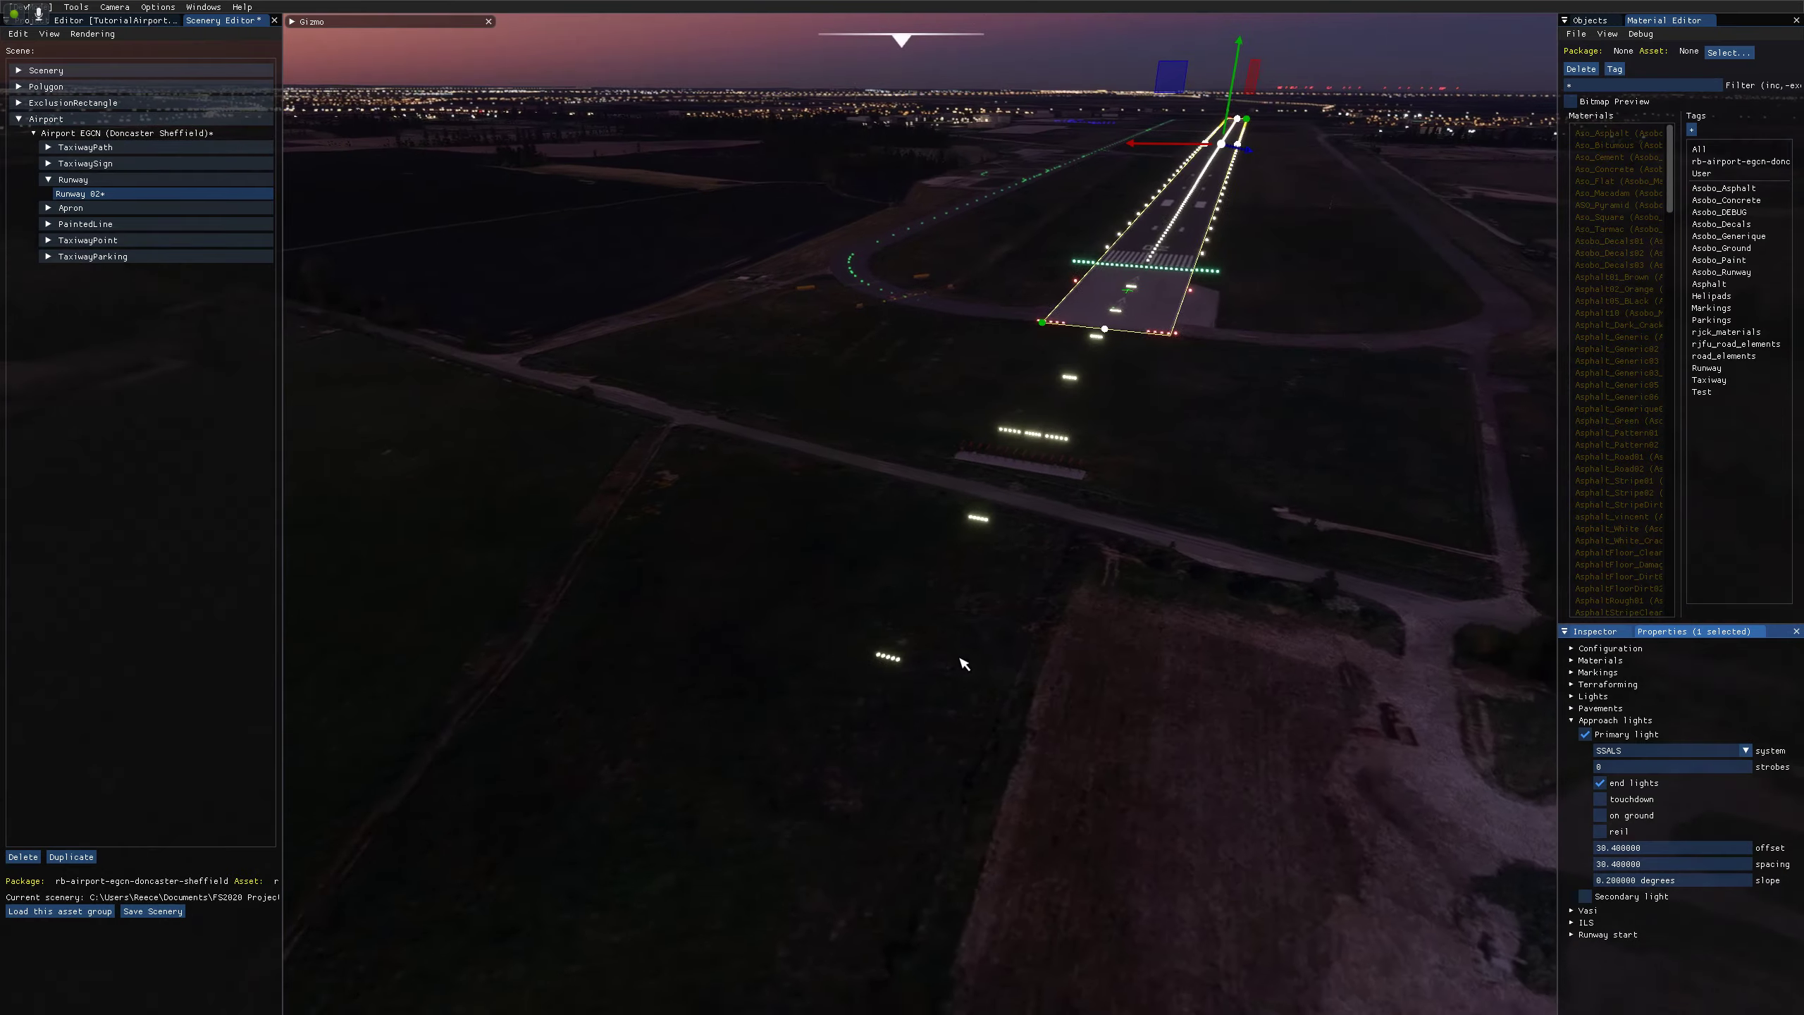
mouse_move(960, 658)
right_mouse_down()
mouse_move(995, 739)
mouse_move(1001, 713)
mouse_move(979, 742)
mouse_move(950, 681)
mouse_move(963, 665)
mouse_move(970, 678)
right_mouse_up()
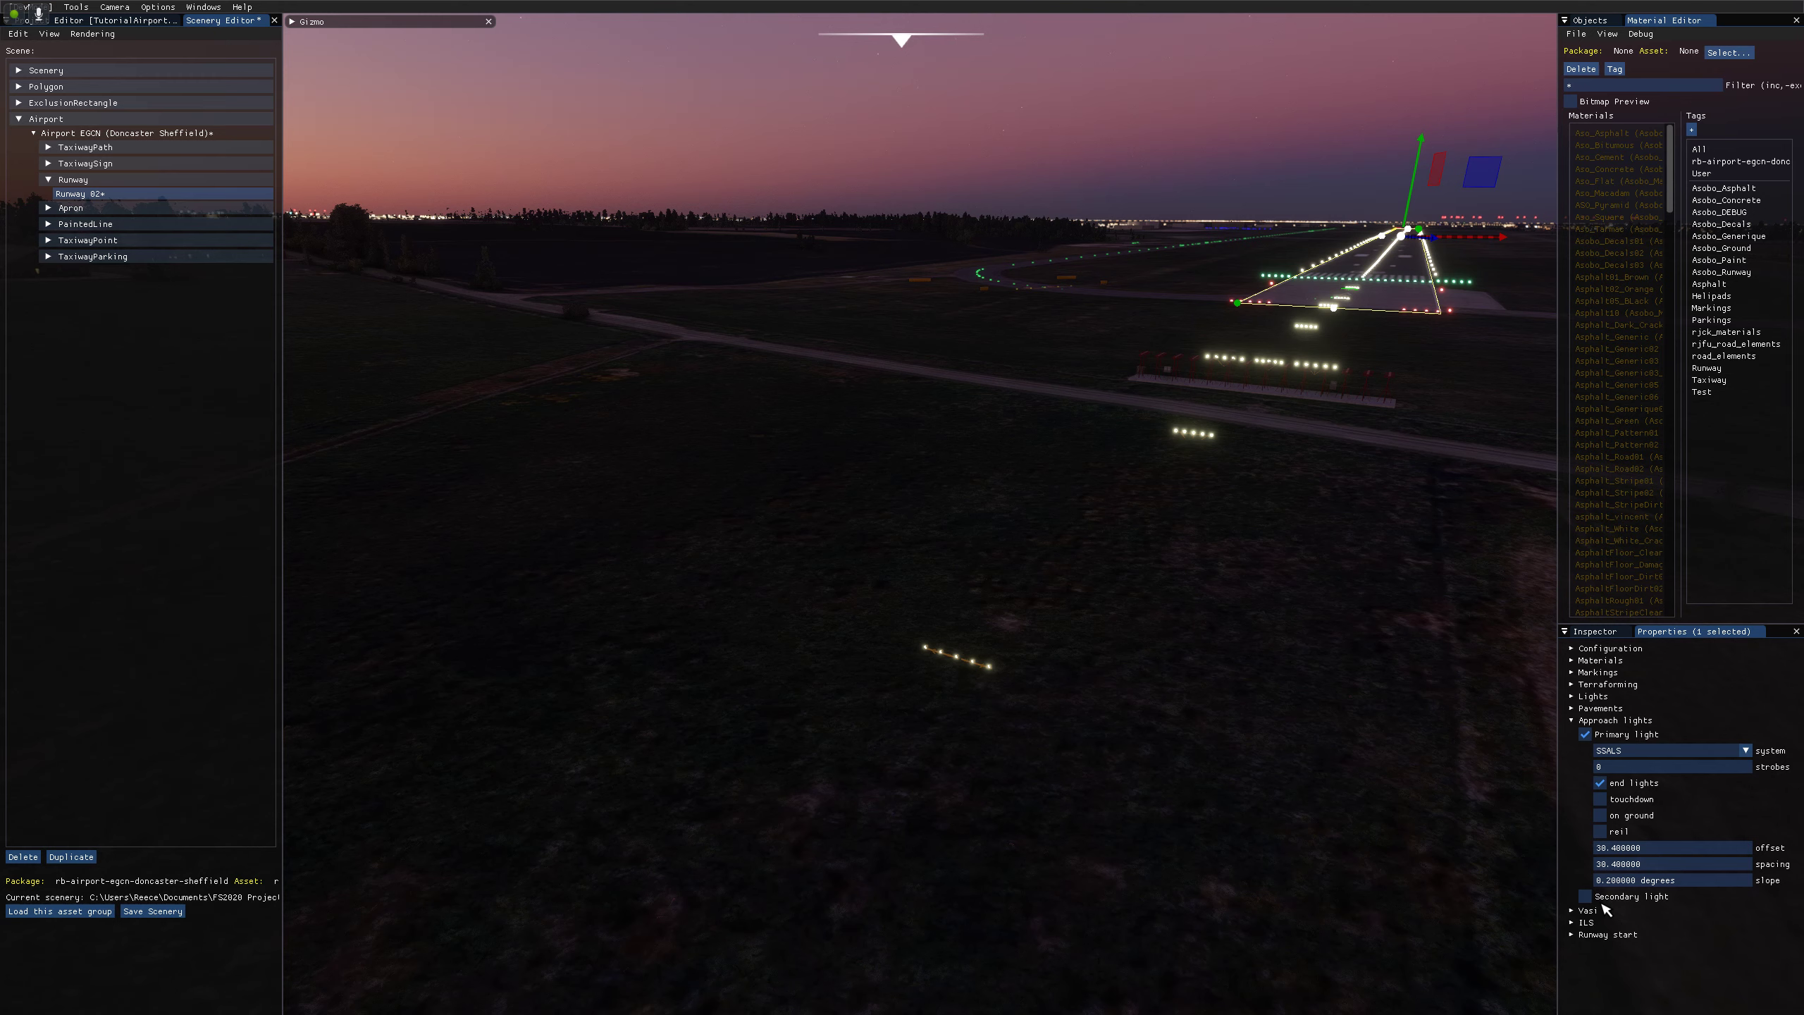
Set the primary approach light slope to 0 degrees and enable the on ground option.
left_click(1616, 880)
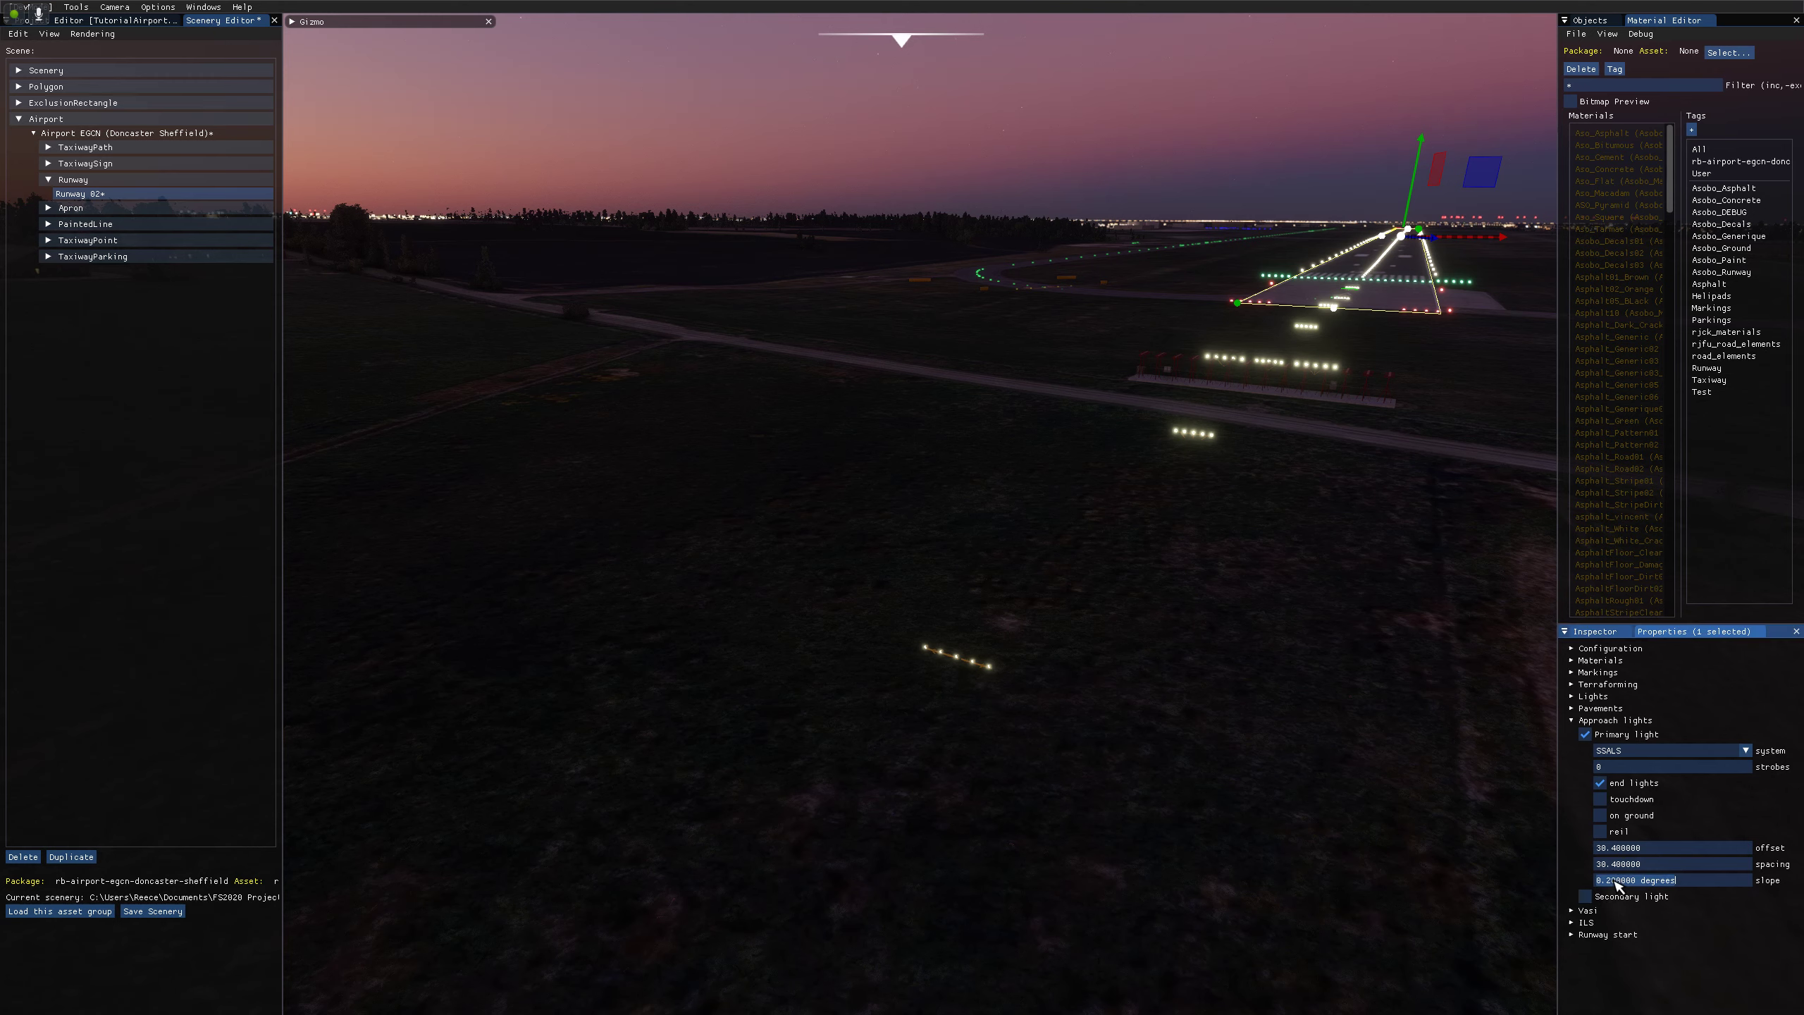
key("ctrl+a")
type("0")
left_click(1602, 816)
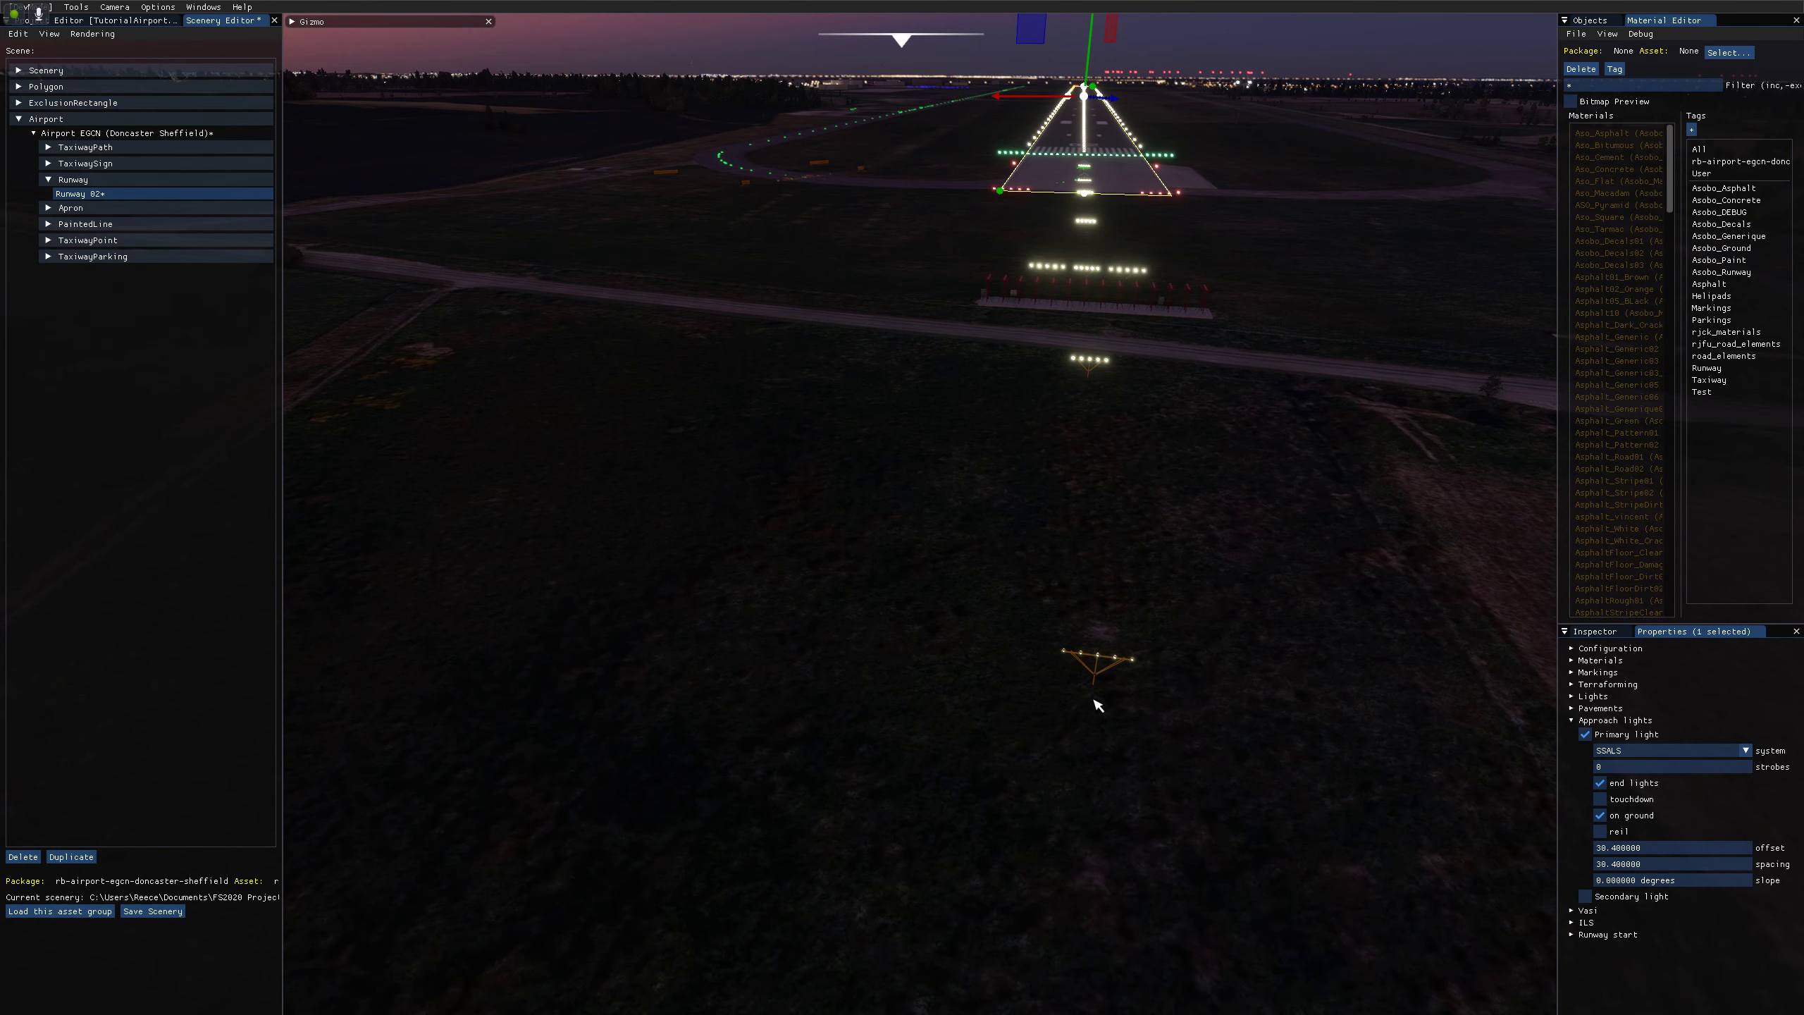
Examine the approach lights from the outermost bar up to the displaced 02 threshold.
scroll(1200, 568, "down", 3)
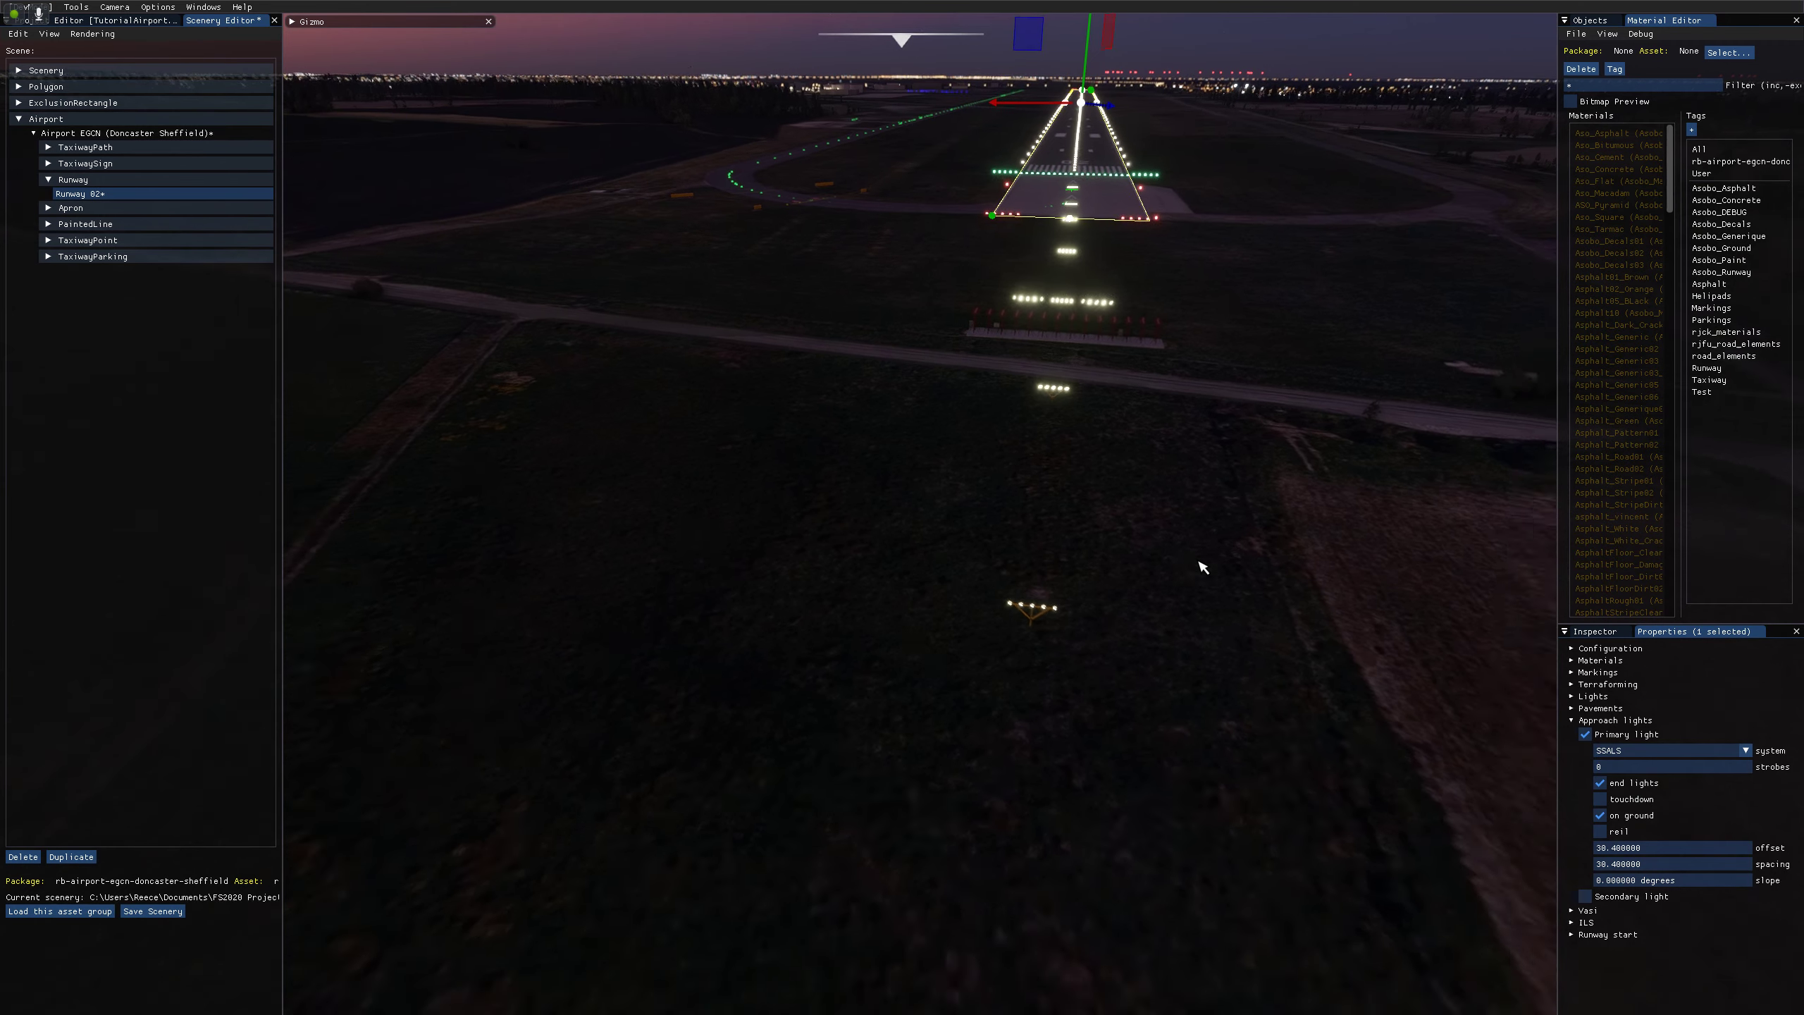
key("r")
key("d")
key("w")
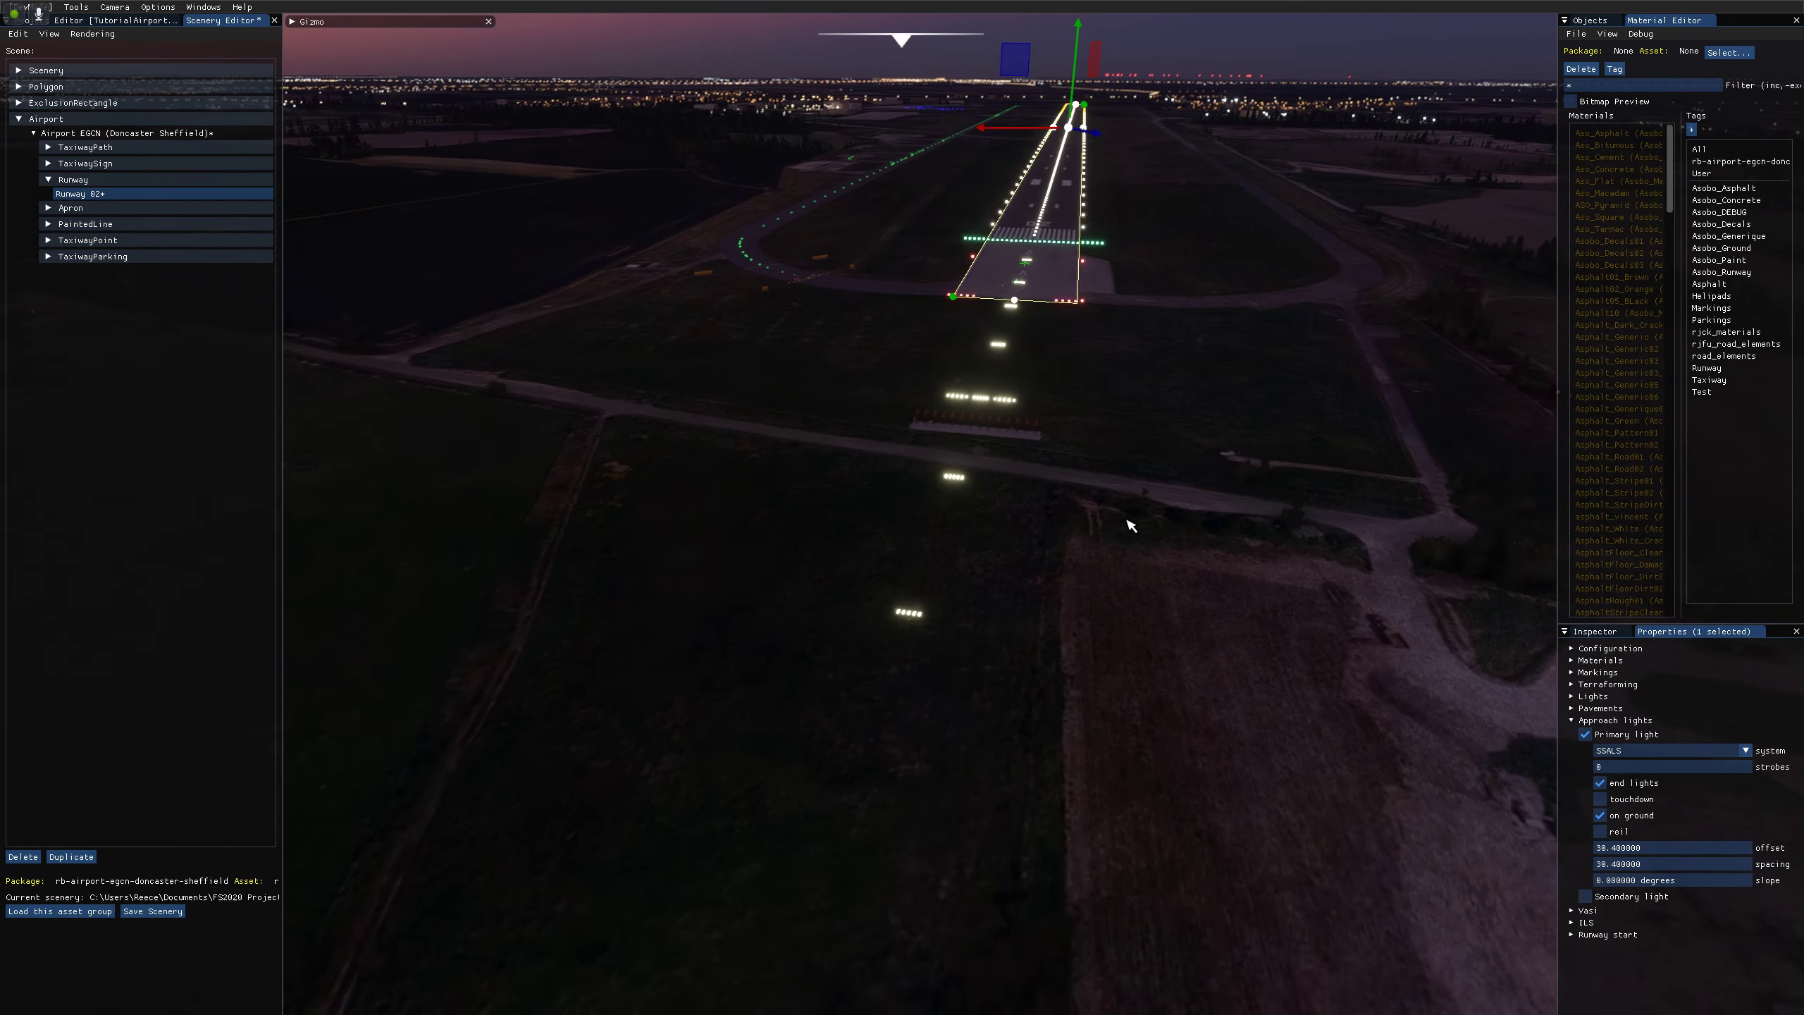
key("a")
right_click_drag(1257, 552, 1228, 587)
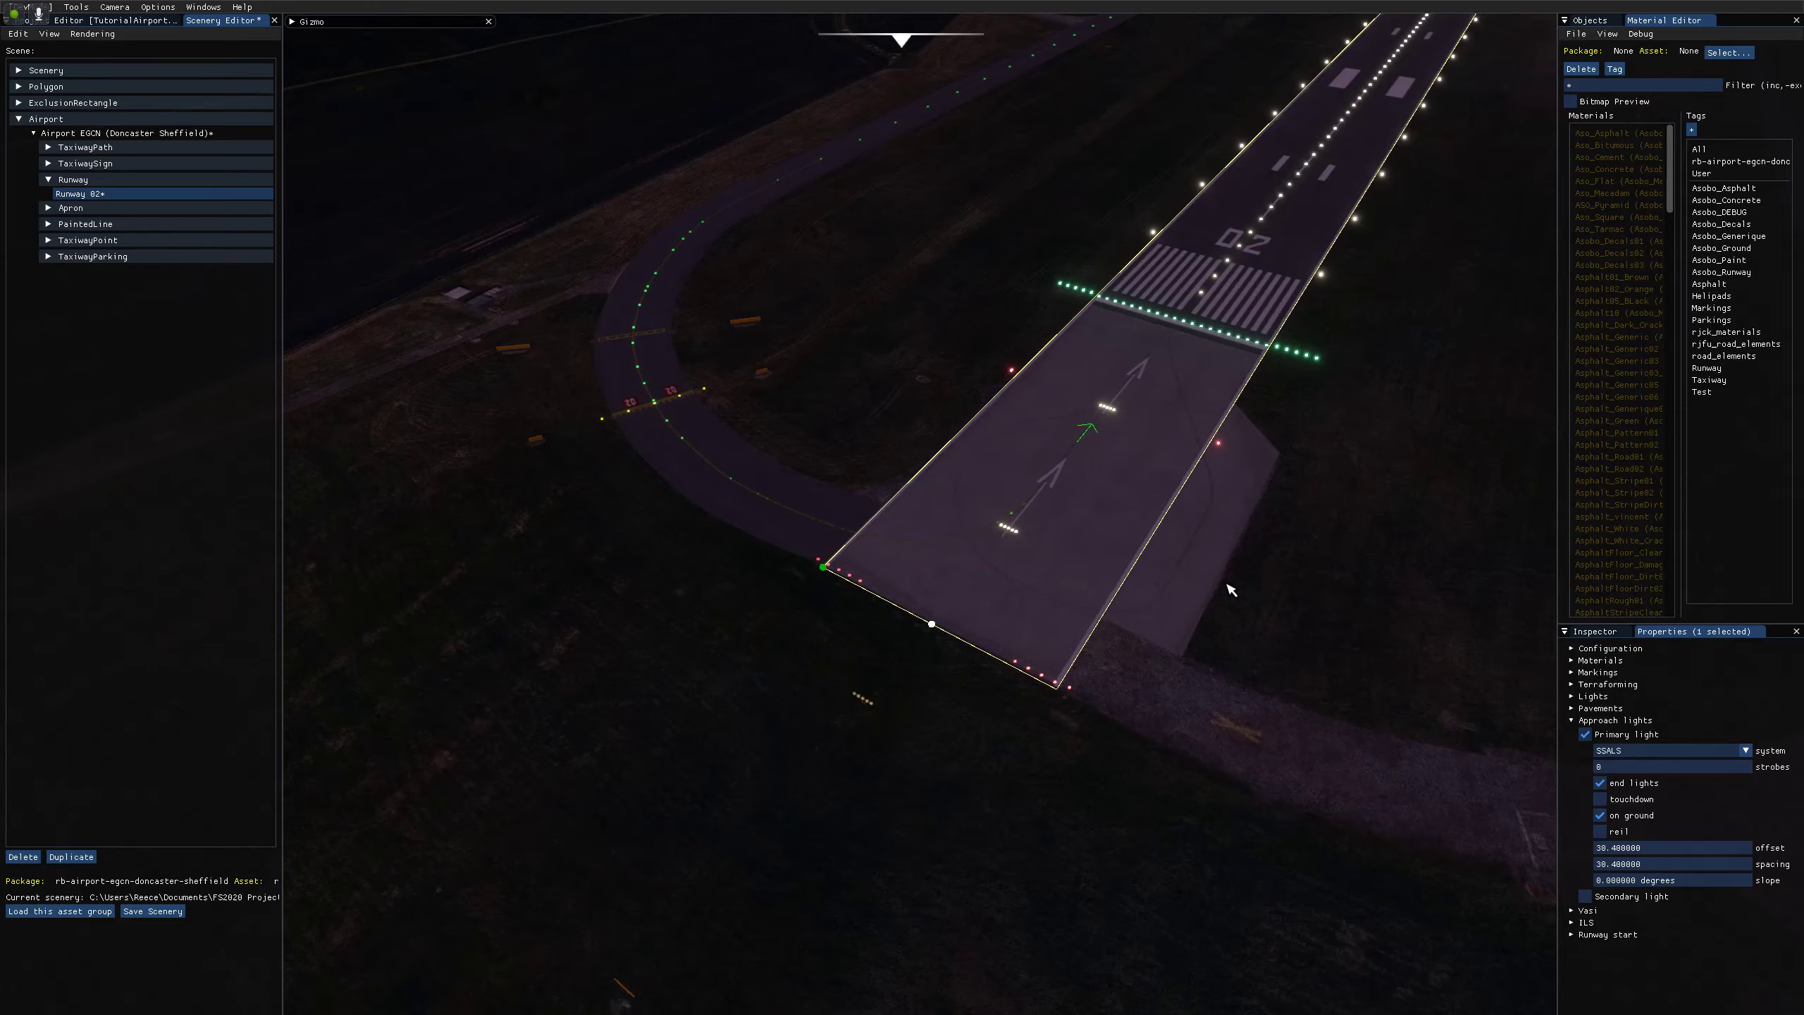
key("w")
key("d")
right_click_drag(1555, 812, 1224, 763)
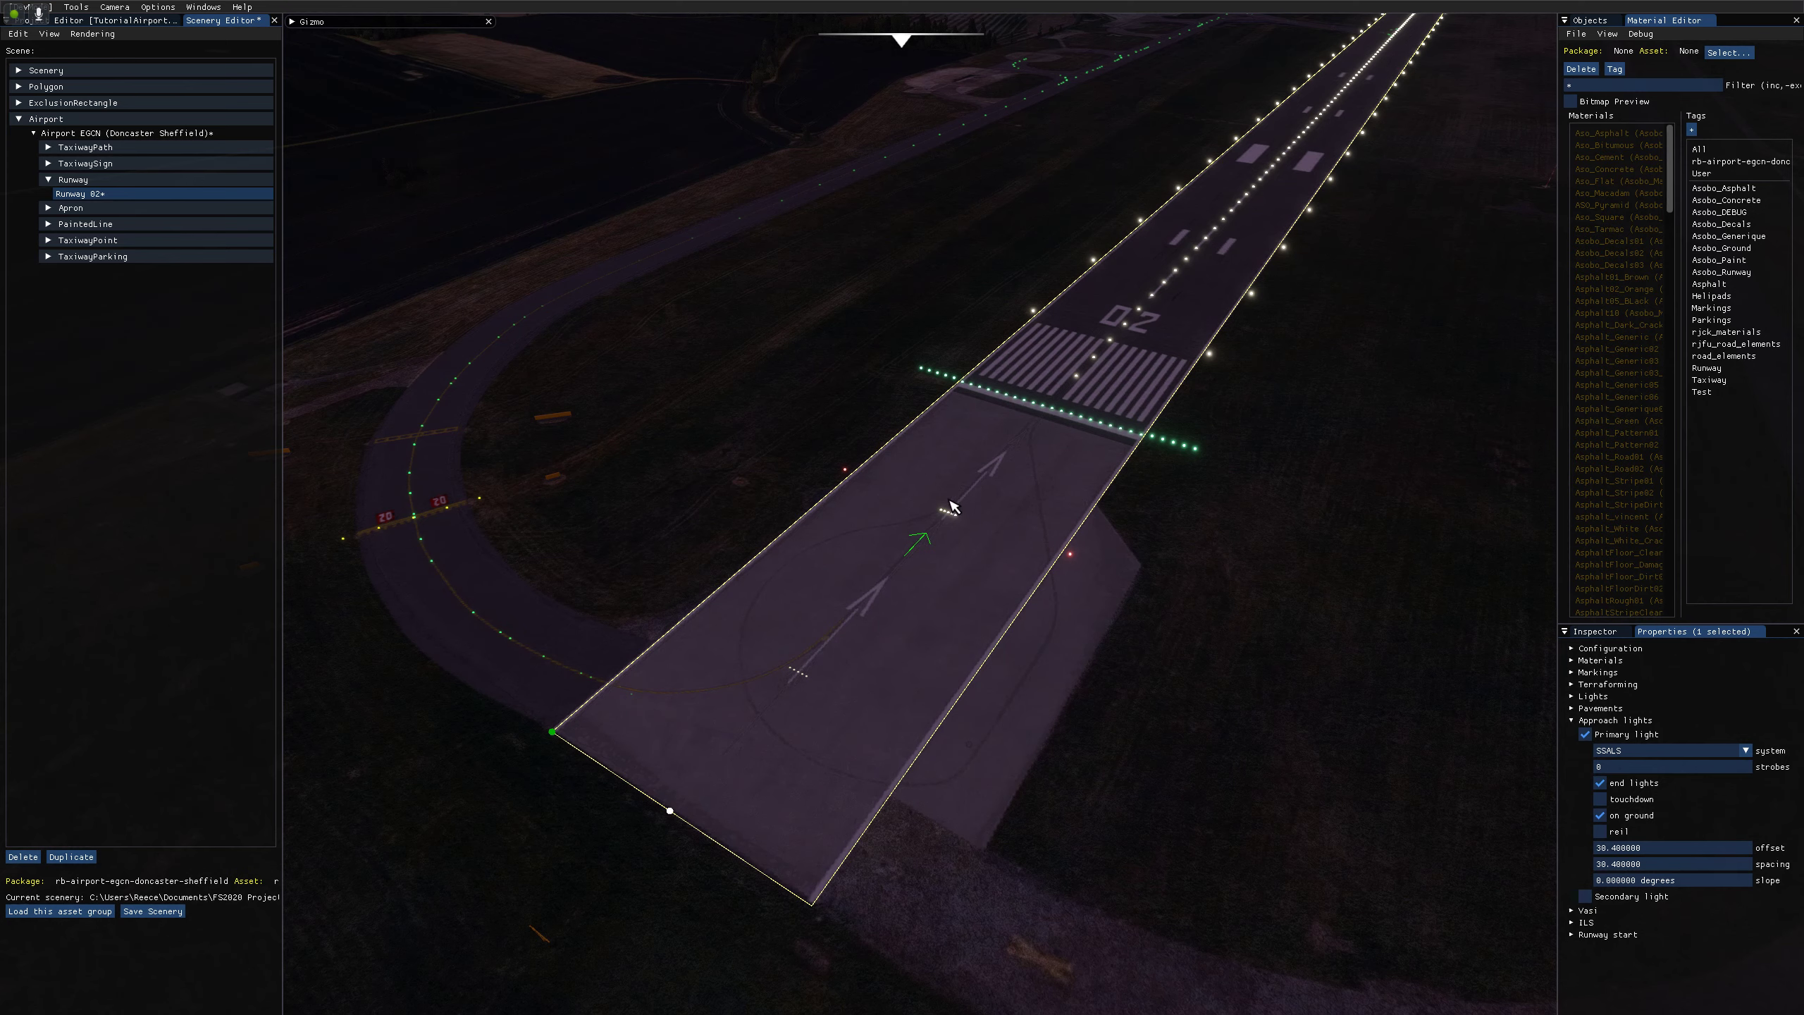
Set the primary approach light offset to 5 and check the gap between the first bar and the threshold lights.
left_click(1645, 846)
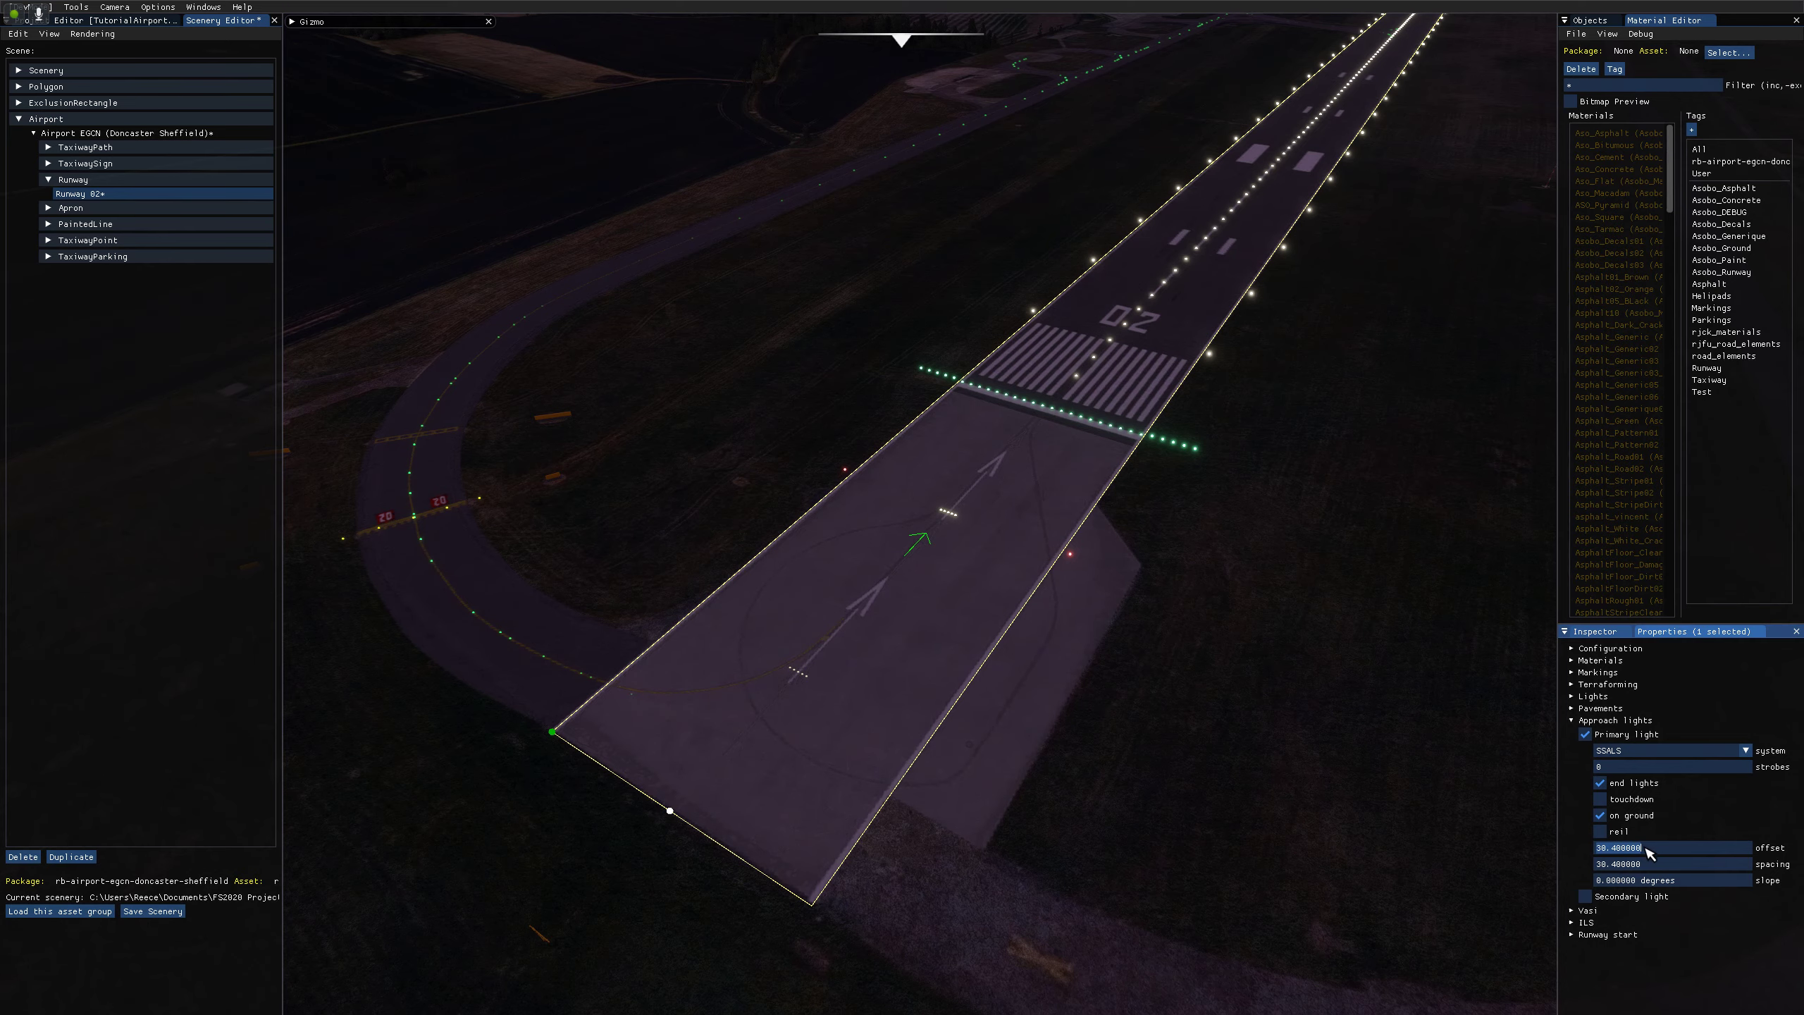
type("5")
key("Return")
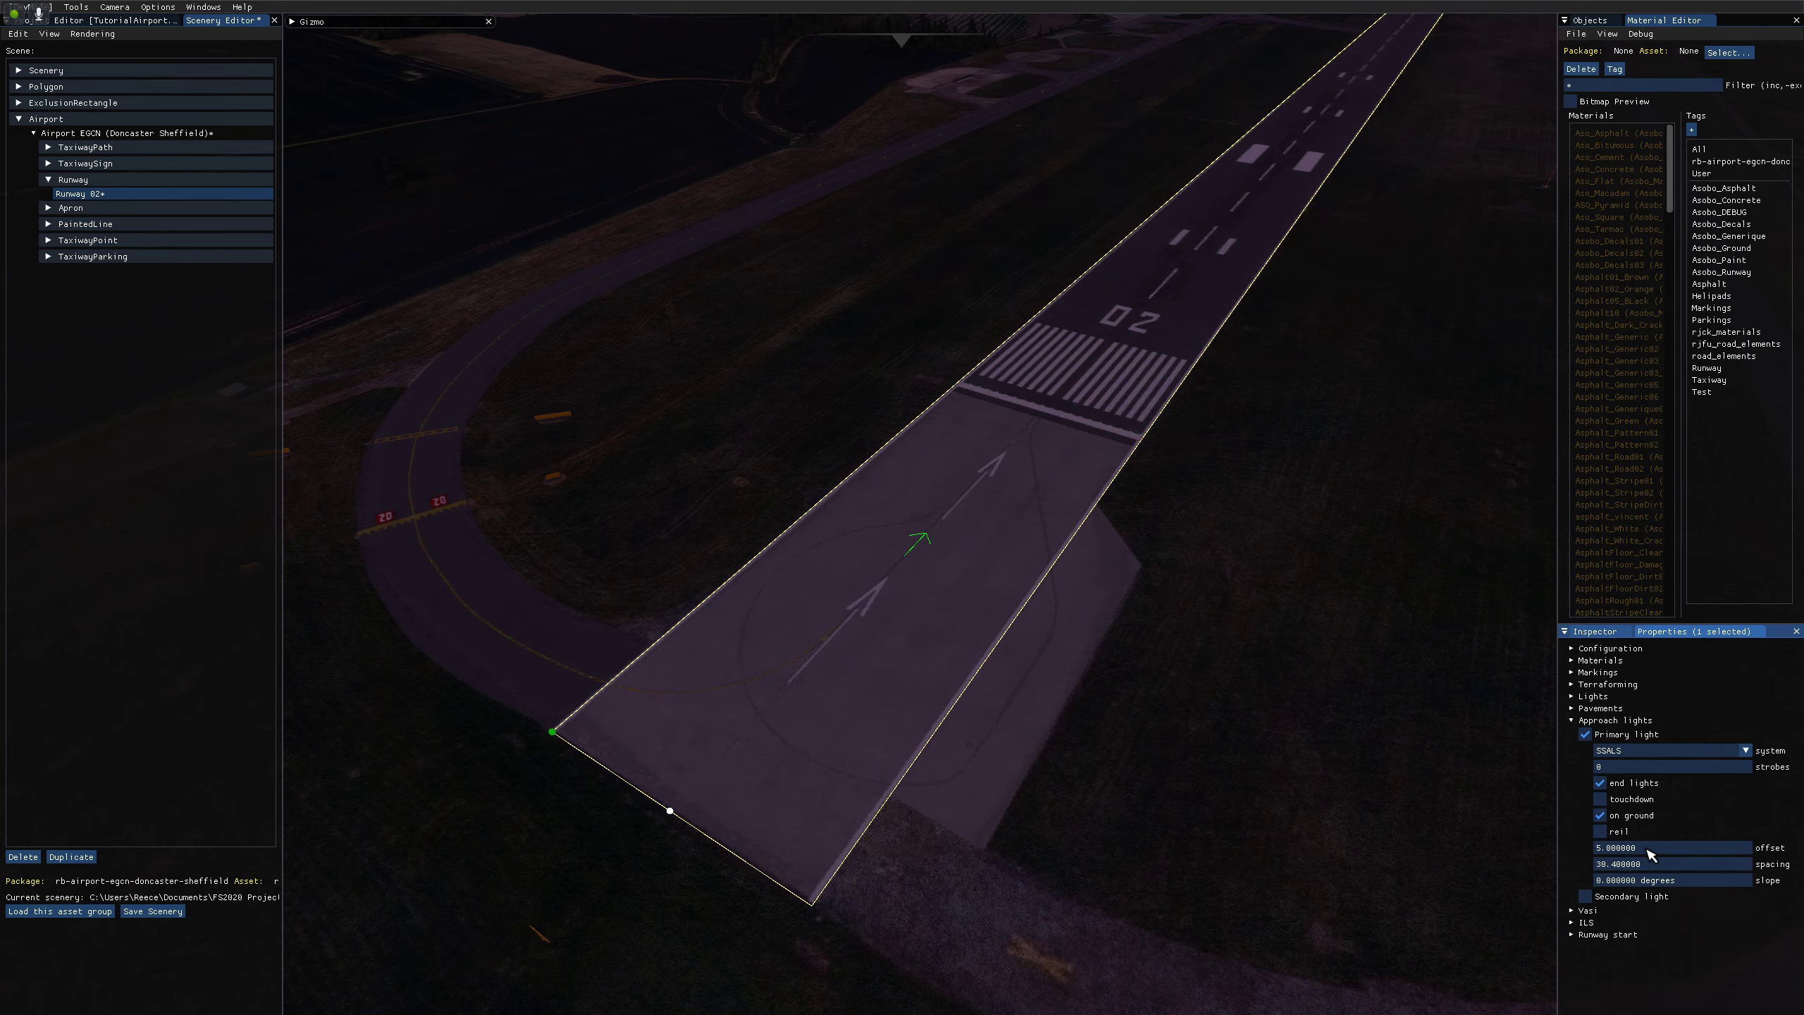
key("w")
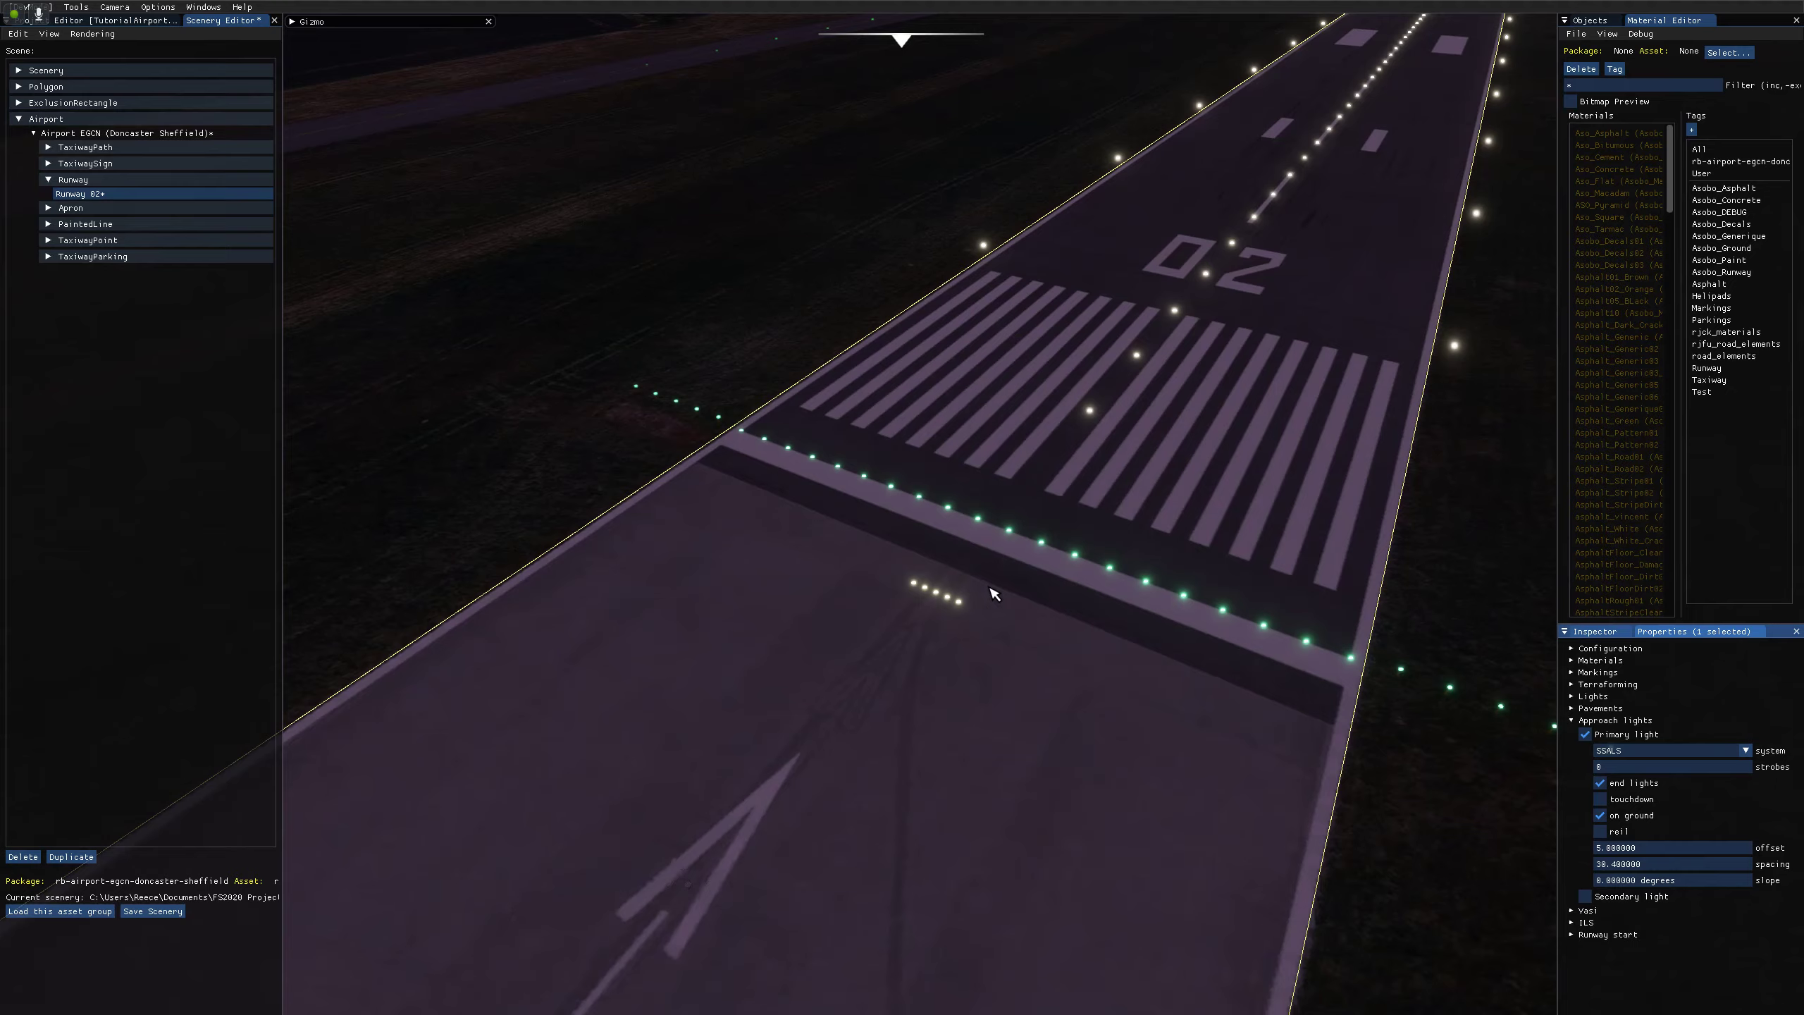
right_click_drag(991, 590, 977, 566)
right_click_drag(824, 569, 866, 578)
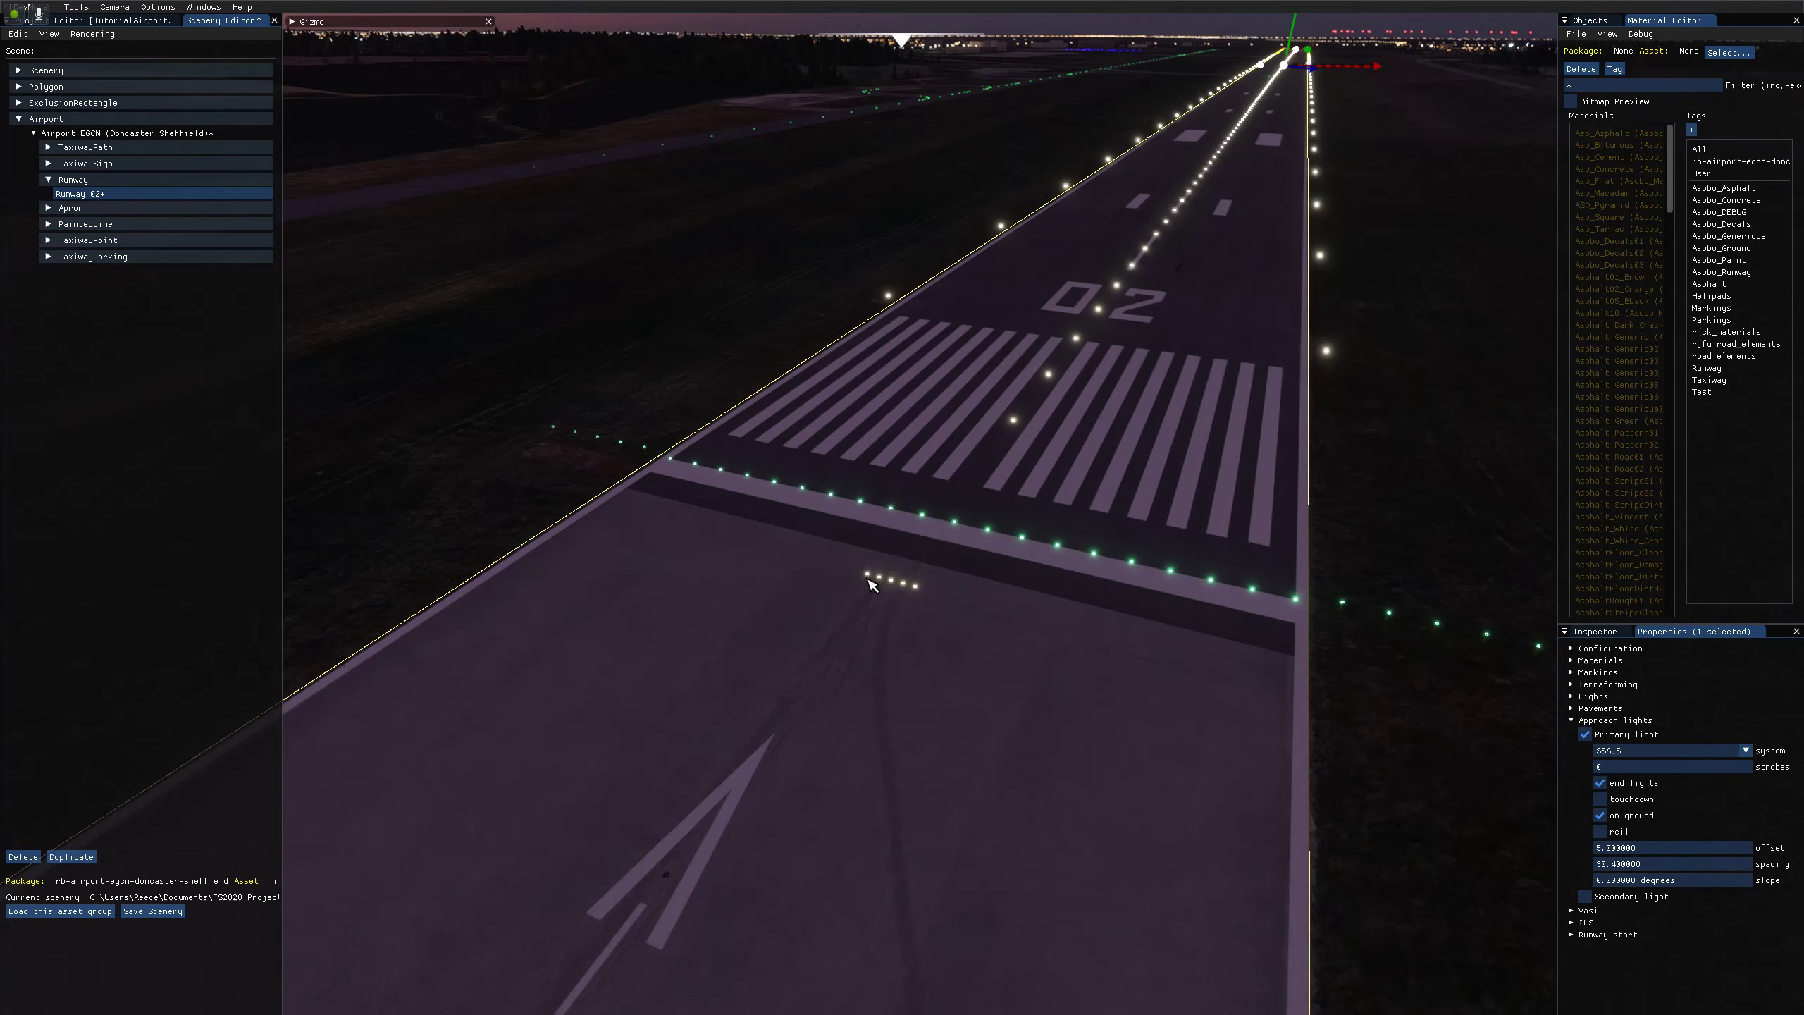
Set the primary approach light spacing to 5 and inspect the distance between the bars on the runway.
key("s")
left_click(1636, 864)
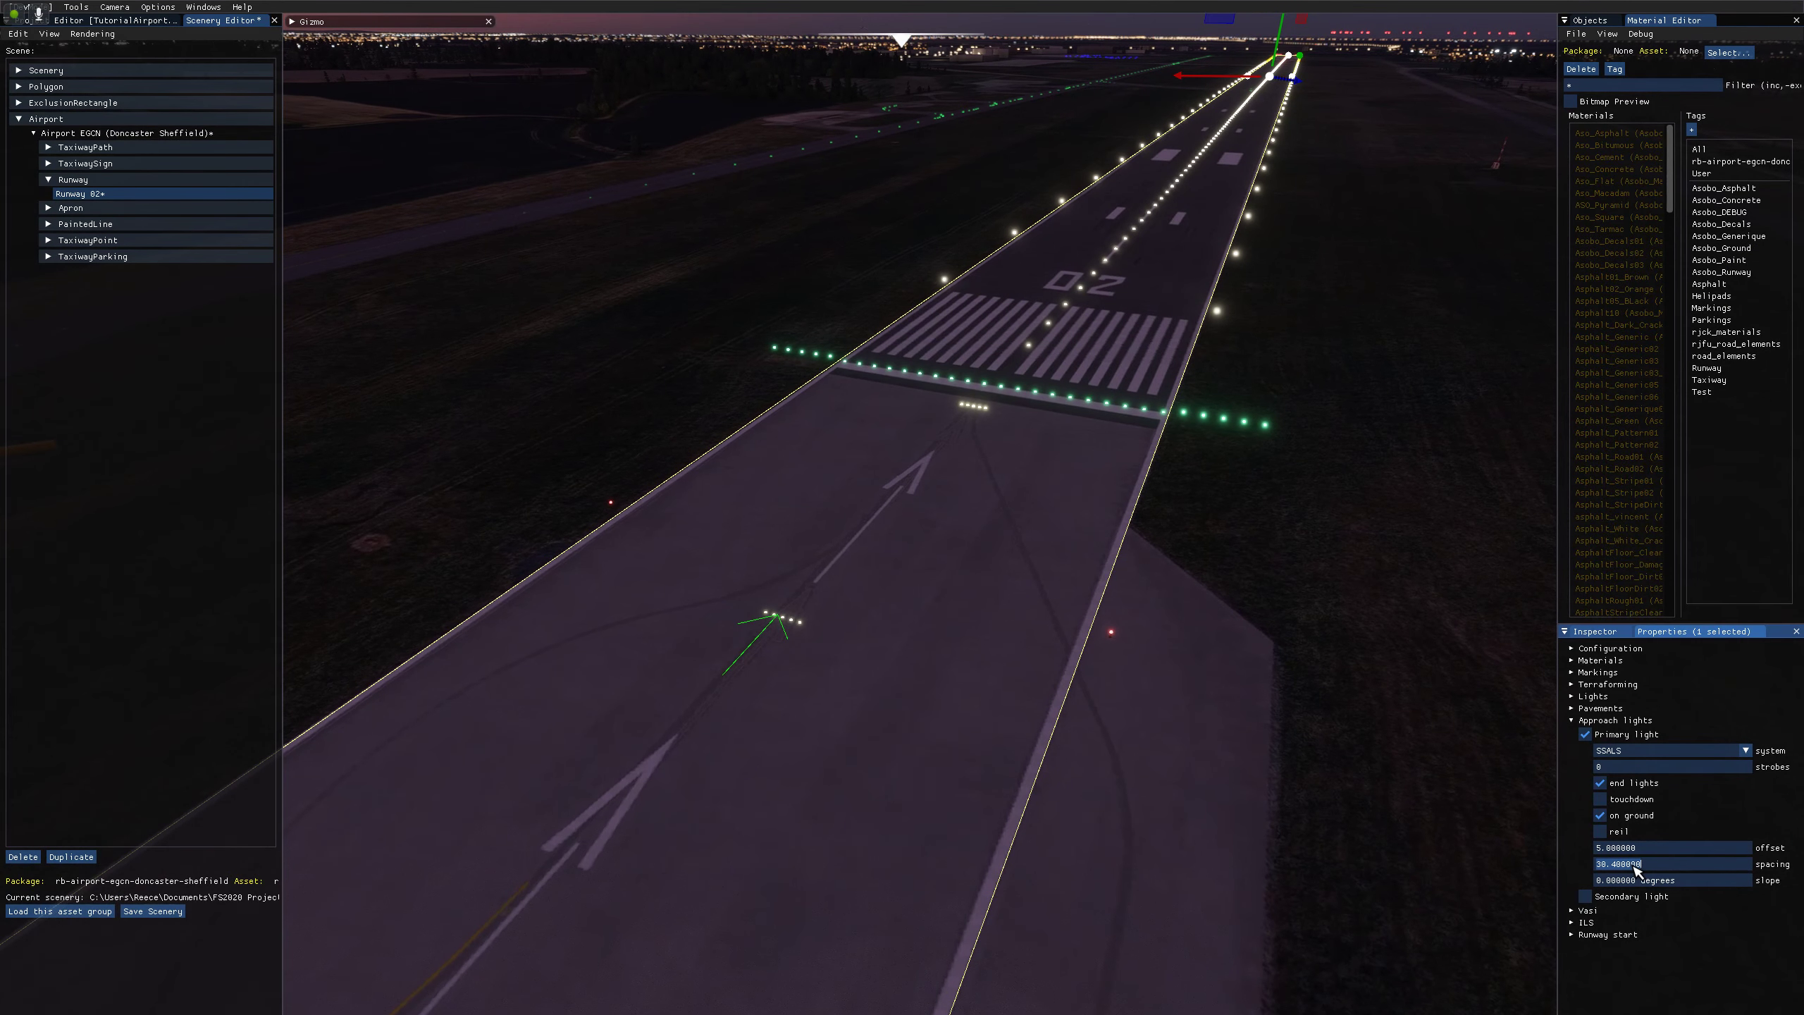
type("5")
key("Return")
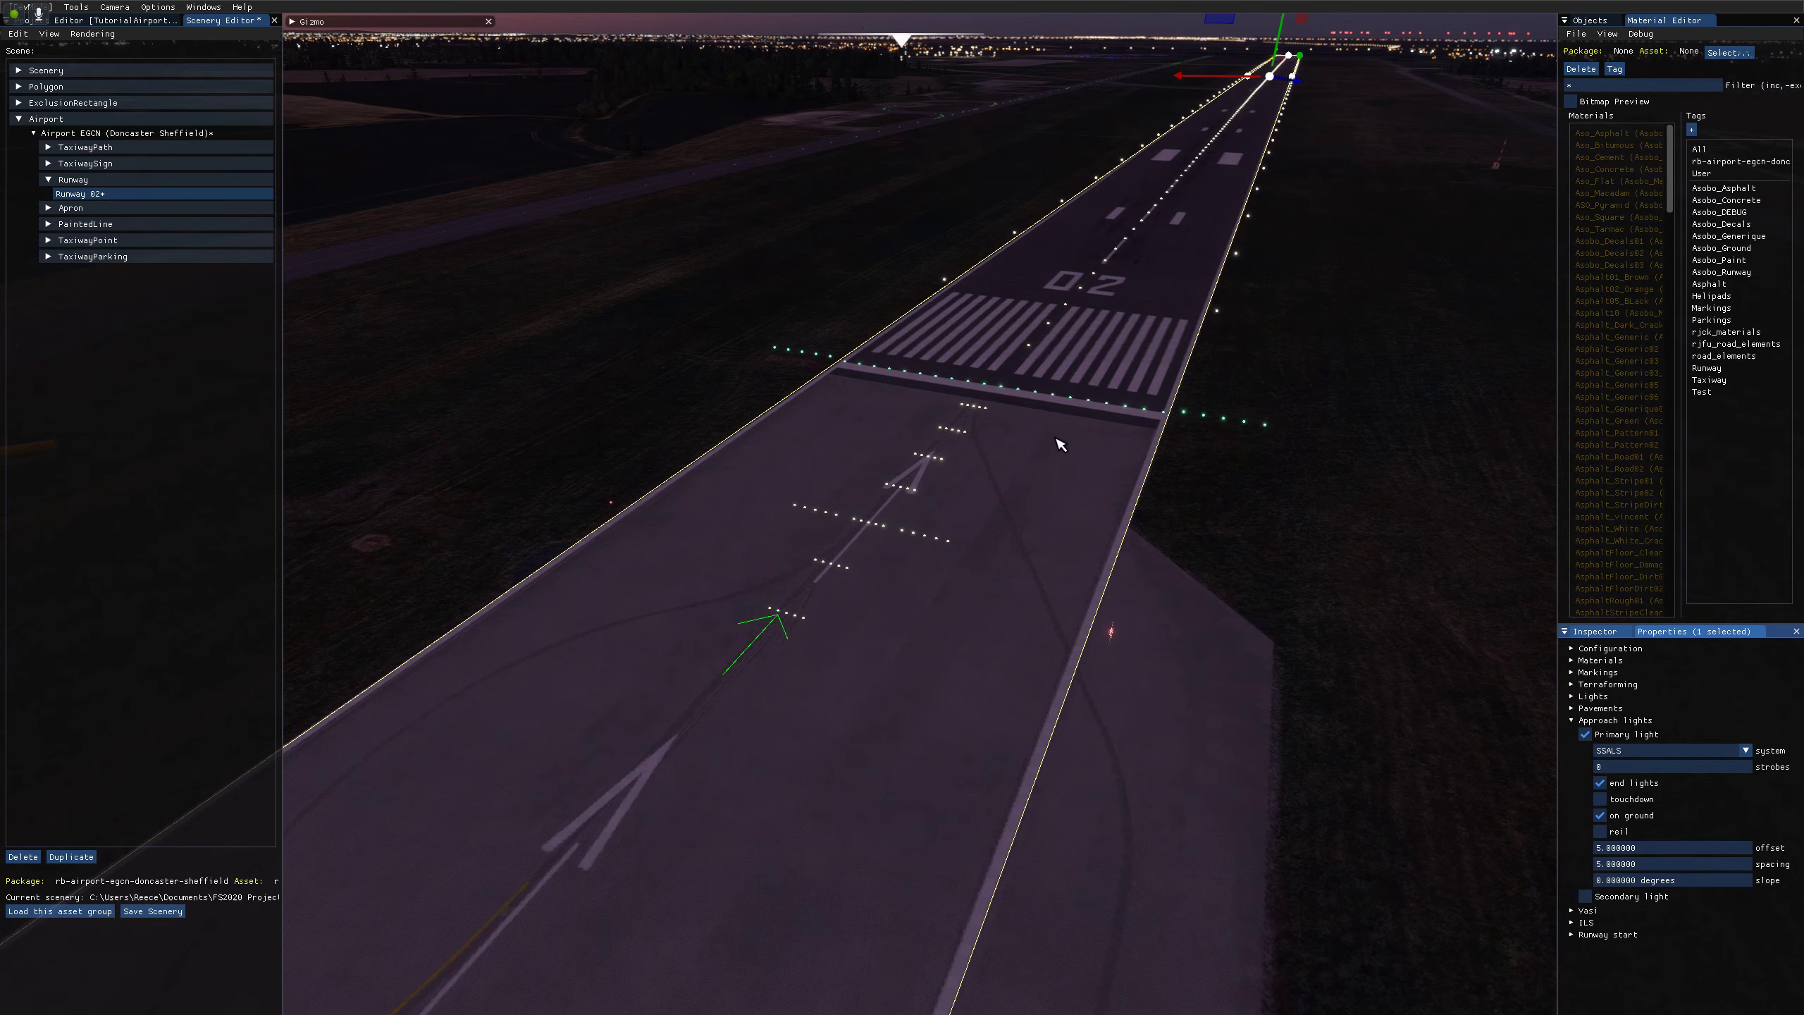
right_click_drag(1055, 439, 1007, 445)
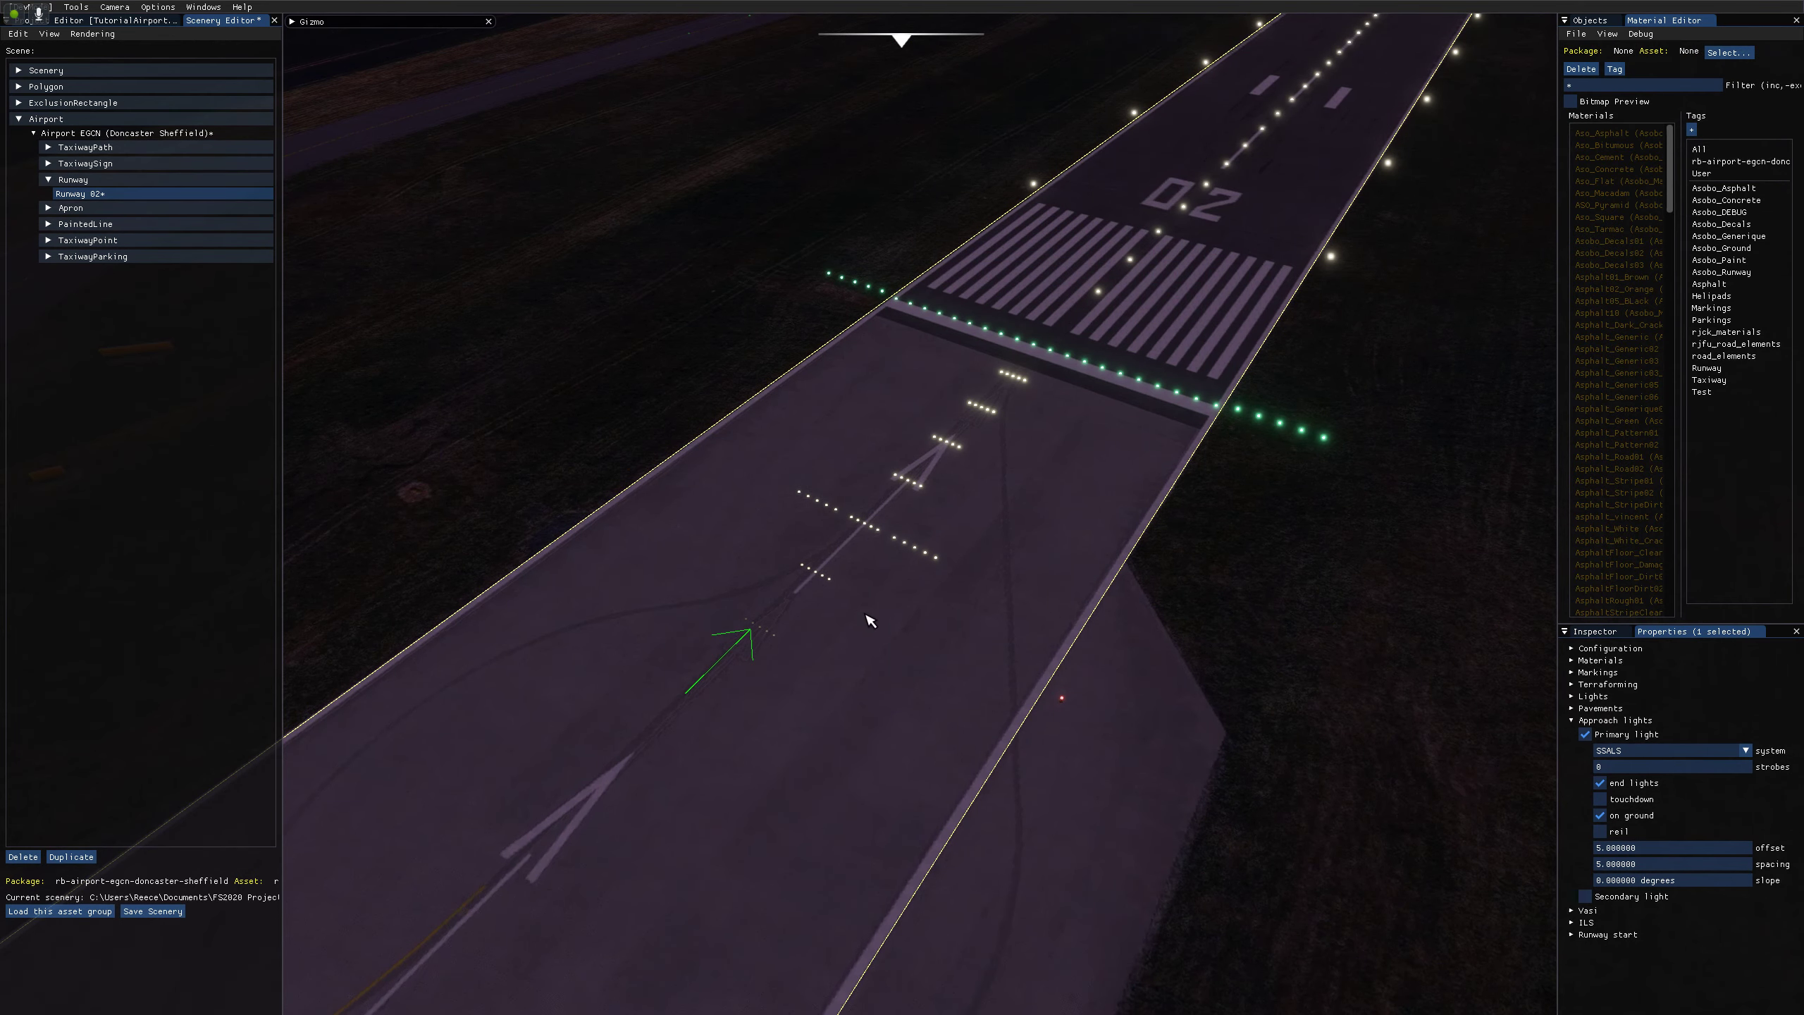
key("s")
key("a")
right_click_drag(866, 613, 1024, 632)
key("w")
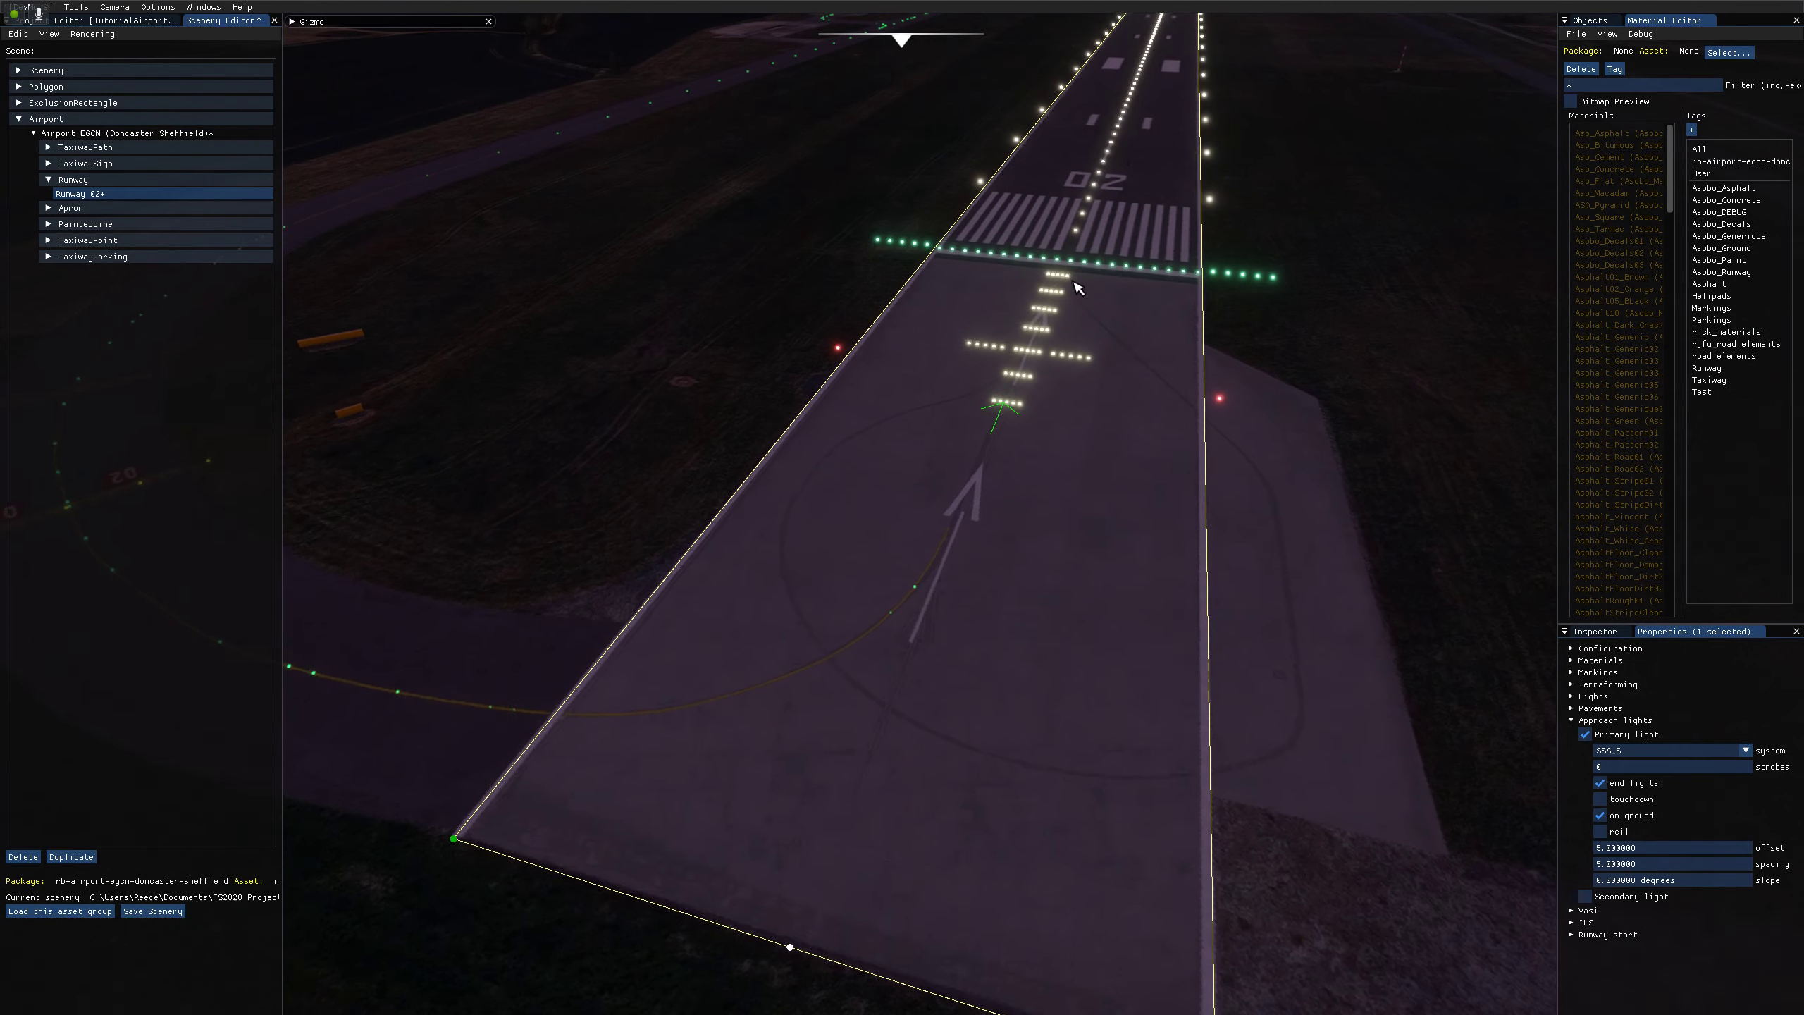
scroll(1087, 296, "down", 2)
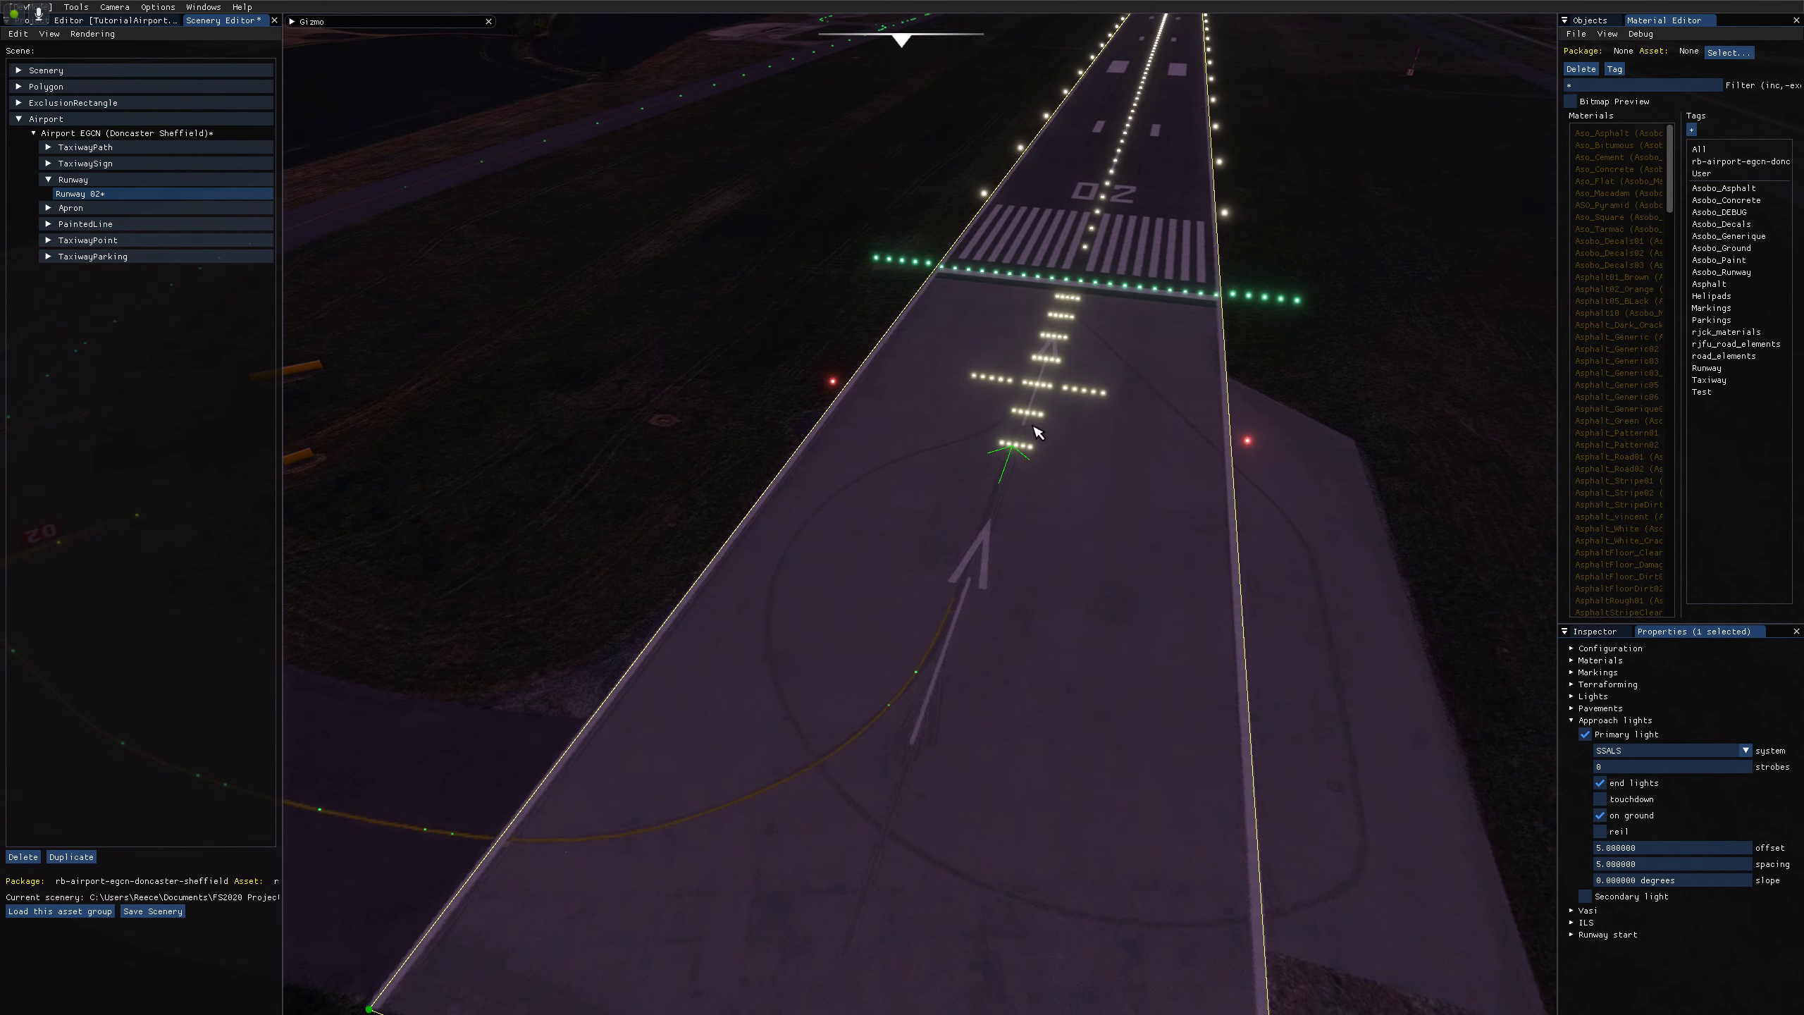
Set the primary approach light offset to 30 and check where the bars sit before the 02 threshold.
left_click(1620, 850)
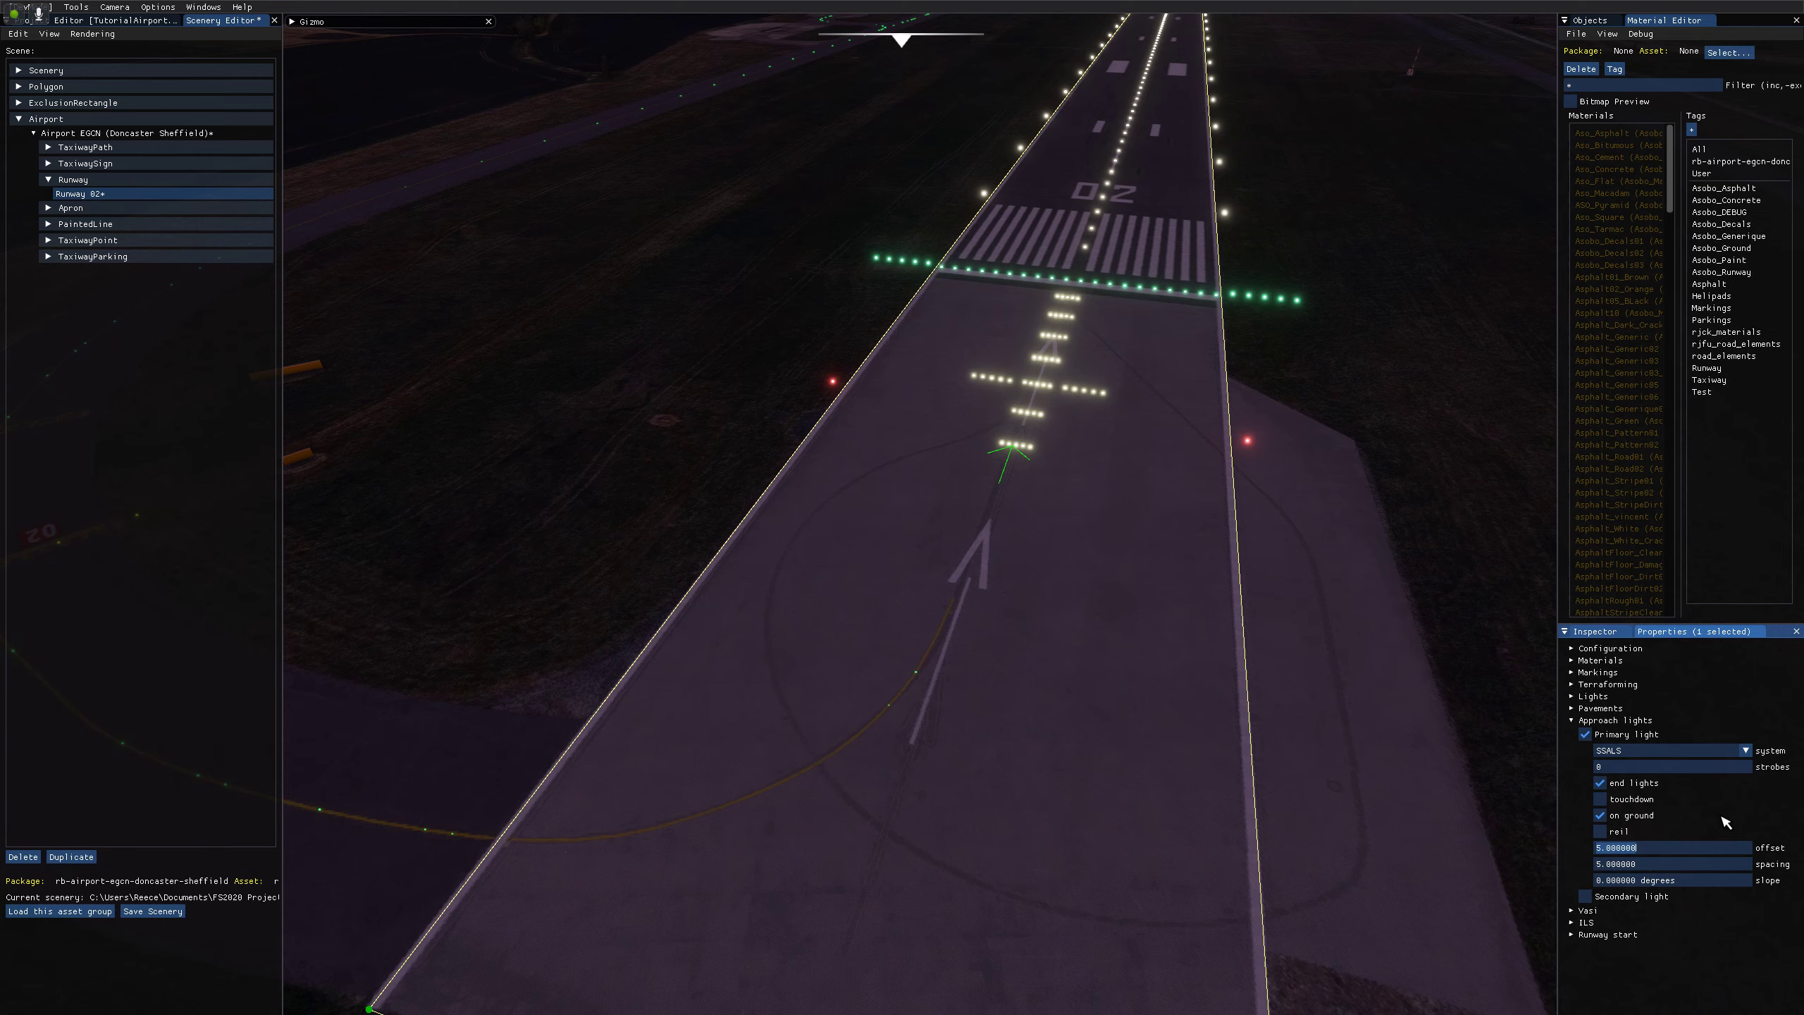
type("30")
key("Return")
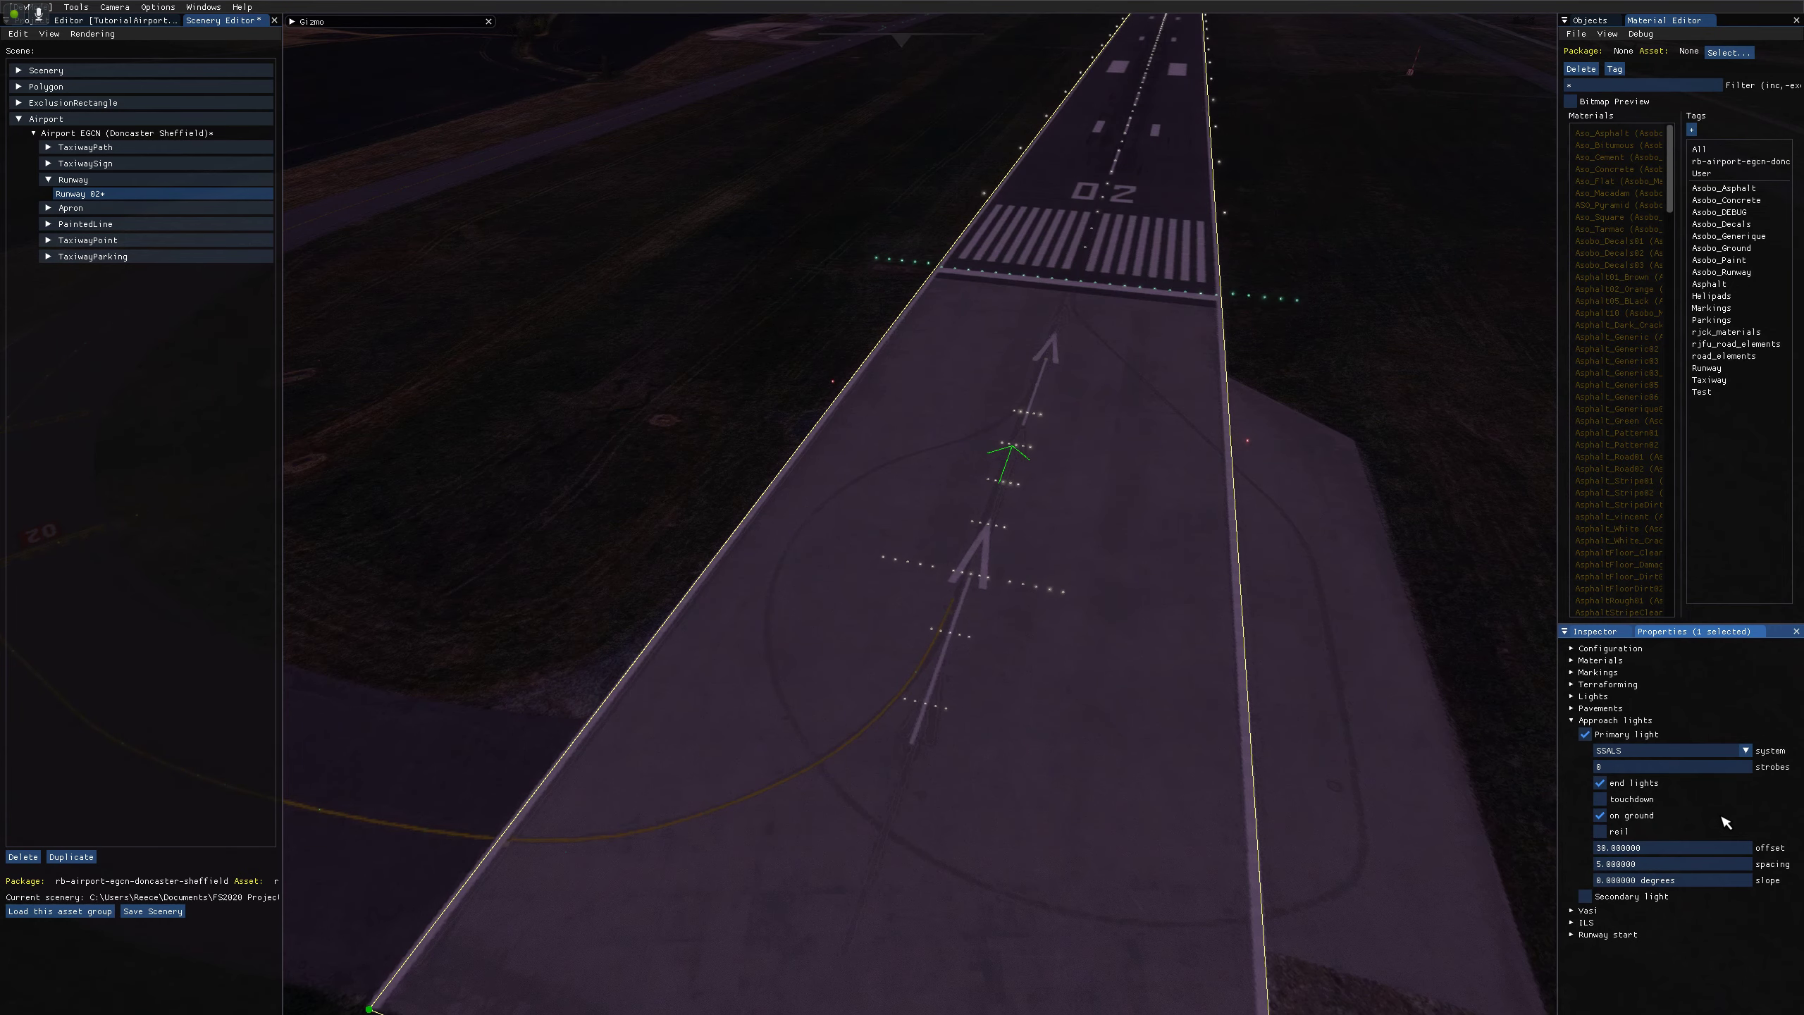
key("s")
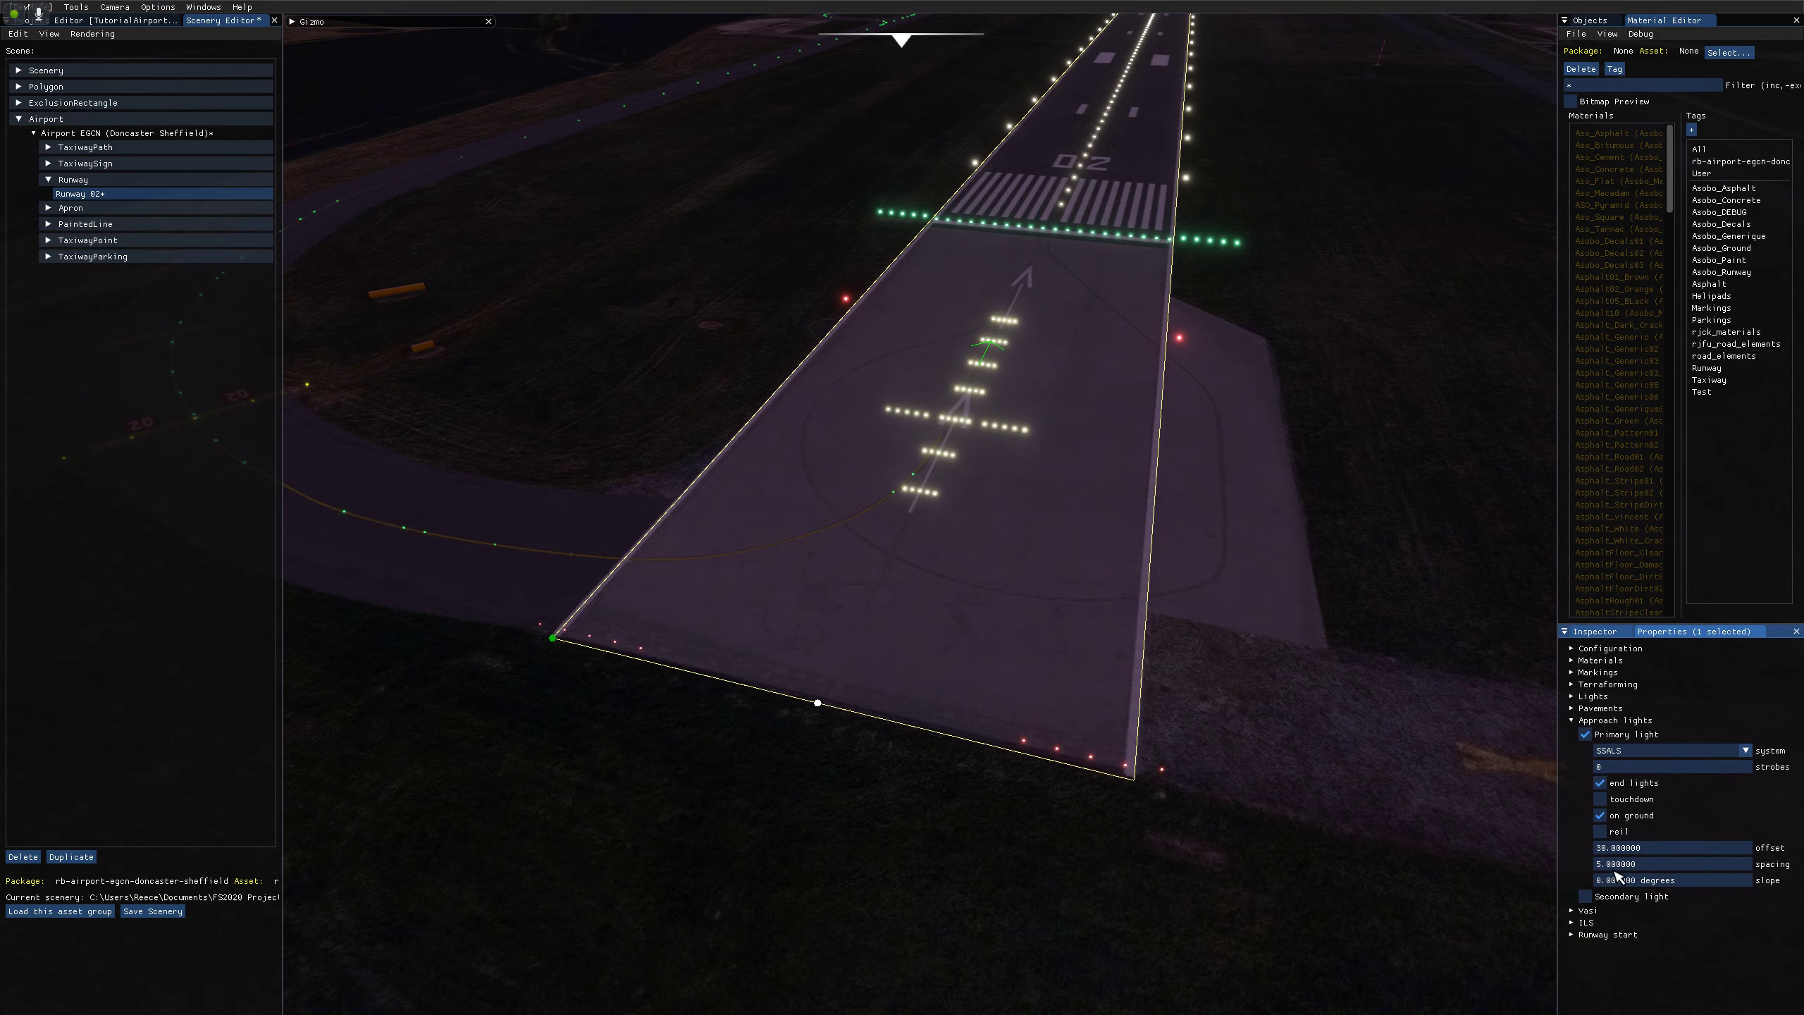
key("d")
key("d")
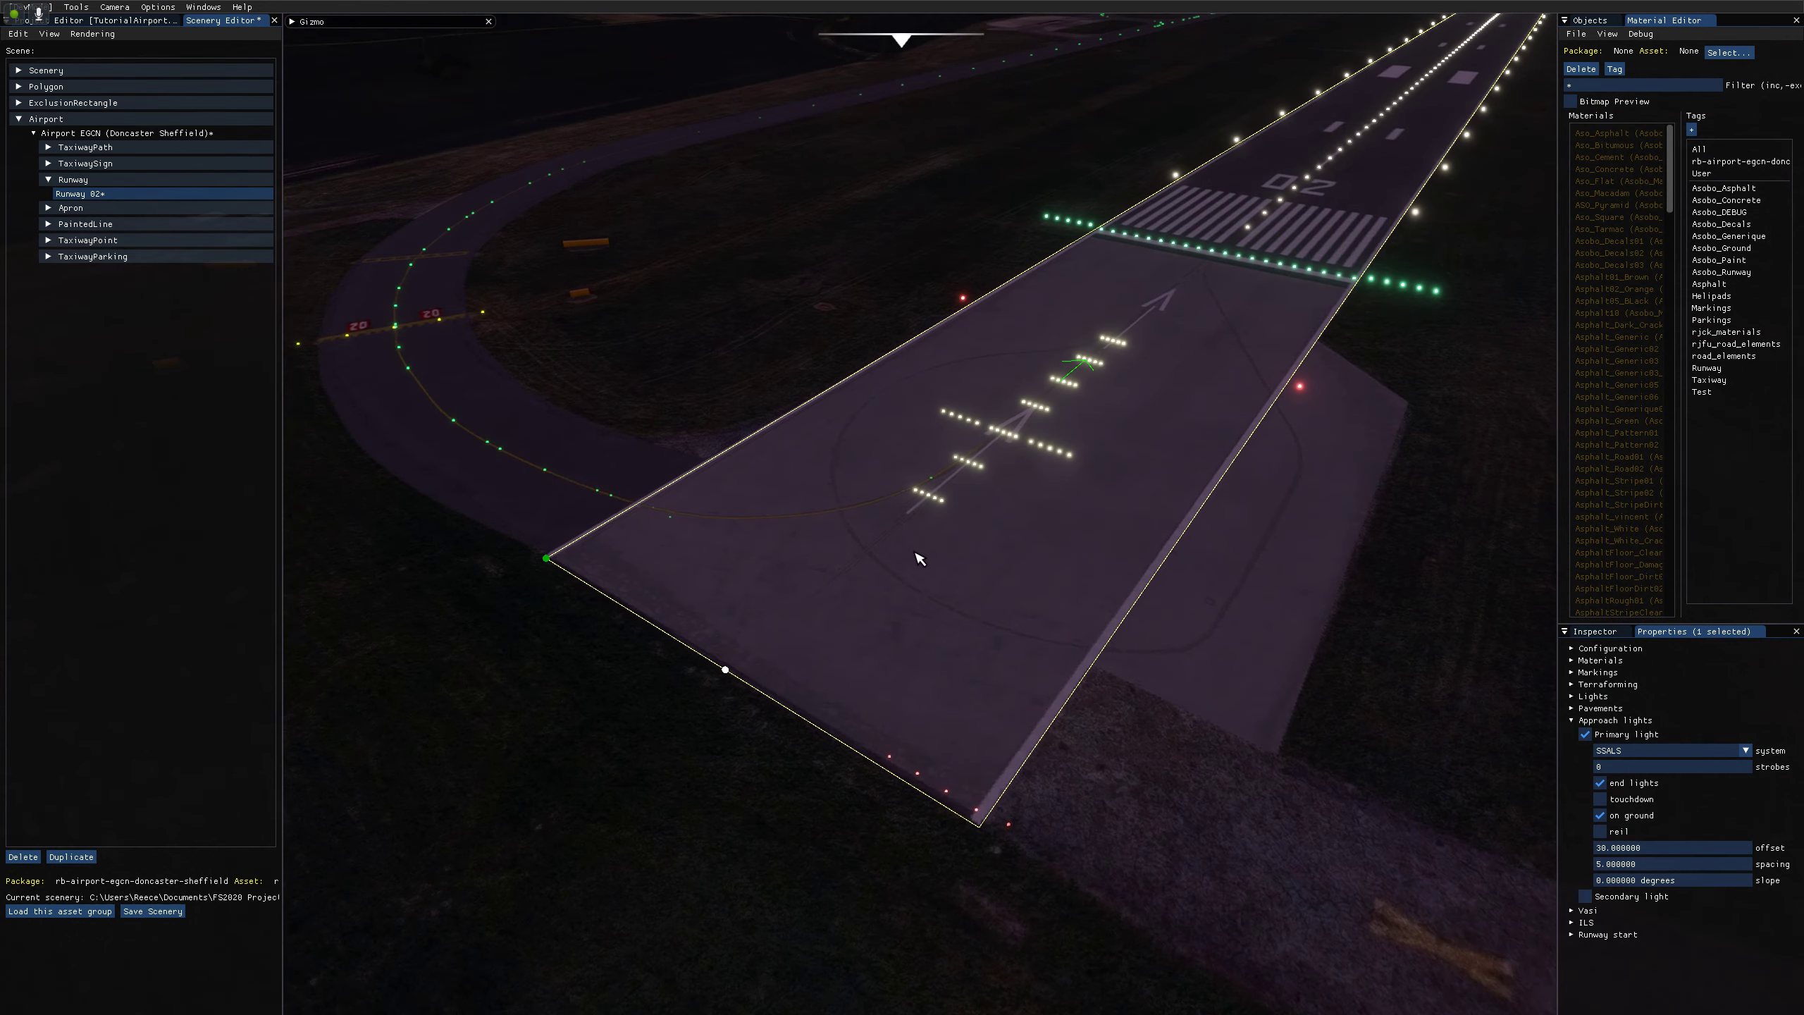
Set the primary approach light spacing to 30.
left_click(1607, 868)
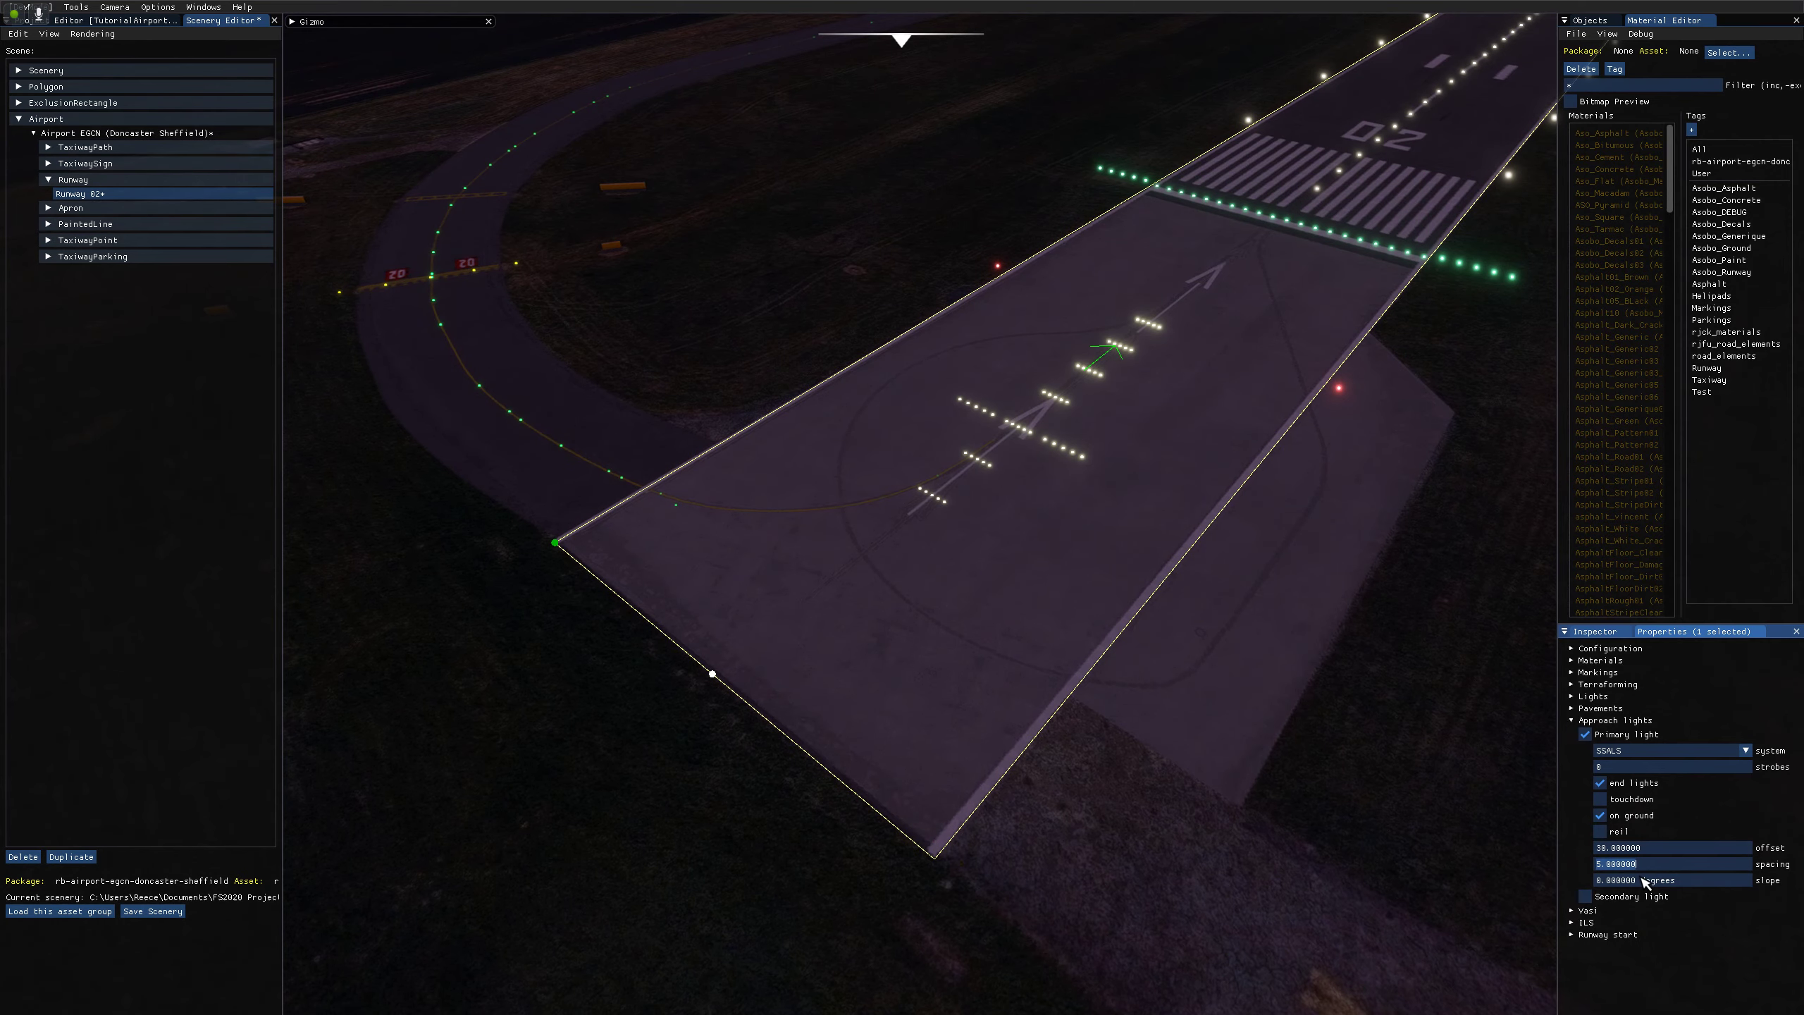
type("30")
key("Return")
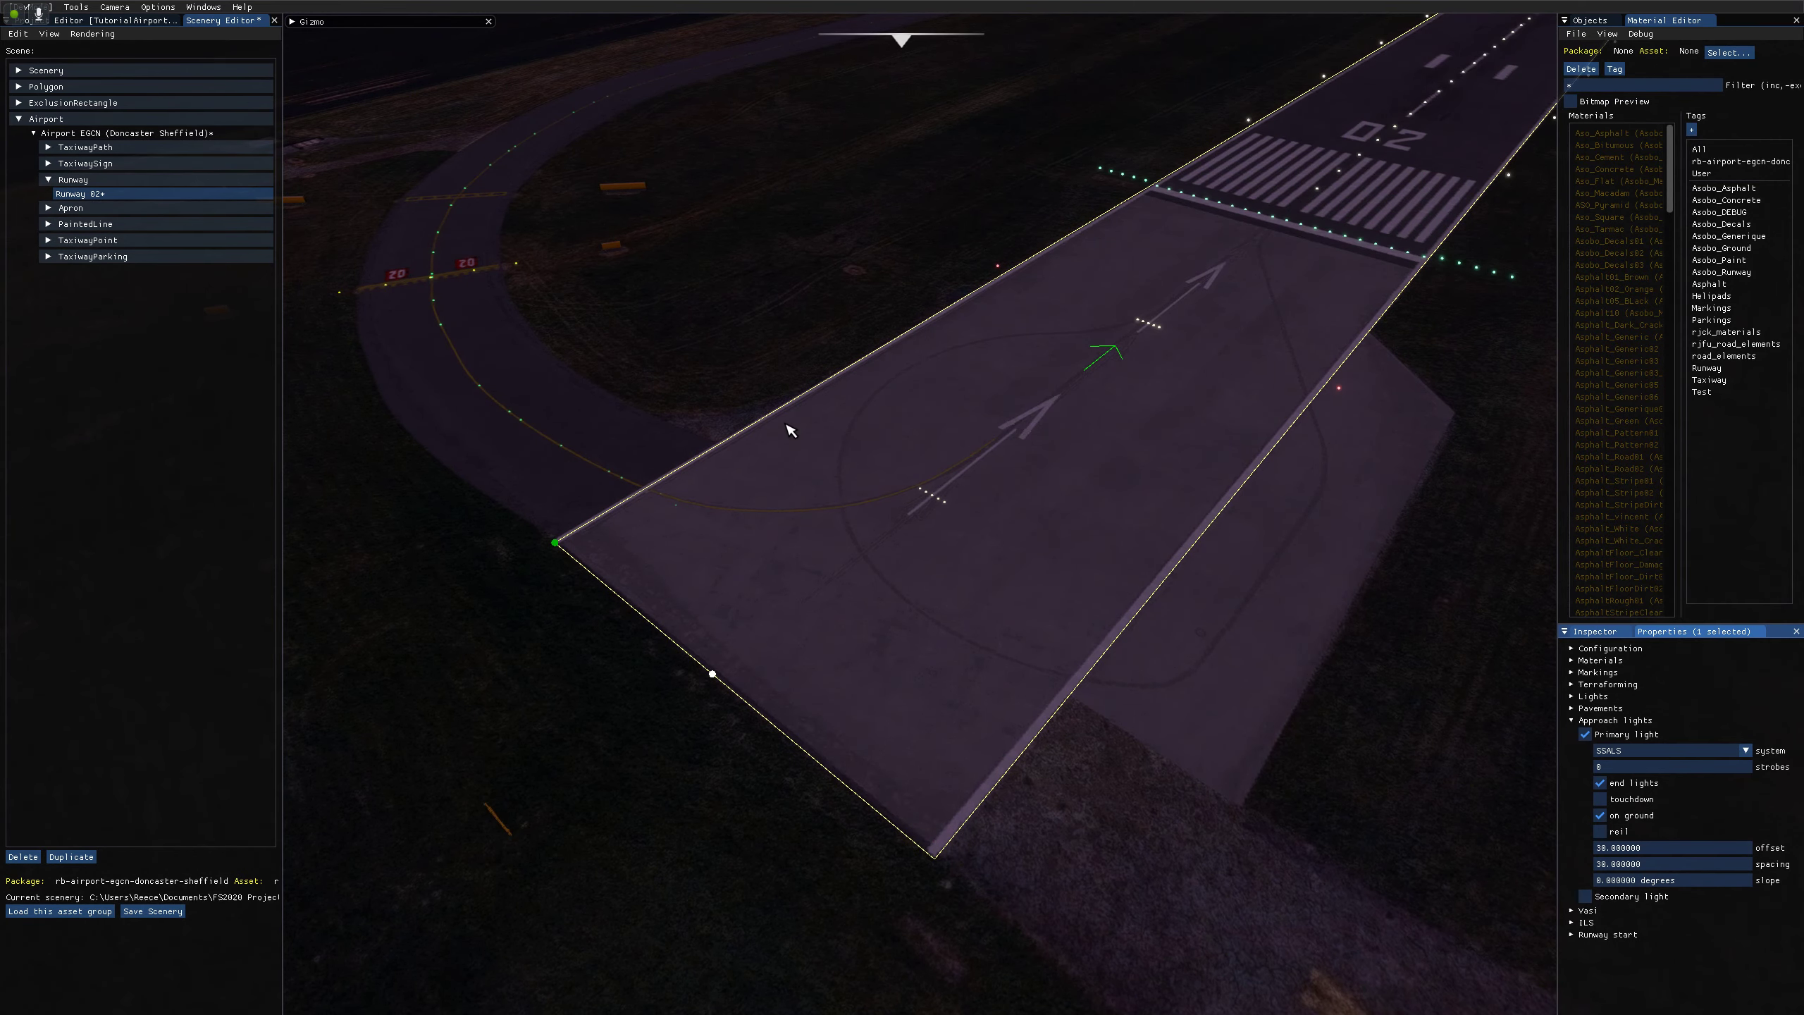
Examine the approach lights before runway 02, and follow the runway lighting towards the opposite end.
right_click_drag(785, 423, 830, 599)
key("w")
key("d")
key("w")
key("a")
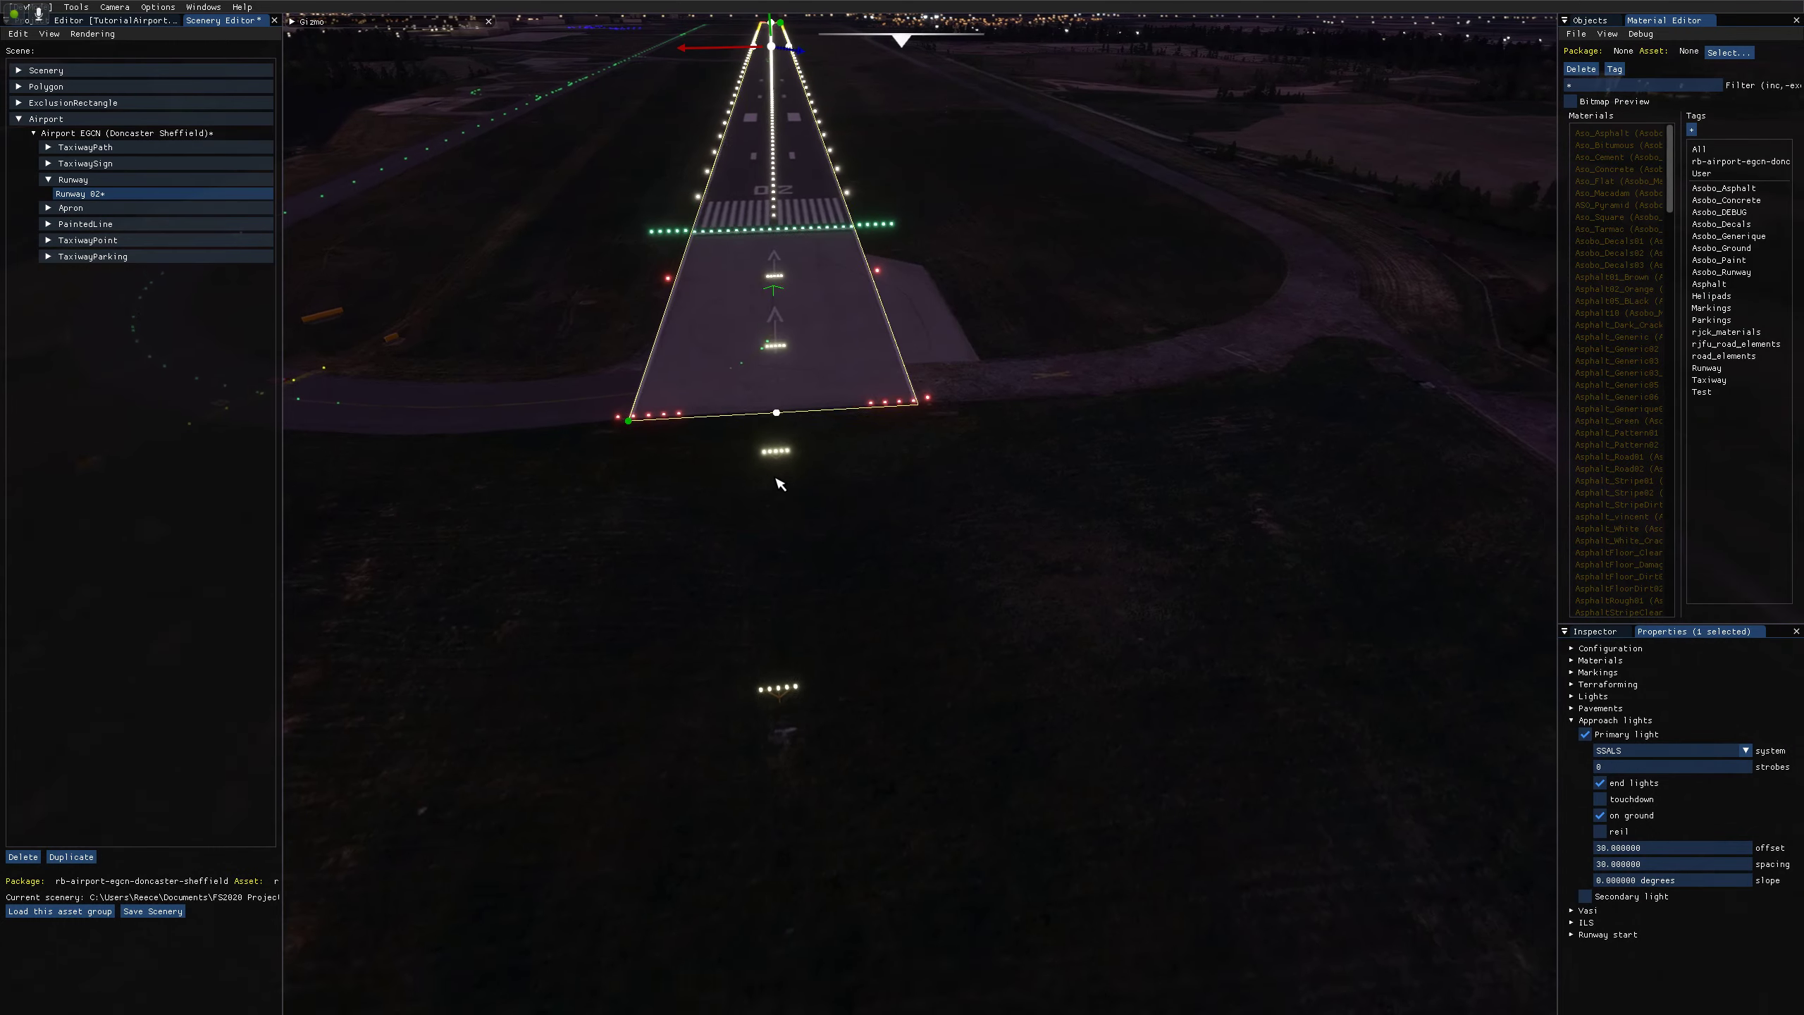
right_click_drag(894, 501, 1086, 590)
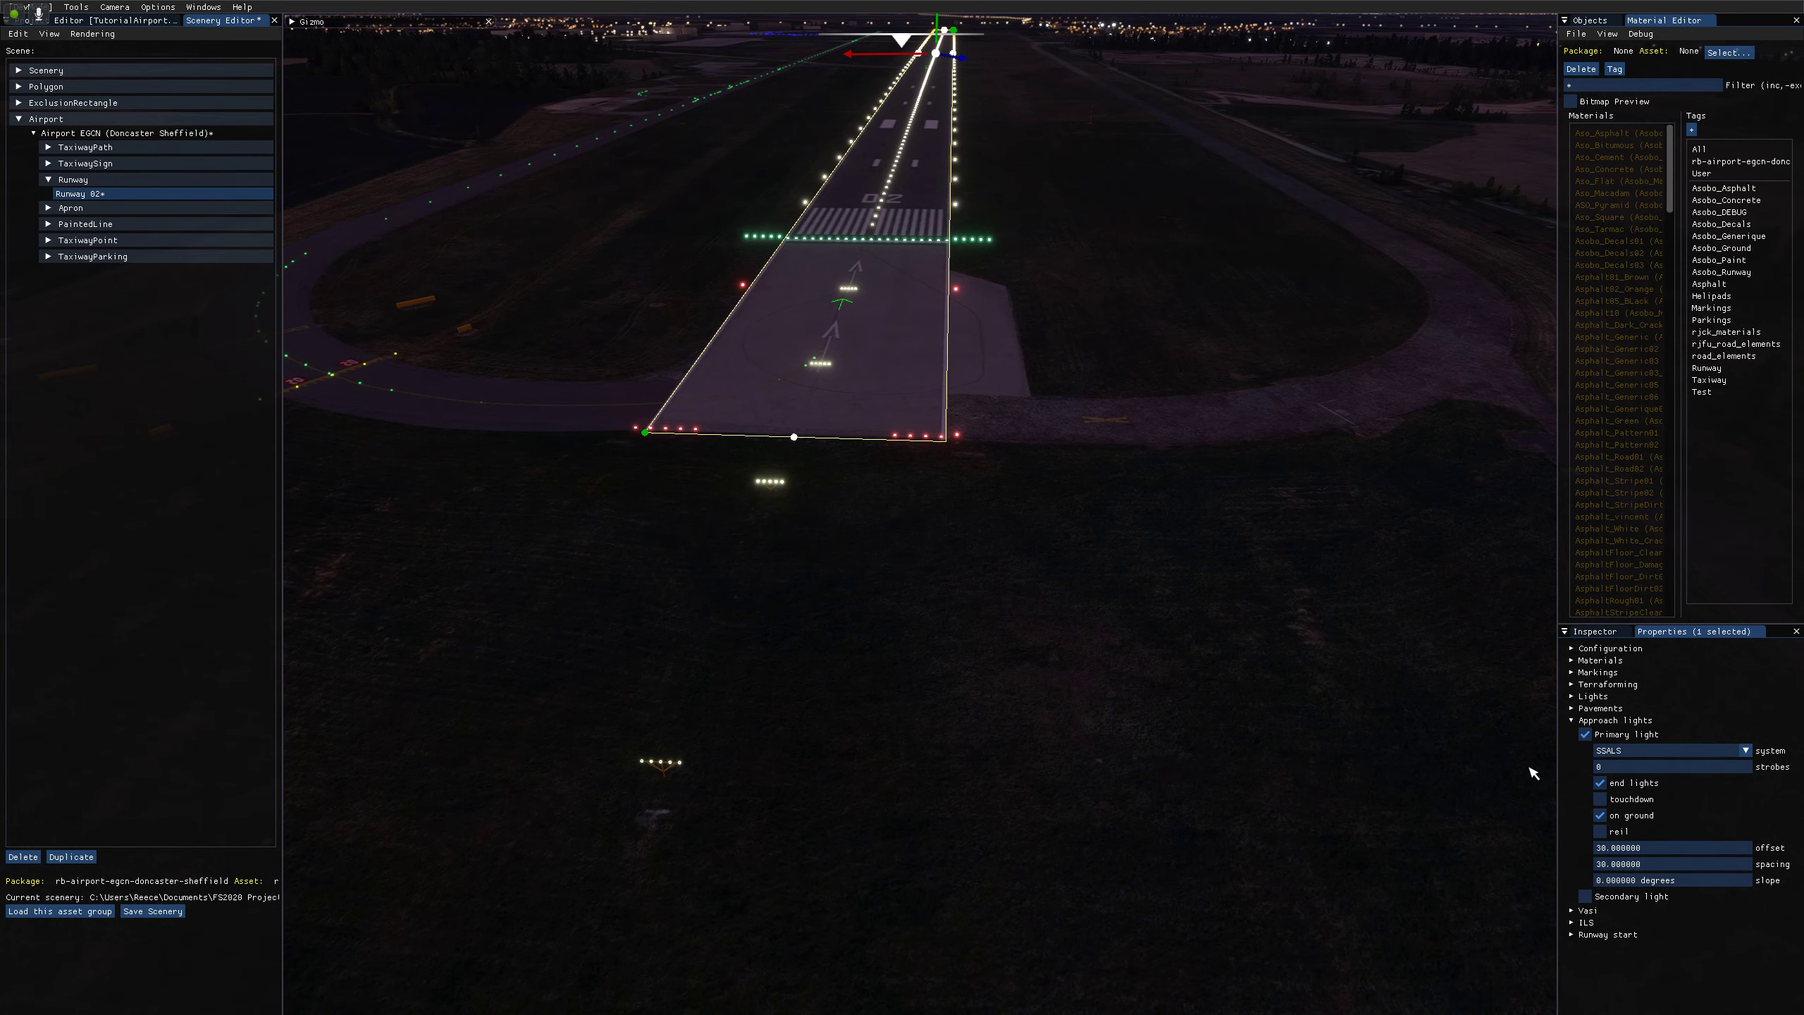
key("w")
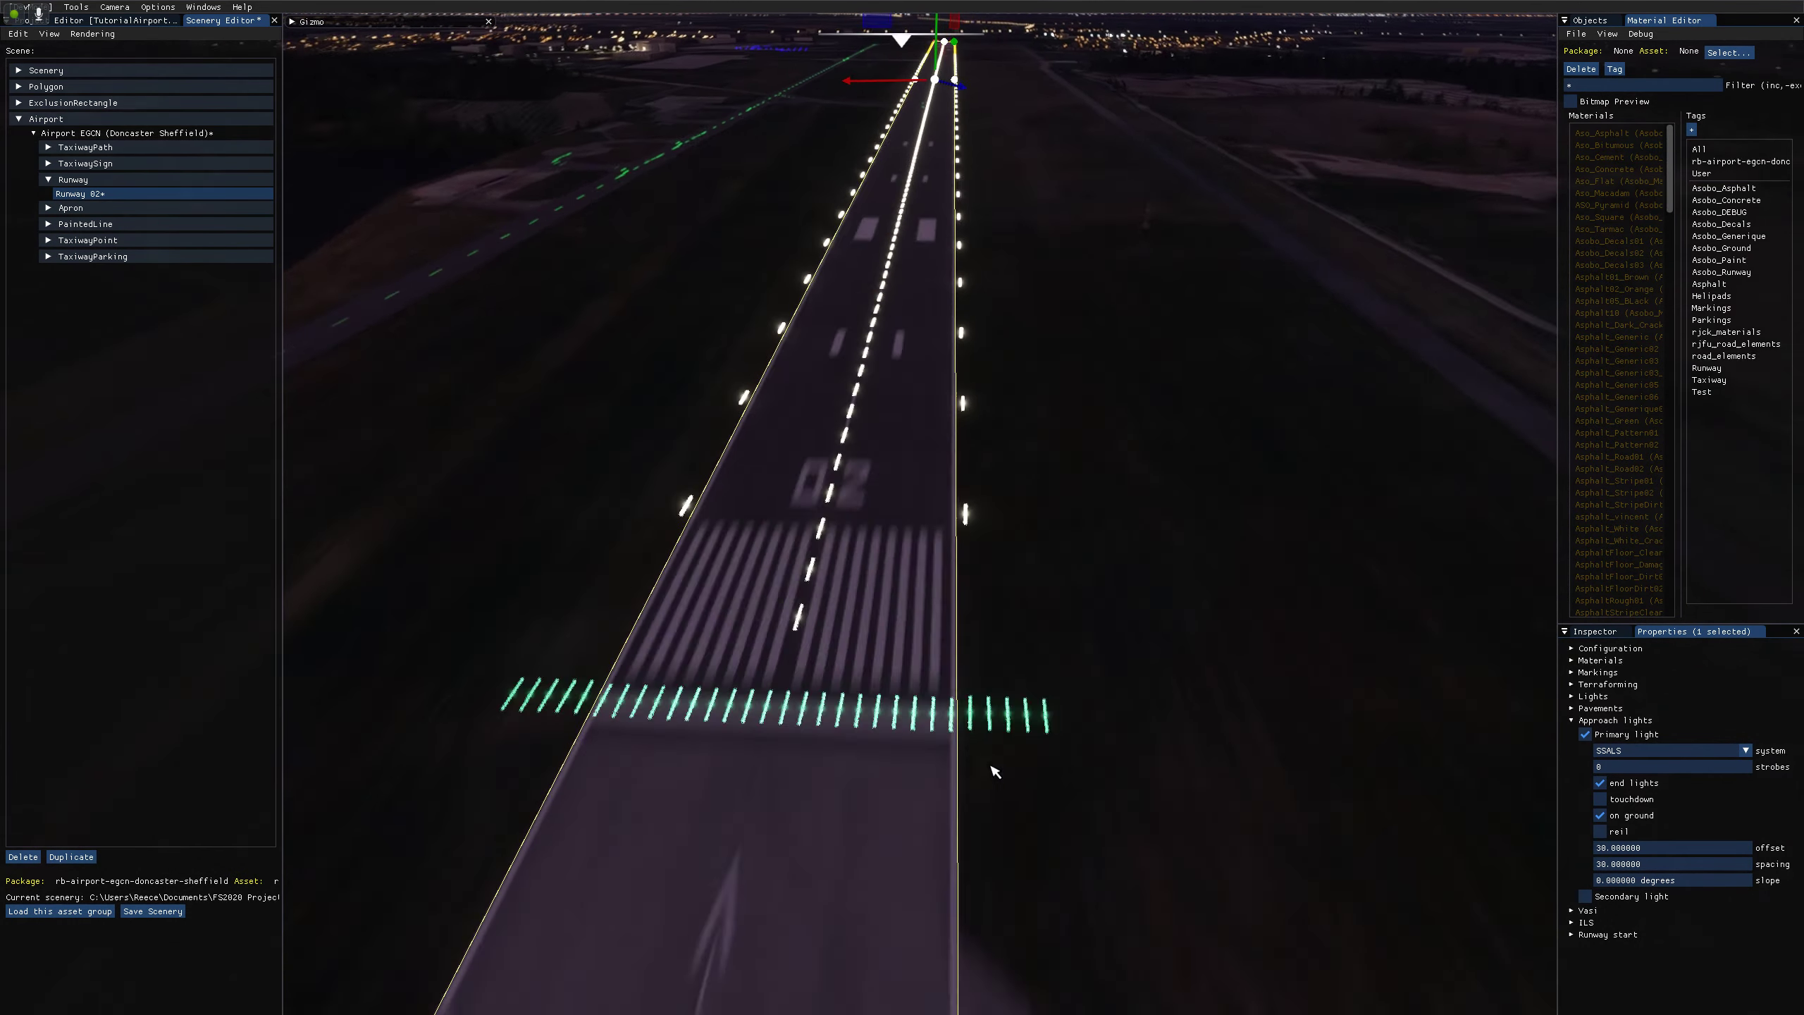
key("w")
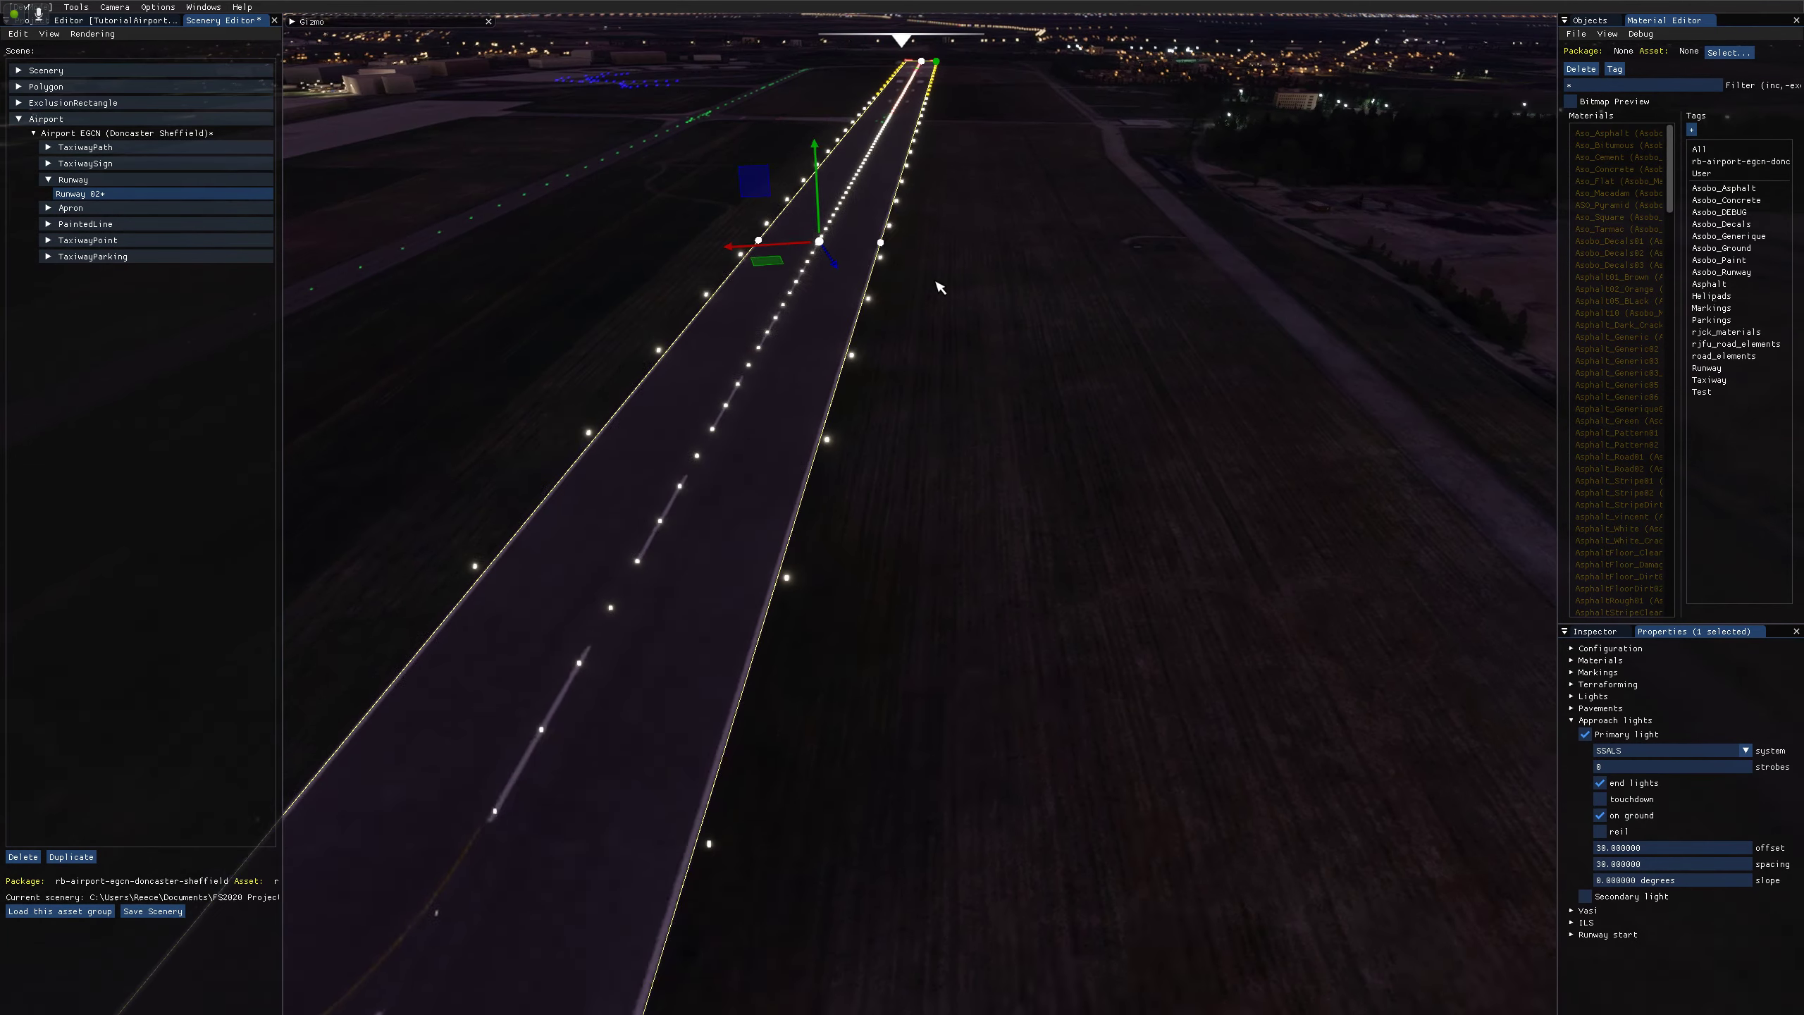
key("w")
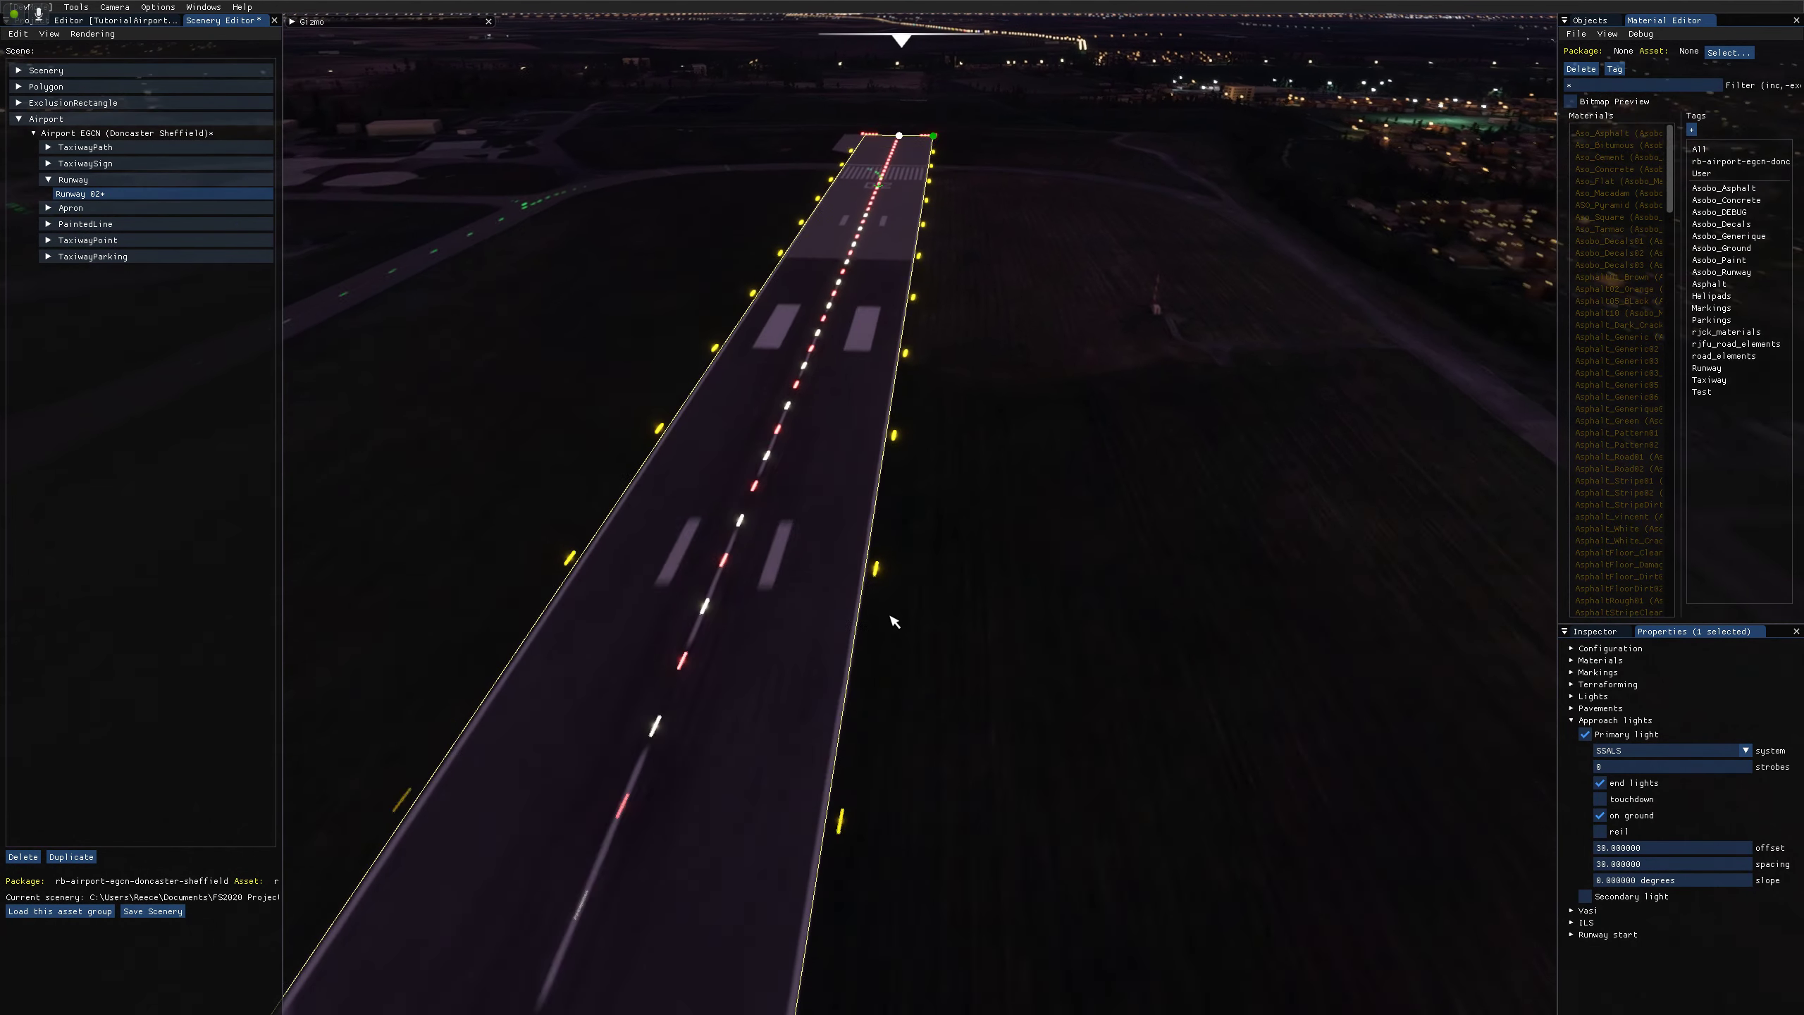
Enable the secondary approach light for the runway's opposite end and set its system to CALVERT2.
key("w")
right_click_drag(962, 362, 713, 282)
key("s")
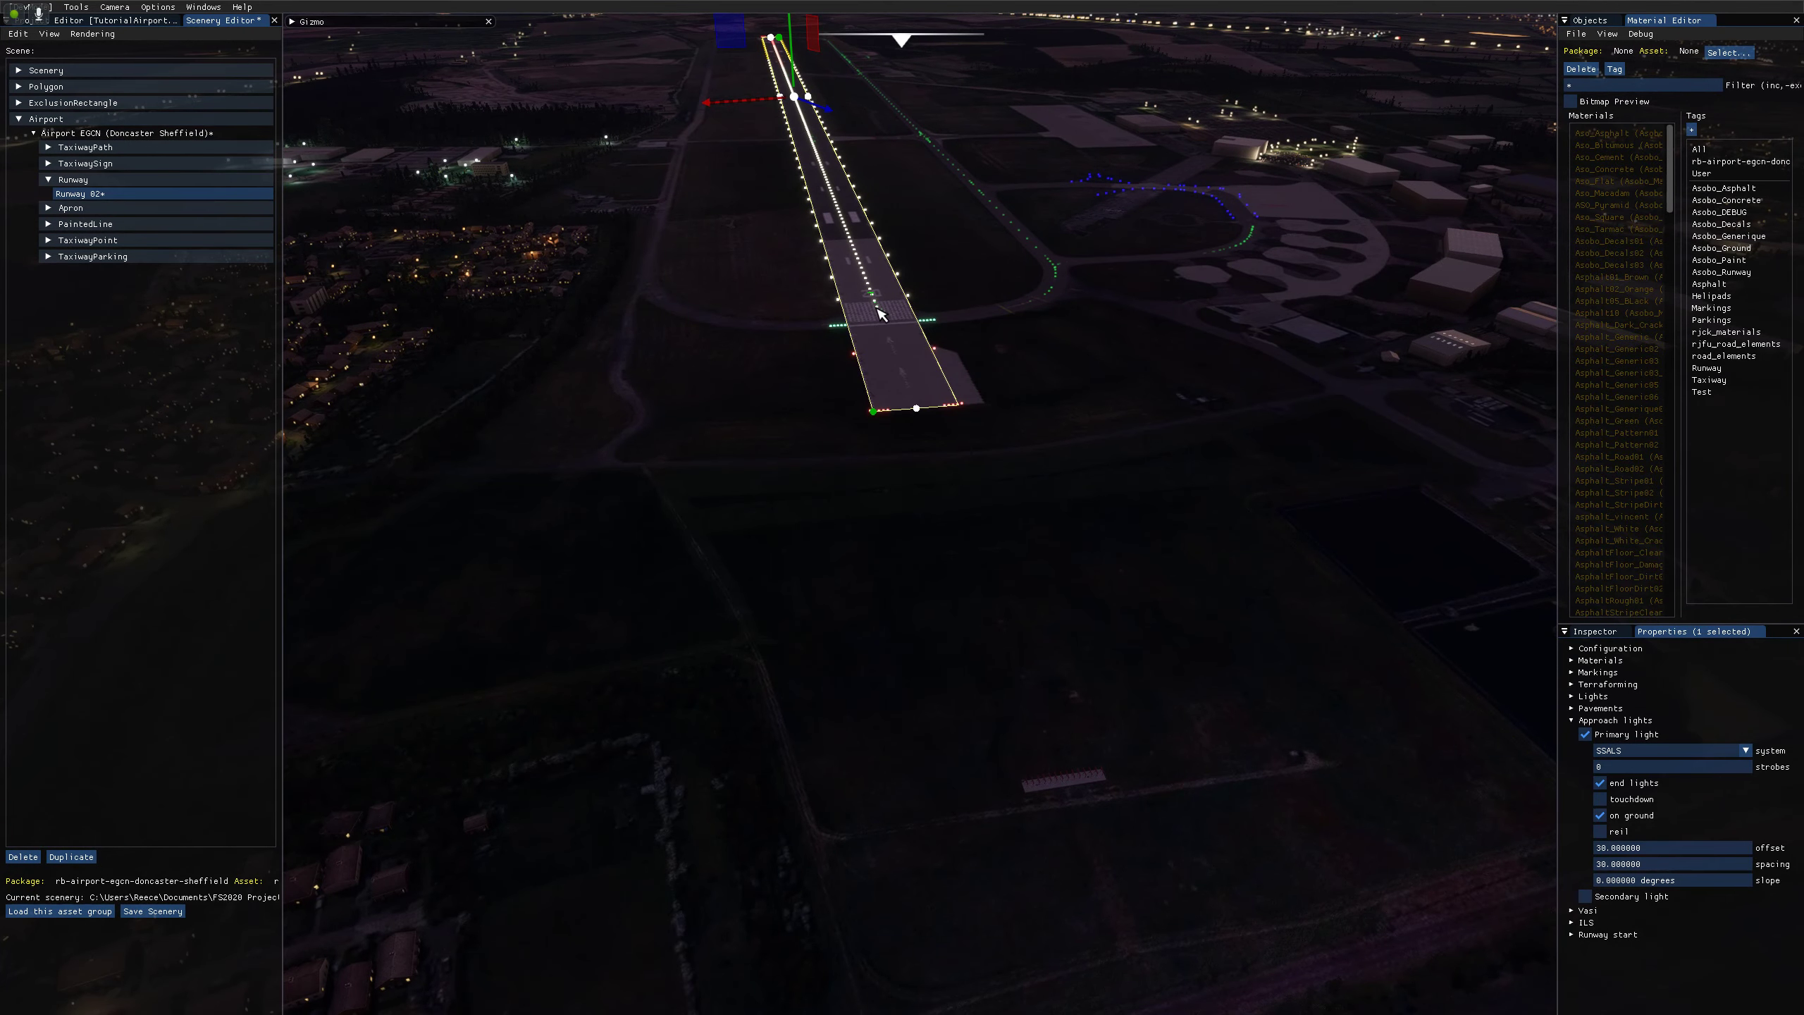
key("w")
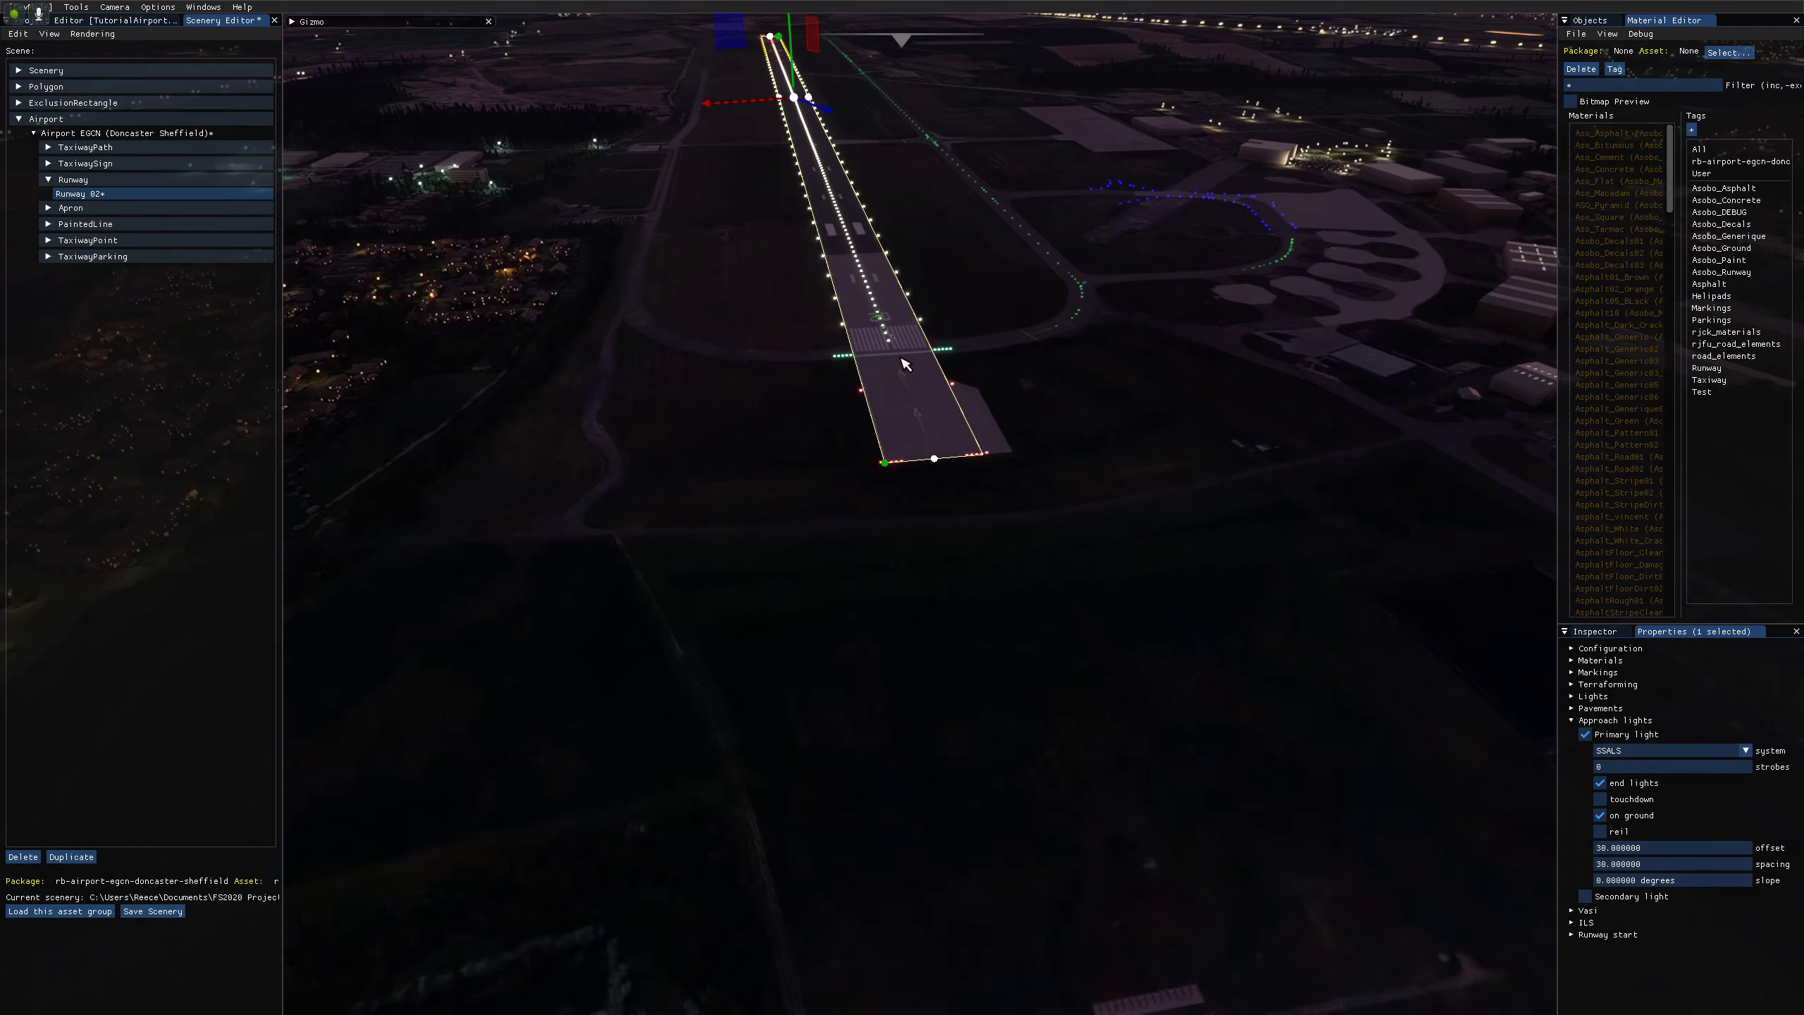
key("s")
key("s")
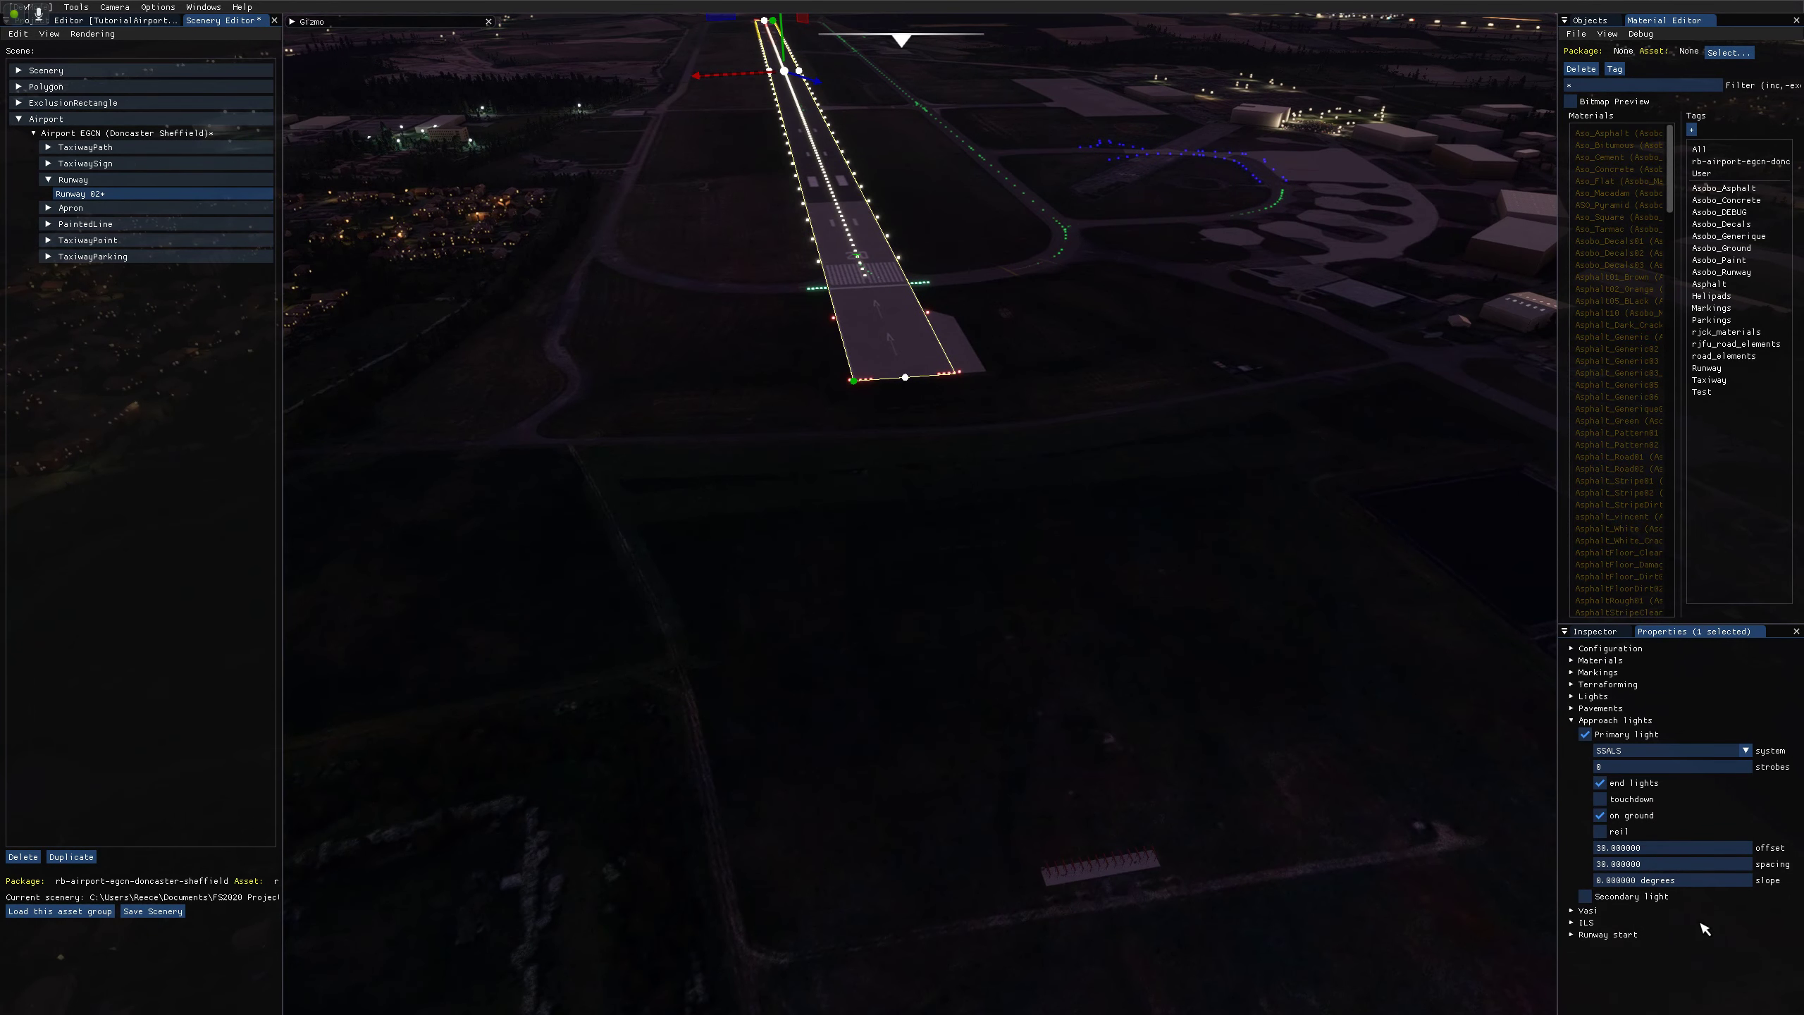
left_click(1585, 896)
scroll(1628, 838, "down", 2)
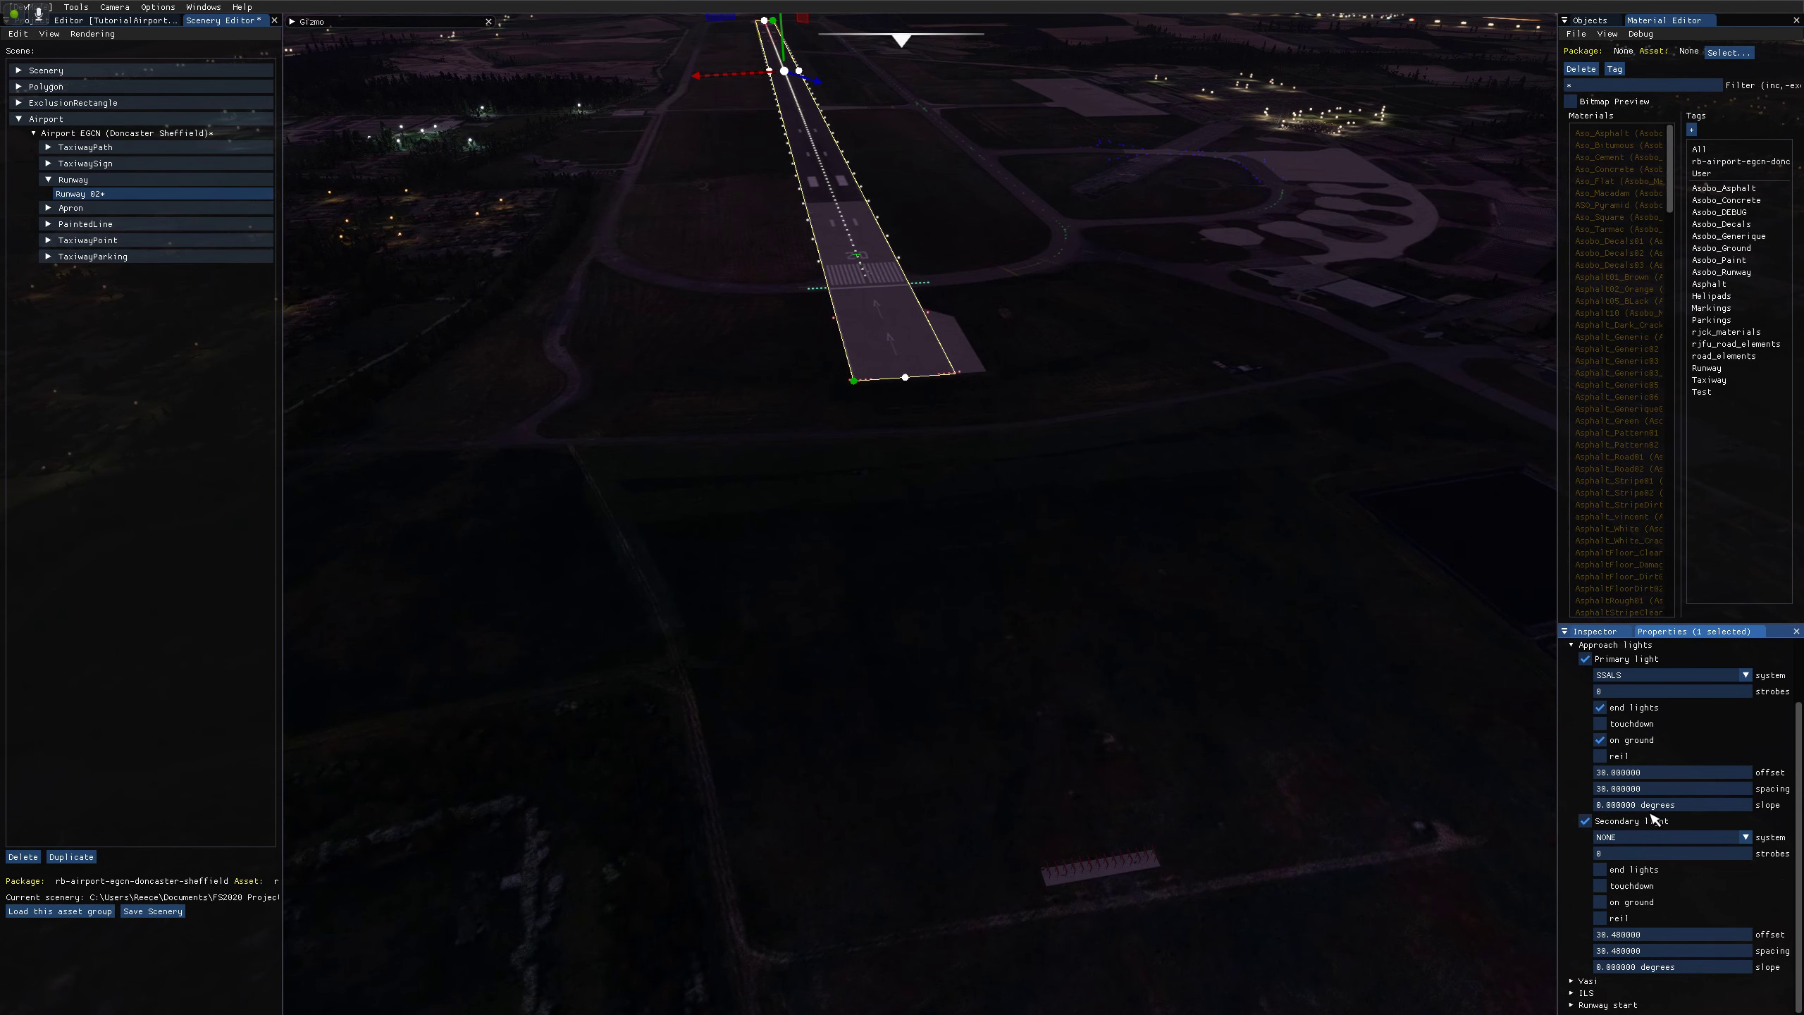
left_click(1629, 839)
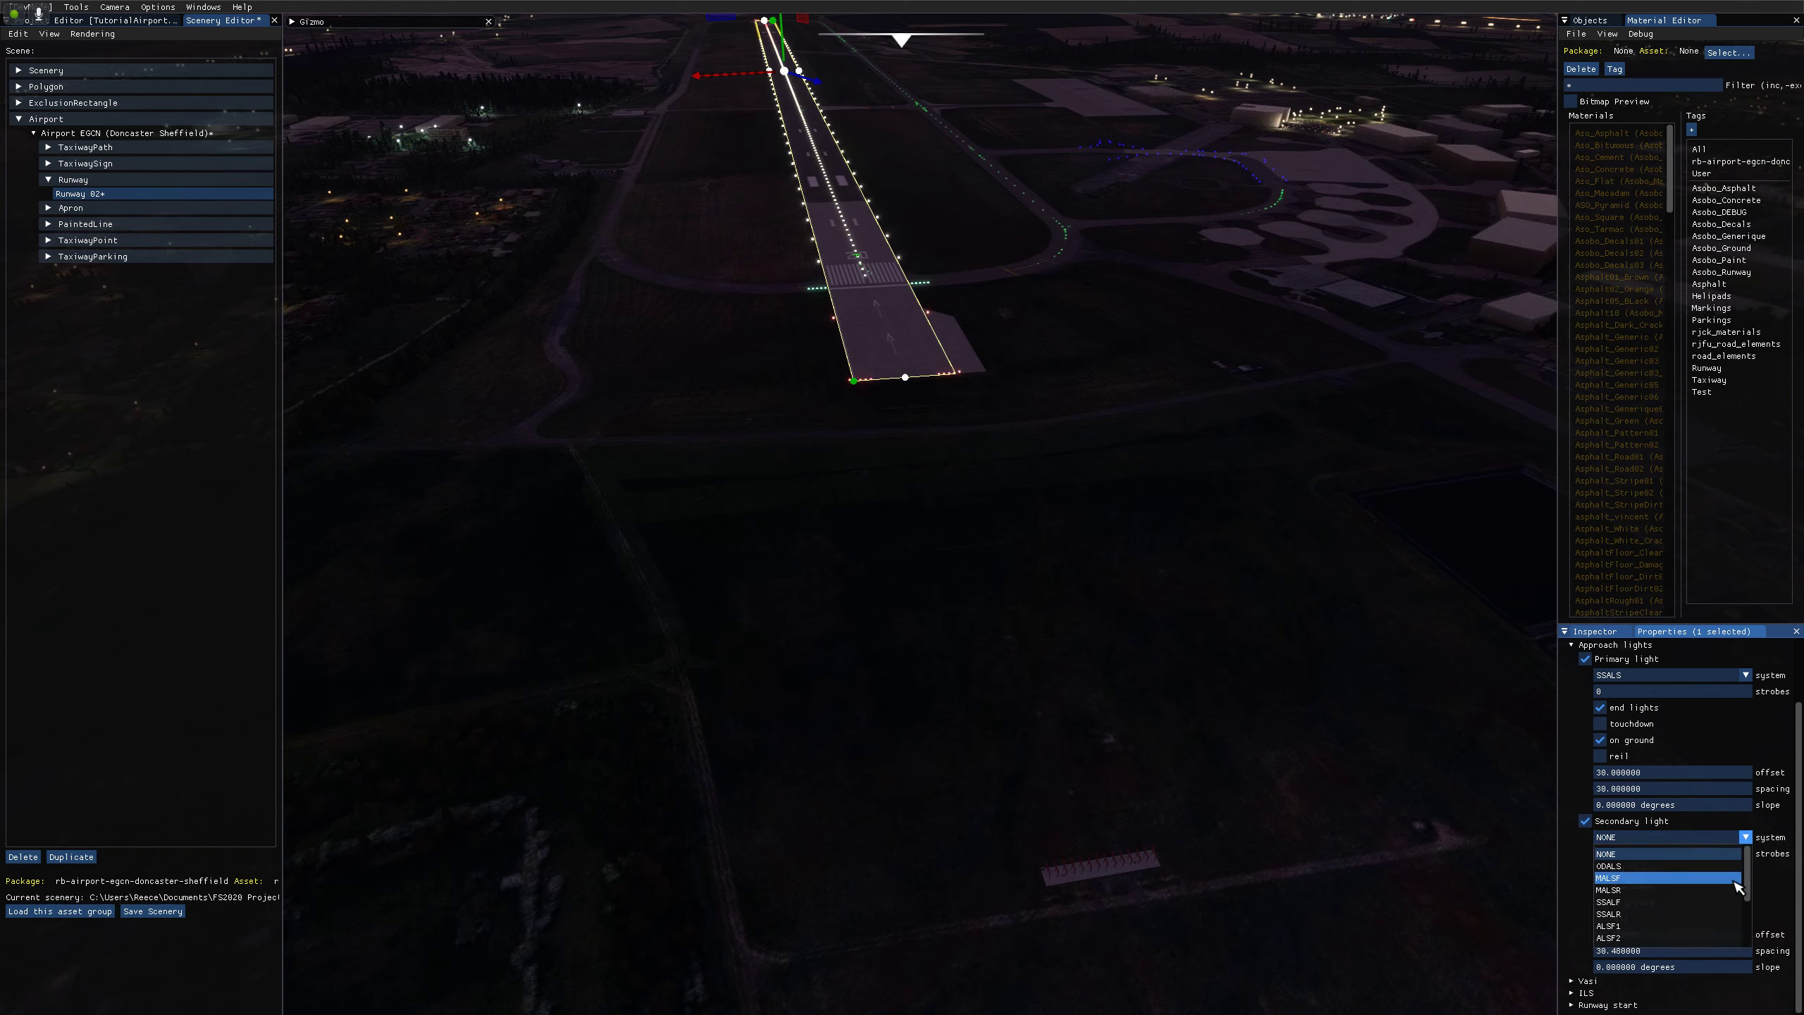
scroll(1647, 895, "down", 3)
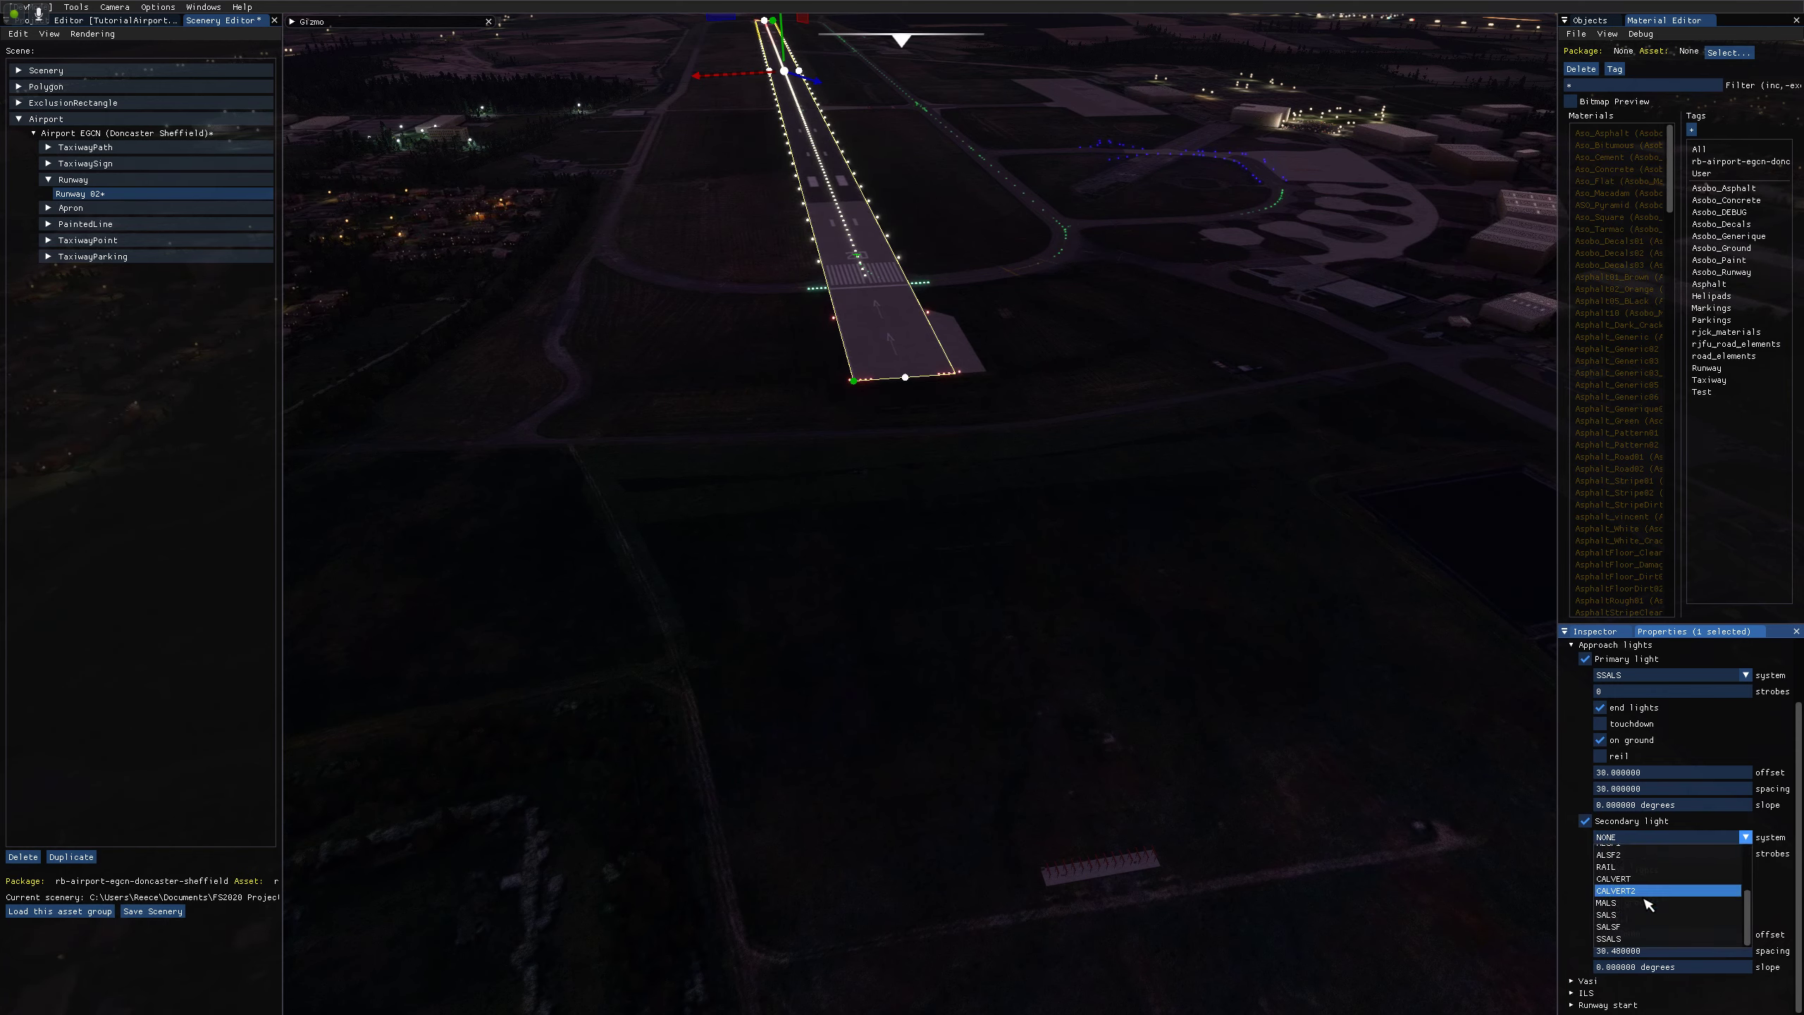
left_click(1646, 901)
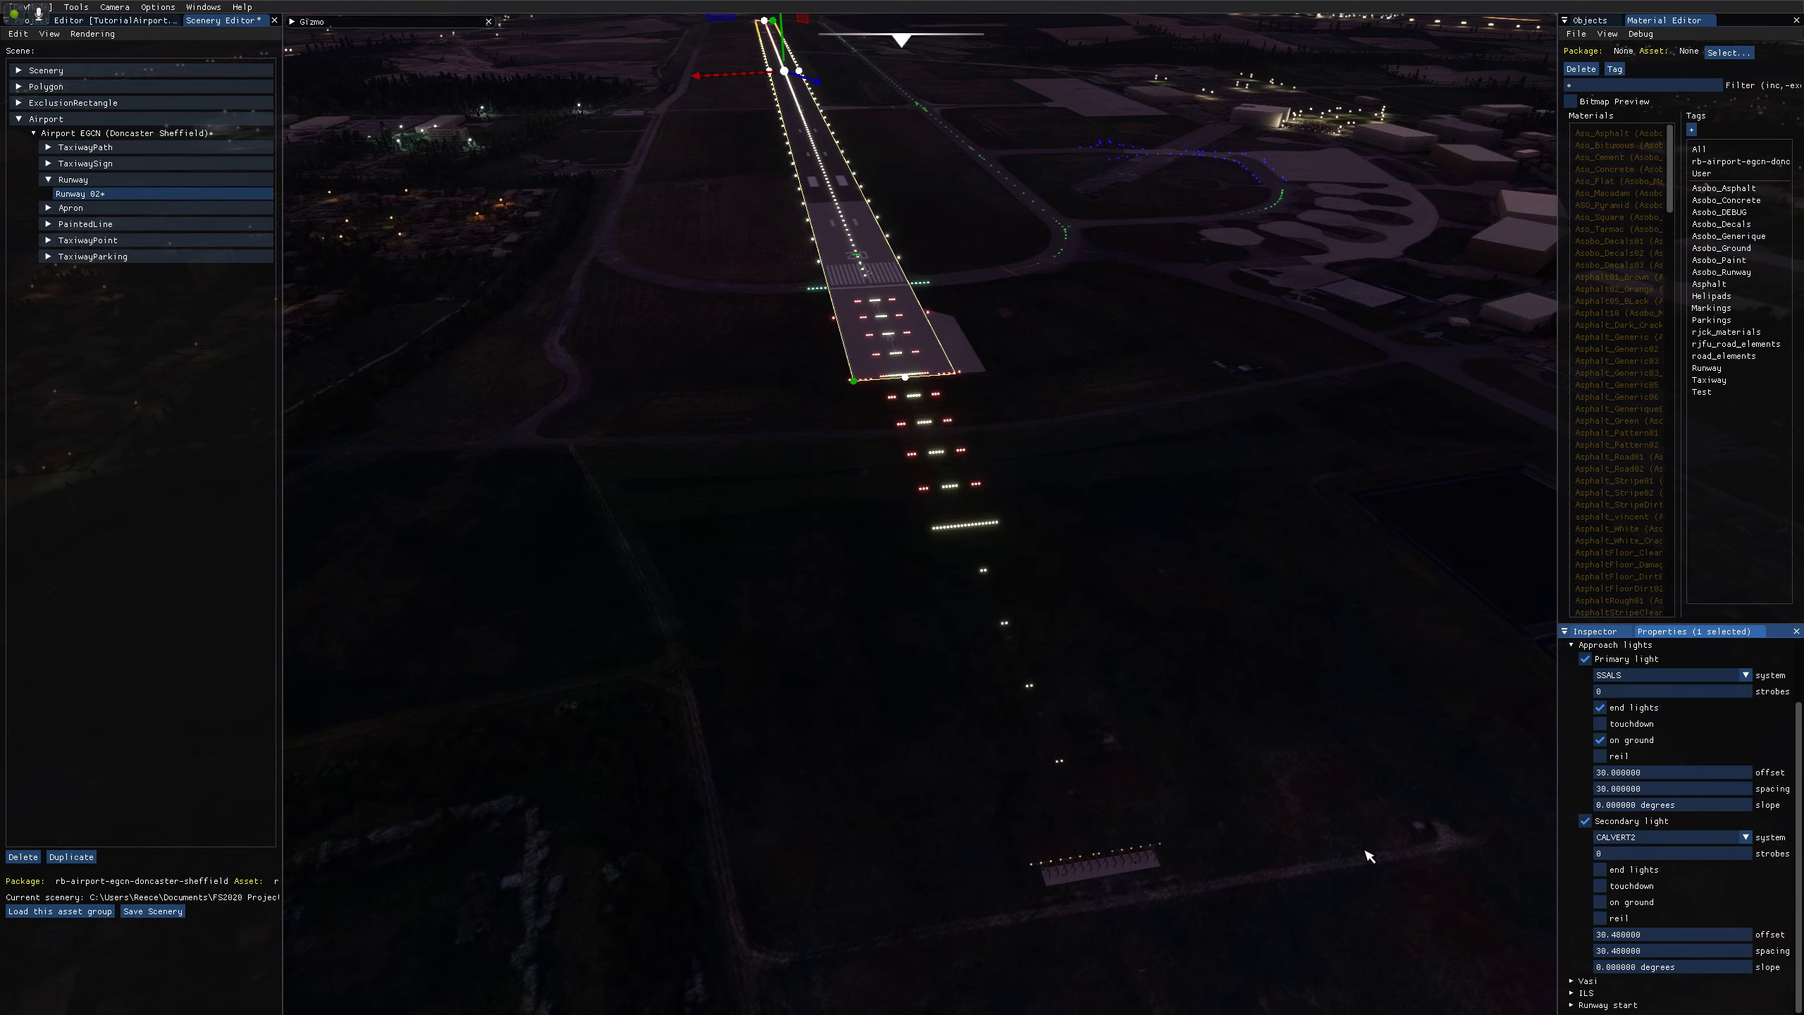
Turn on end lights for the secondary approach light and set its slope to 0.2 degrees.
left_click(1602, 872)
double_click(1668, 966)
type("0.2")
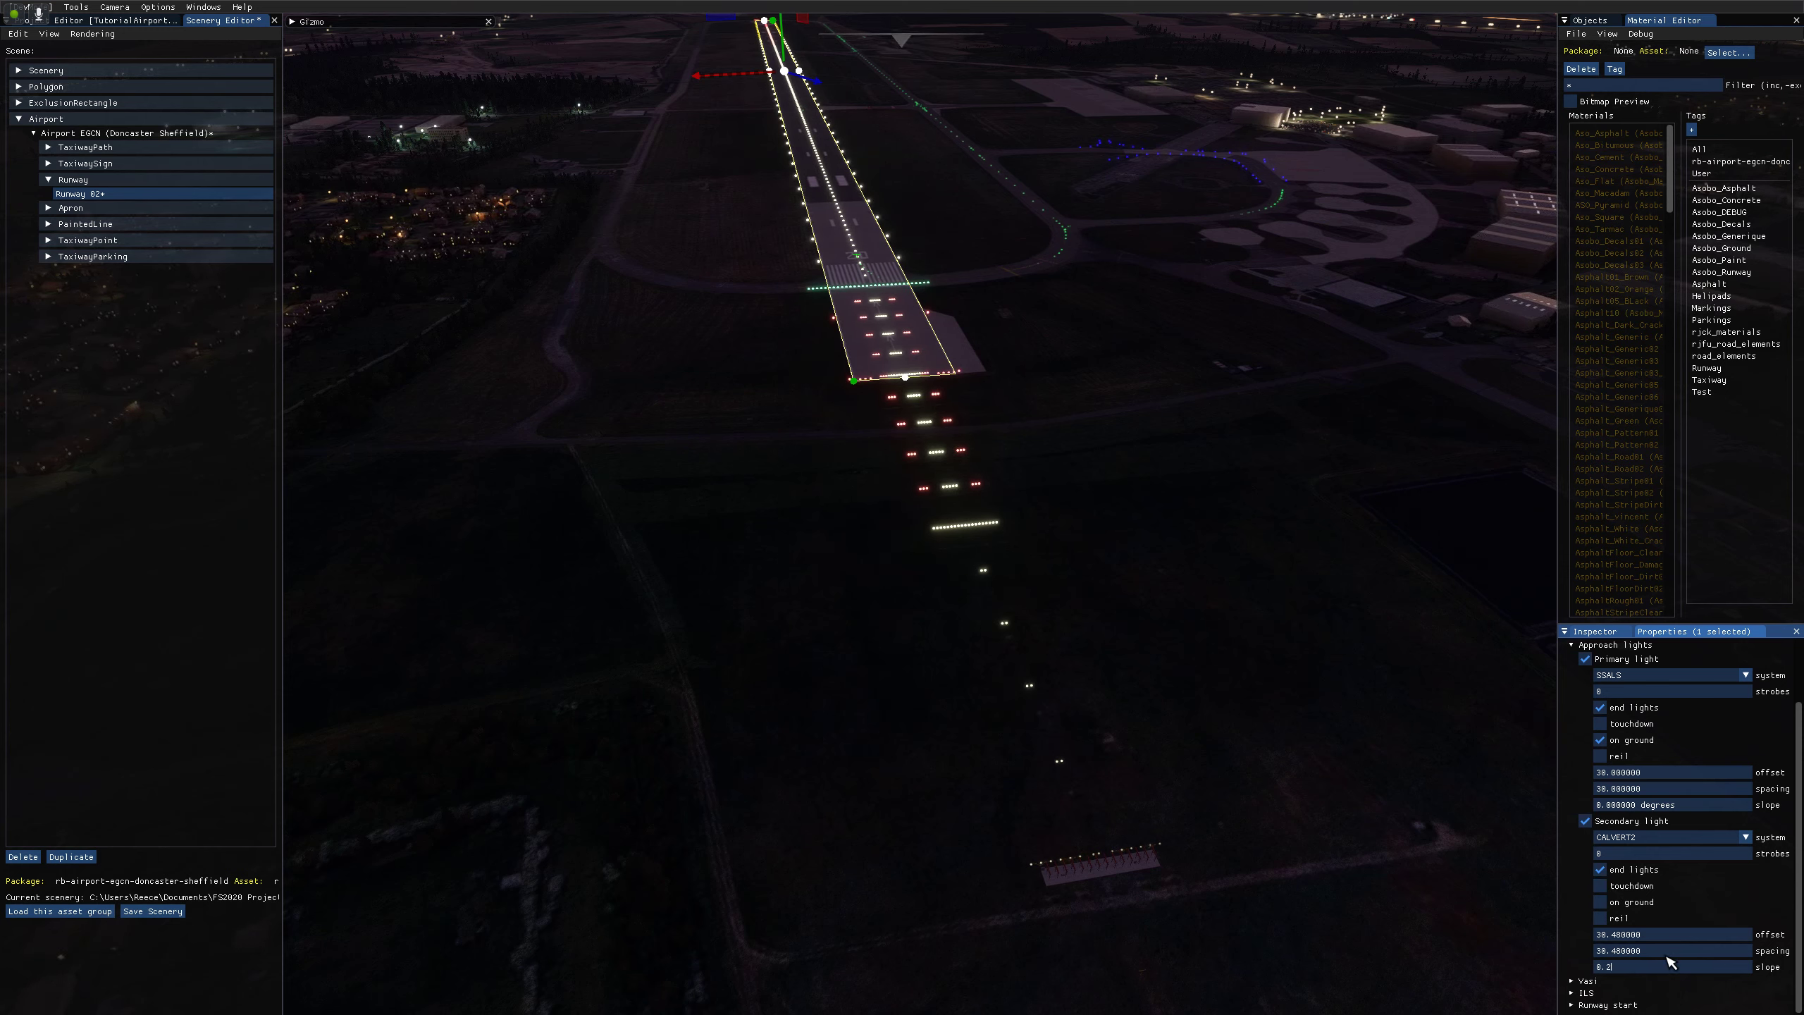
key("Return")
Examine how the secondary approach lights run from the runway end across the fields and how they sit above the ground.
key("s")
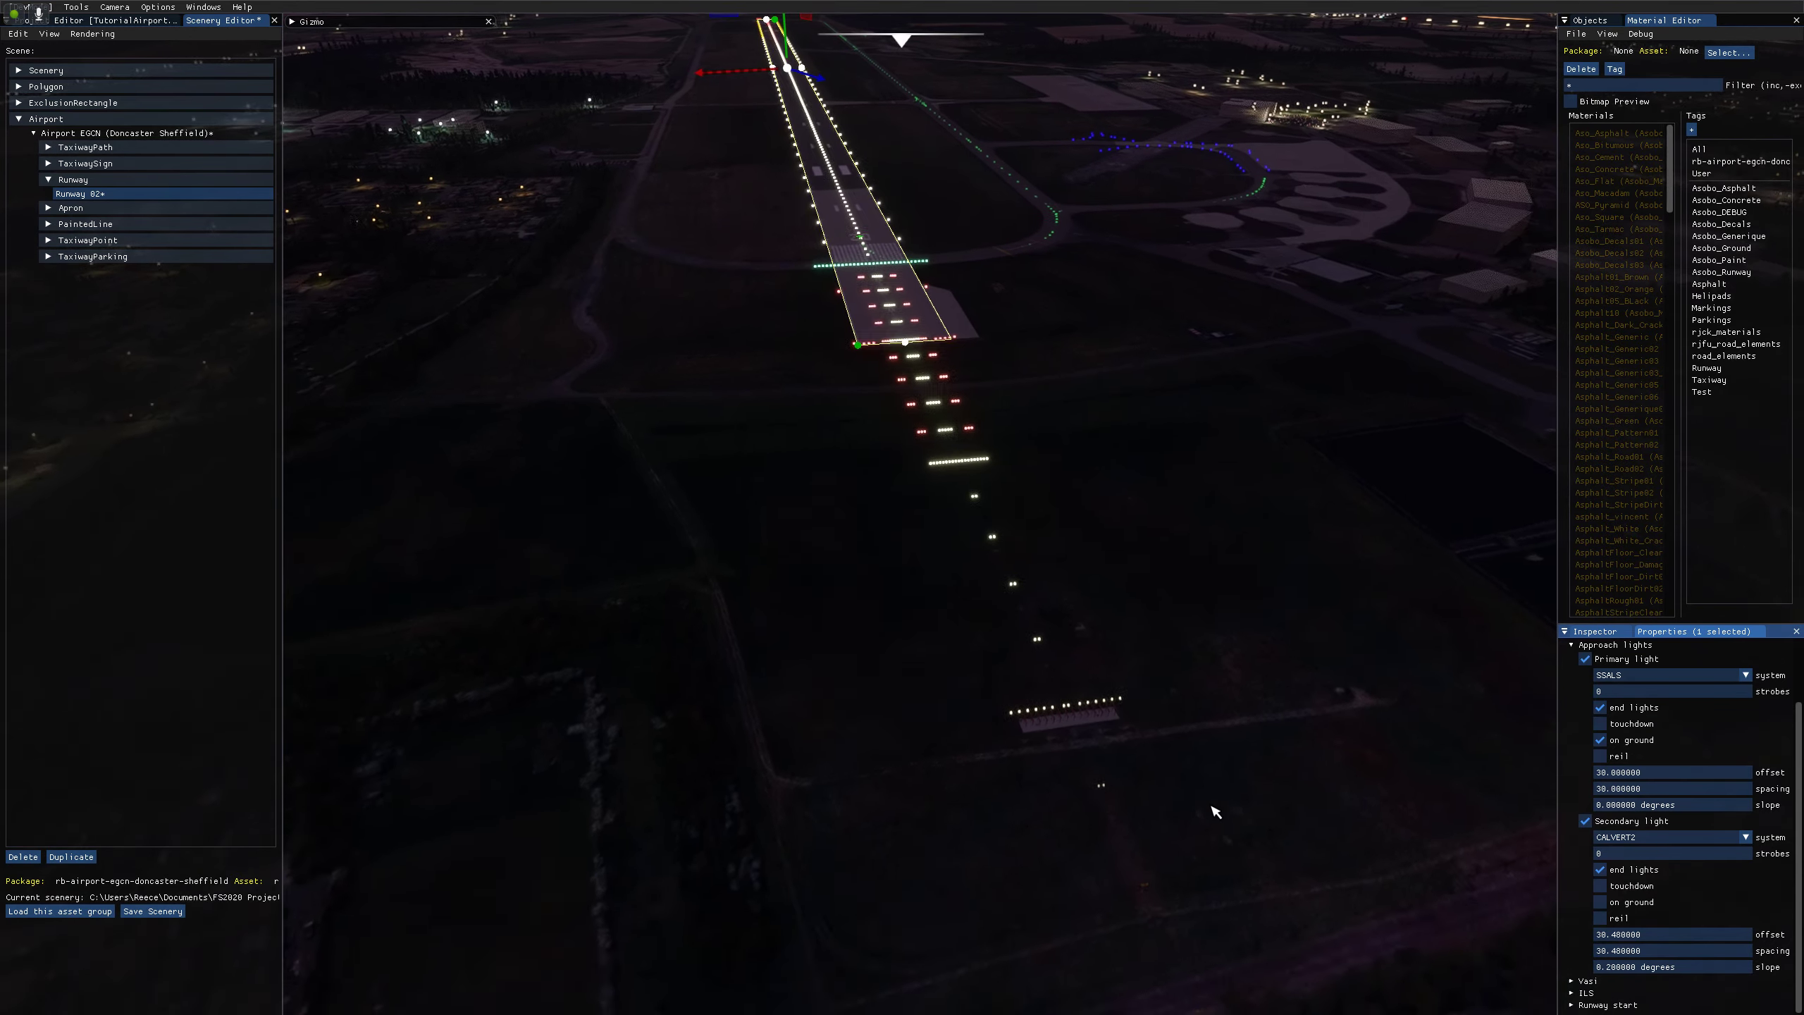
right_click_drag(1148, 900, 1219, 878)
key("r")
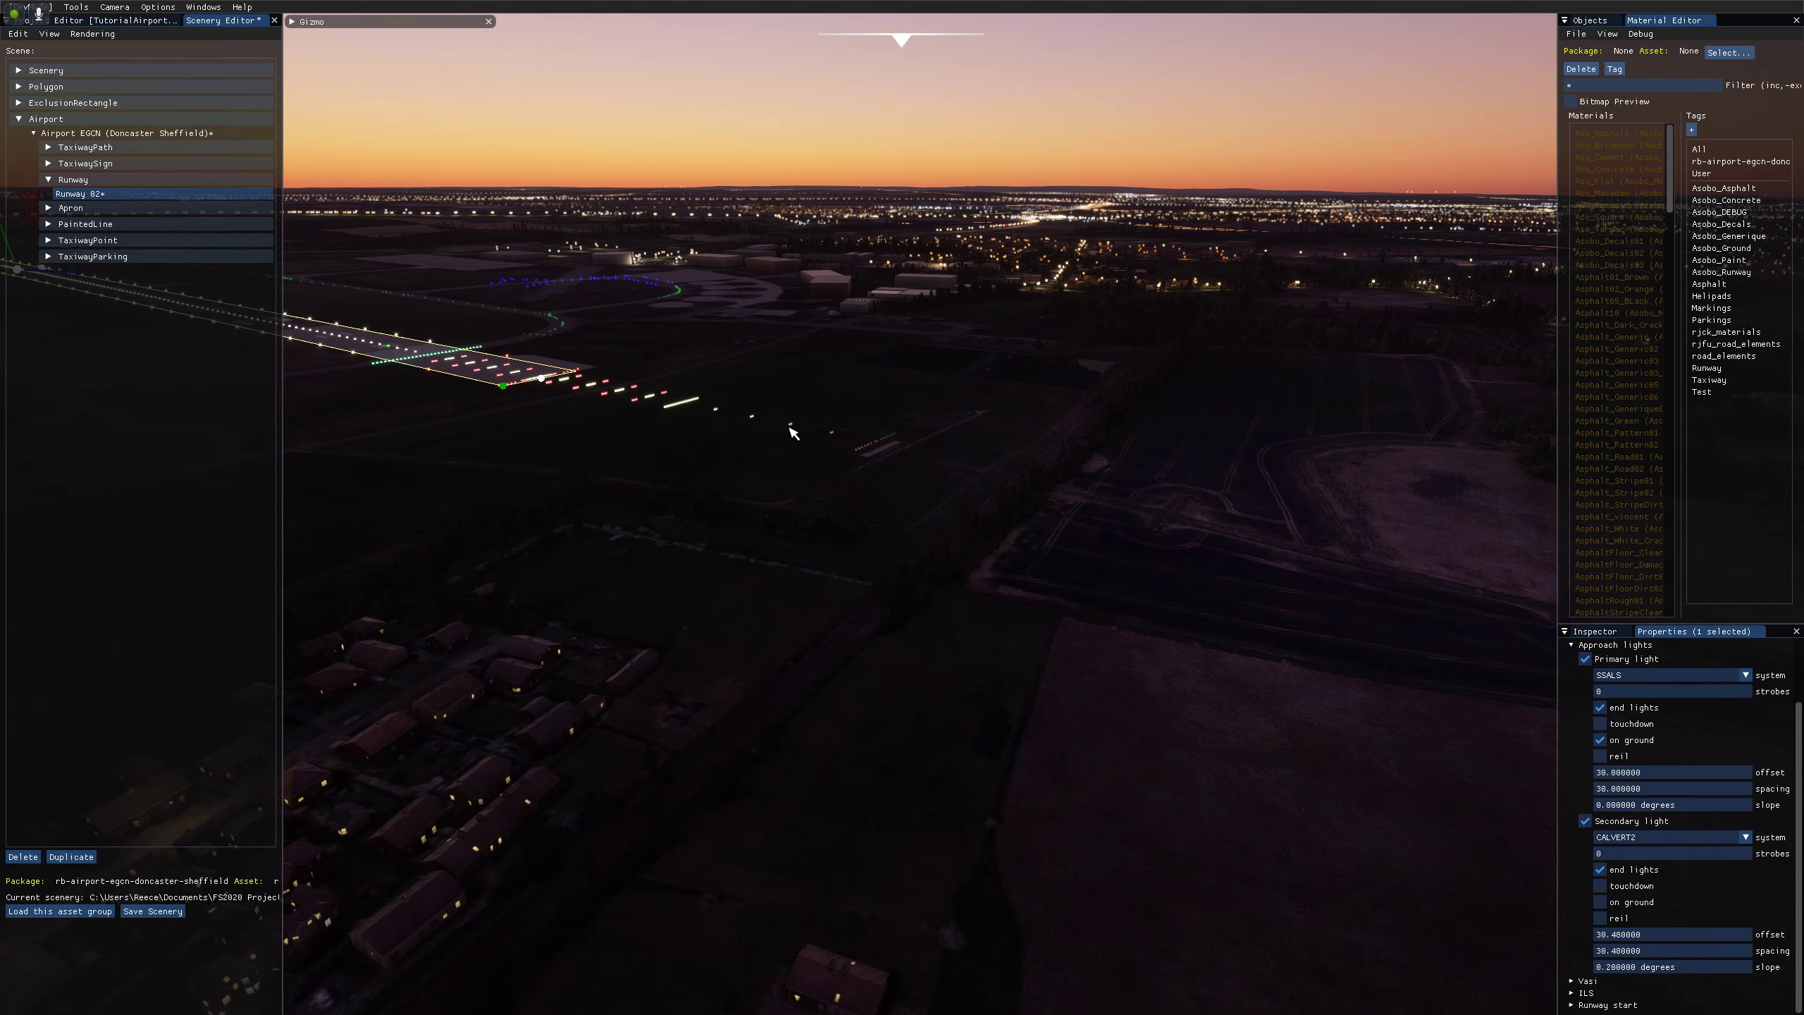
right_click_drag(791, 428, 646, 449)
key("w")
key("d")
key("s")
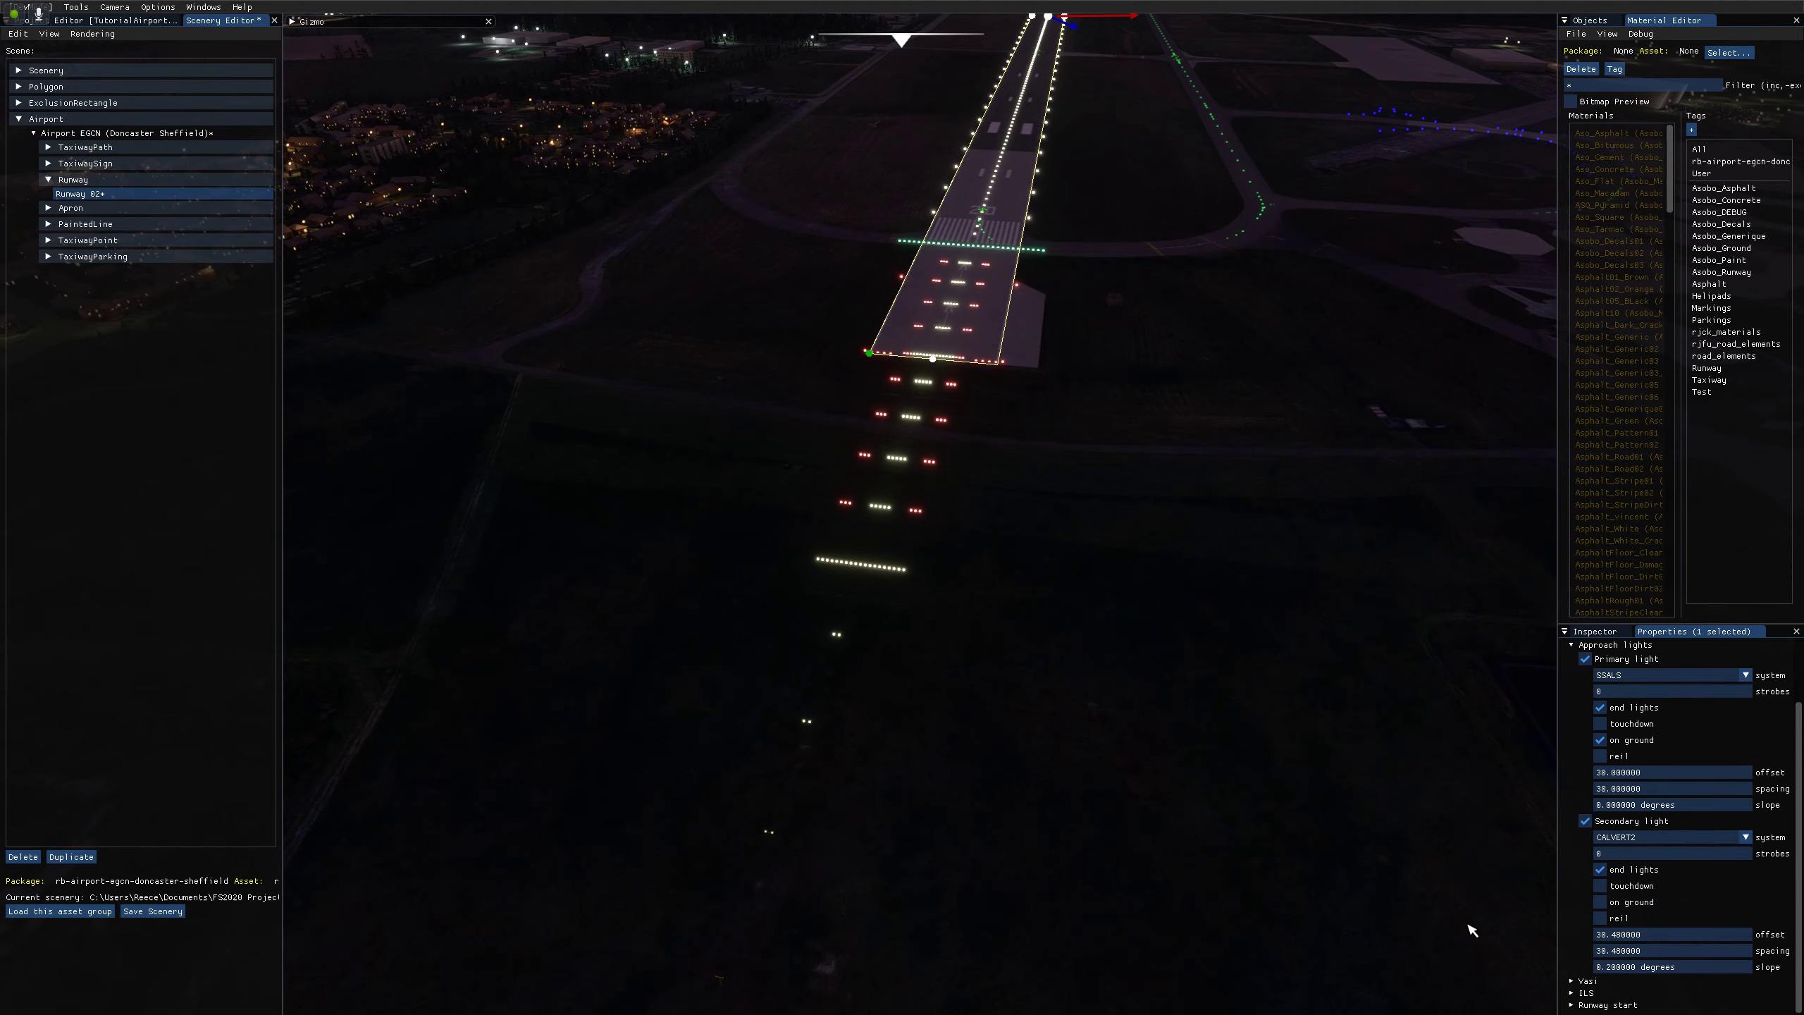
right_click_drag(824, 787, 697, 822)
key("a")
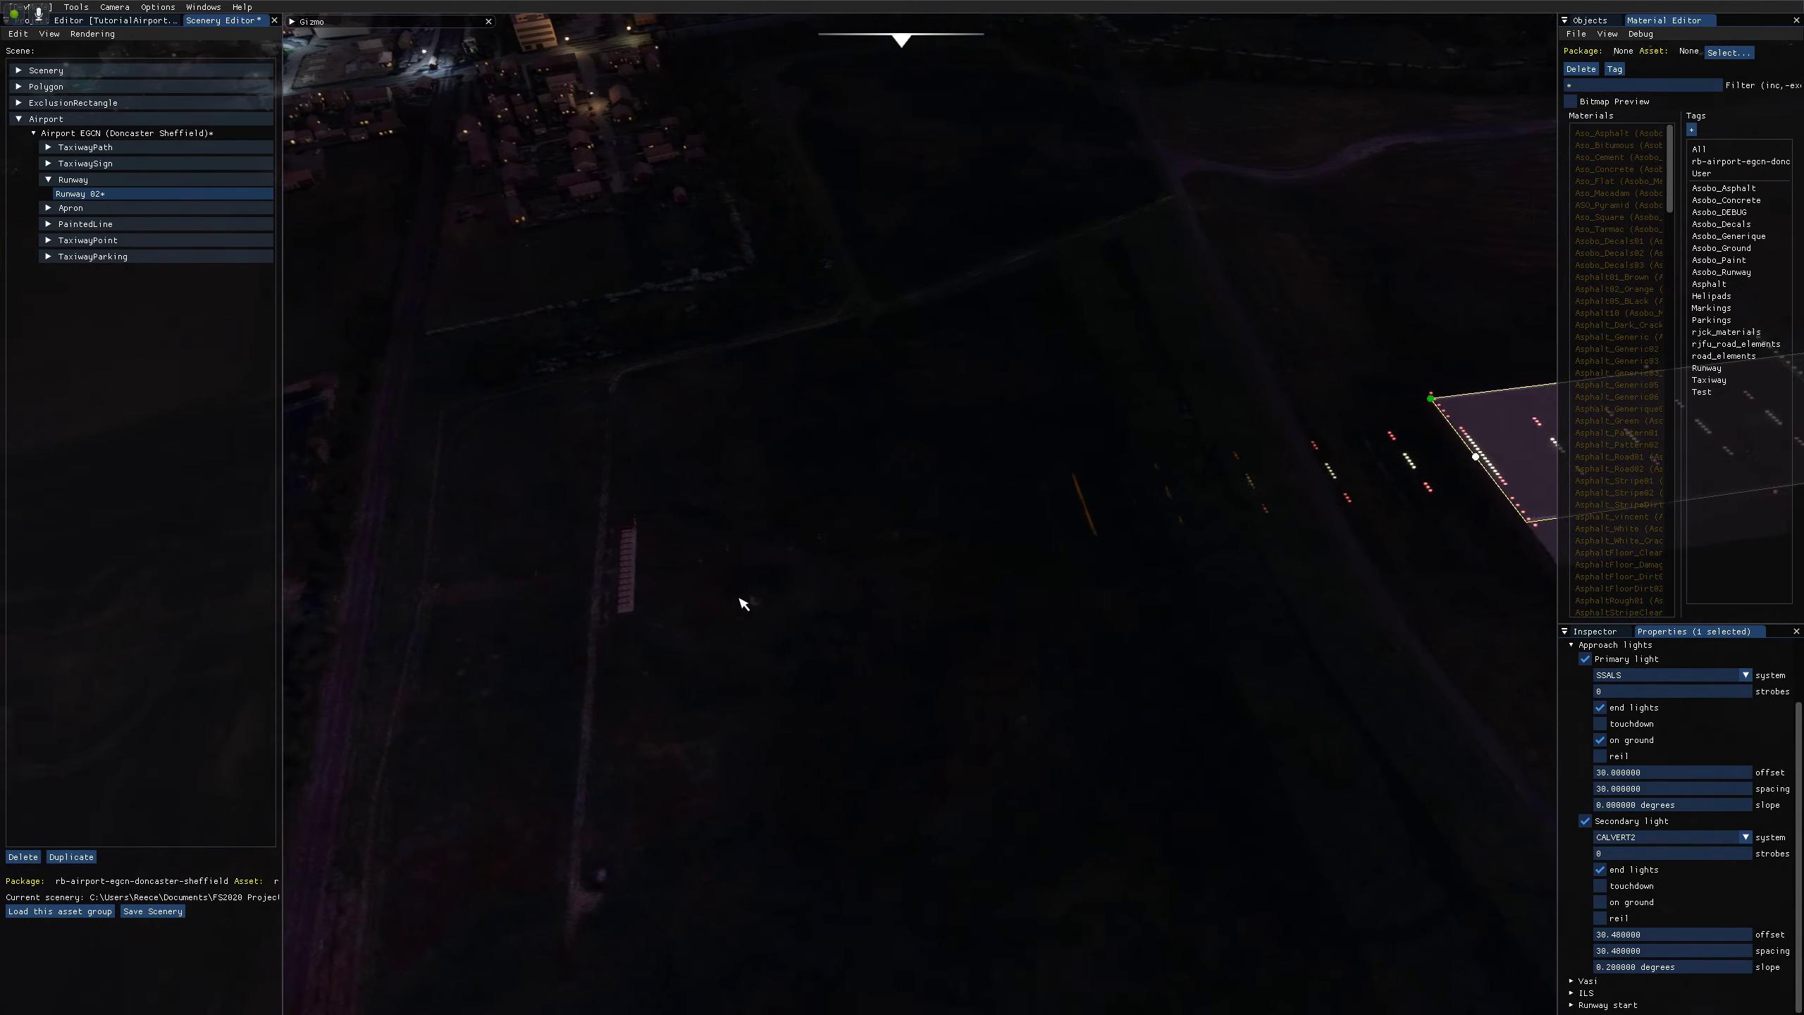
key("a")
key("w")
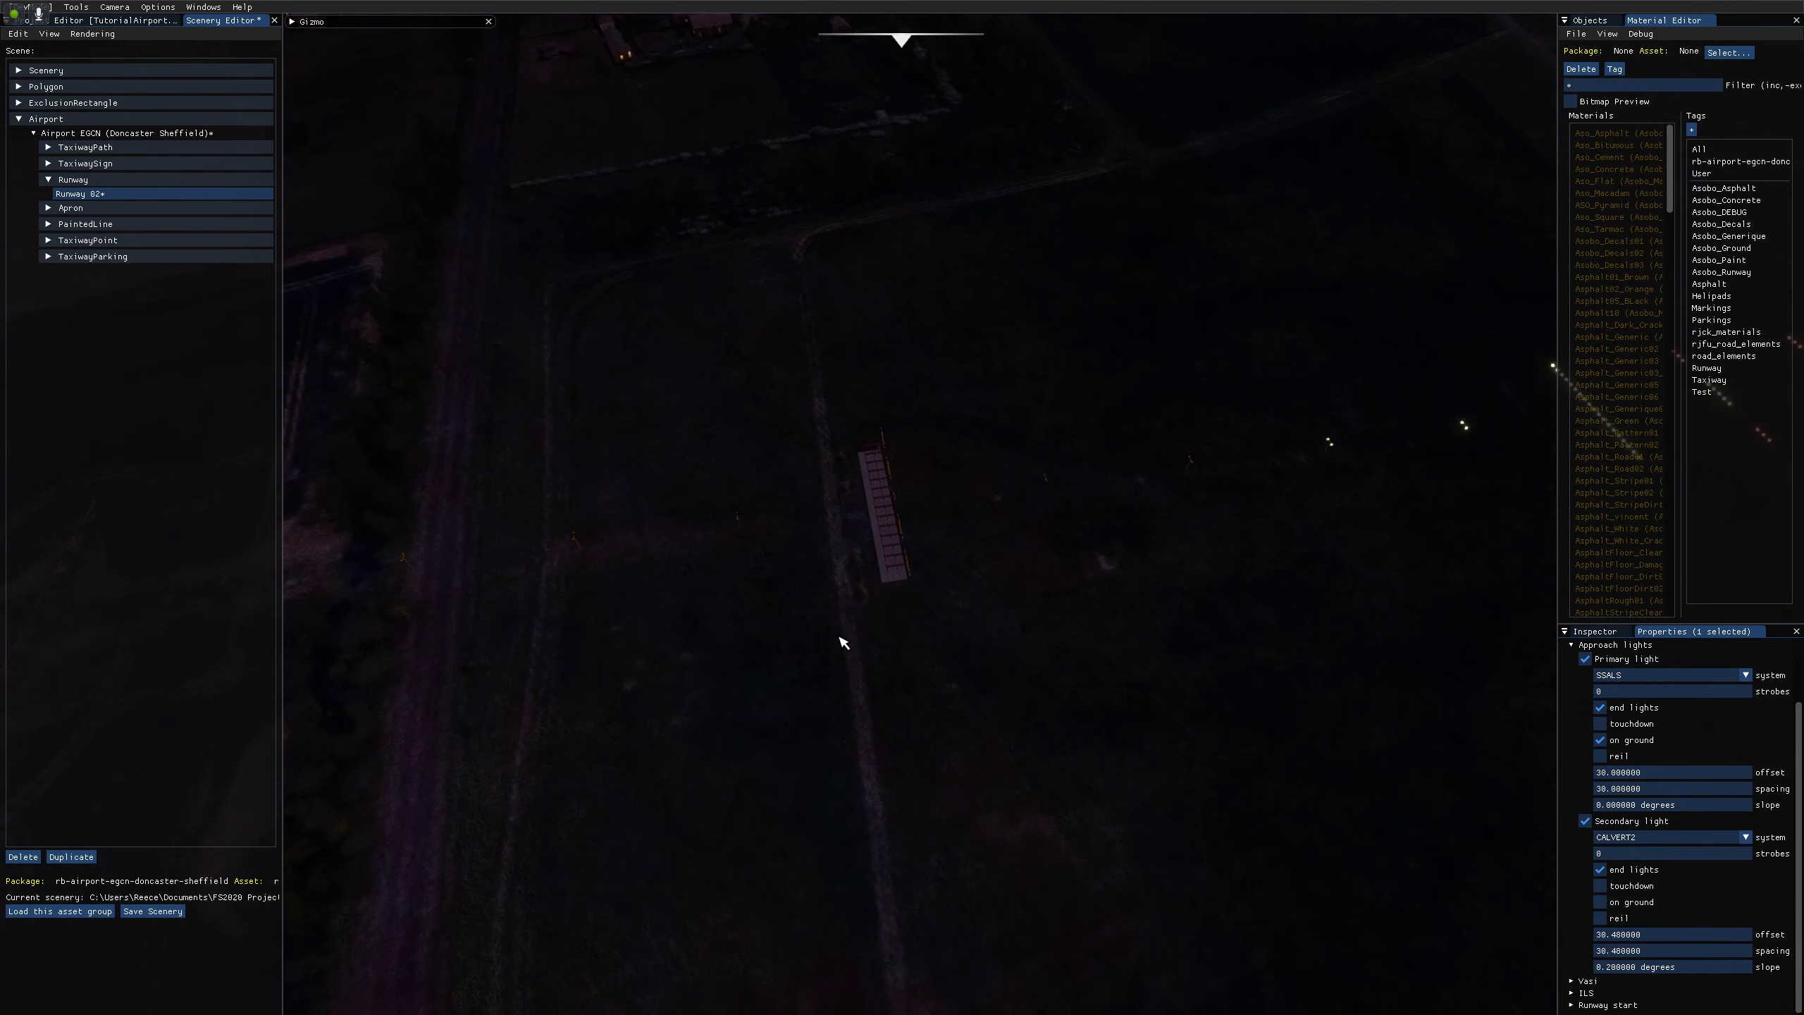
key("a")
right_click_drag(842, 650, 959, 473)
key("s")
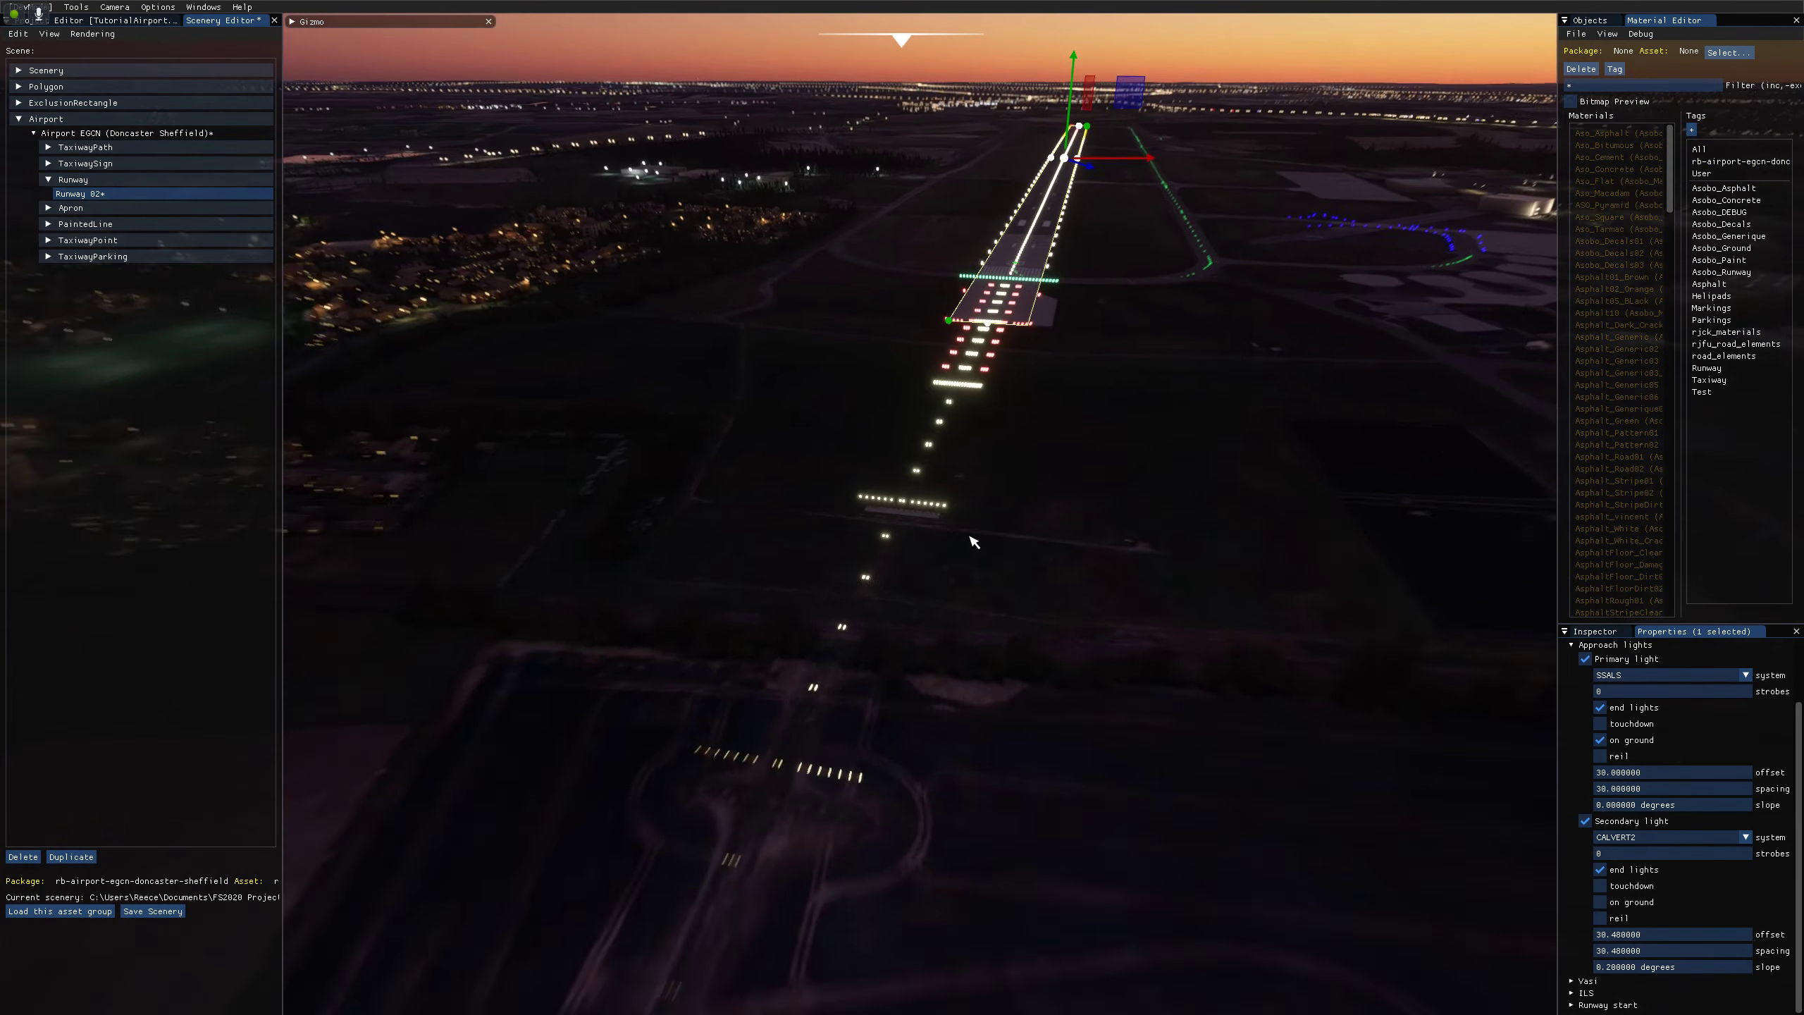
key("w")
key("d")
key("d")
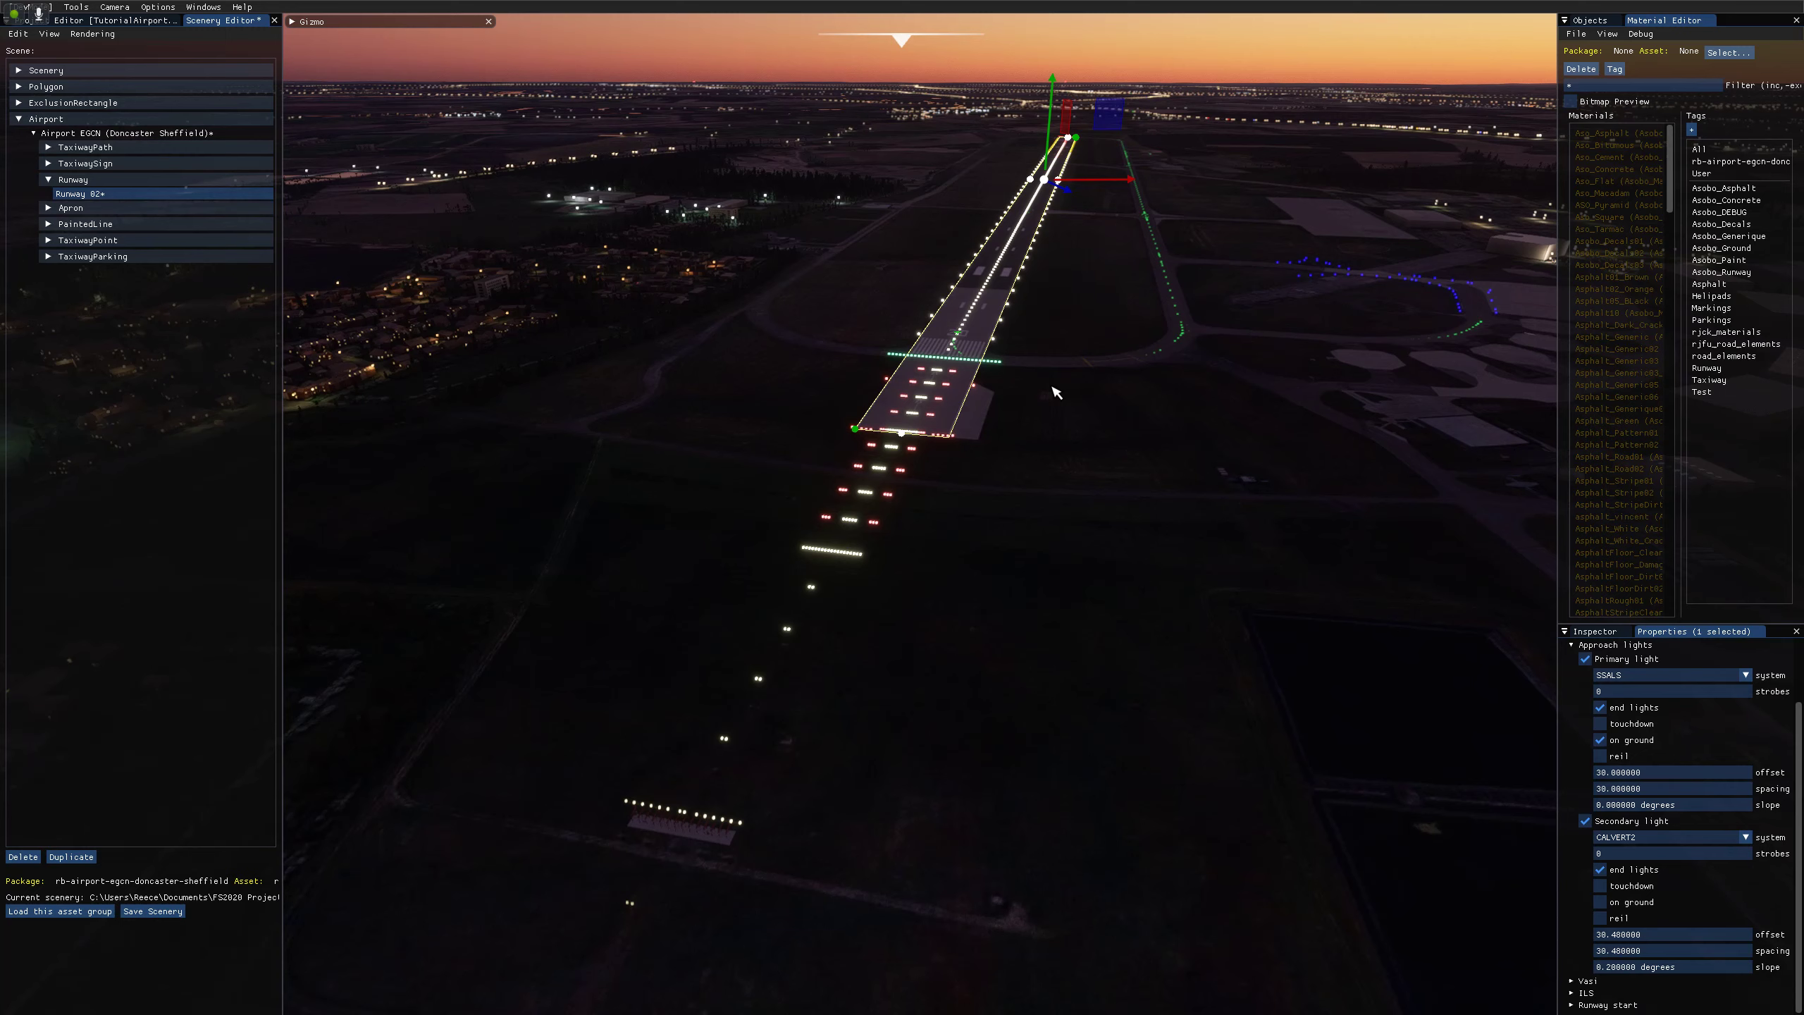
Set the runway's Secondary Left Vasi type to VASI21.
scroll(1588, 710, "up", 2)
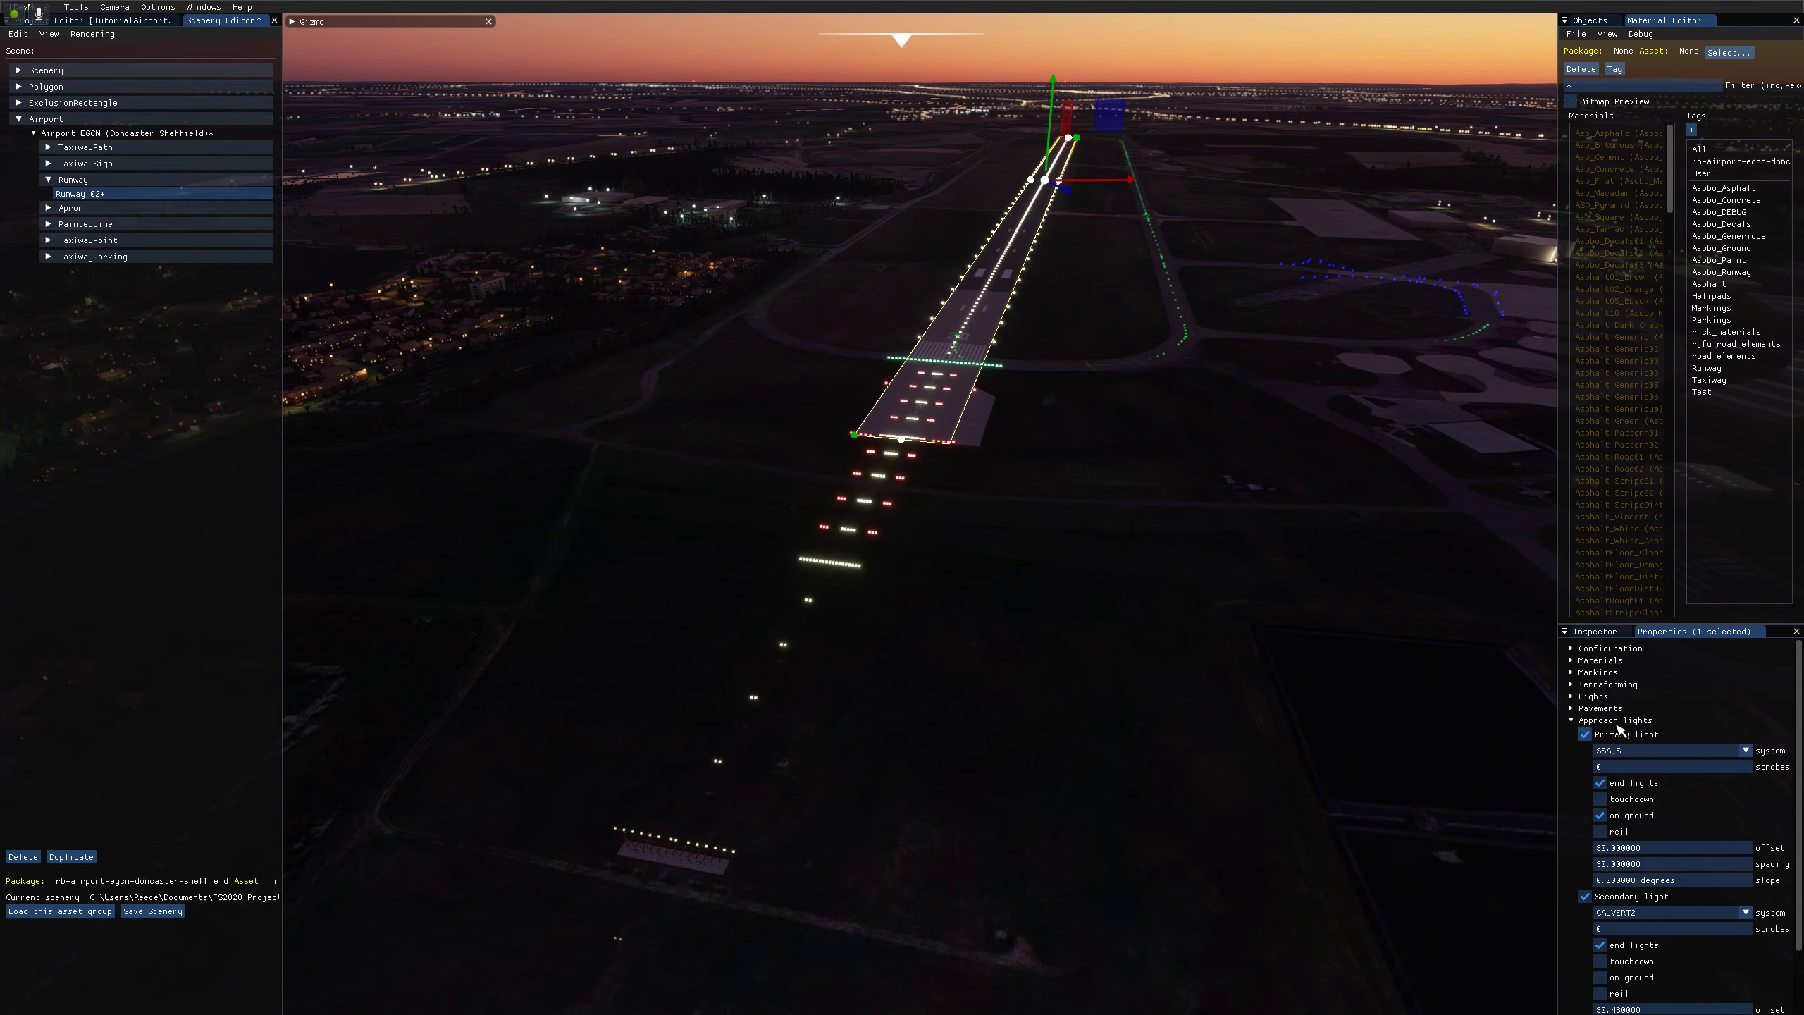
left_click(1591, 720)
left_click(1587, 732)
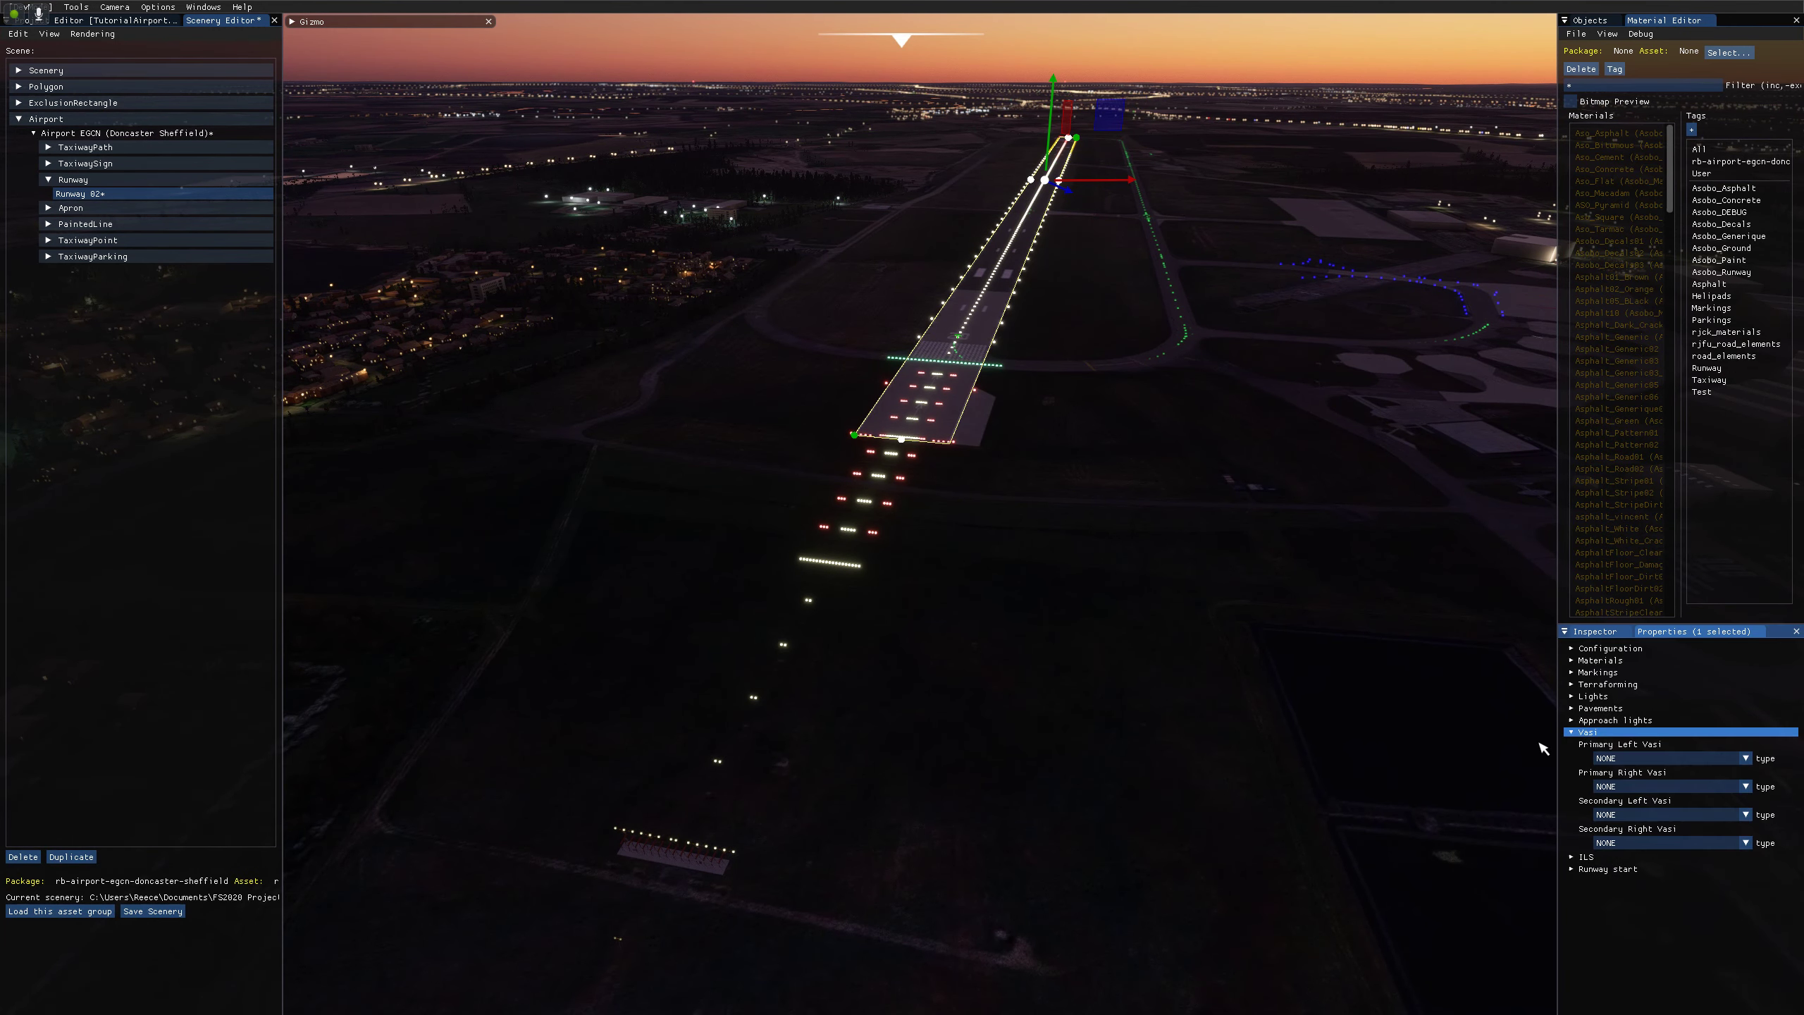
key("w")
key("w")
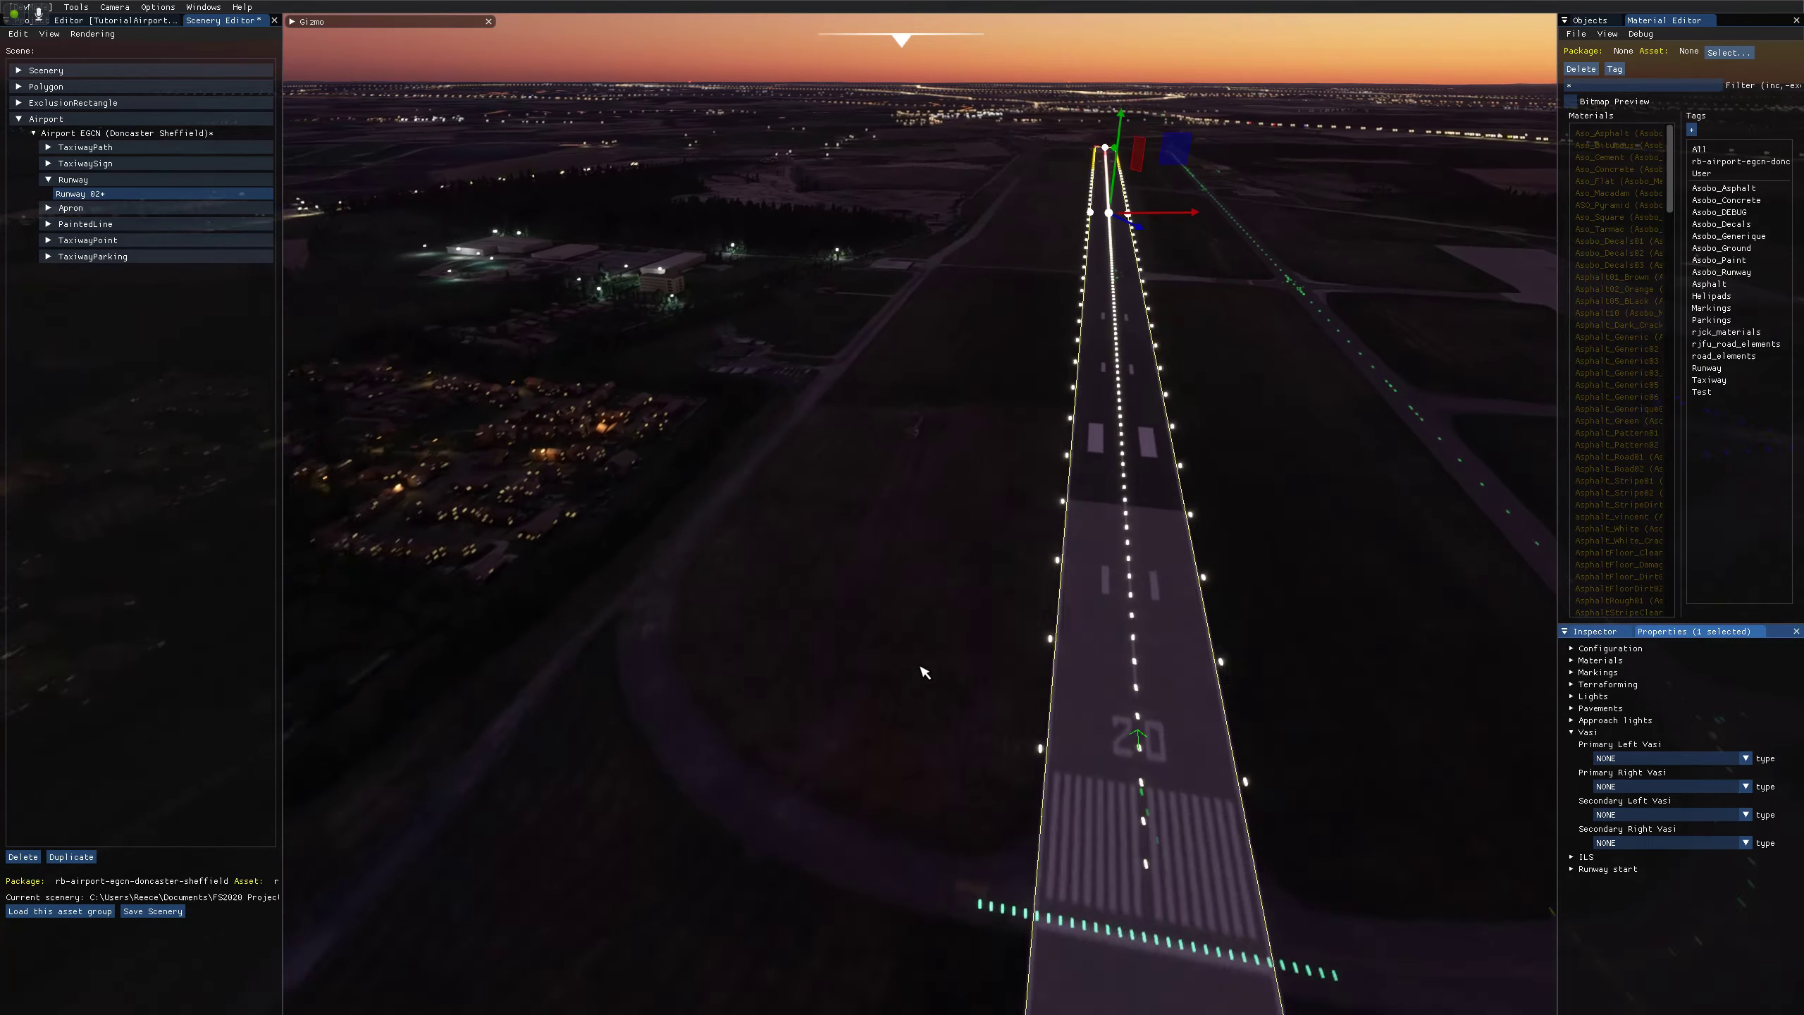
key("a")
right_click_drag(1018, 503, 1307, 540)
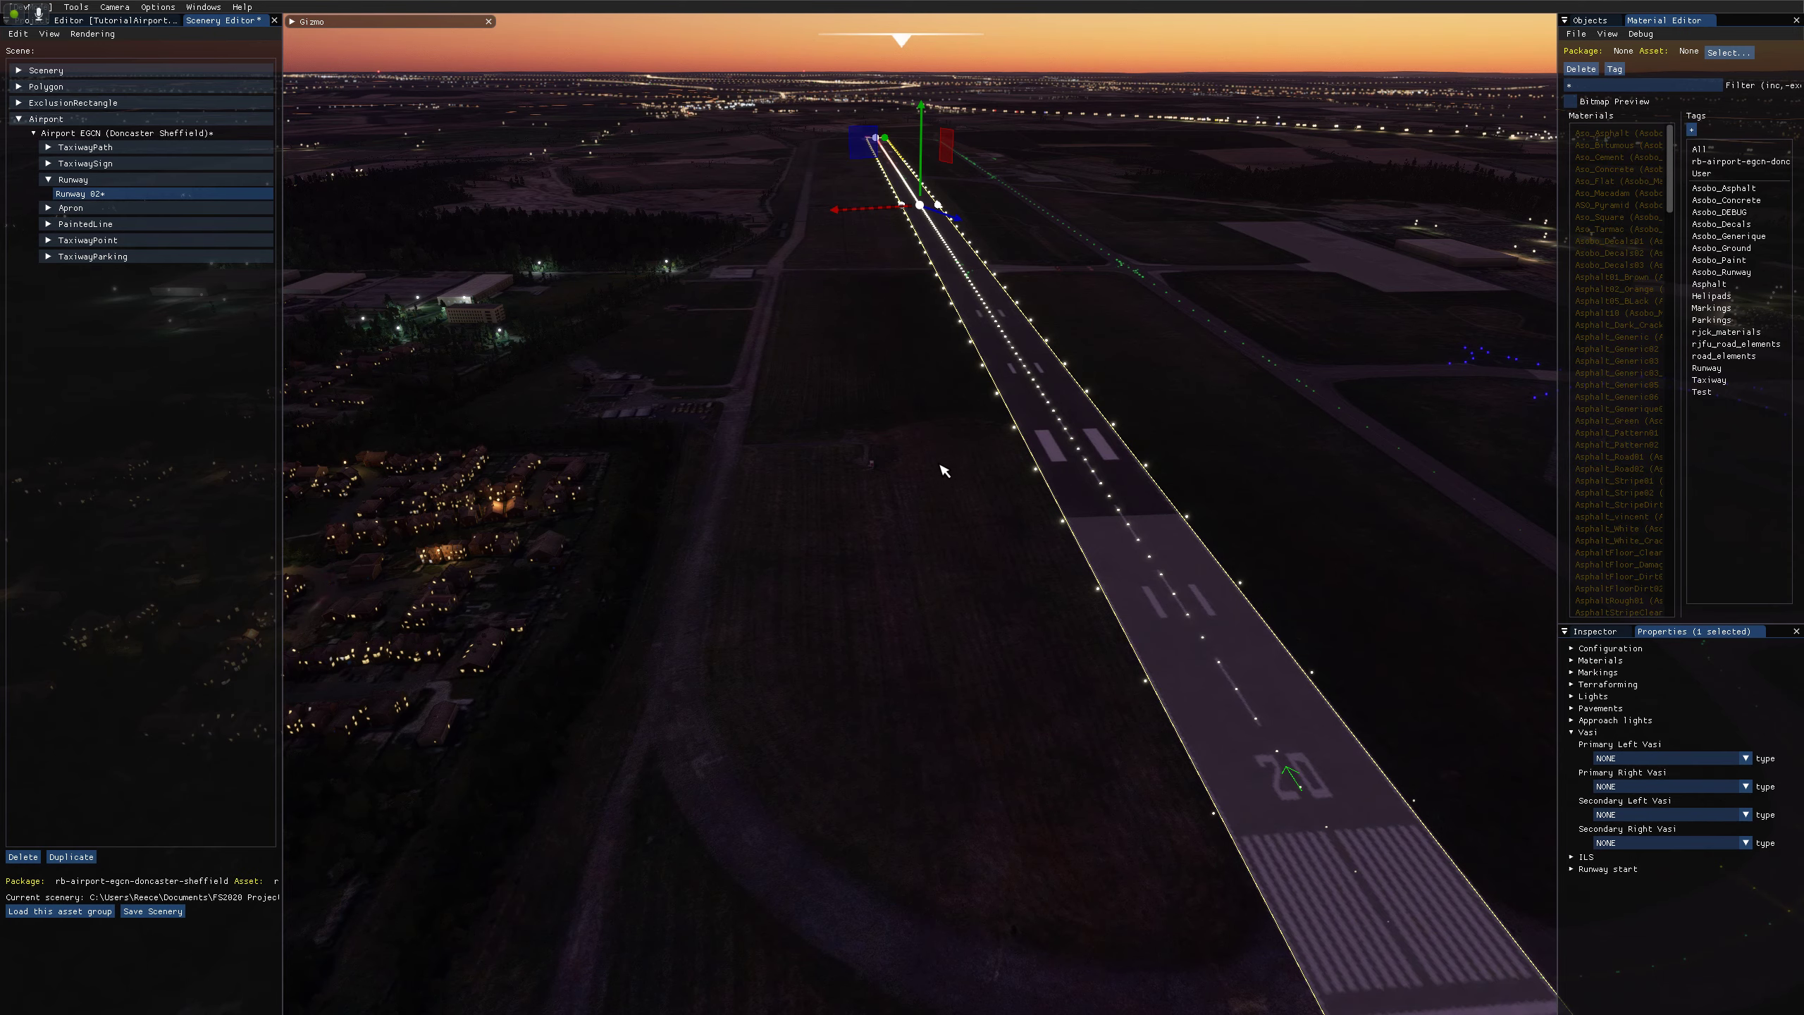
key("w")
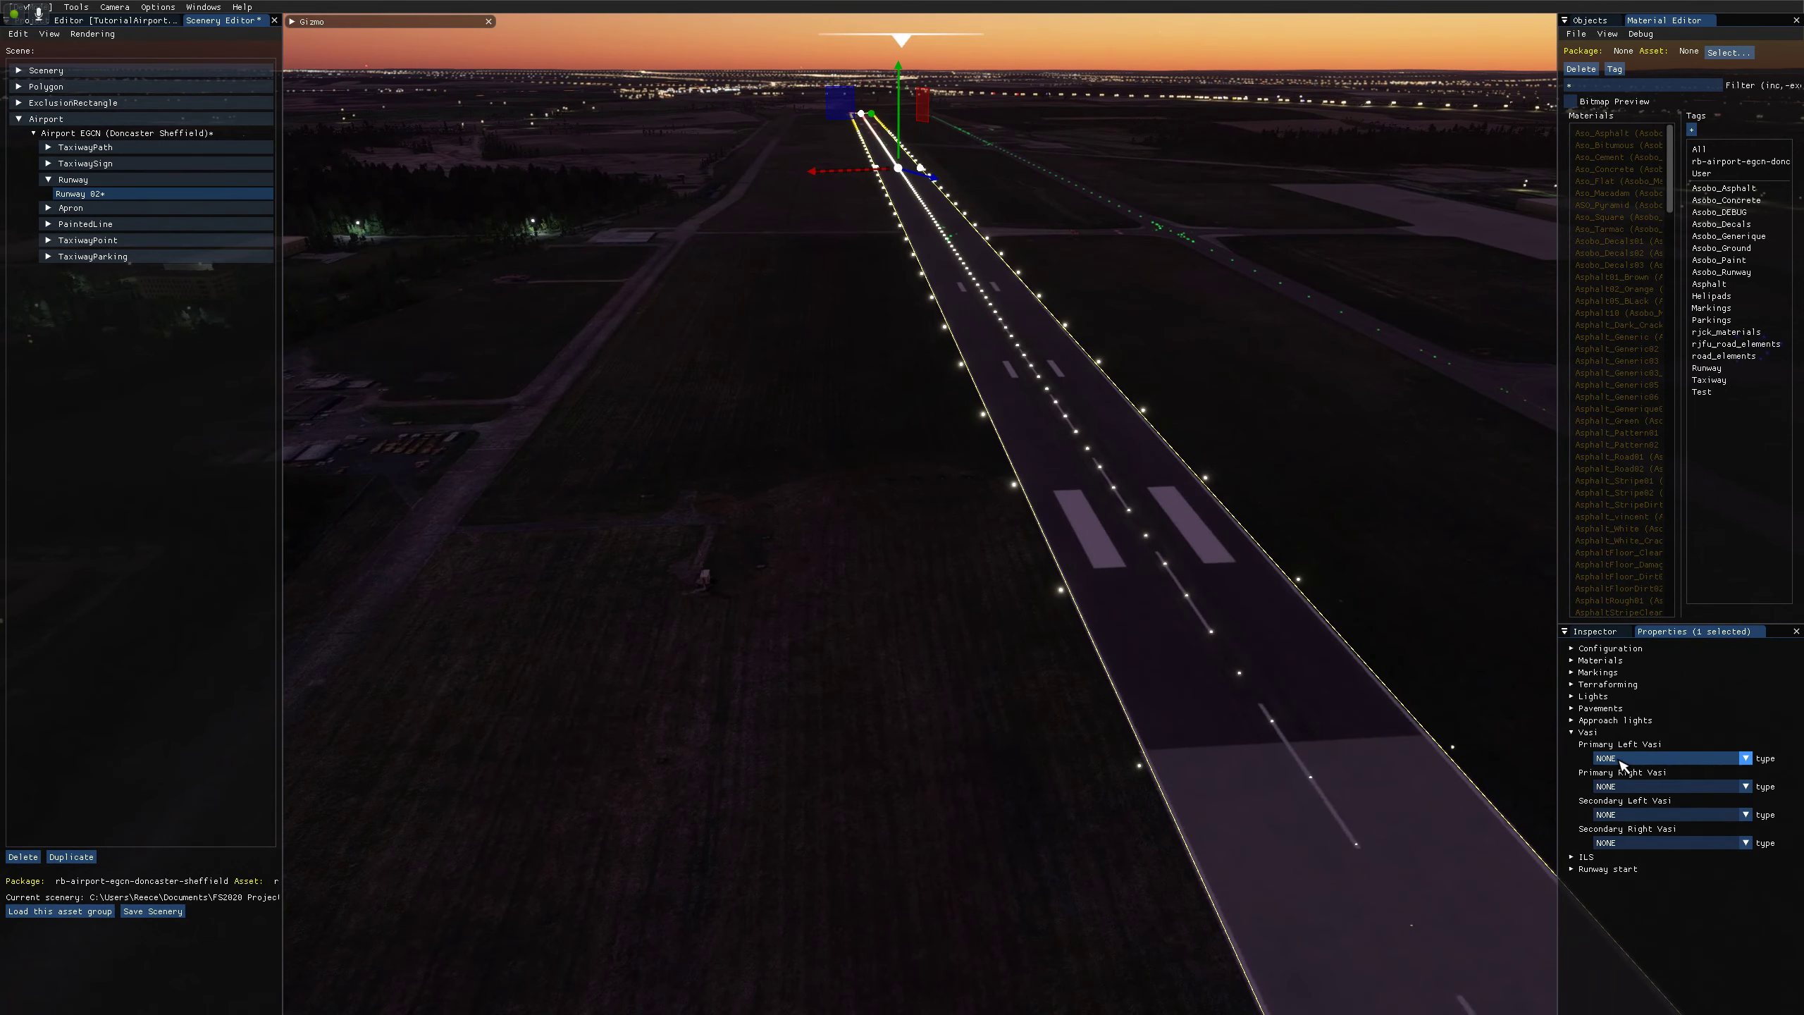
left_click(1644, 818)
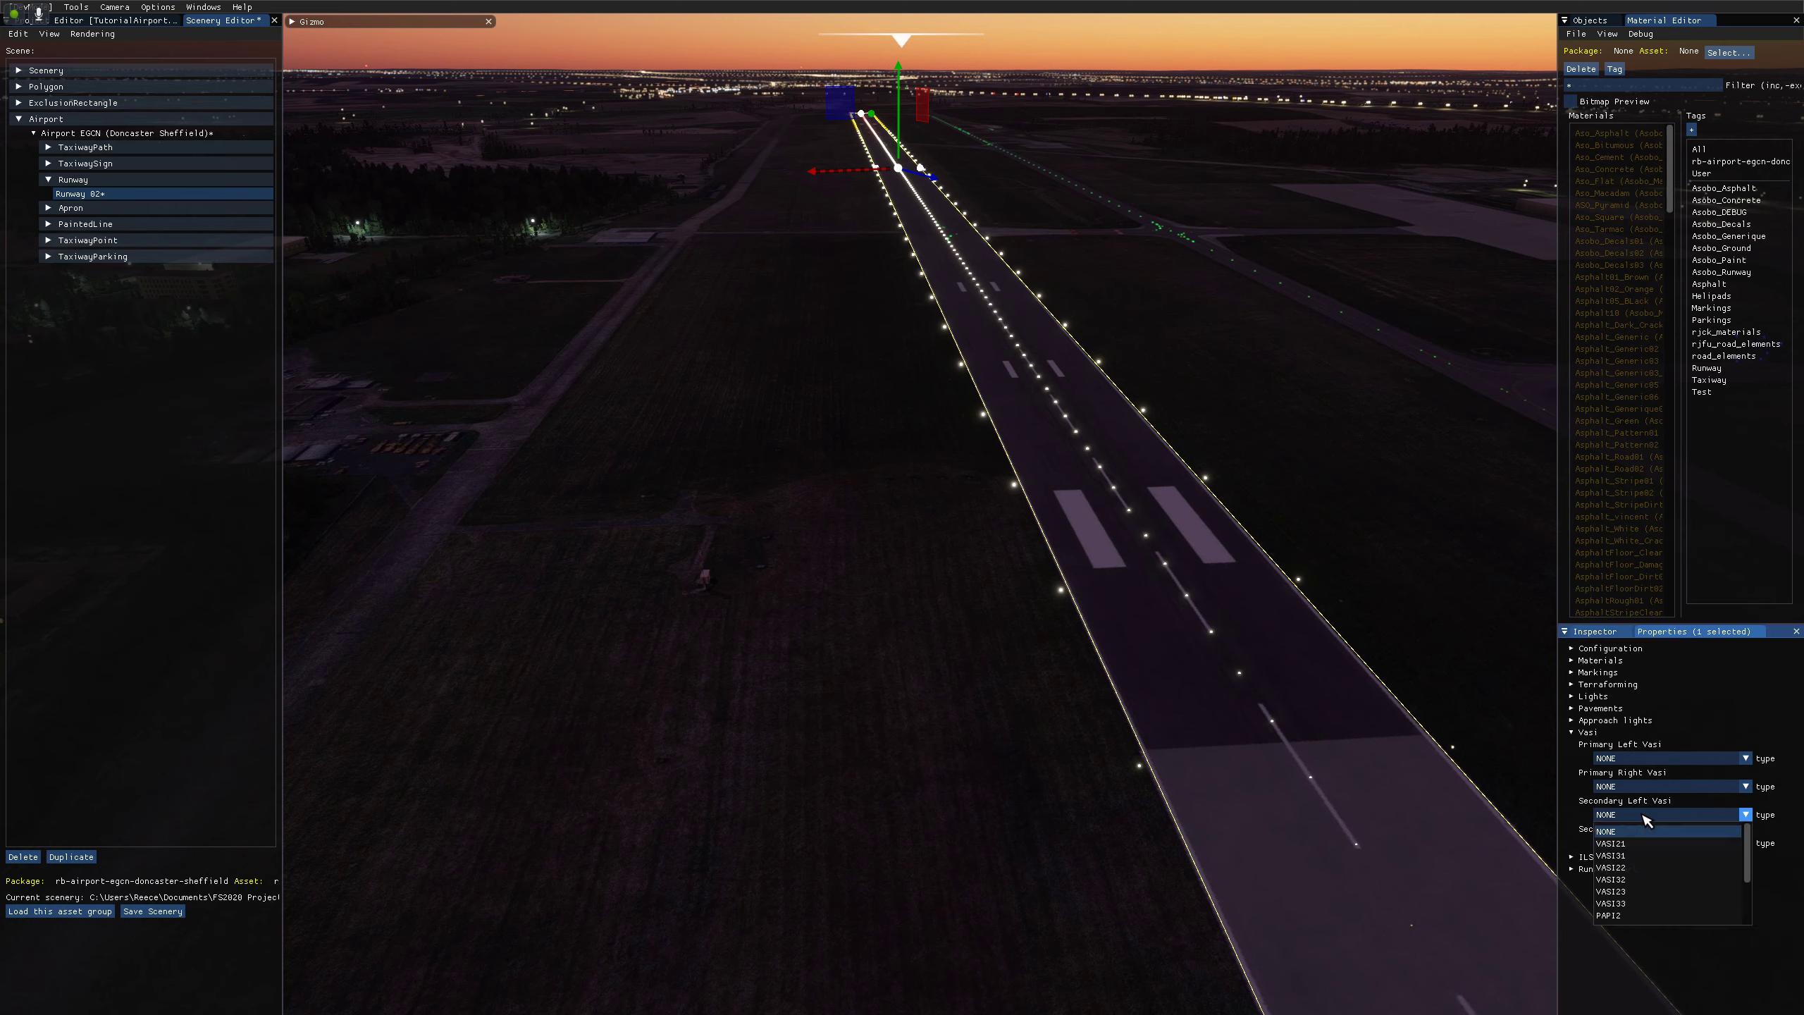
left_click(1675, 845)
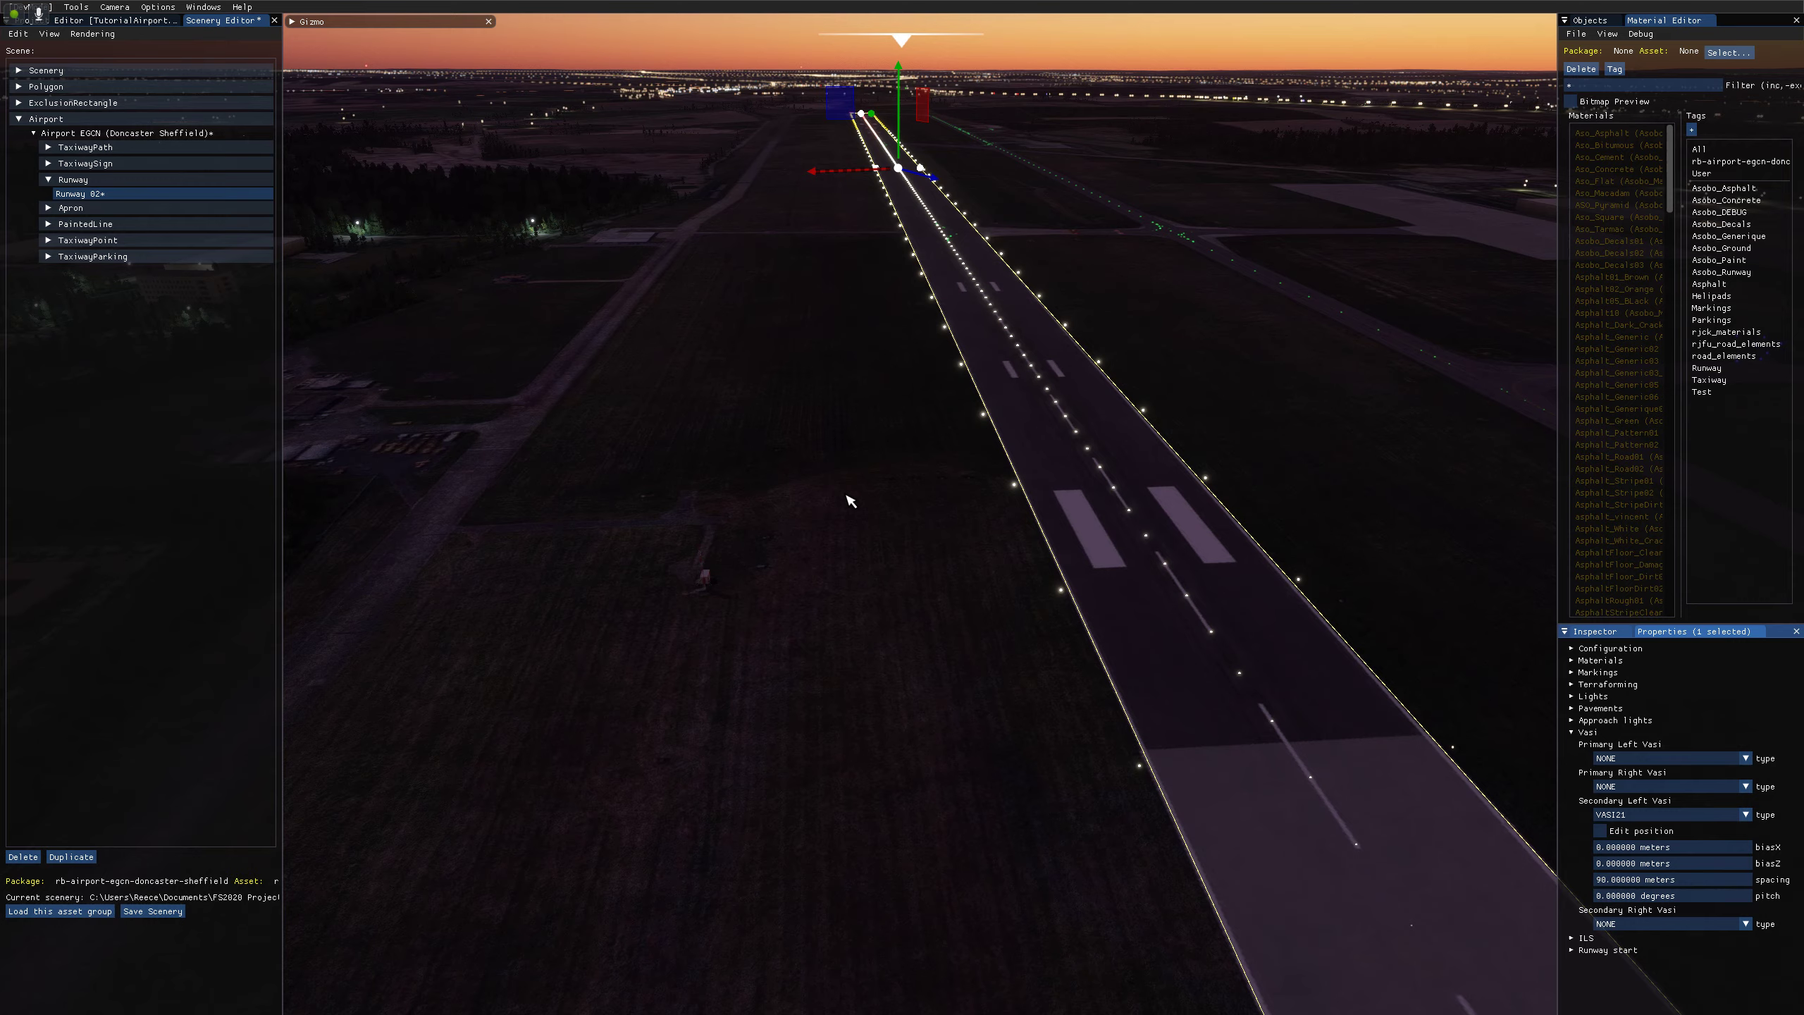
Enable position editing for the Secondary Left Vasi and move it off the runway to about 61 m biasX and 94 m biasZ.
key("w")
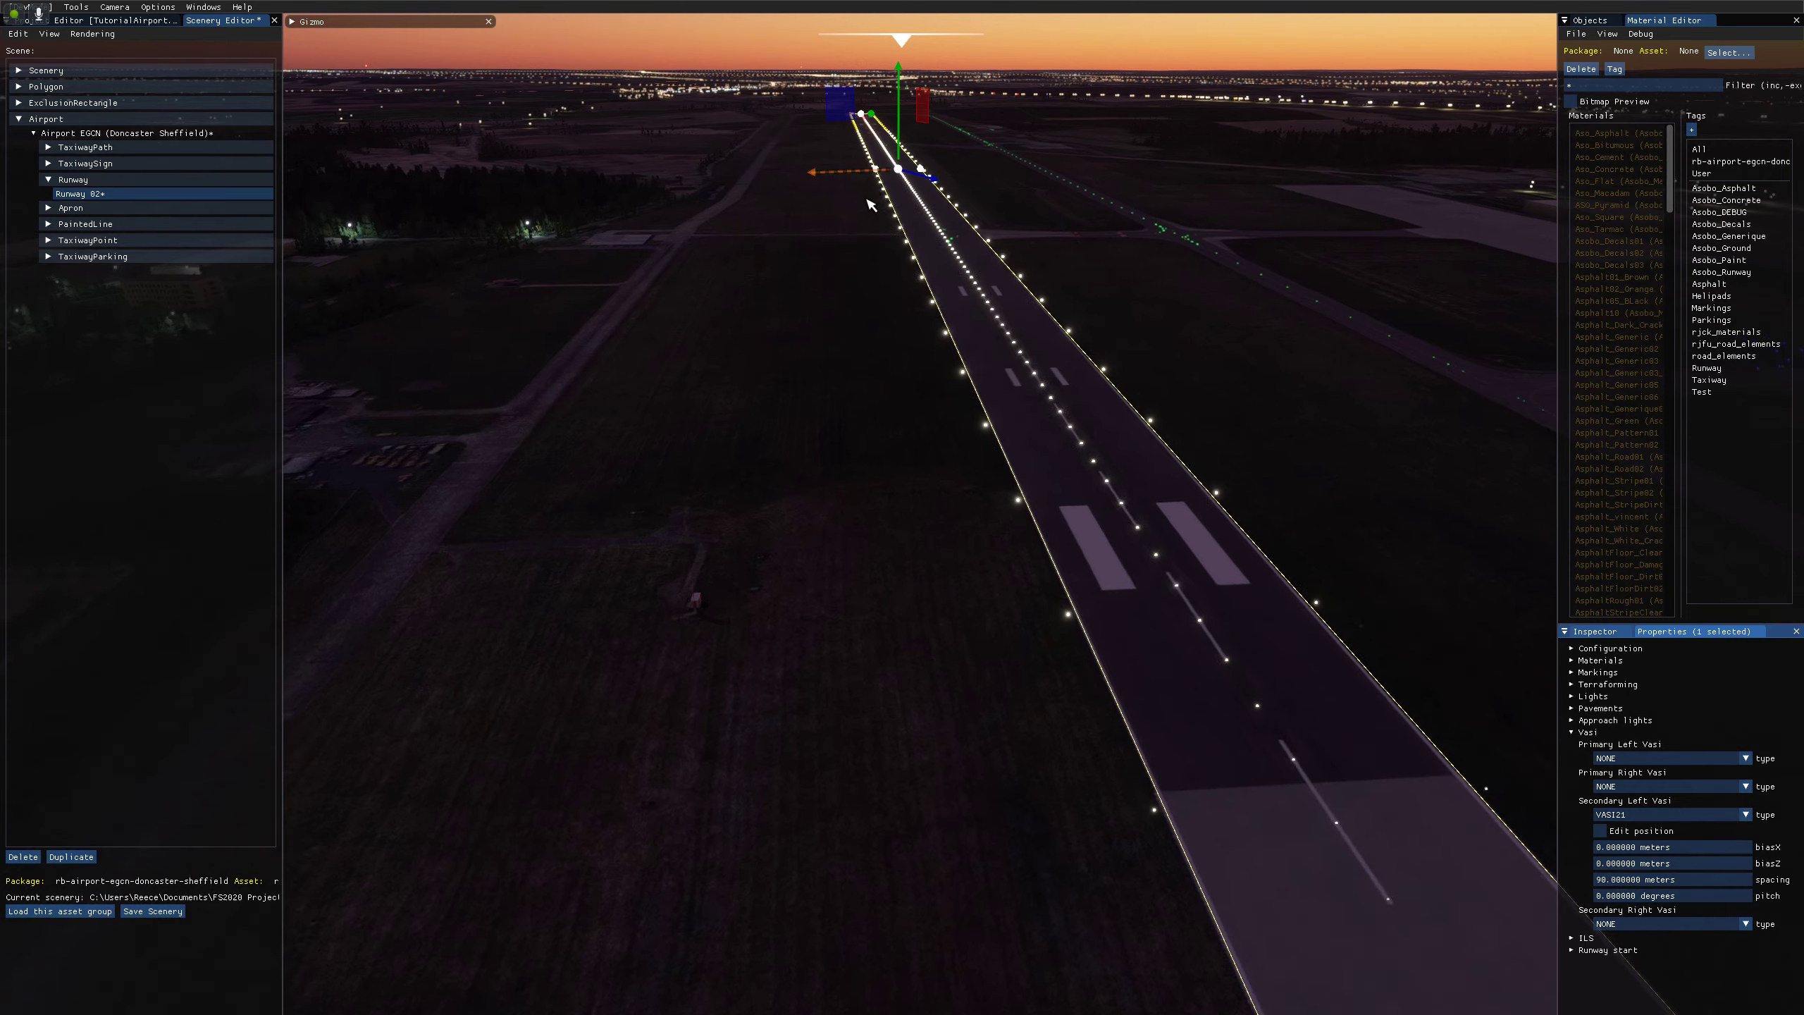
key("w")
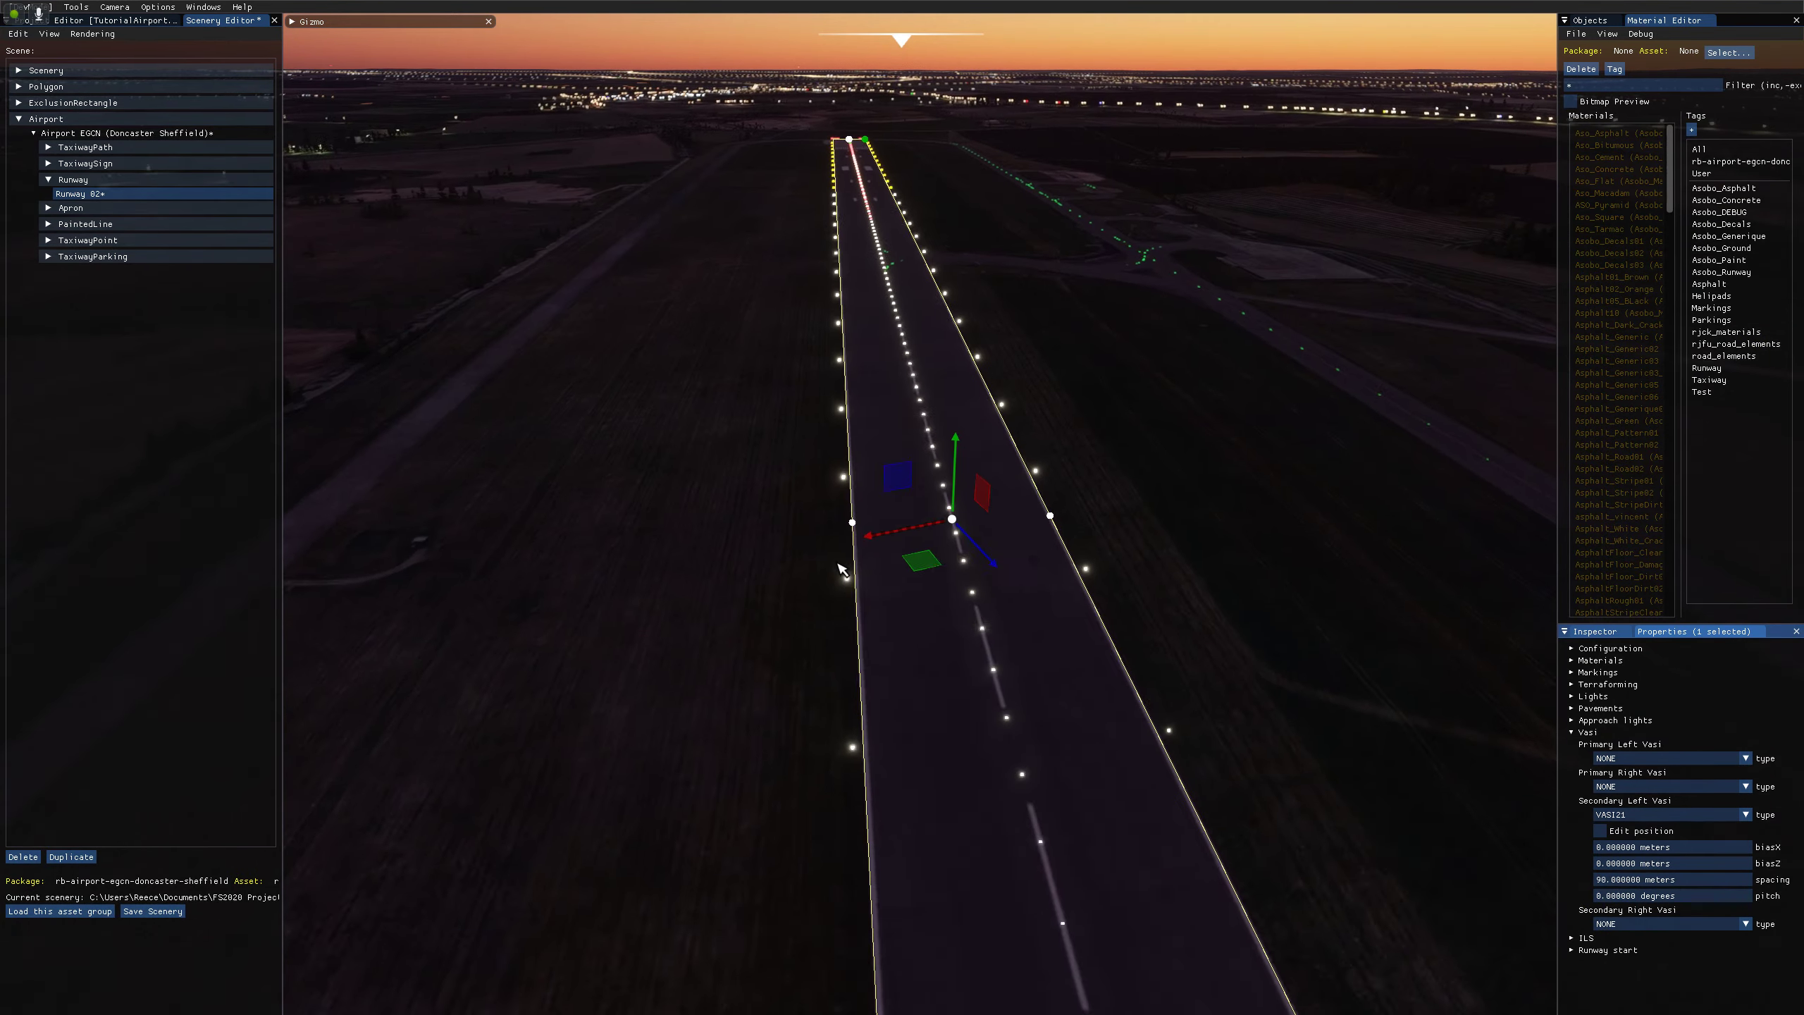
right_click_drag(844, 576, 1113, 552)
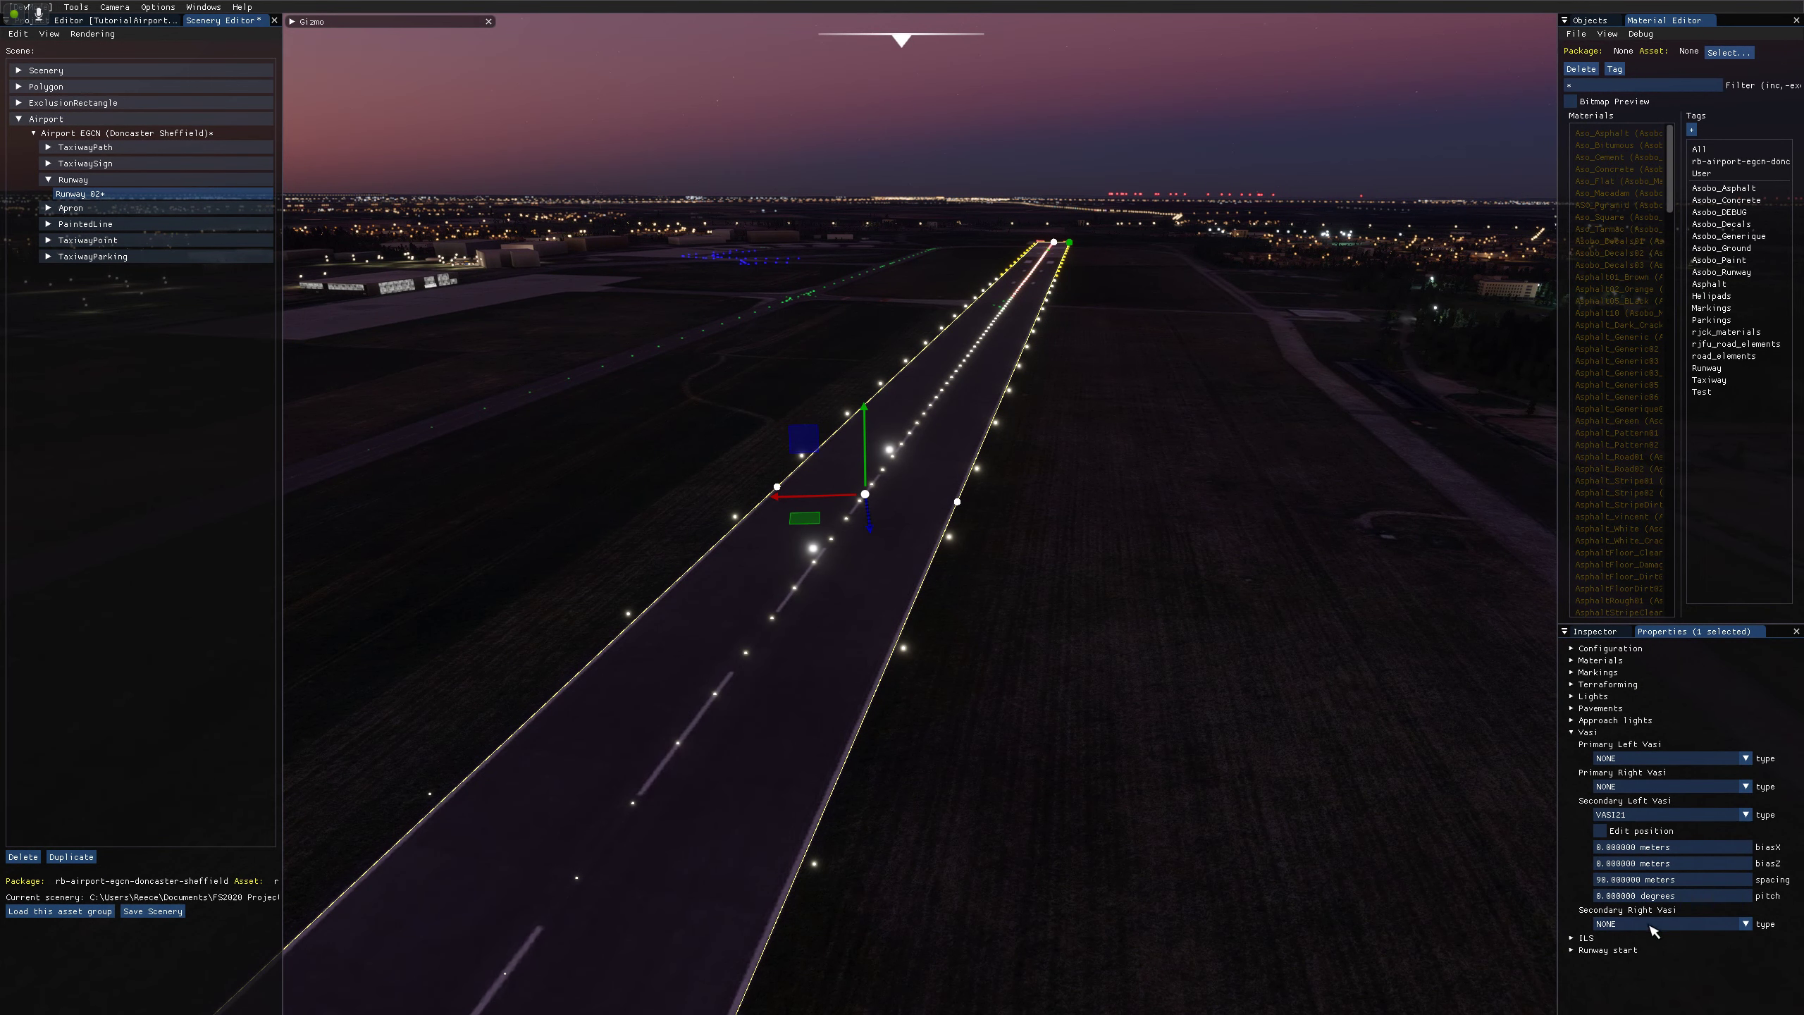
left_click(1601, 831)
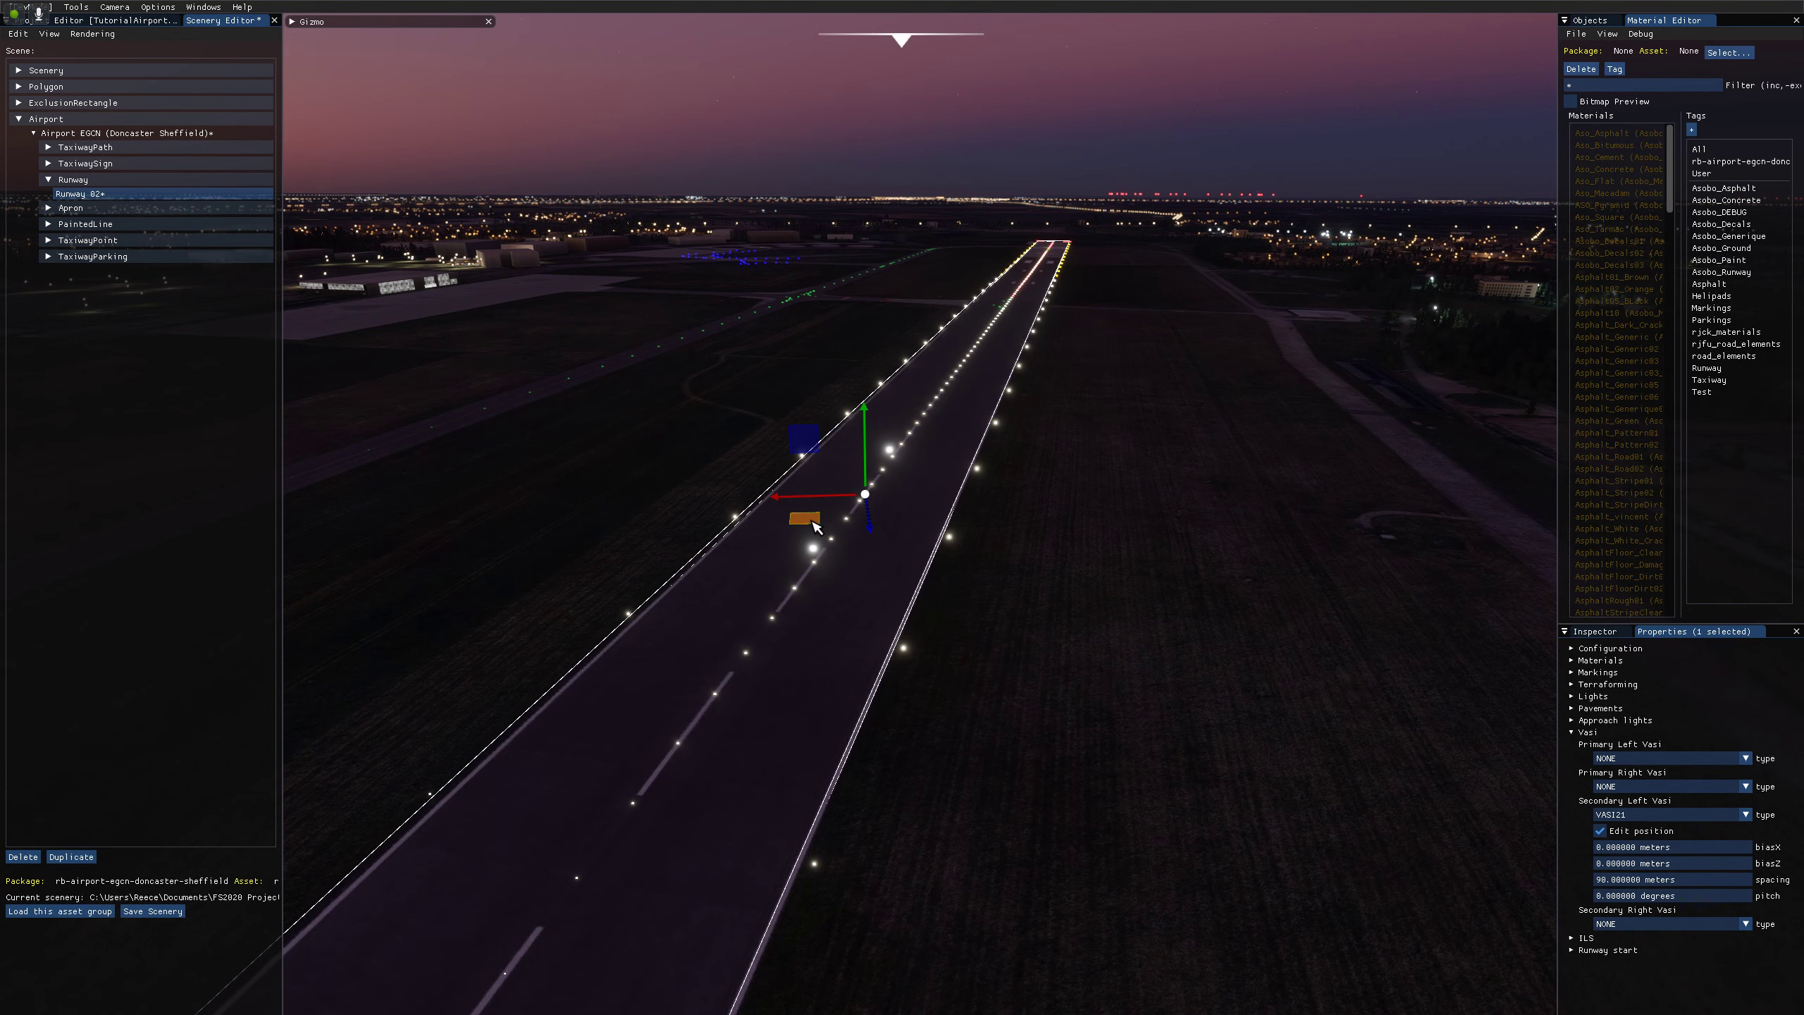
left_click_drag(813, 529, 966, 628)
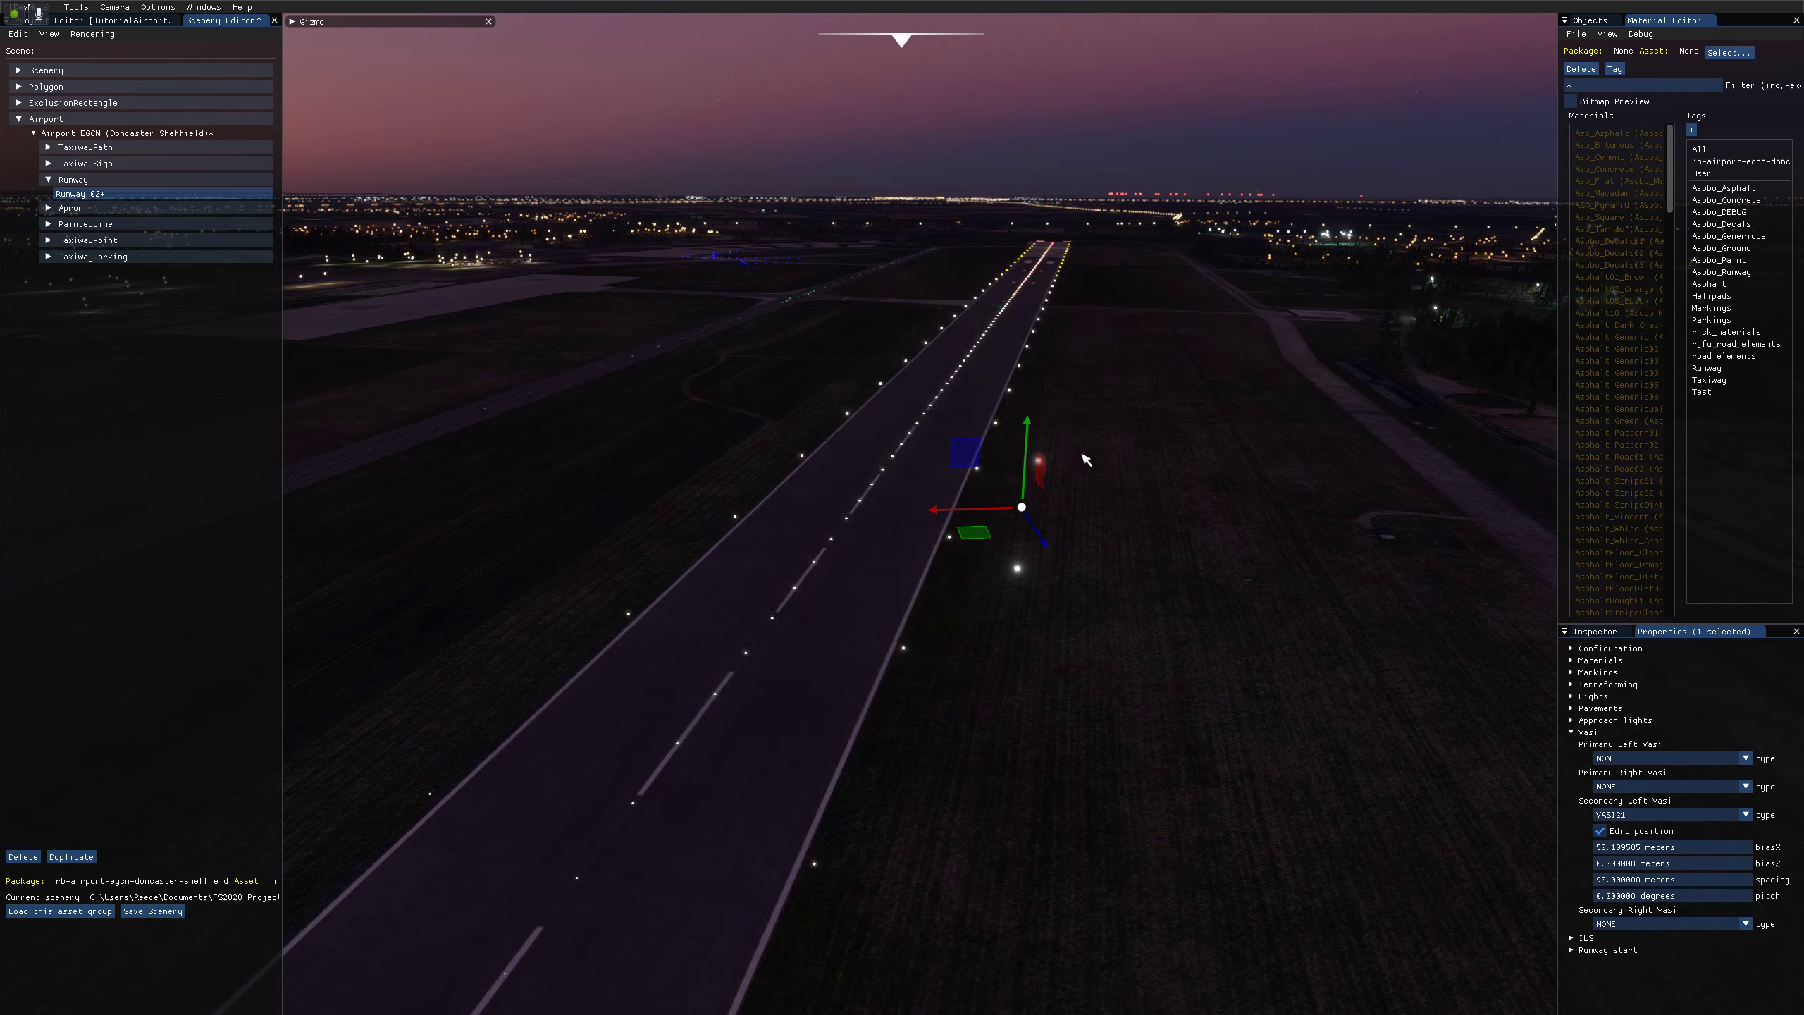
left_click_drag(986, 532, 1028, 452)
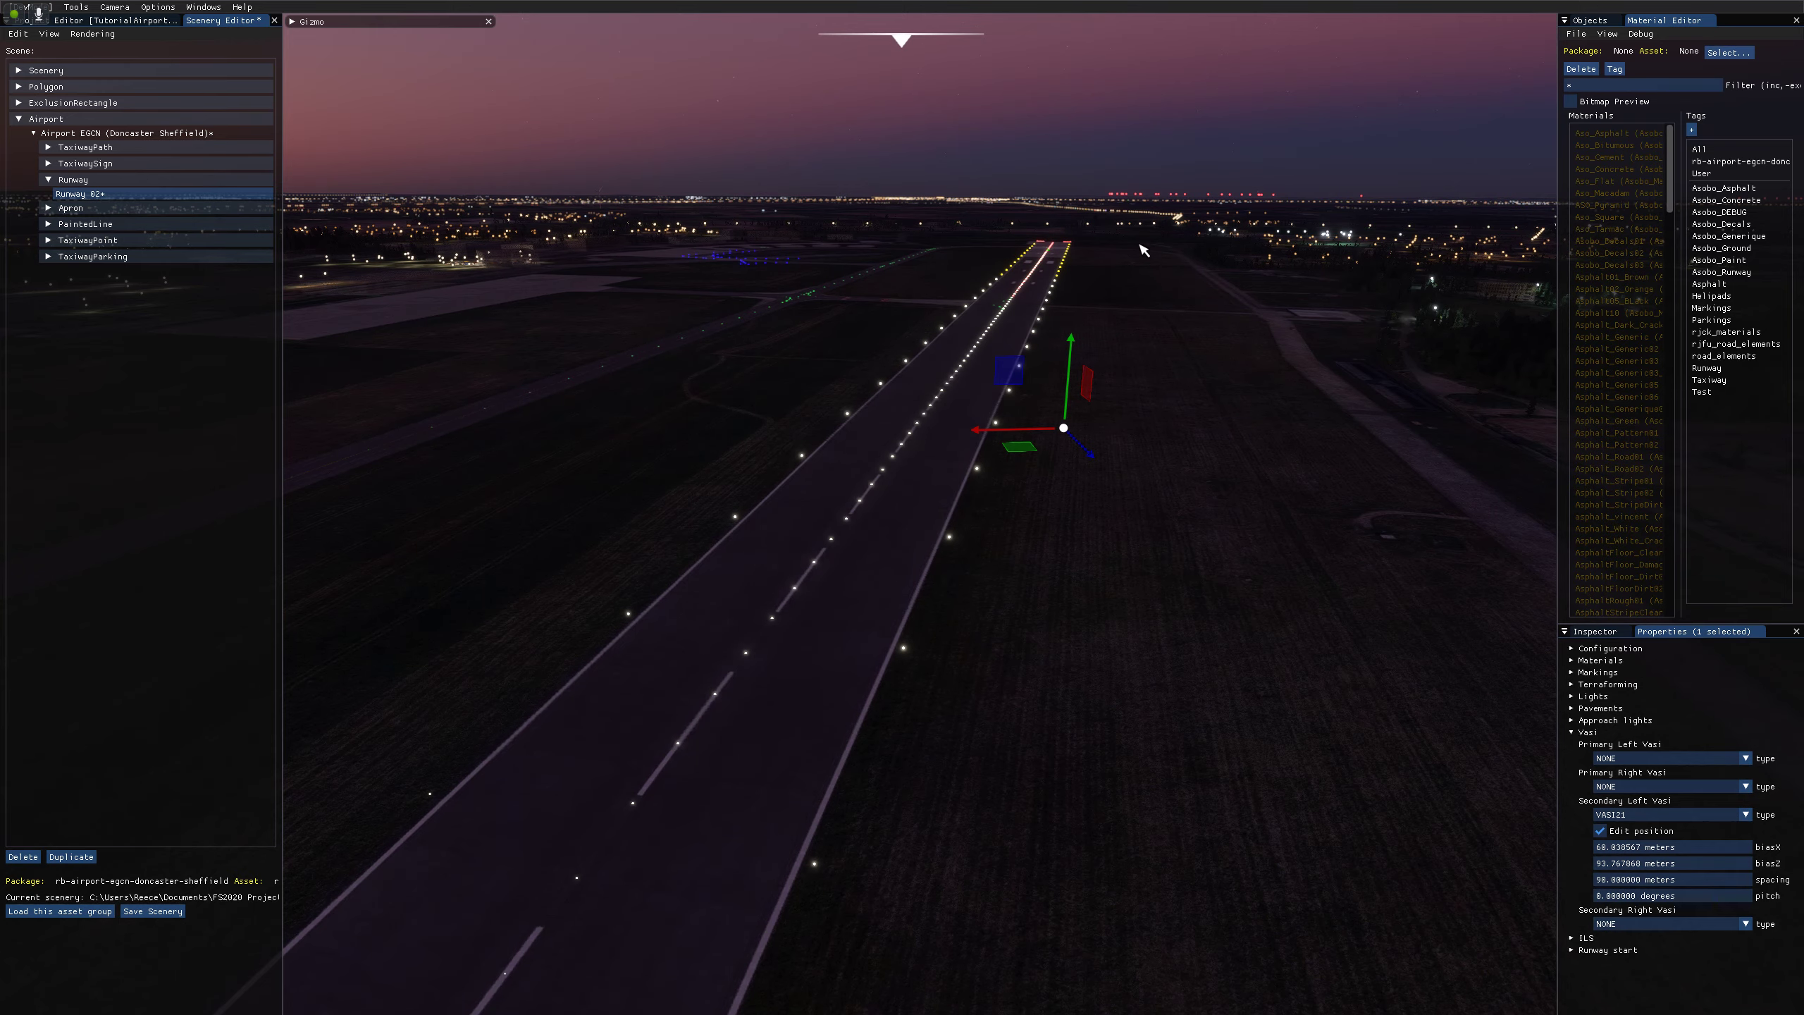
Move the Secondary Left Vasi along the runway towards the 20 touchdown zone, keeping it beside the runway at about 61 m biasX.
right_click_drag(1257, 432, 1004, 441)
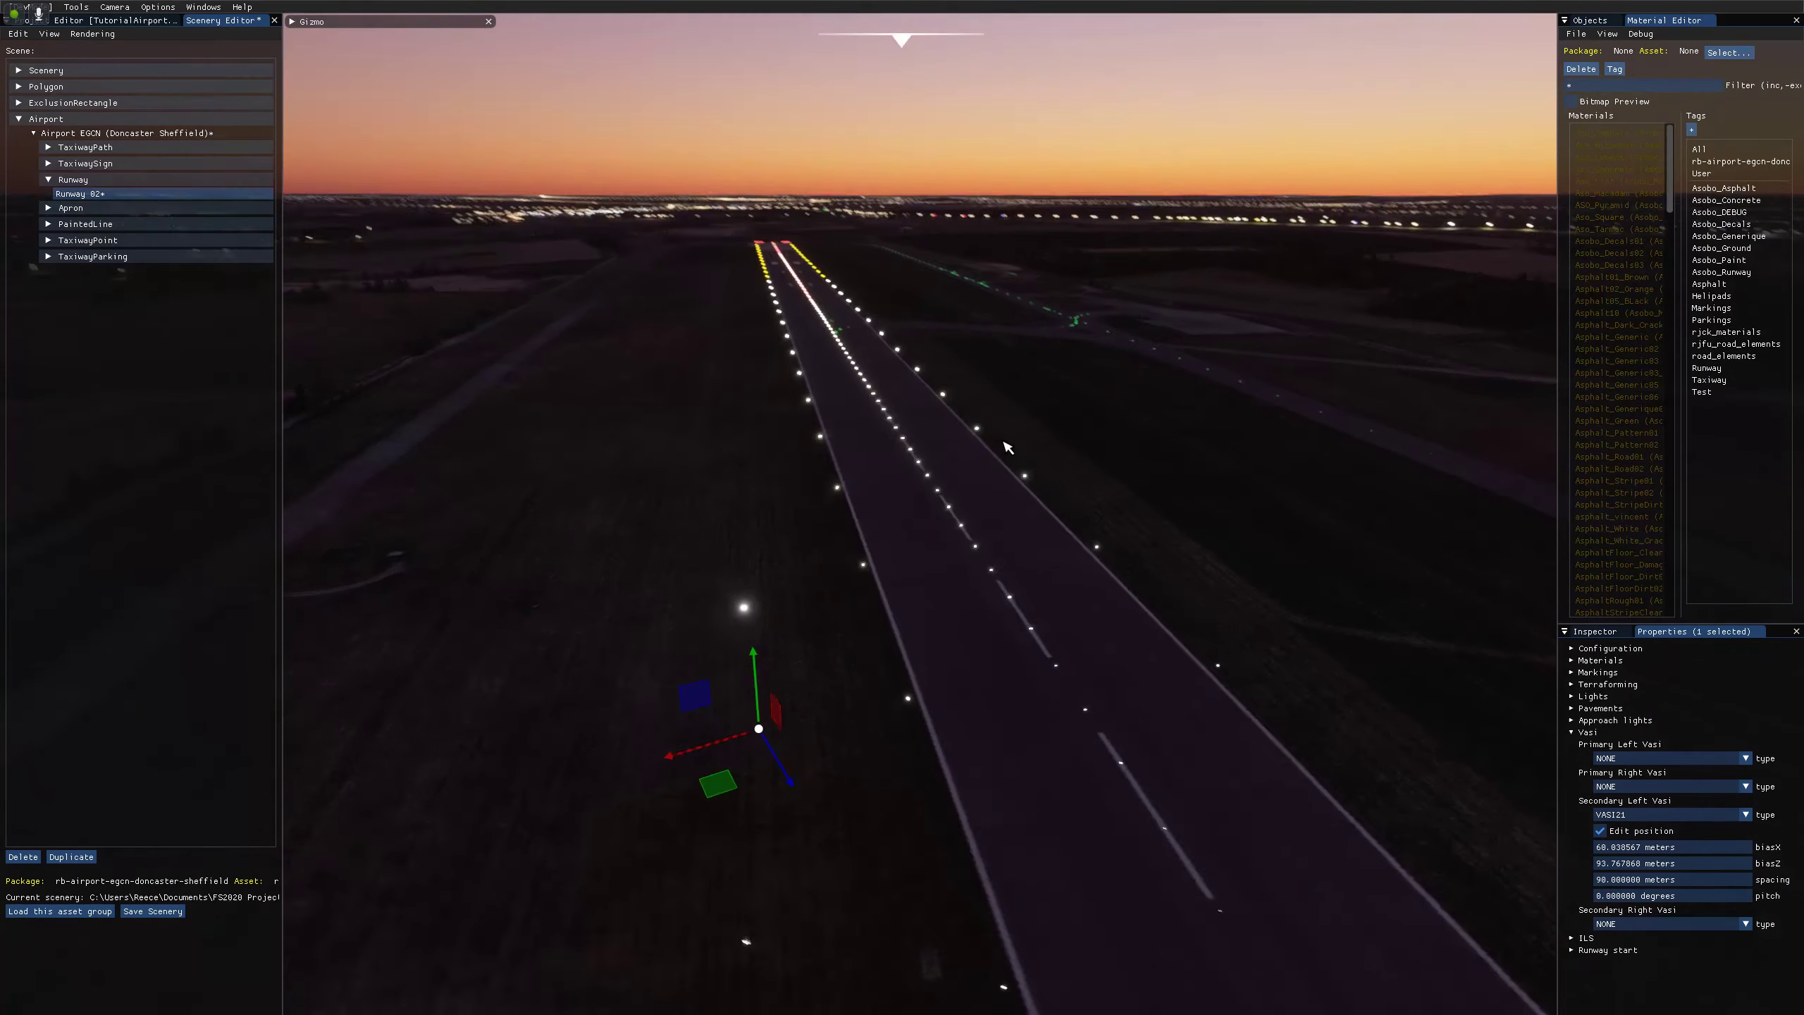
key("s")
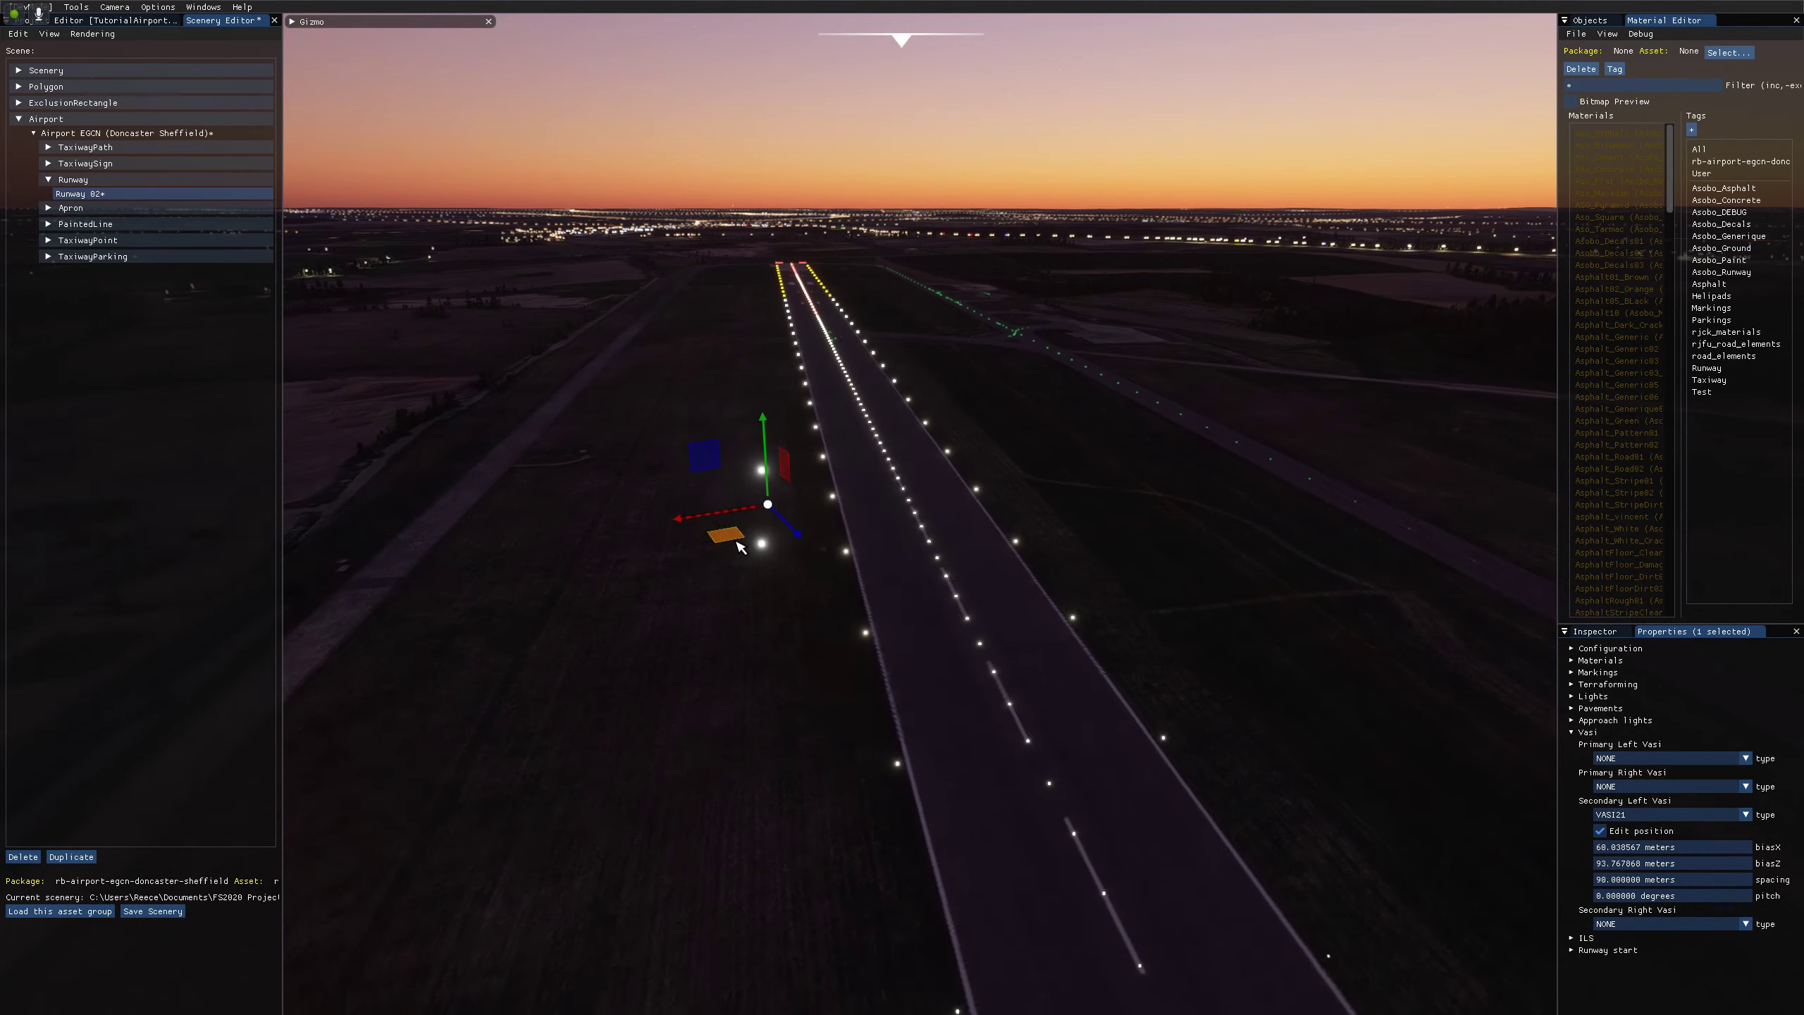
key("s")
key("s")
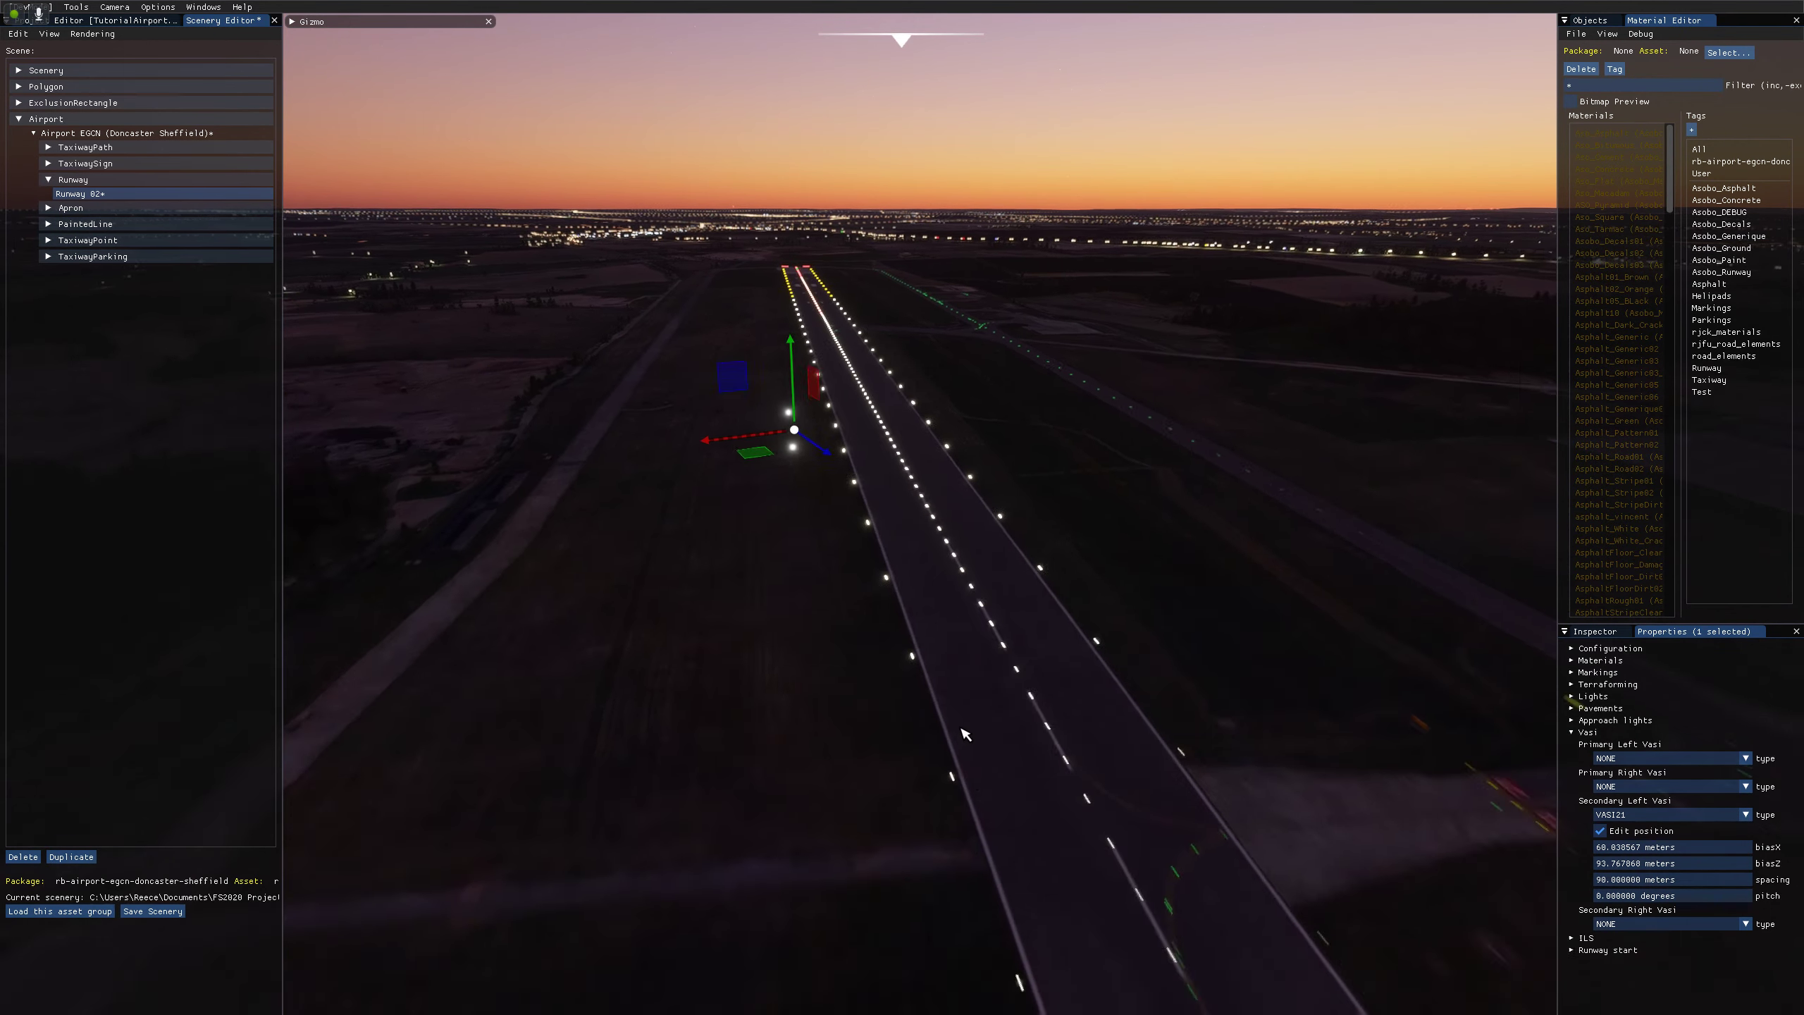
key("r")
right_click_drag(858, 422, 837, 406)
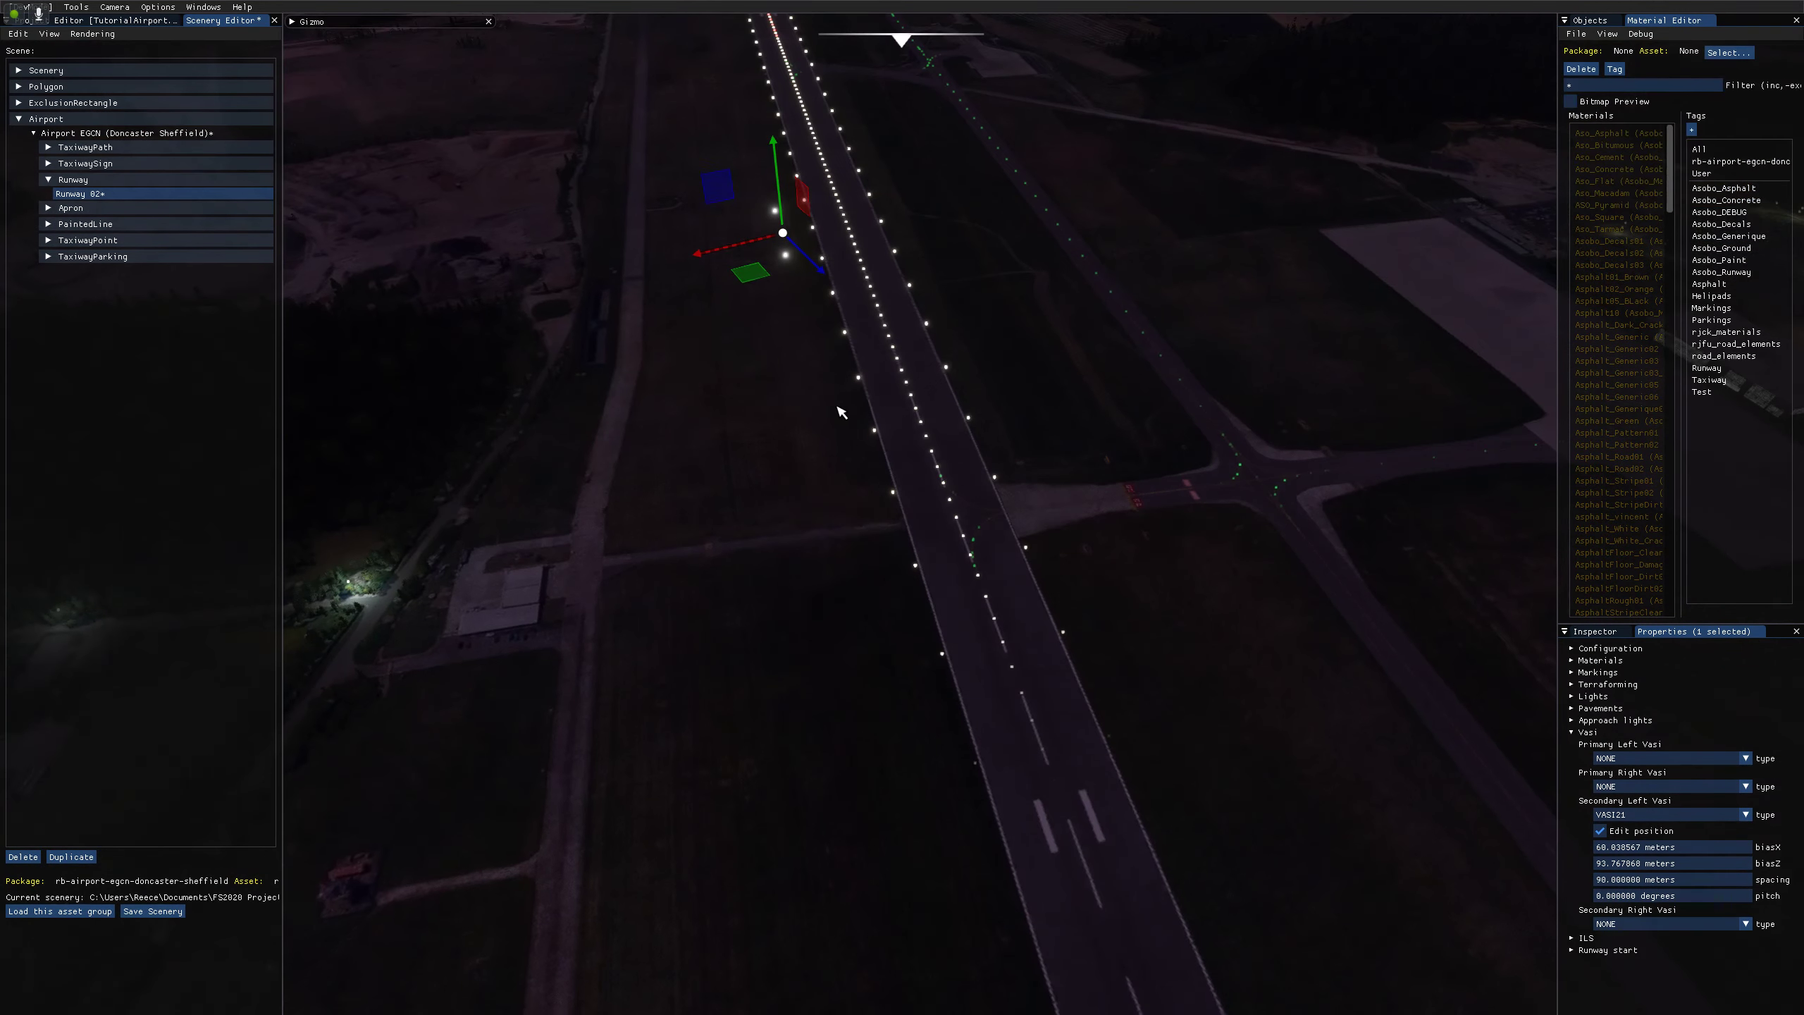
left_click_drag(757, 279, 973, 831)
key("s")
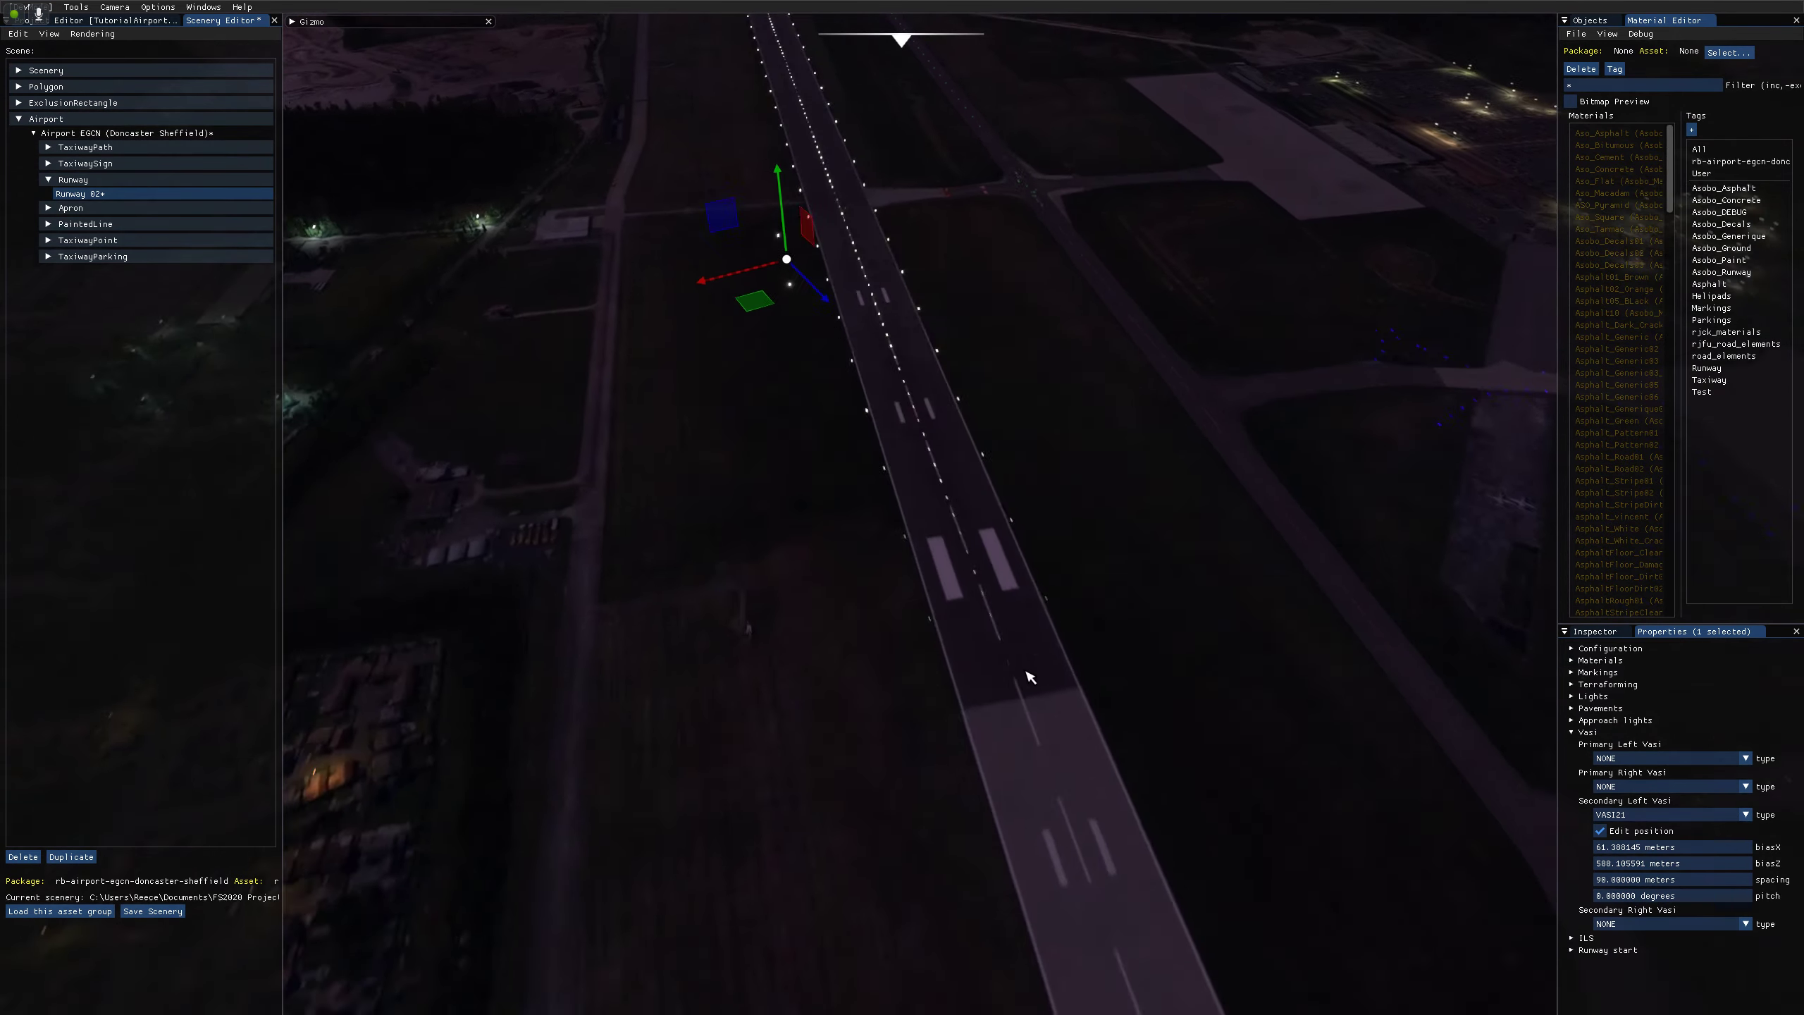
Adjust the simulation's time of day to 3:54 PM in the weather settings and close them.
scroll(818, 539, "up", 4)
right_click_drag(817, 540, 894, 588)
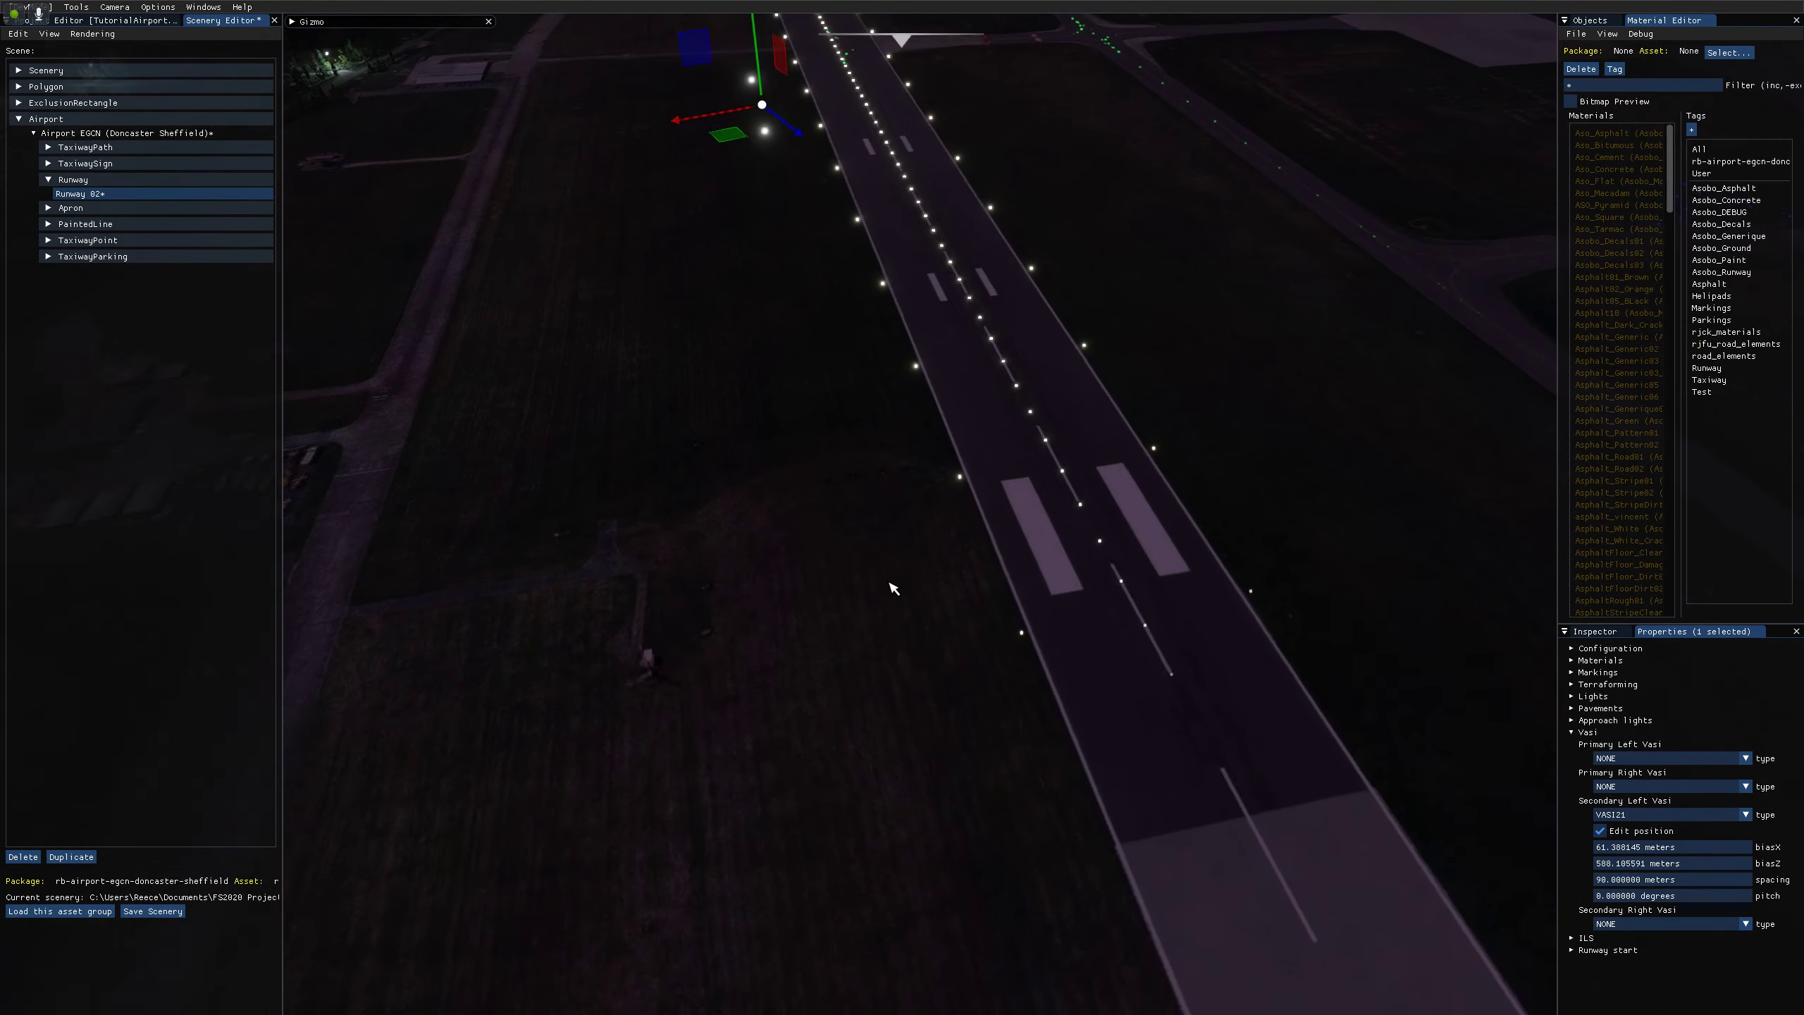
scroll(894, 588, "up", 3)
mouse_move(950, 95)
left_click(1210, 100)
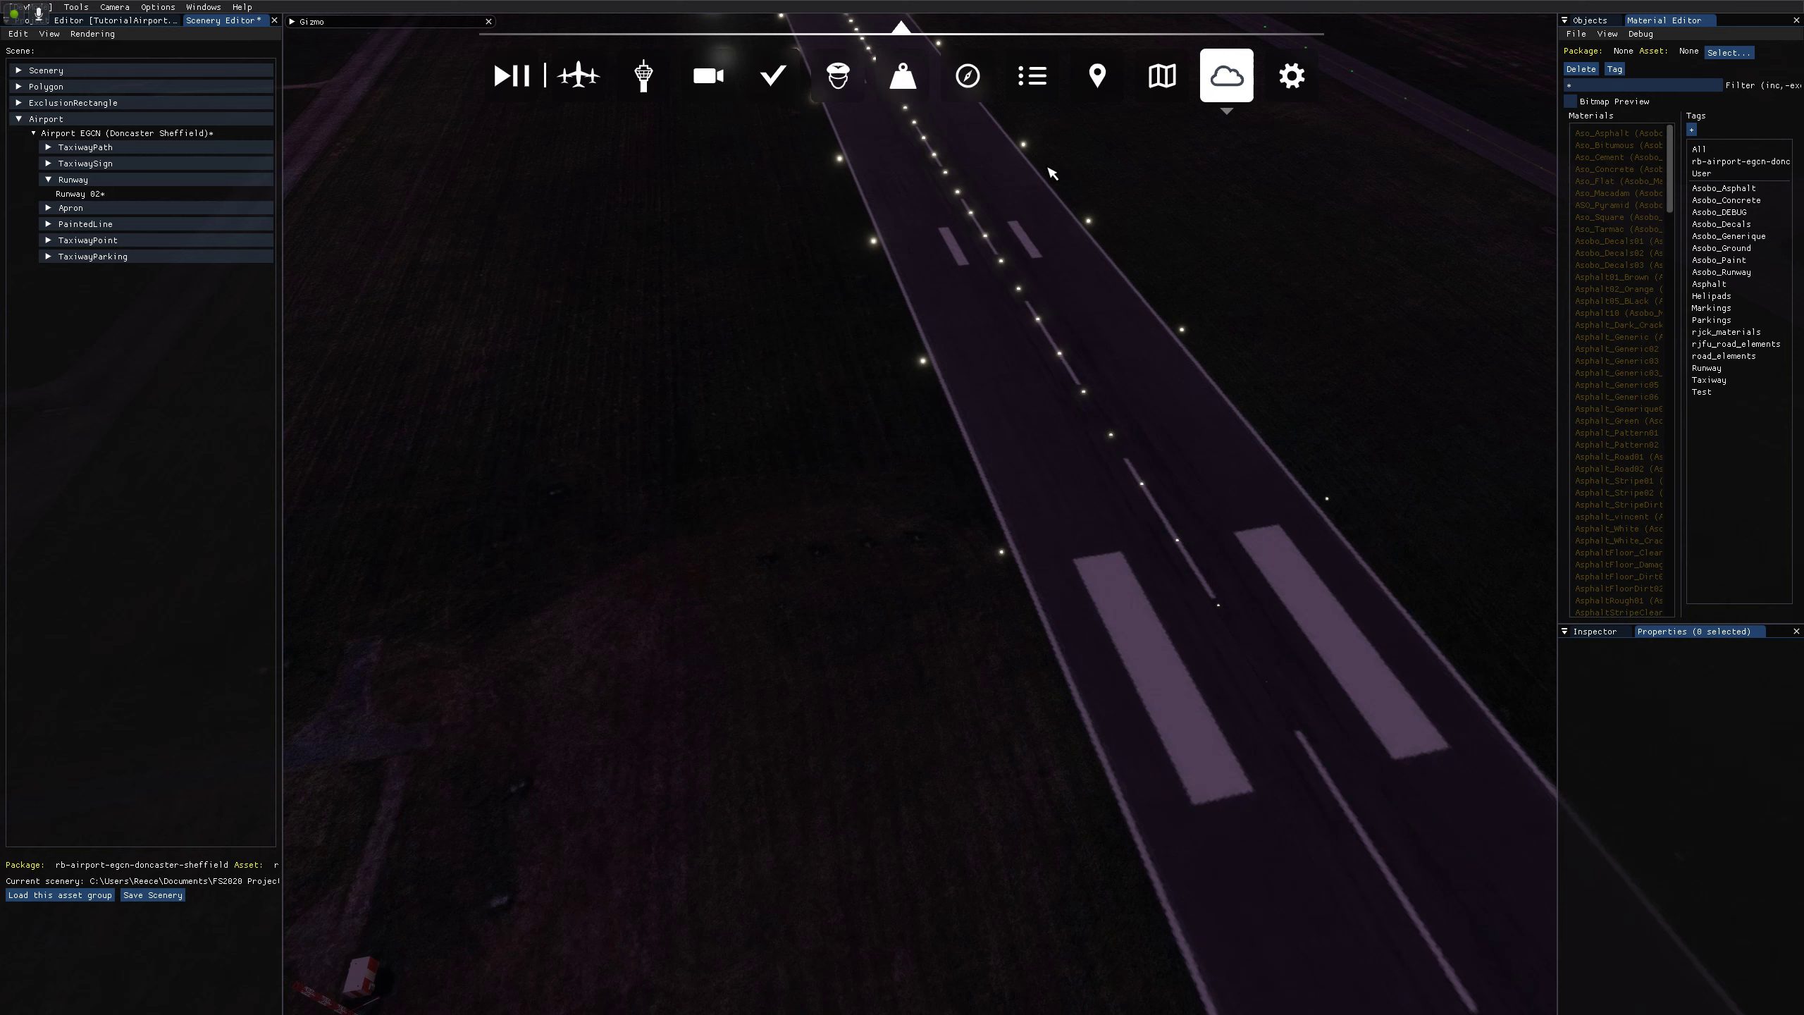
left_click_drag(932, 218, 929, 216)
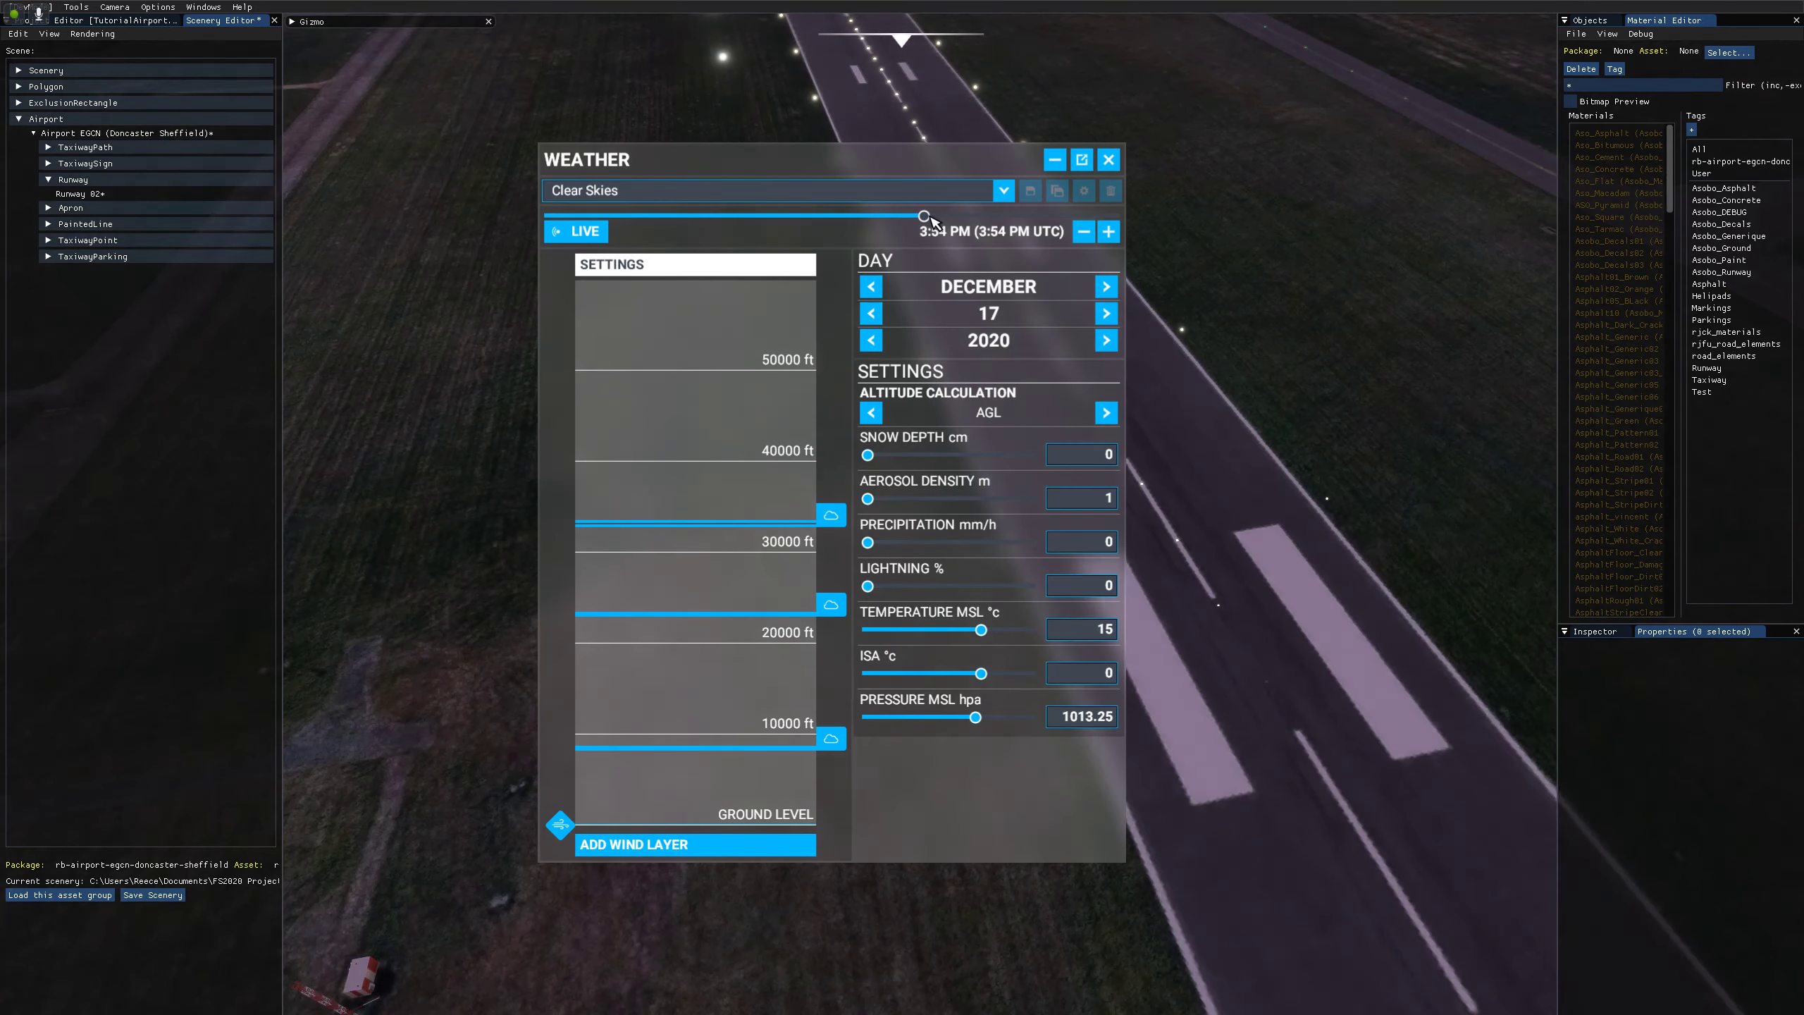
left_click(1108, 160)
scroll(751, 187, "down", 3)
scroll(736, 226, "up", 3)
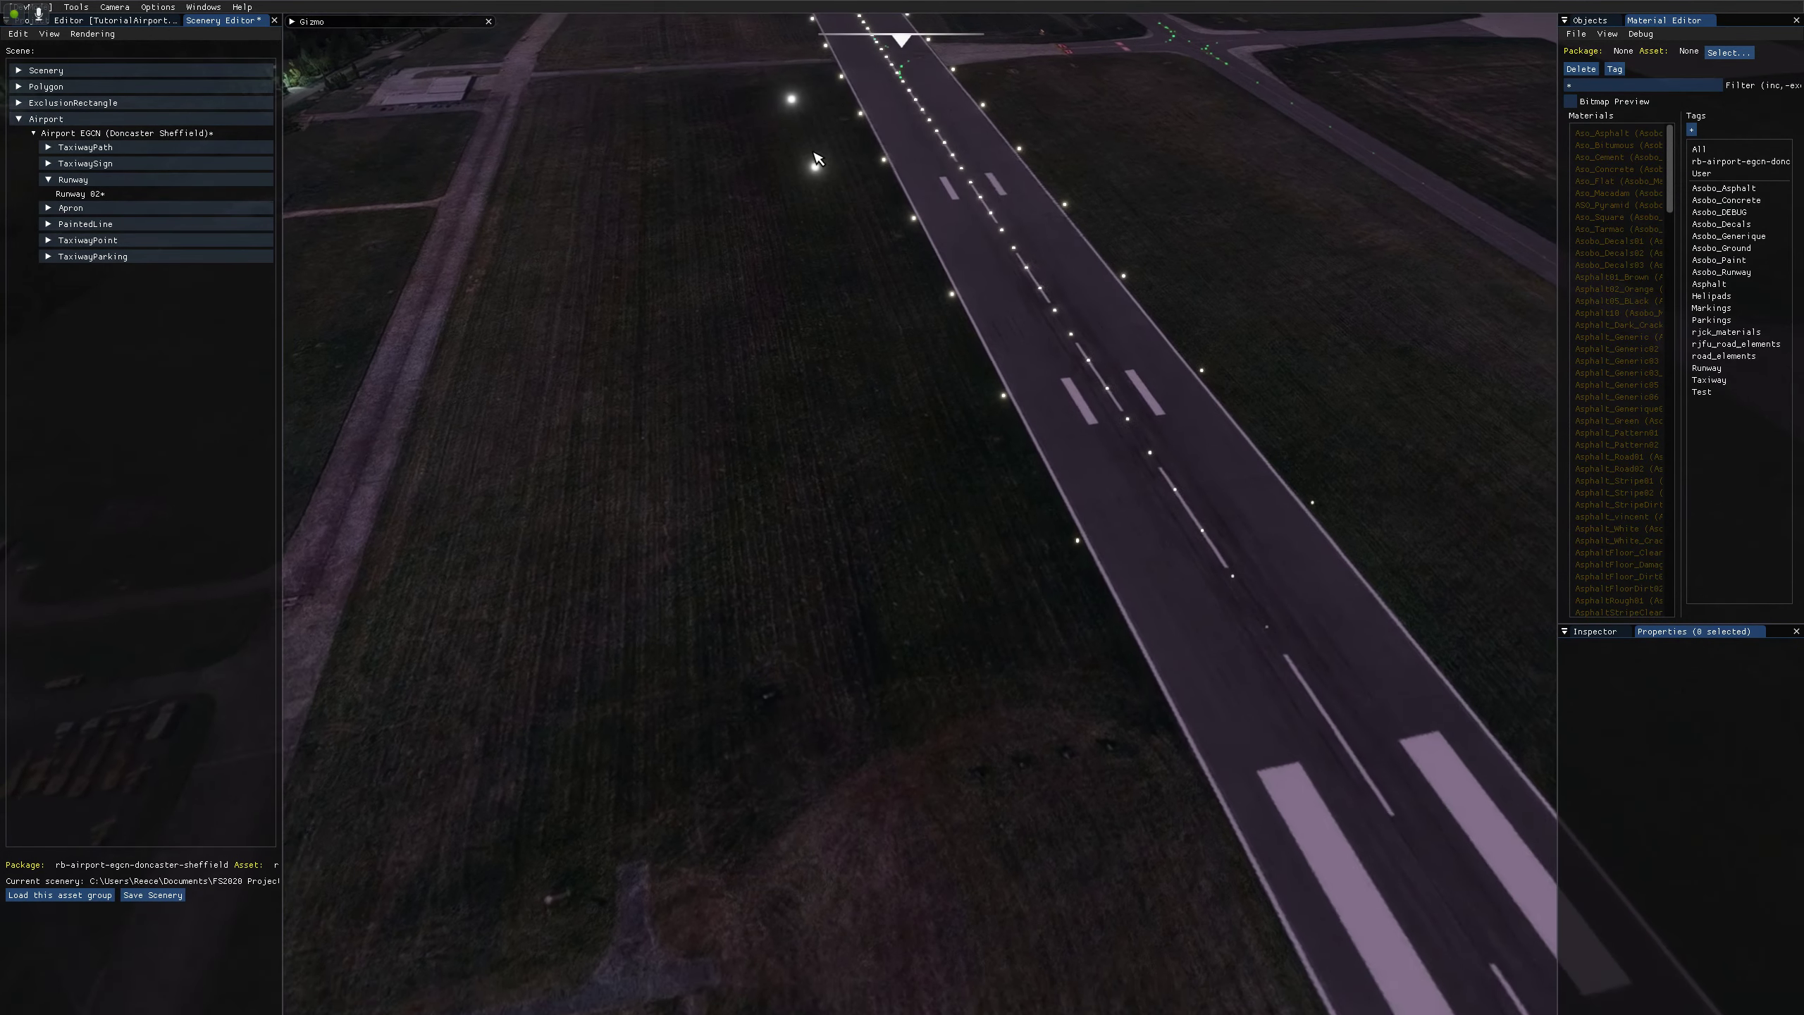
Reselect the runway and move the Secondary Left Vasi beside the touchdown markings, at about 58 m biasX and 924 m biasZ.
left_click(936, 261)
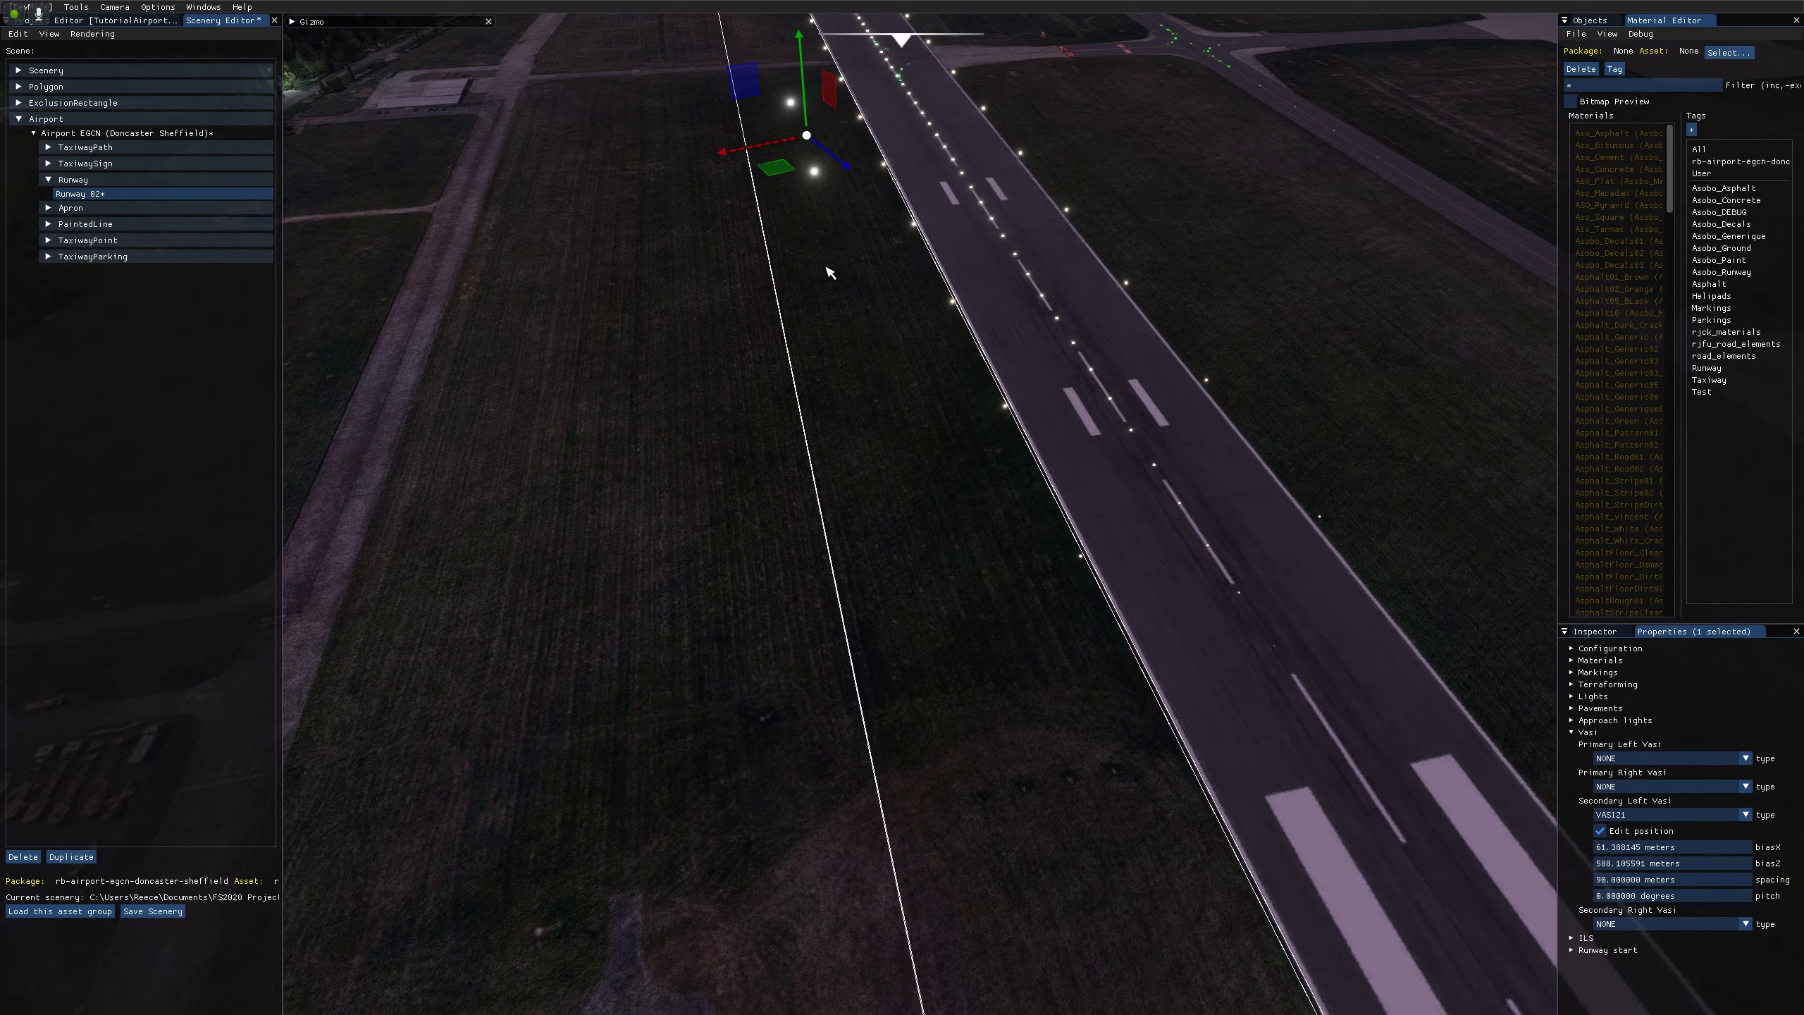
left_click_drag(793, 209, 1060, 856)
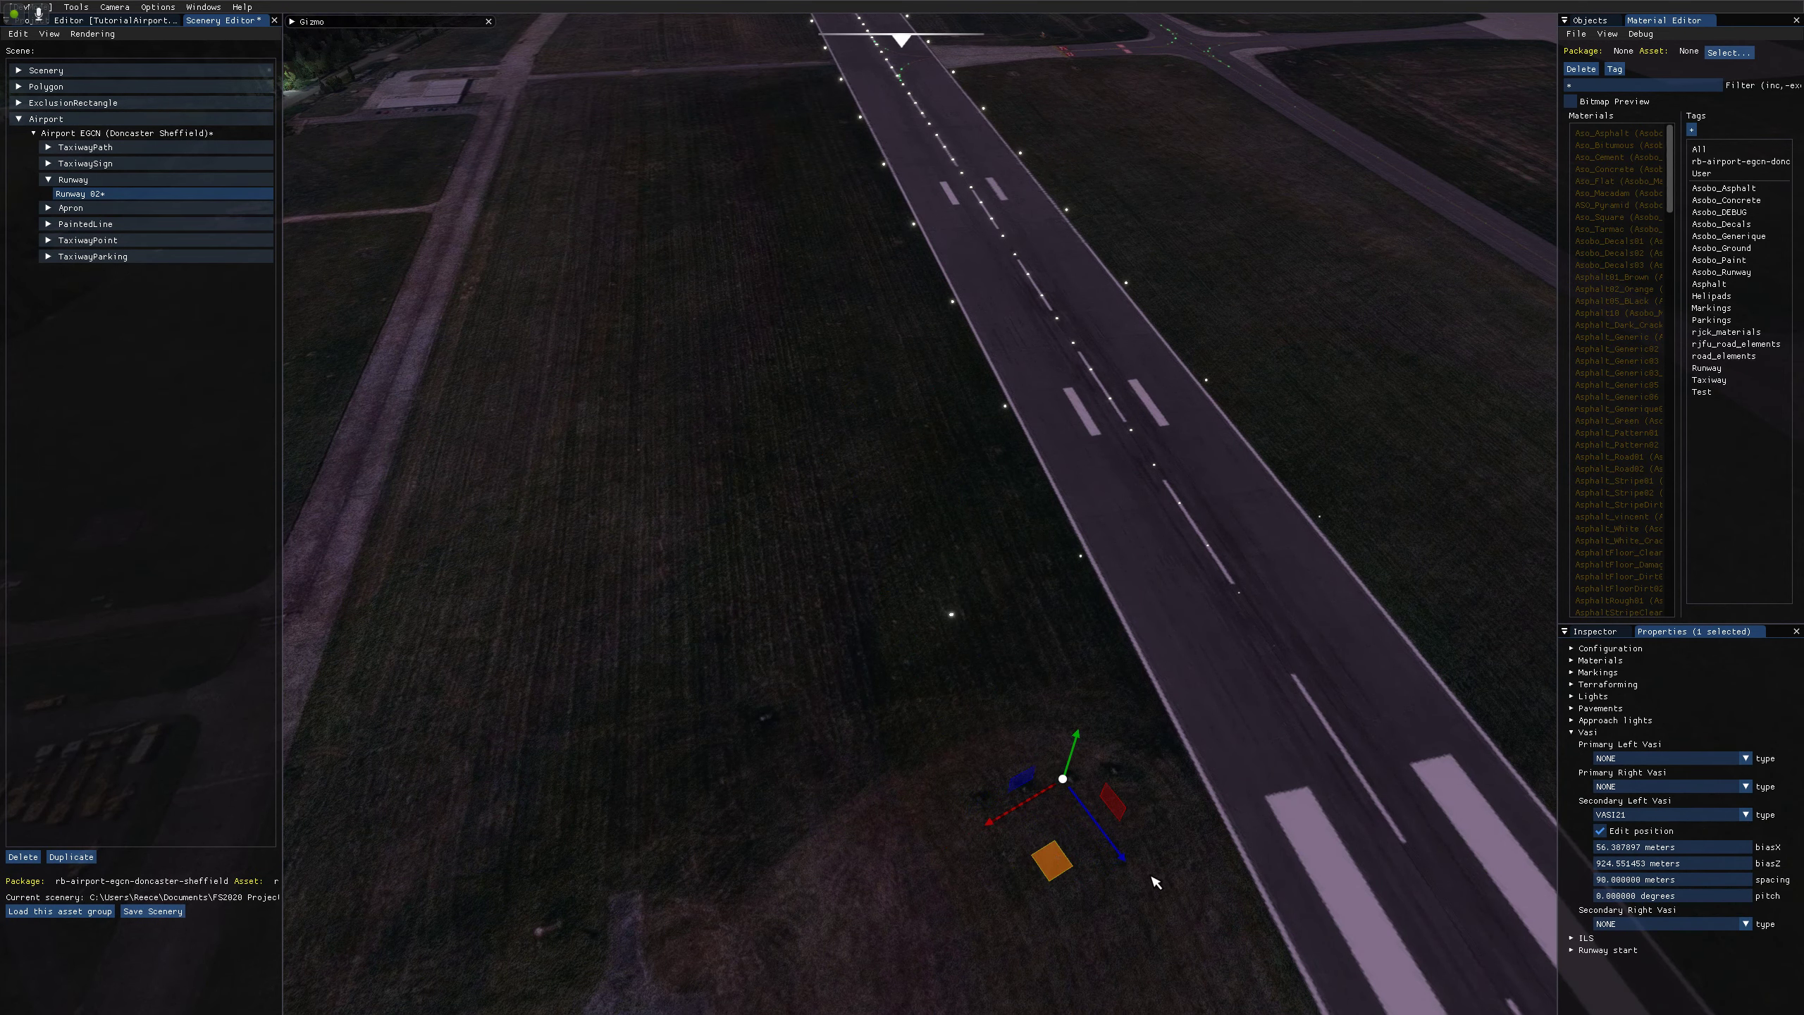
key("d")
key("s")
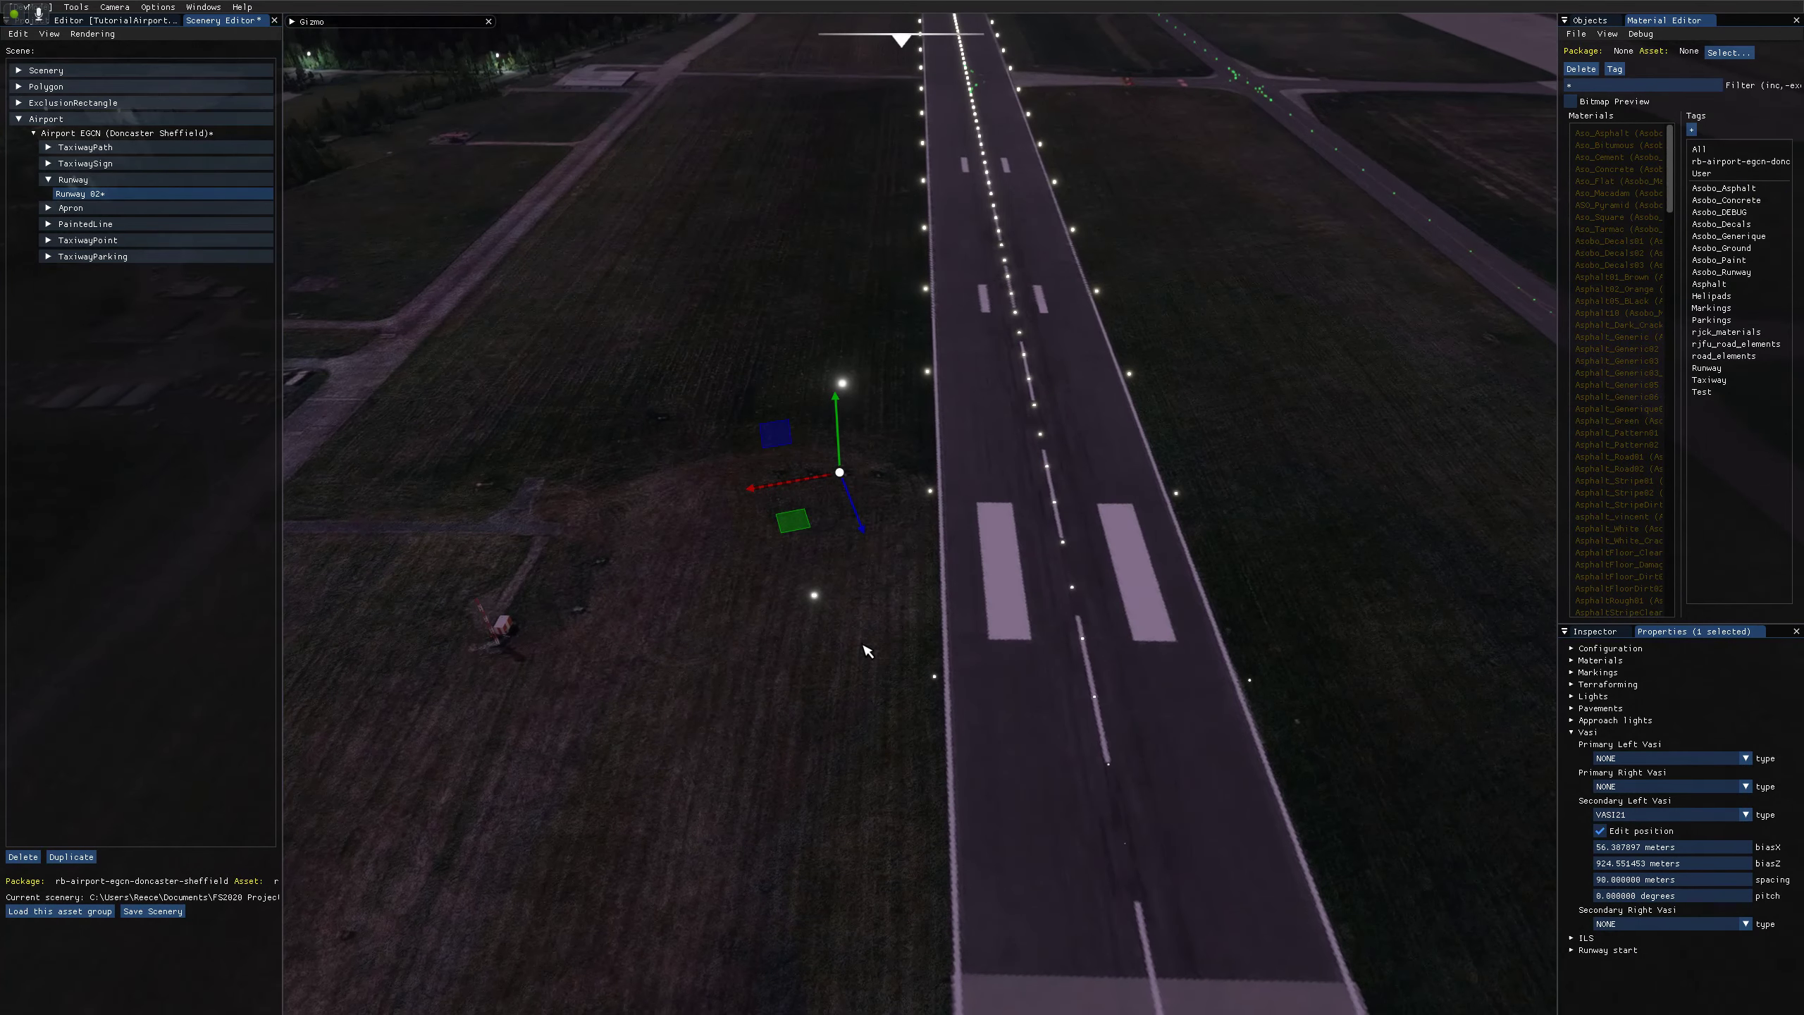
left_click_drag(949, 511, 941, 514)
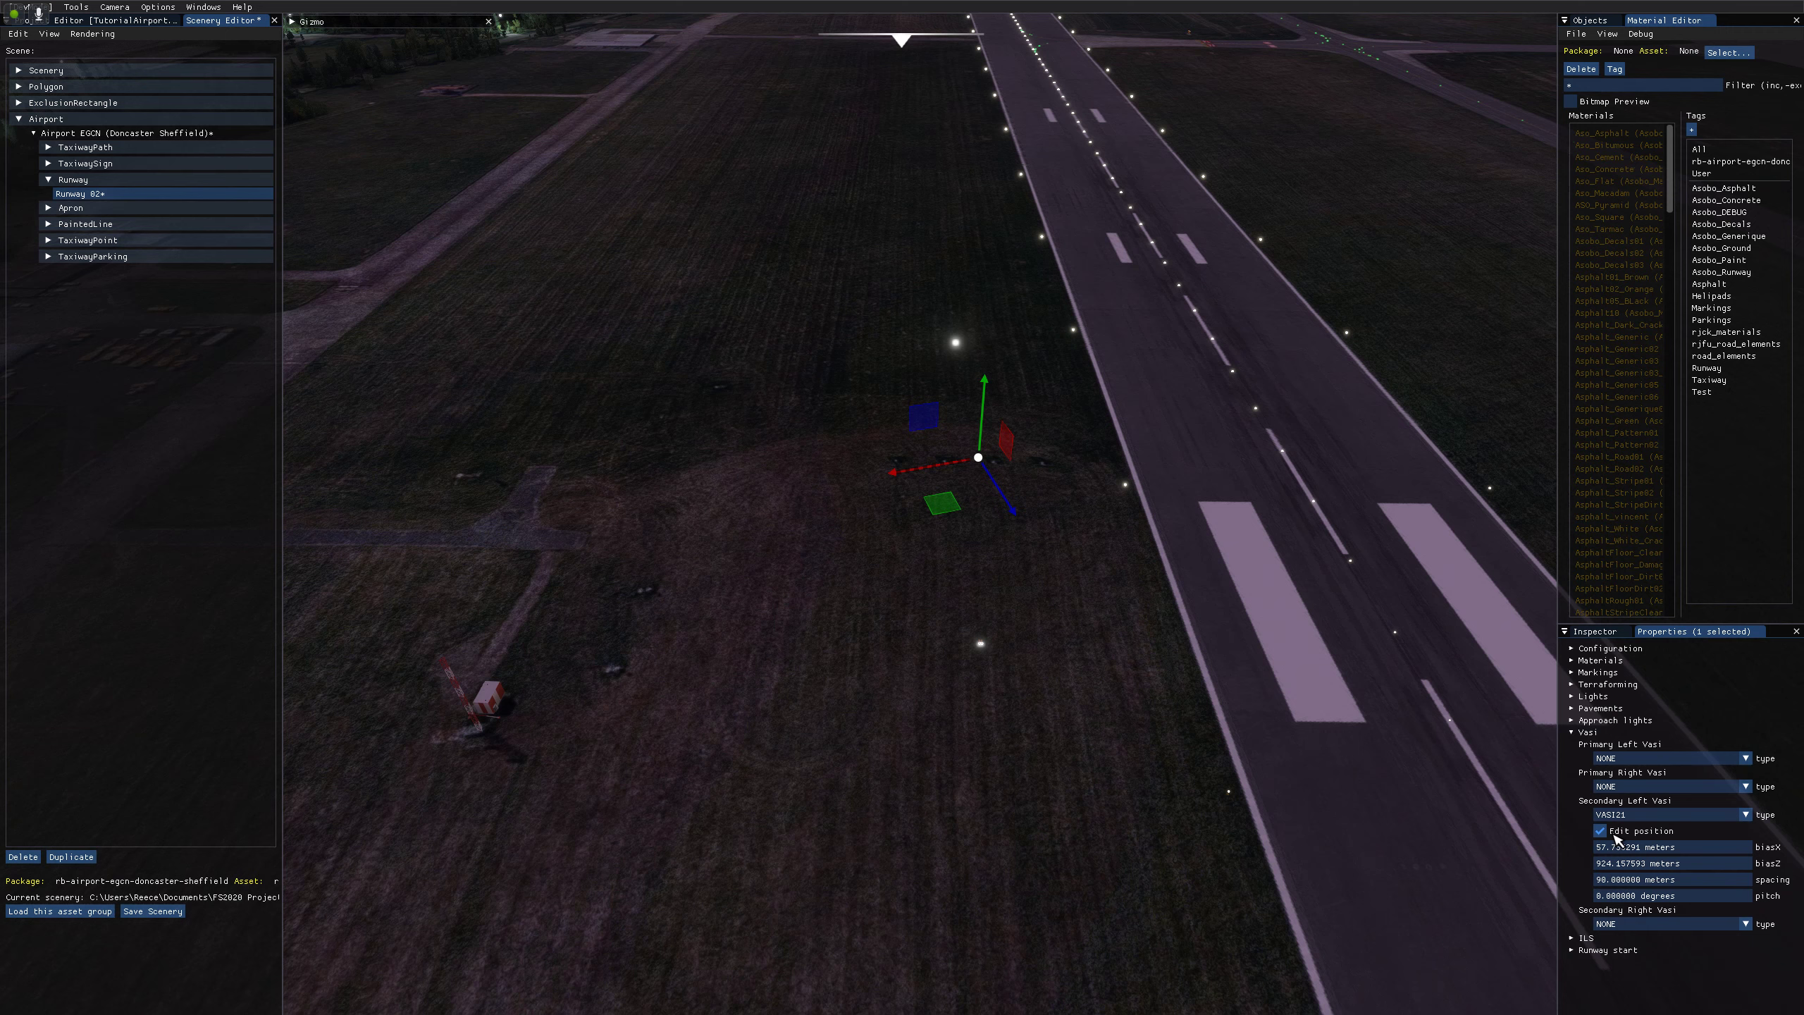
Turn off position editing for the runway's Secondary Left Vasi and keep its type as VASI21.
left_click(478, 399)
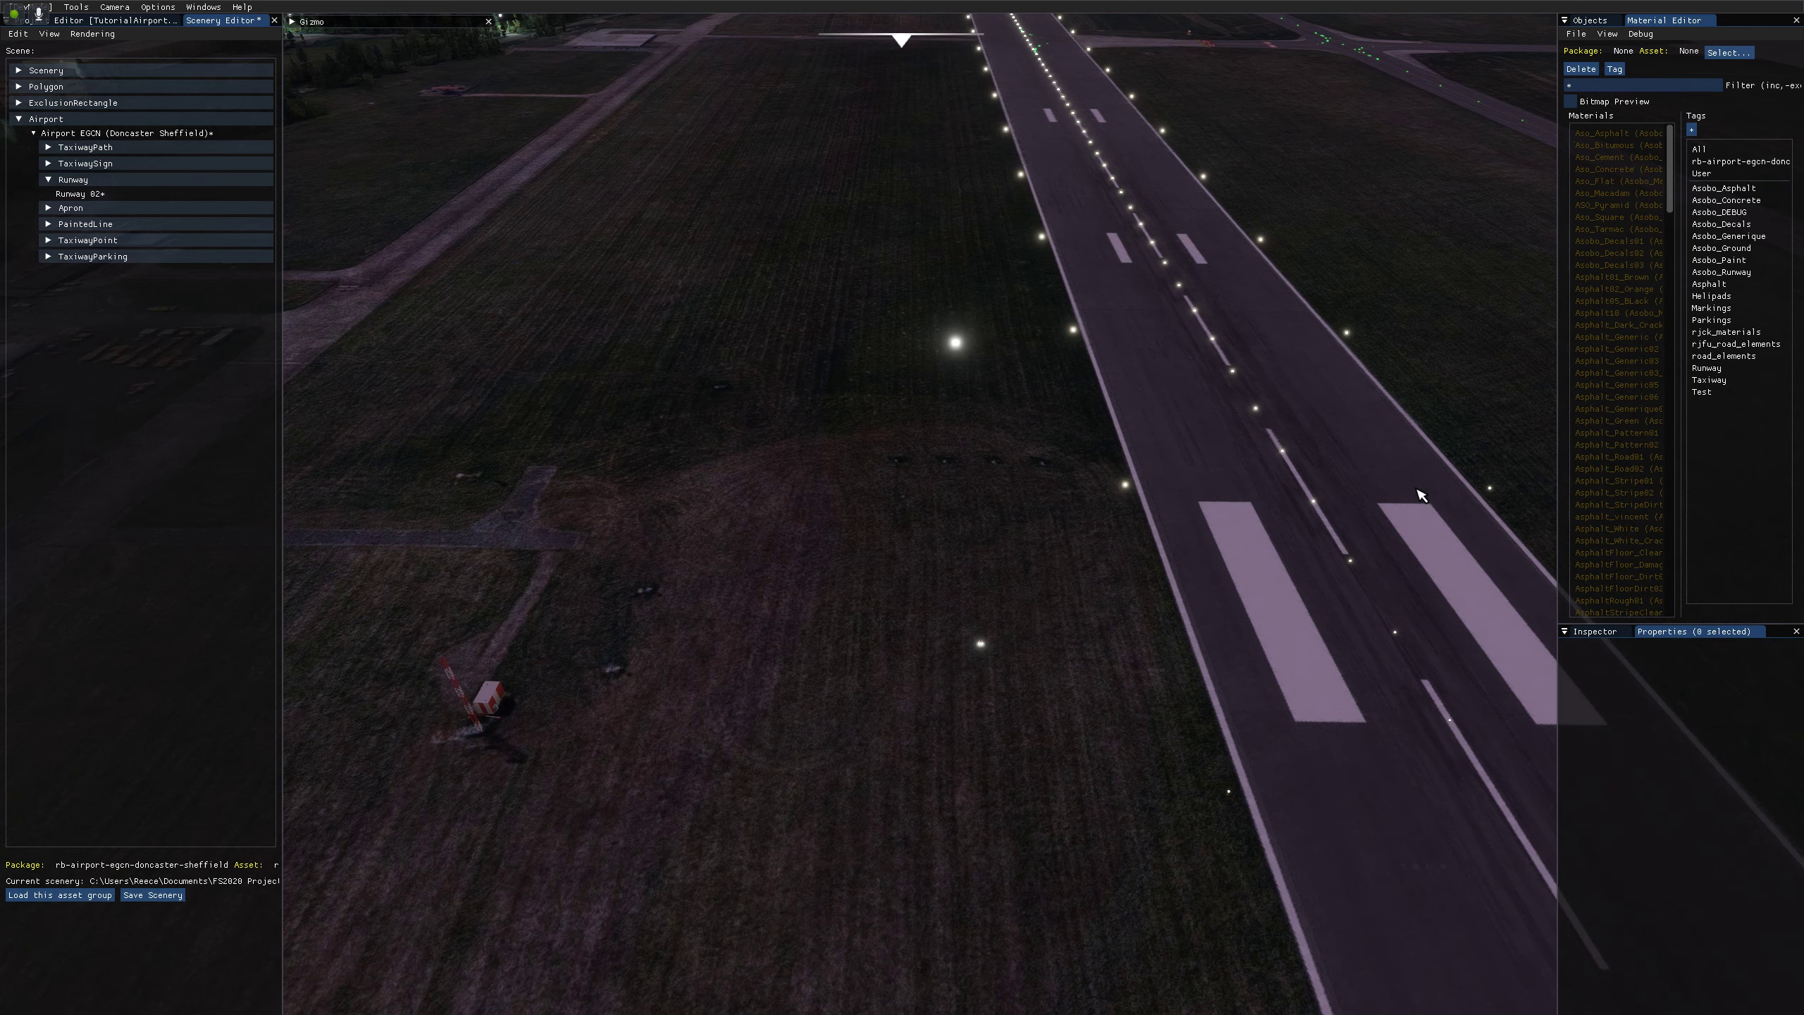
left_click(964, 481)
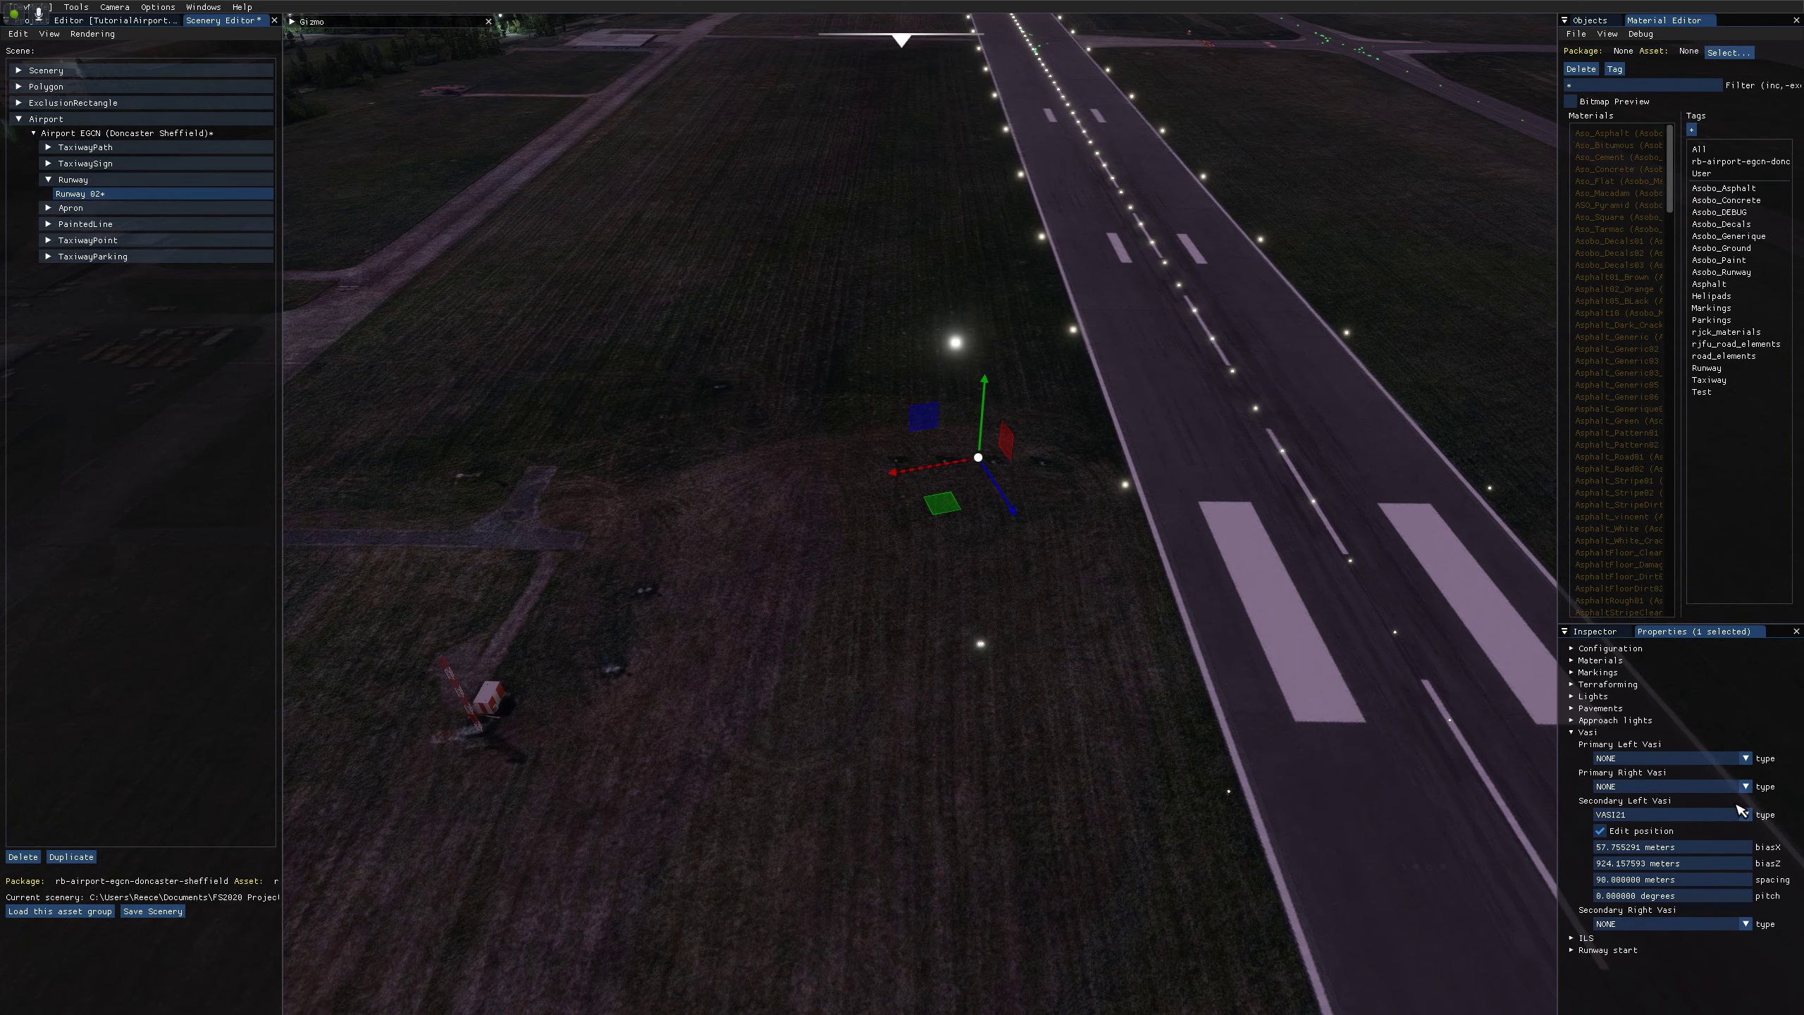
left_click(1601, 833)
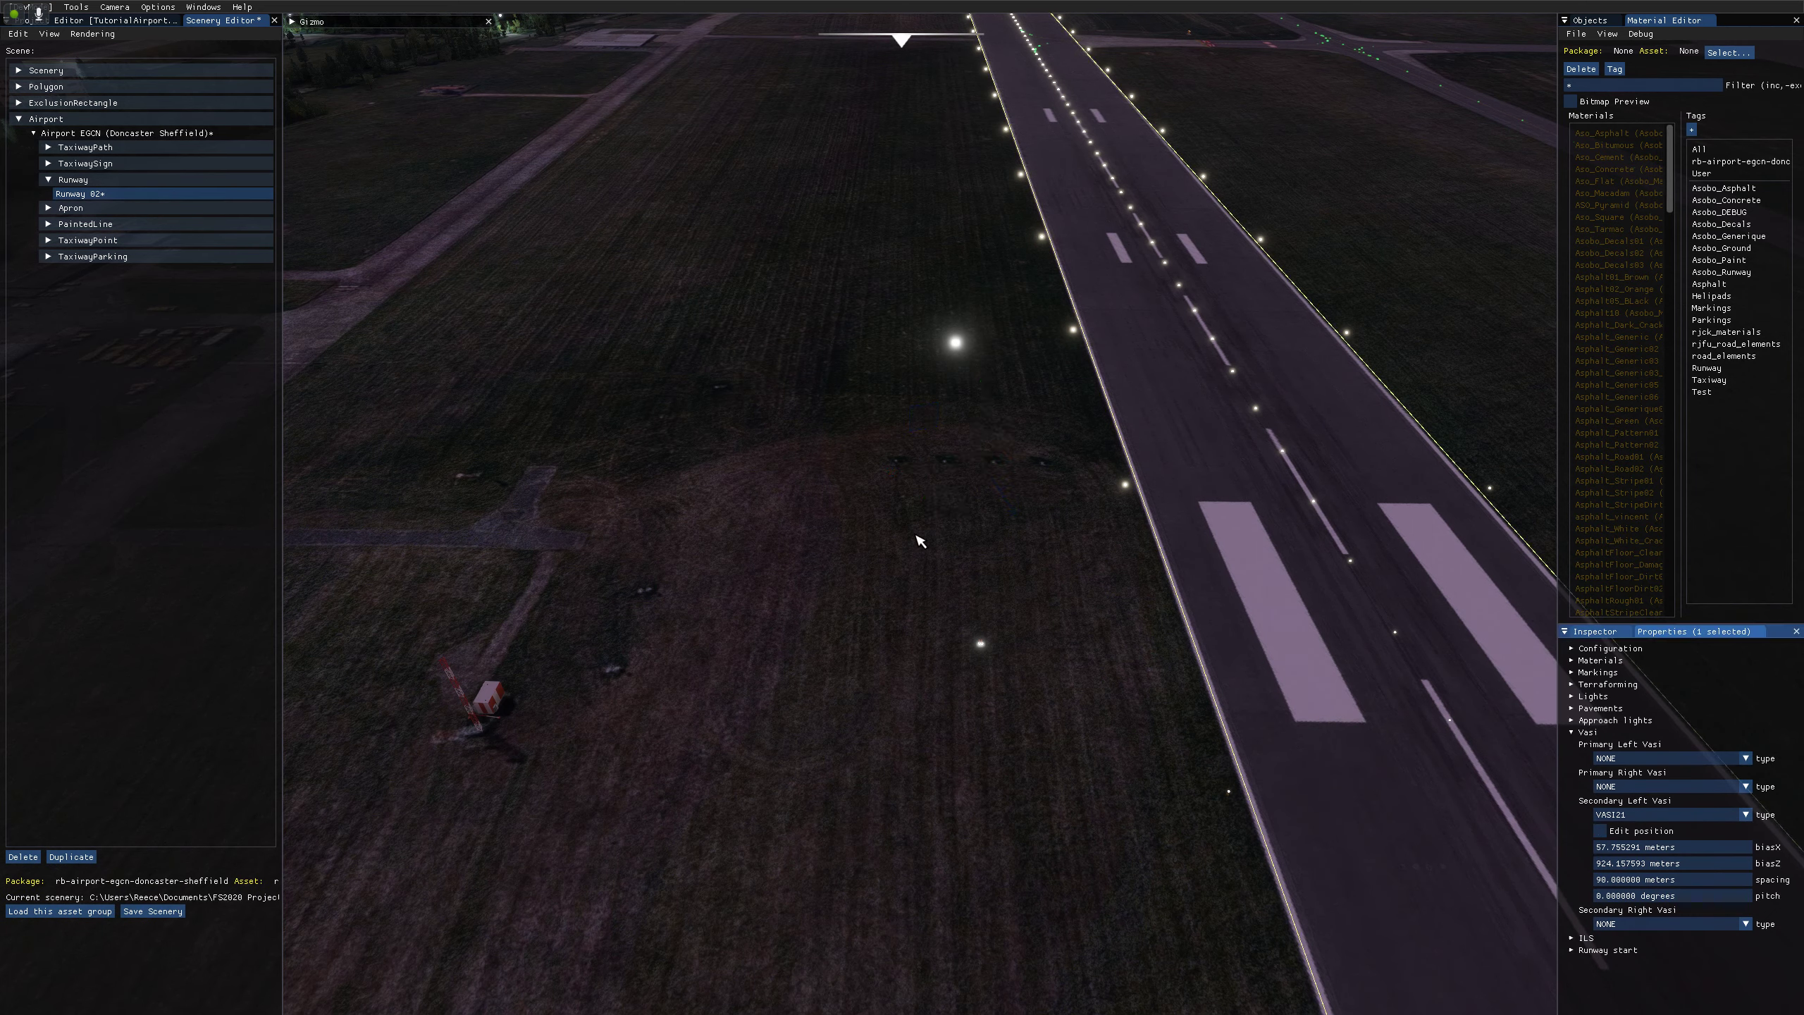
right_click_drag(931, 564, 942, 558)
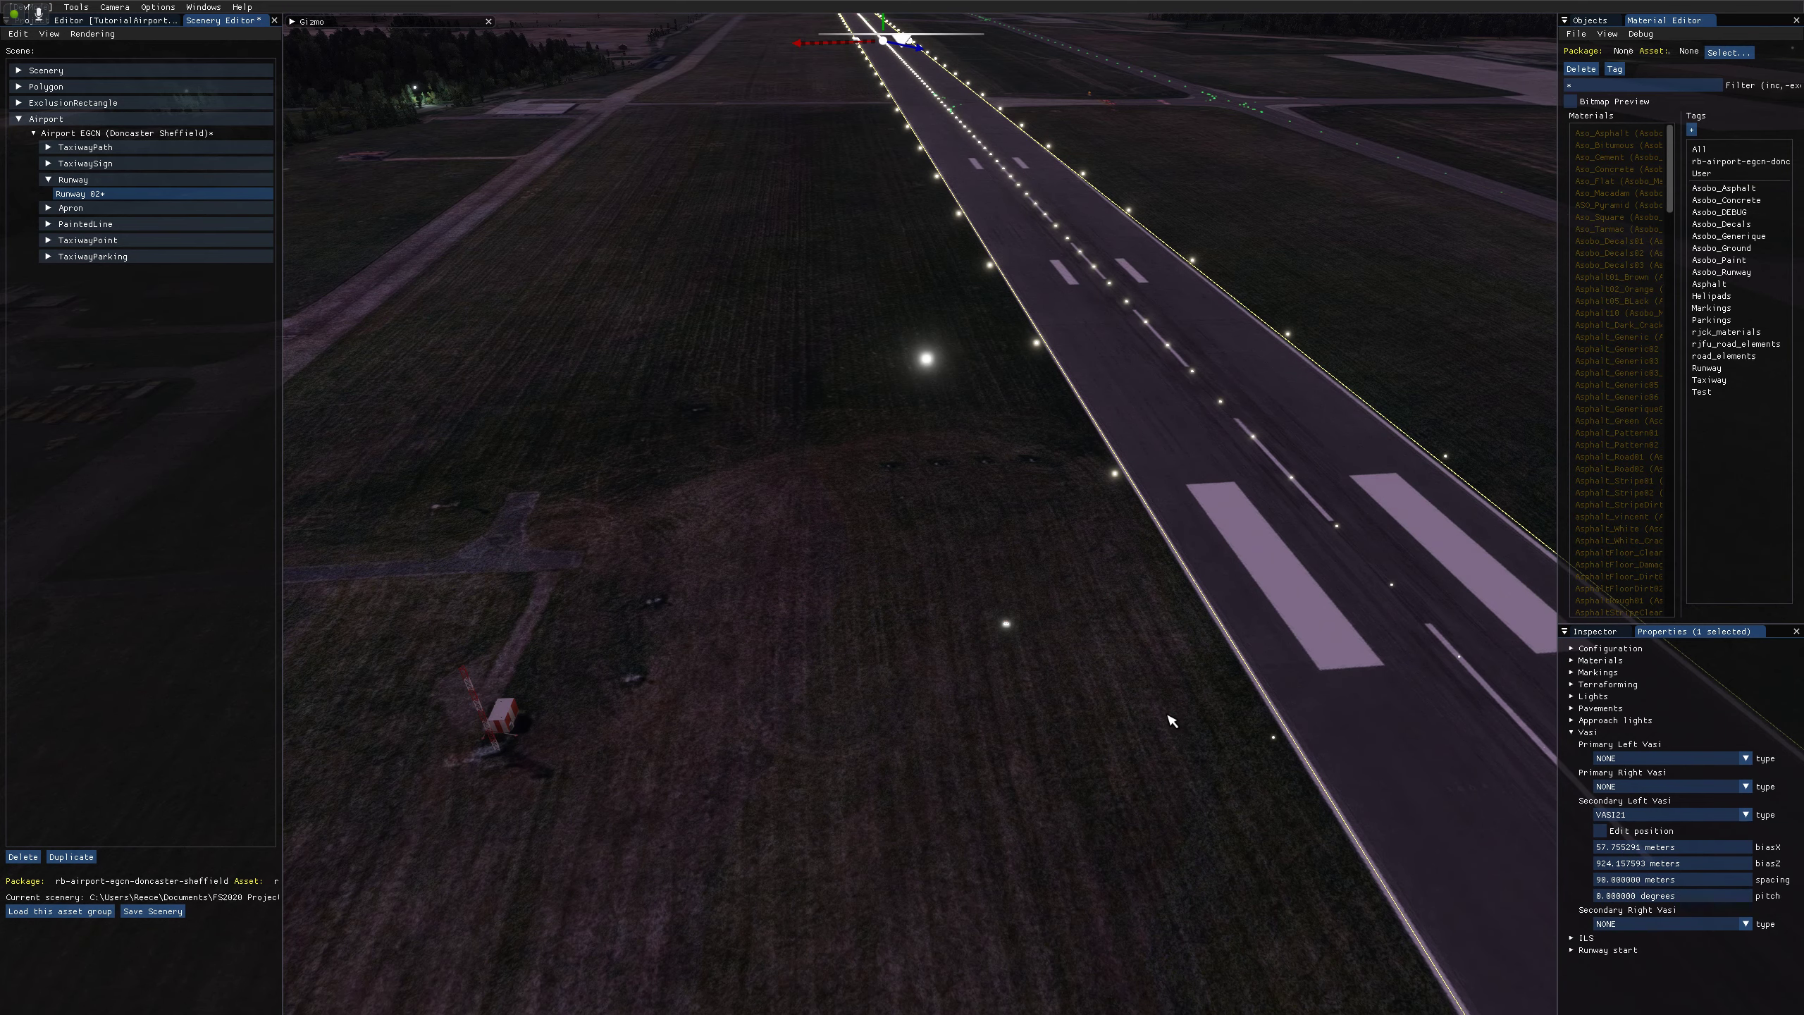
left_click(1626, 816)
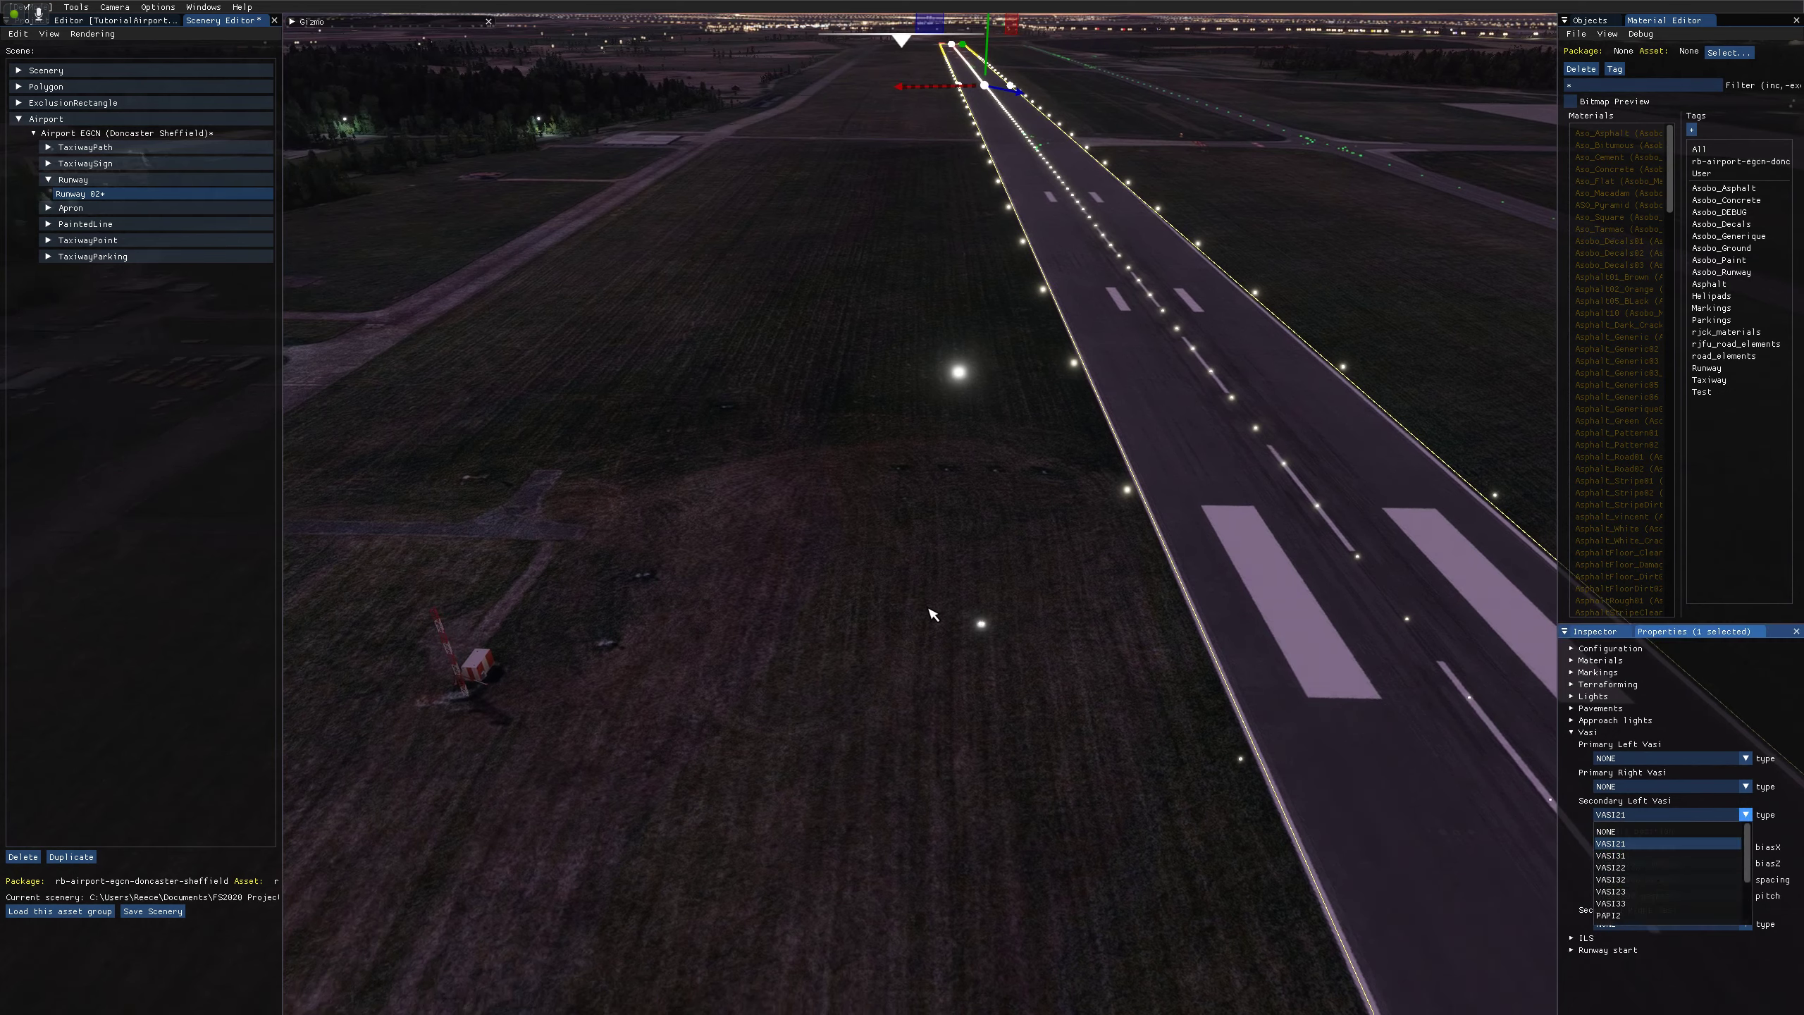
left_click(1426, 842)
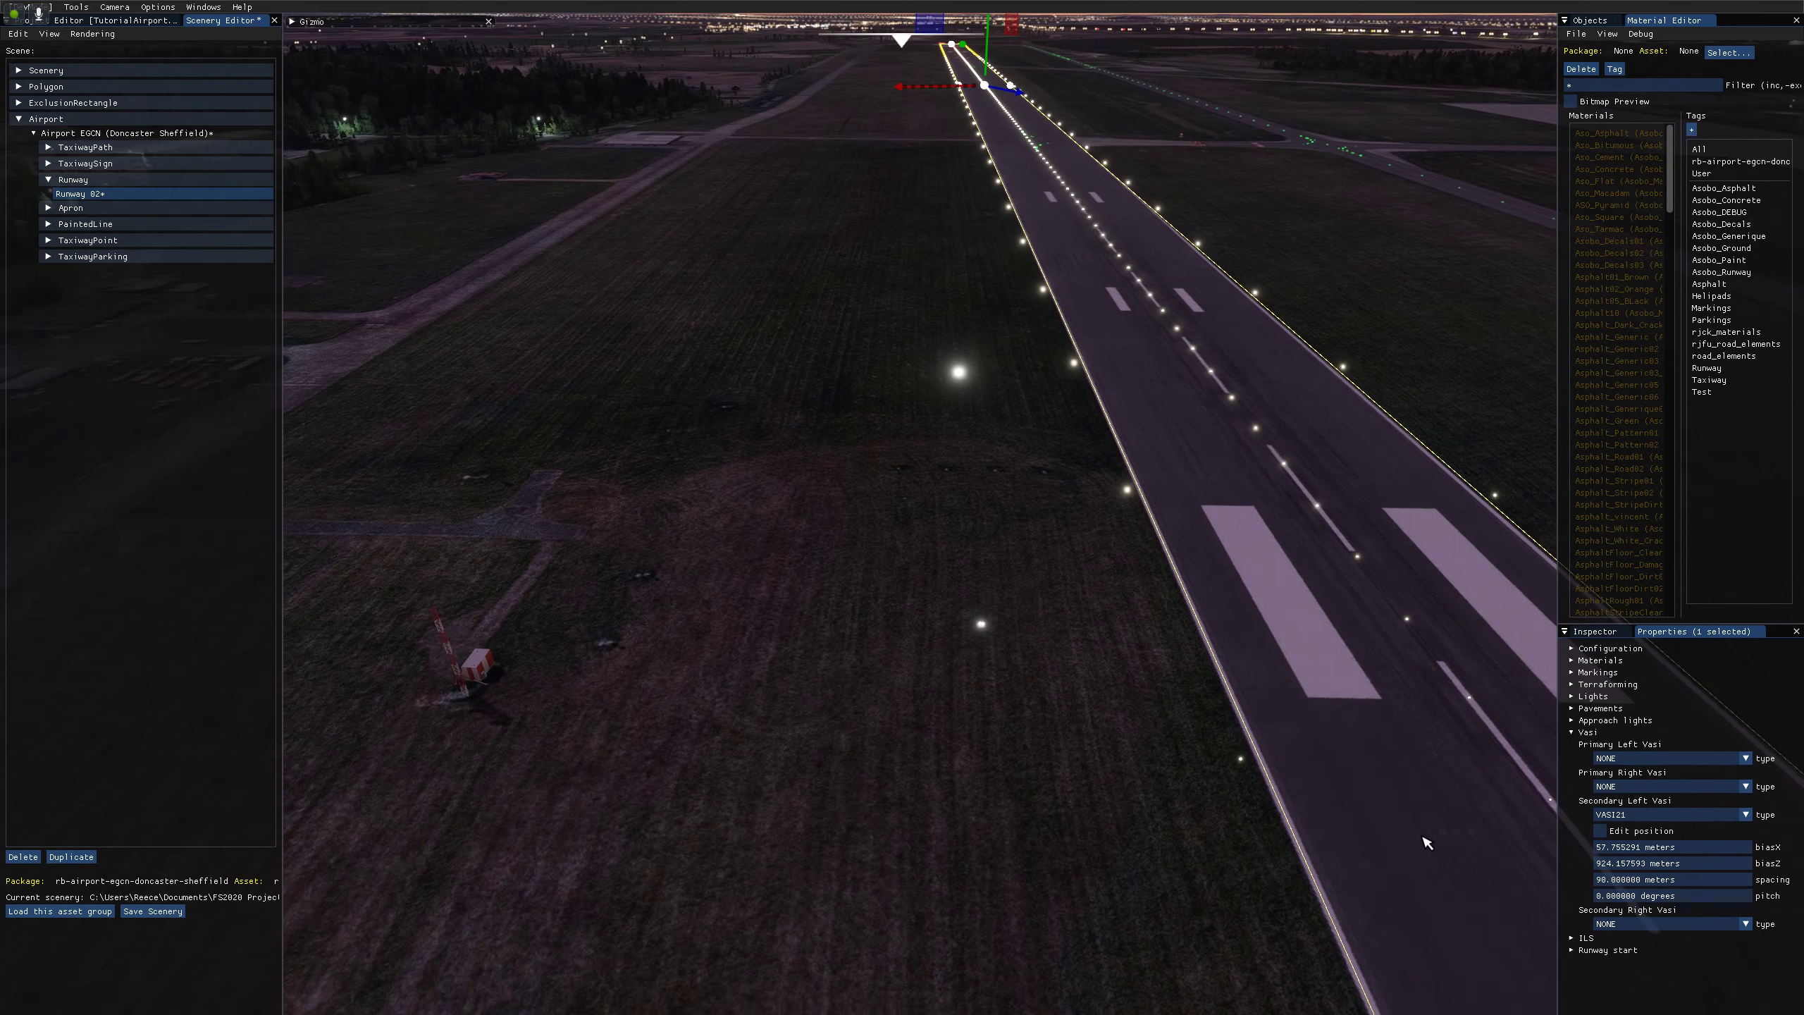
Set the spacing of the Secondary Left Vasi to 10 meters.
left_click(1627, 883)
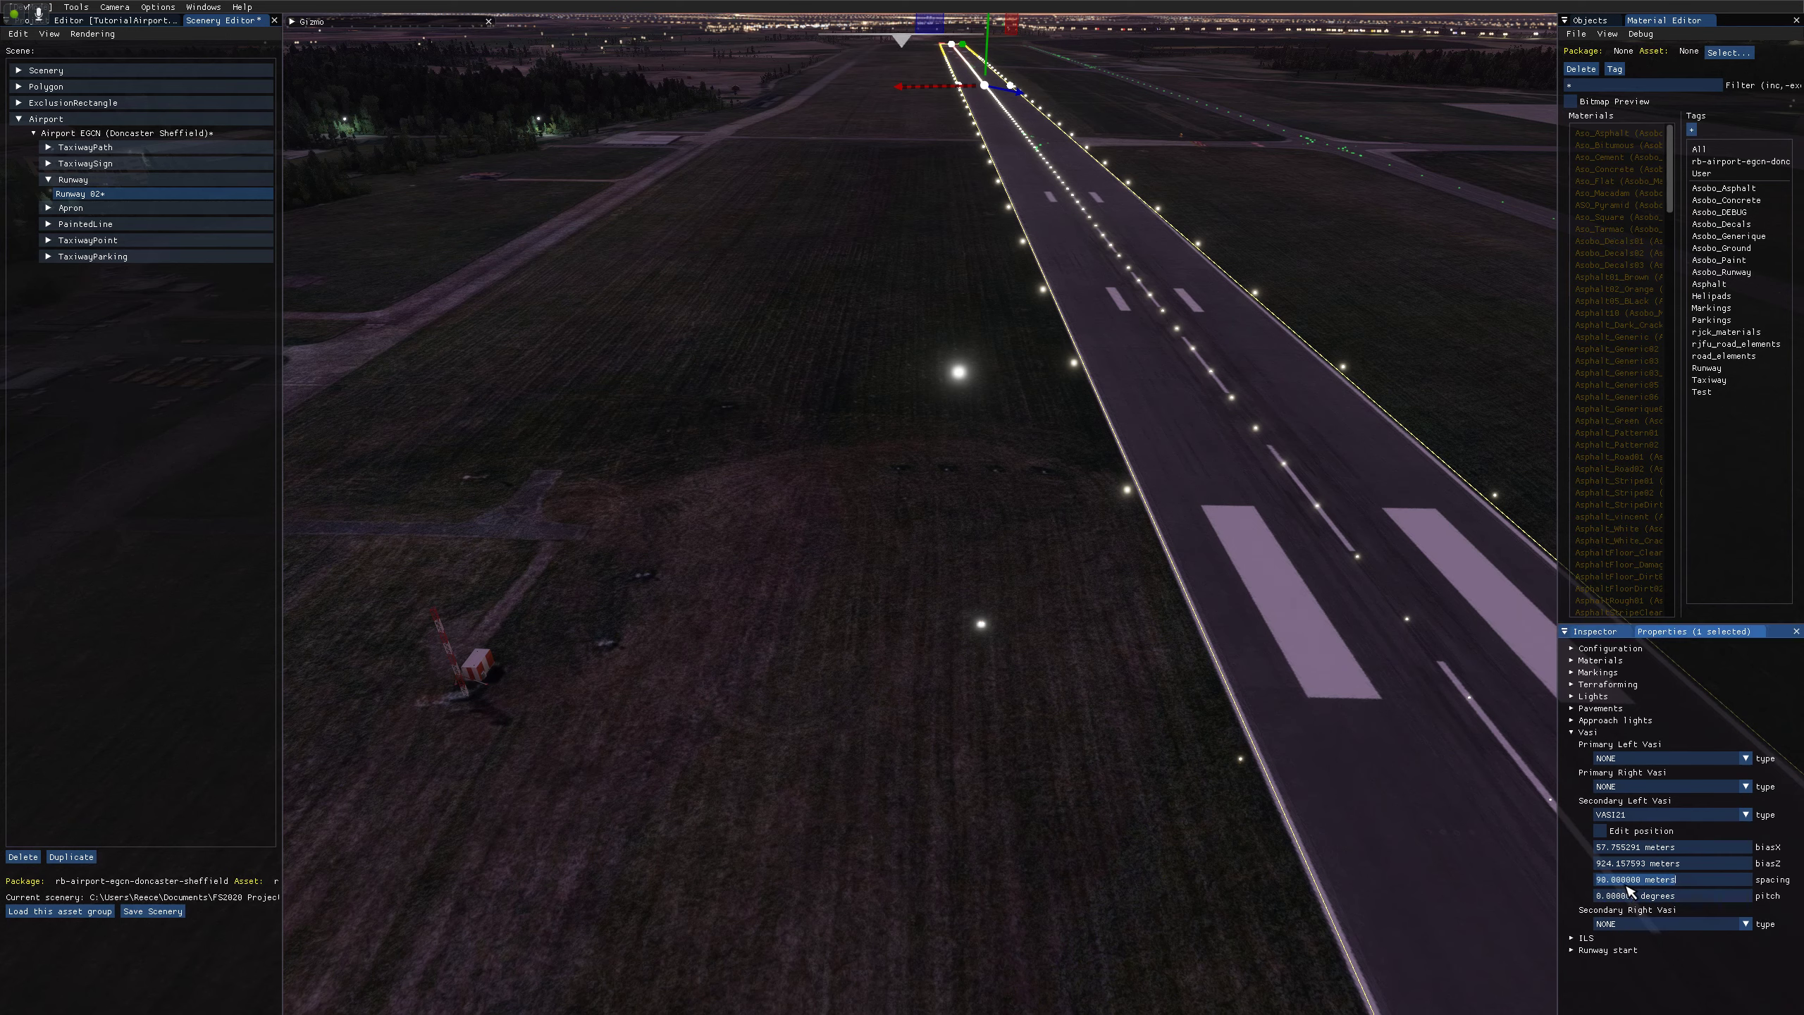
type("10")
key("Return")
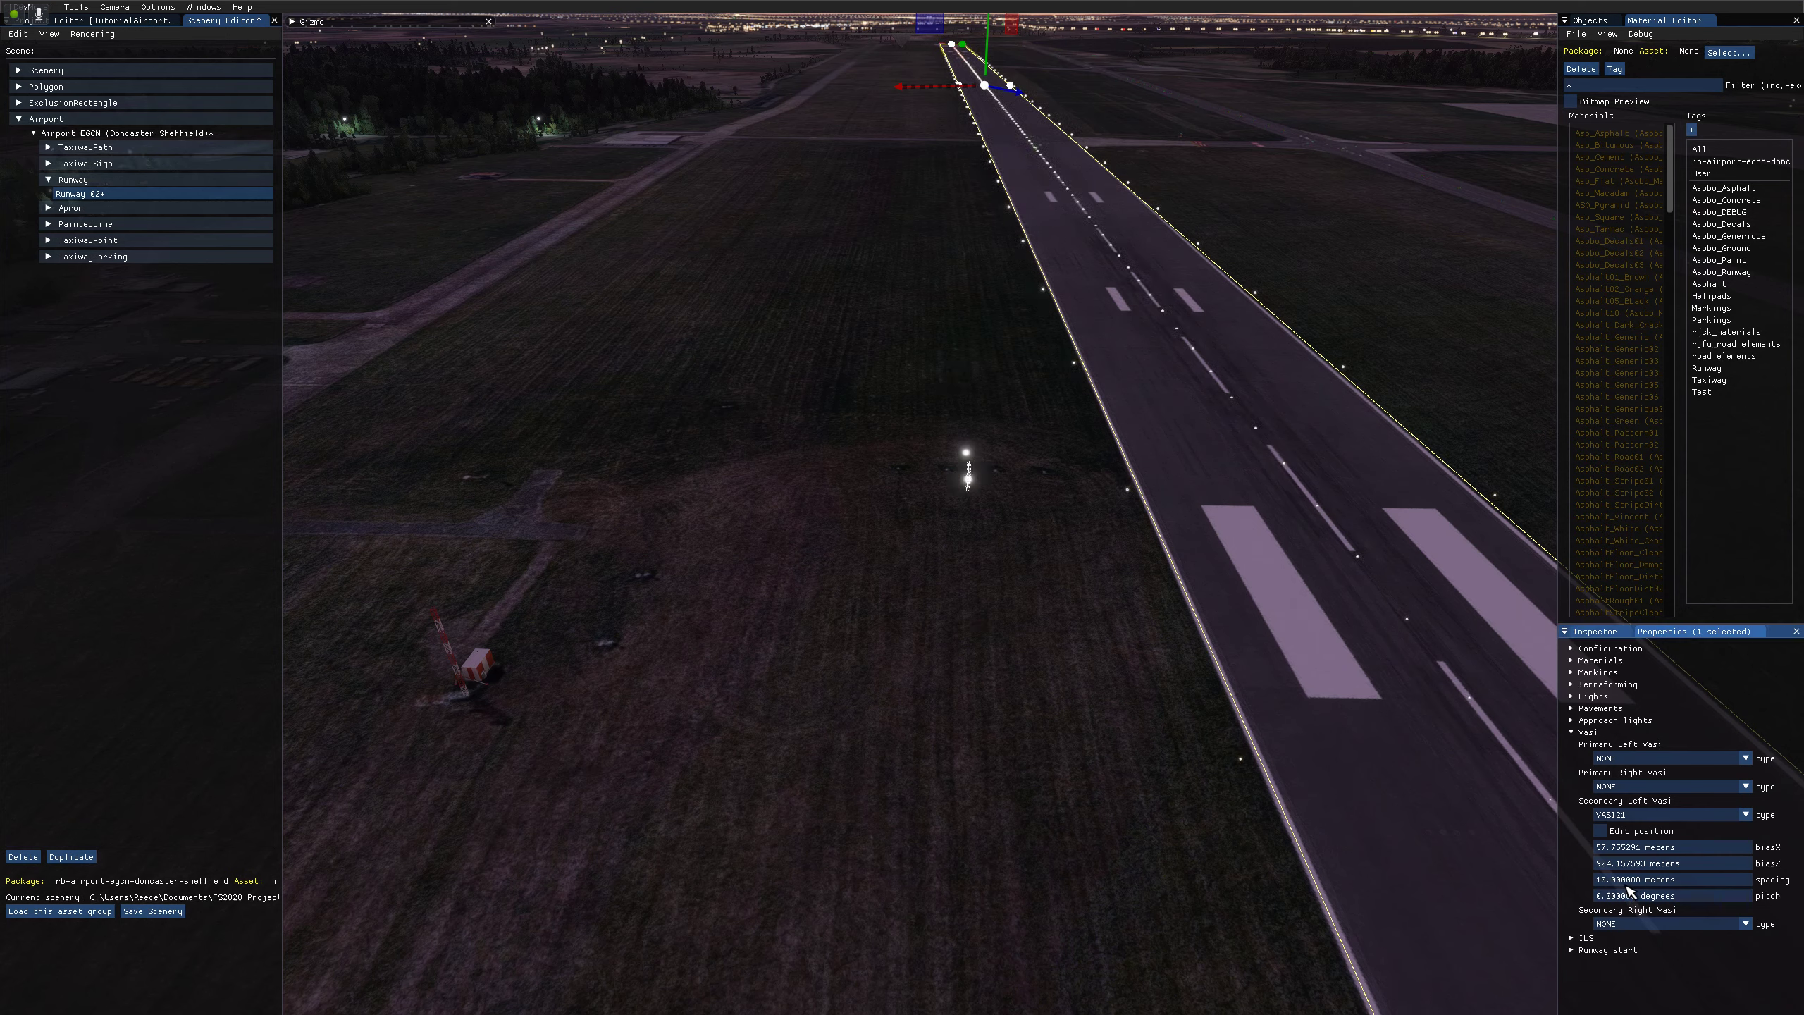
Set the Secondary Left Vasi type to VASI33 and its spacing to 90 meters.
left_click(1637, 814)
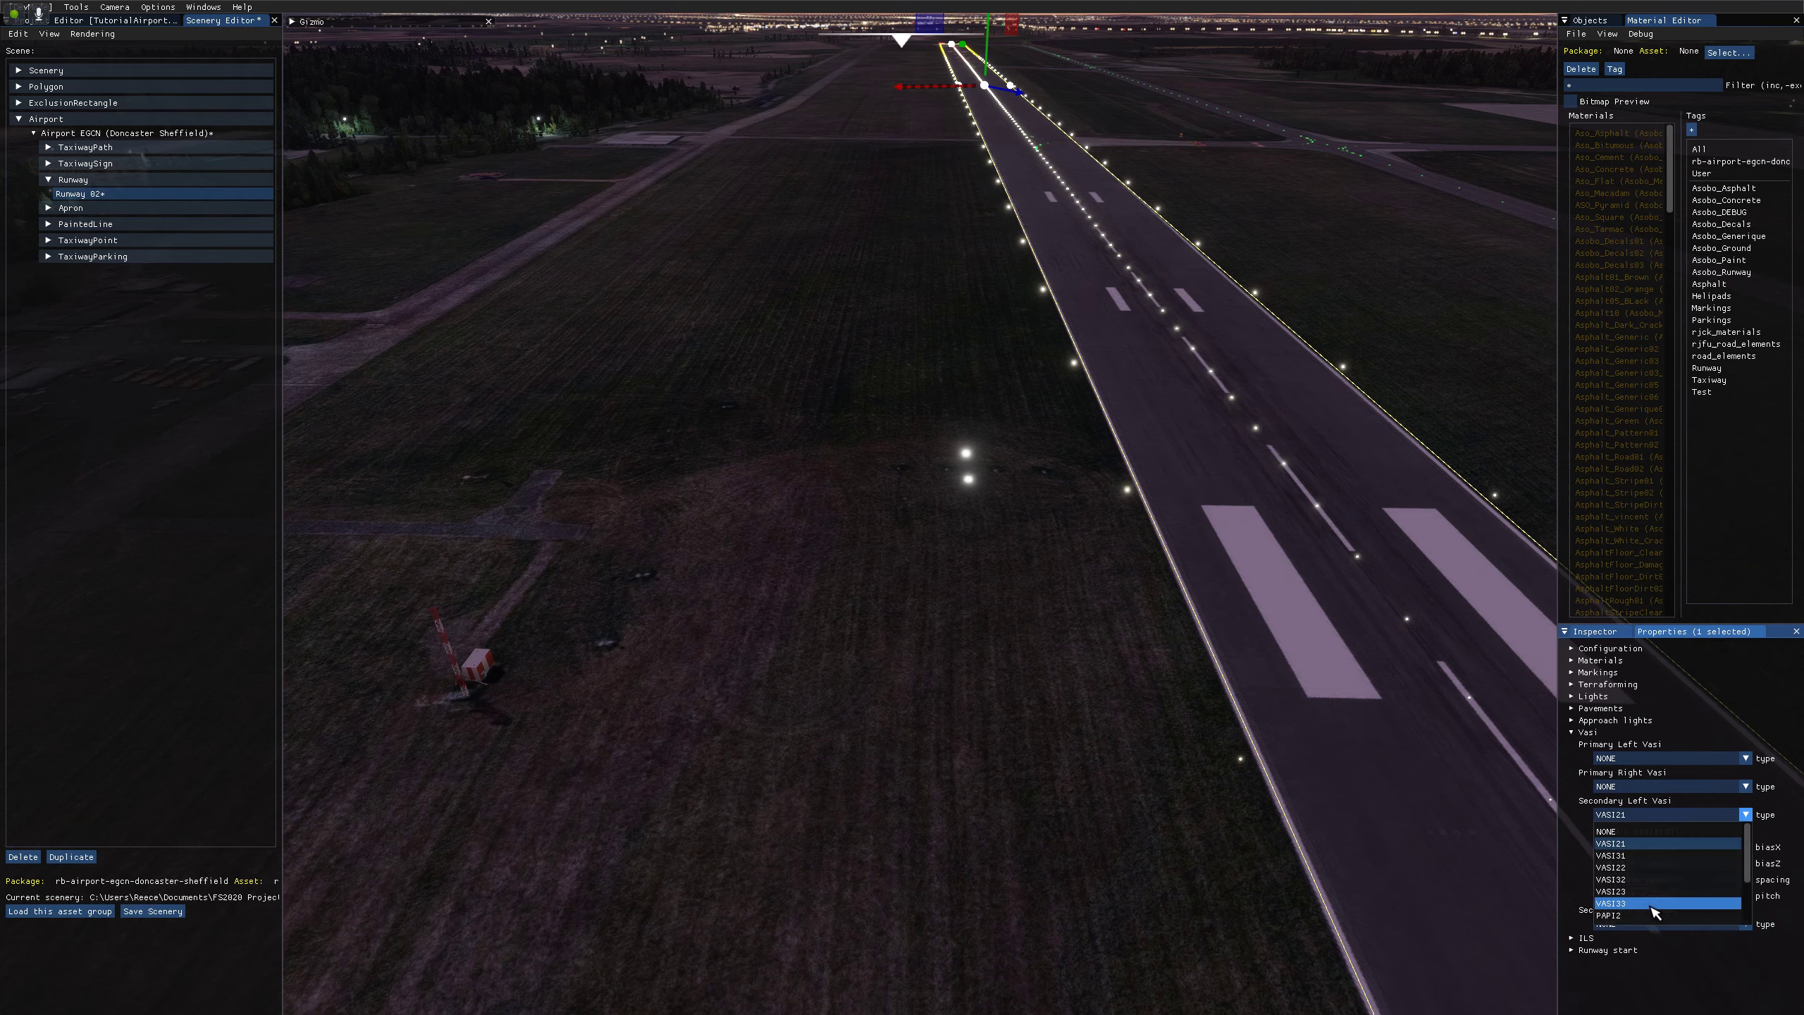
left_click(1652, 904)
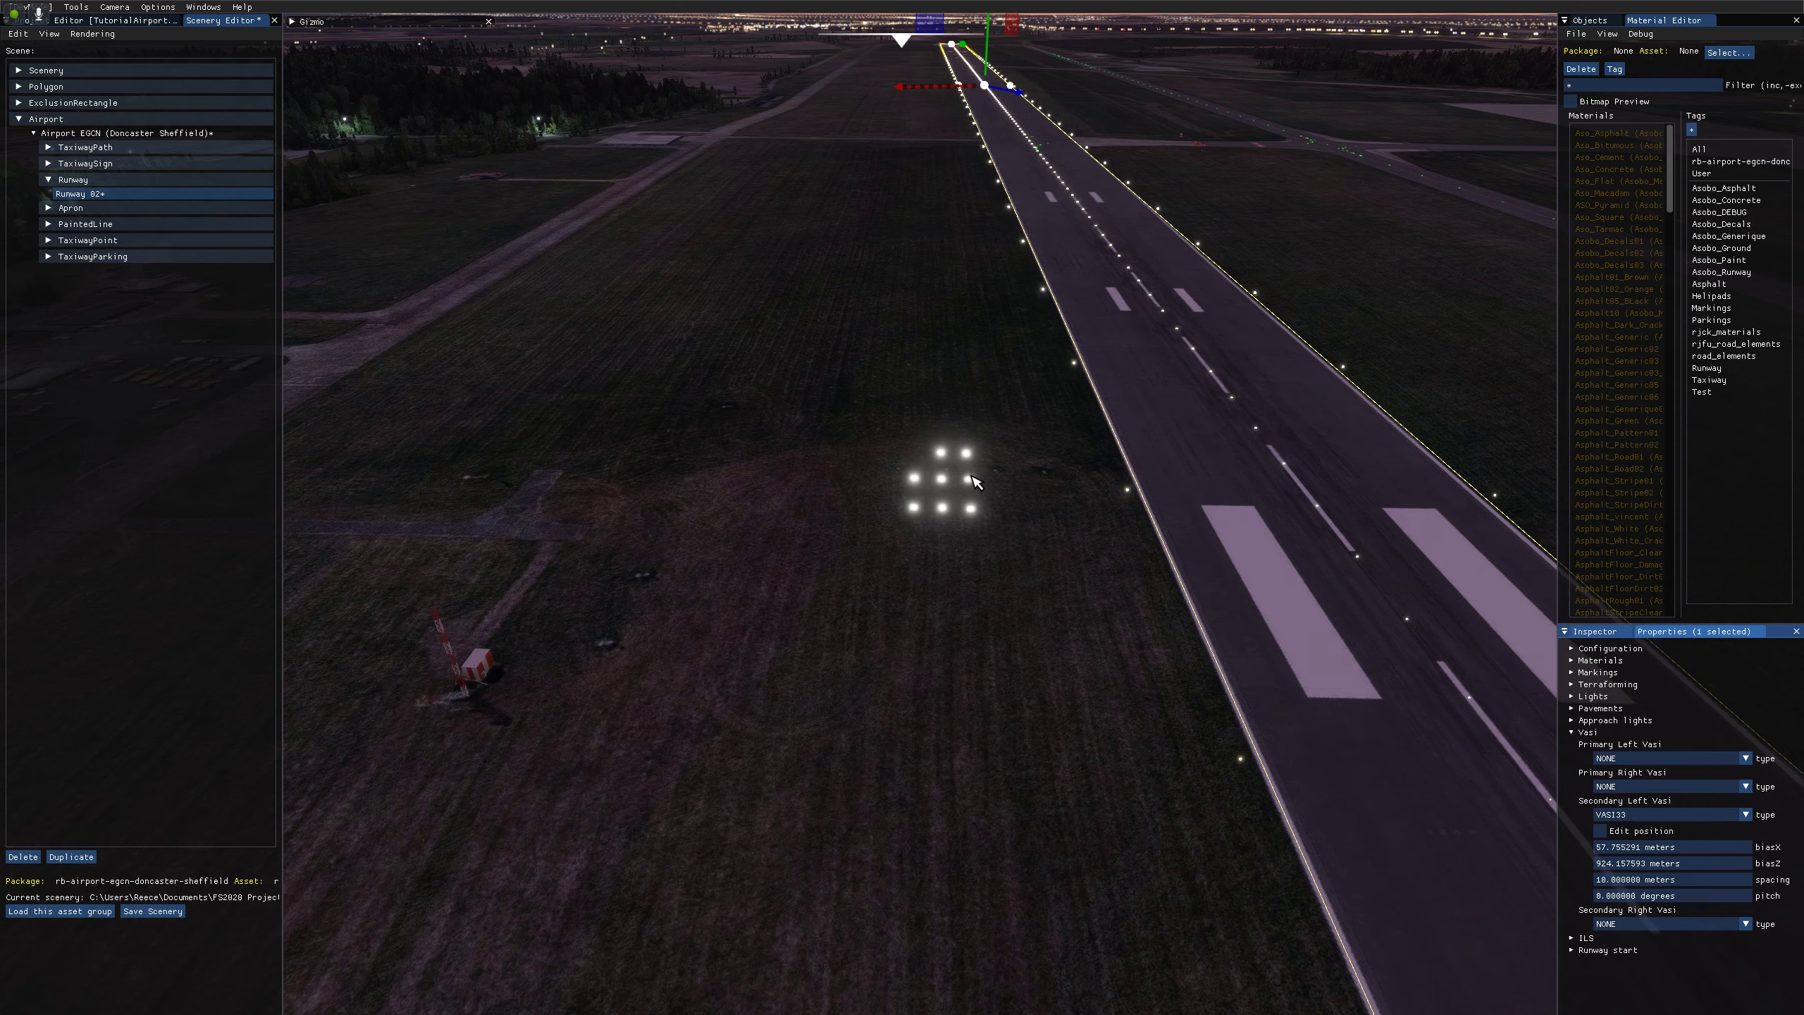
double_click(1630, 885)
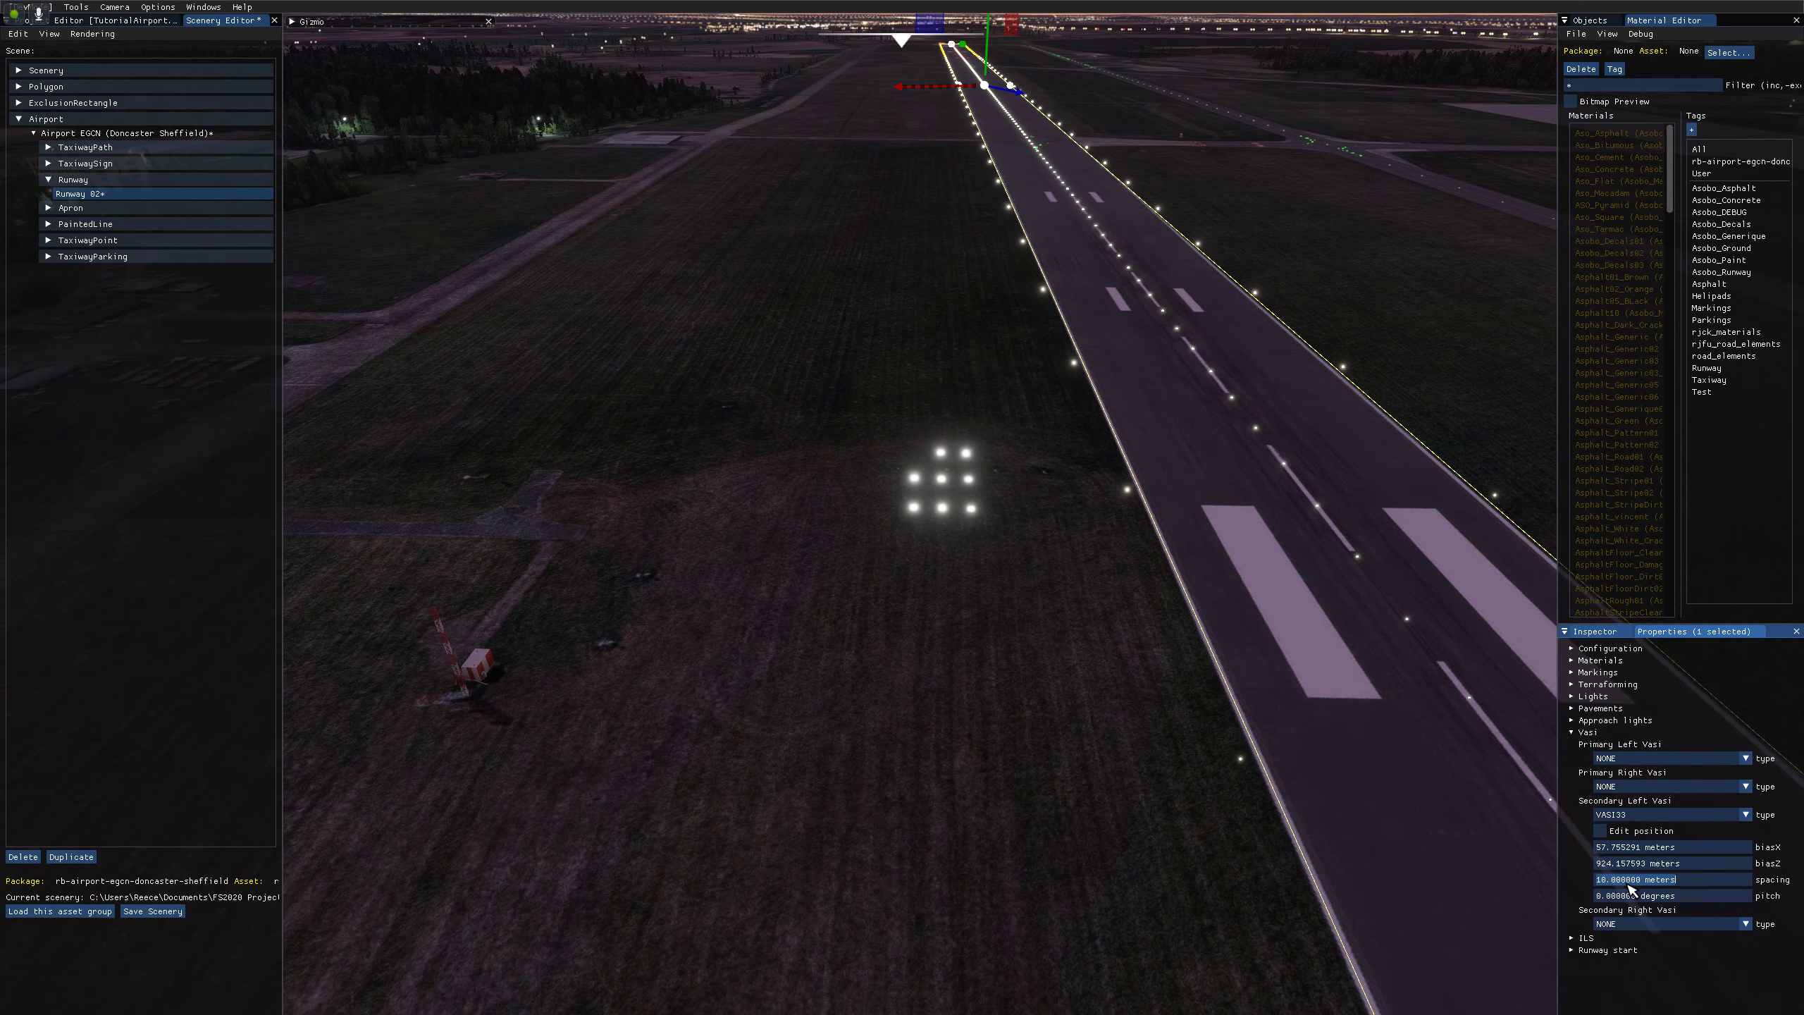
type("90")
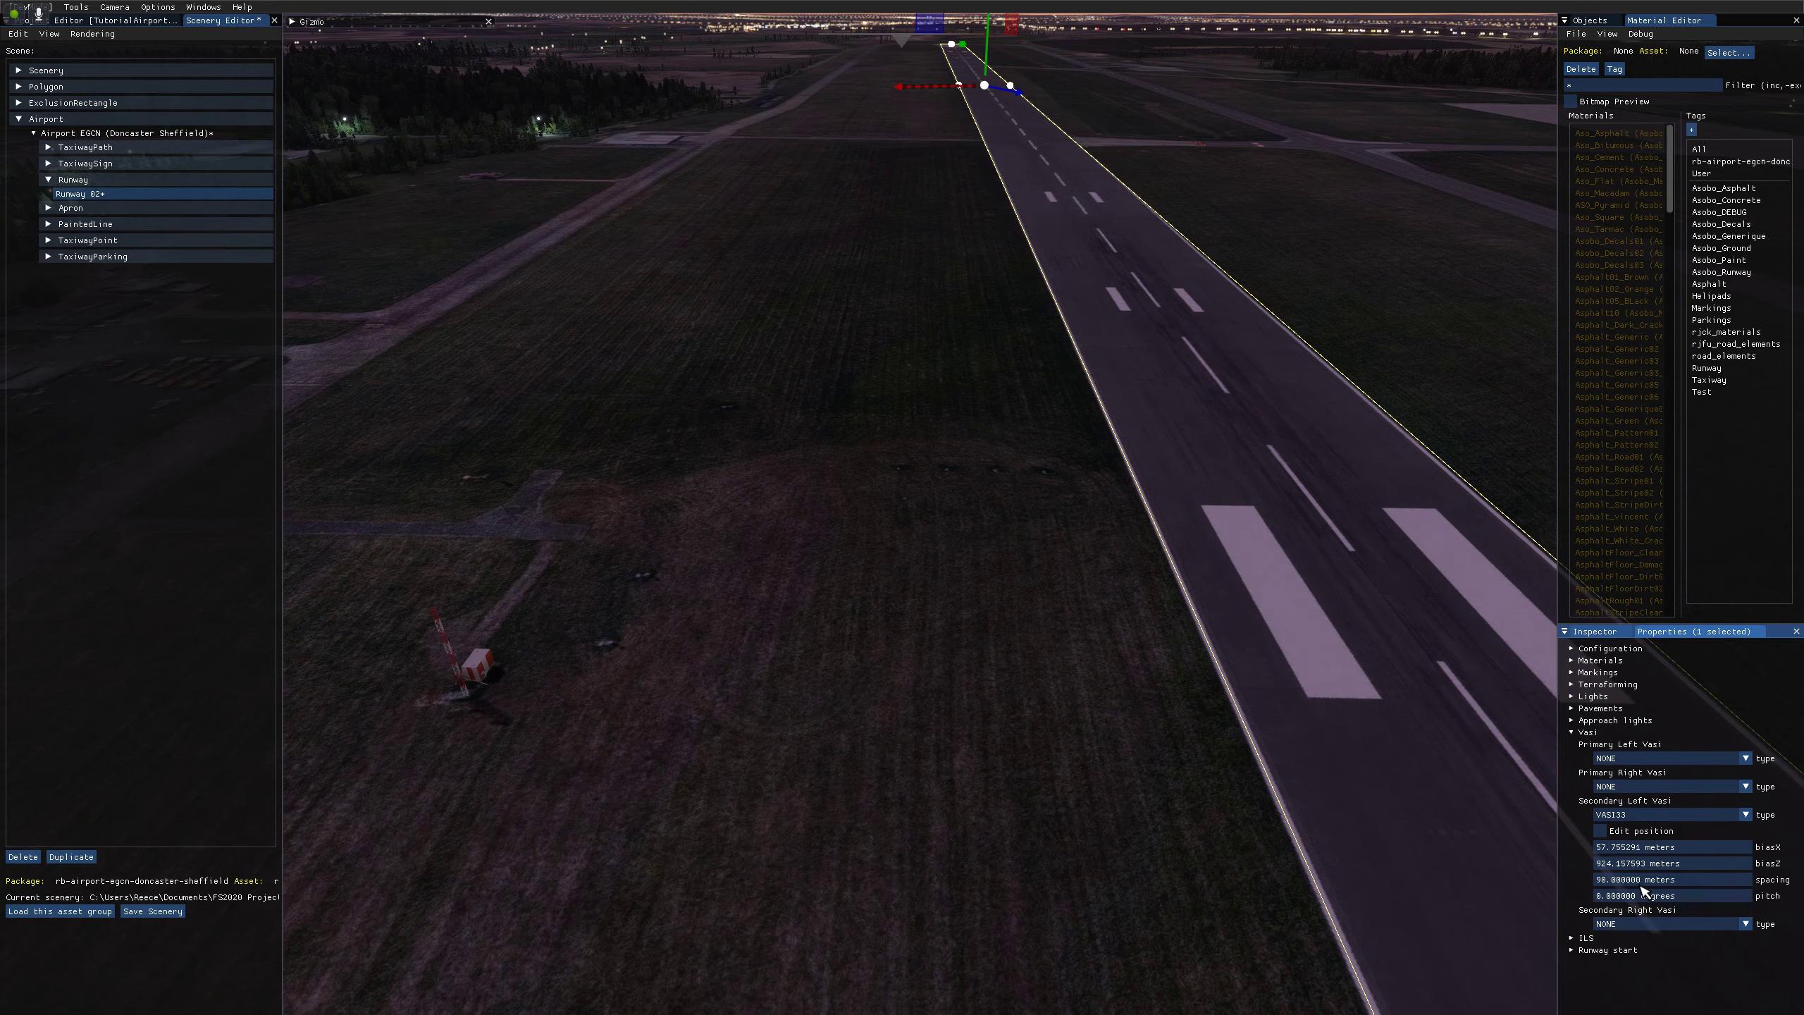
type("s")
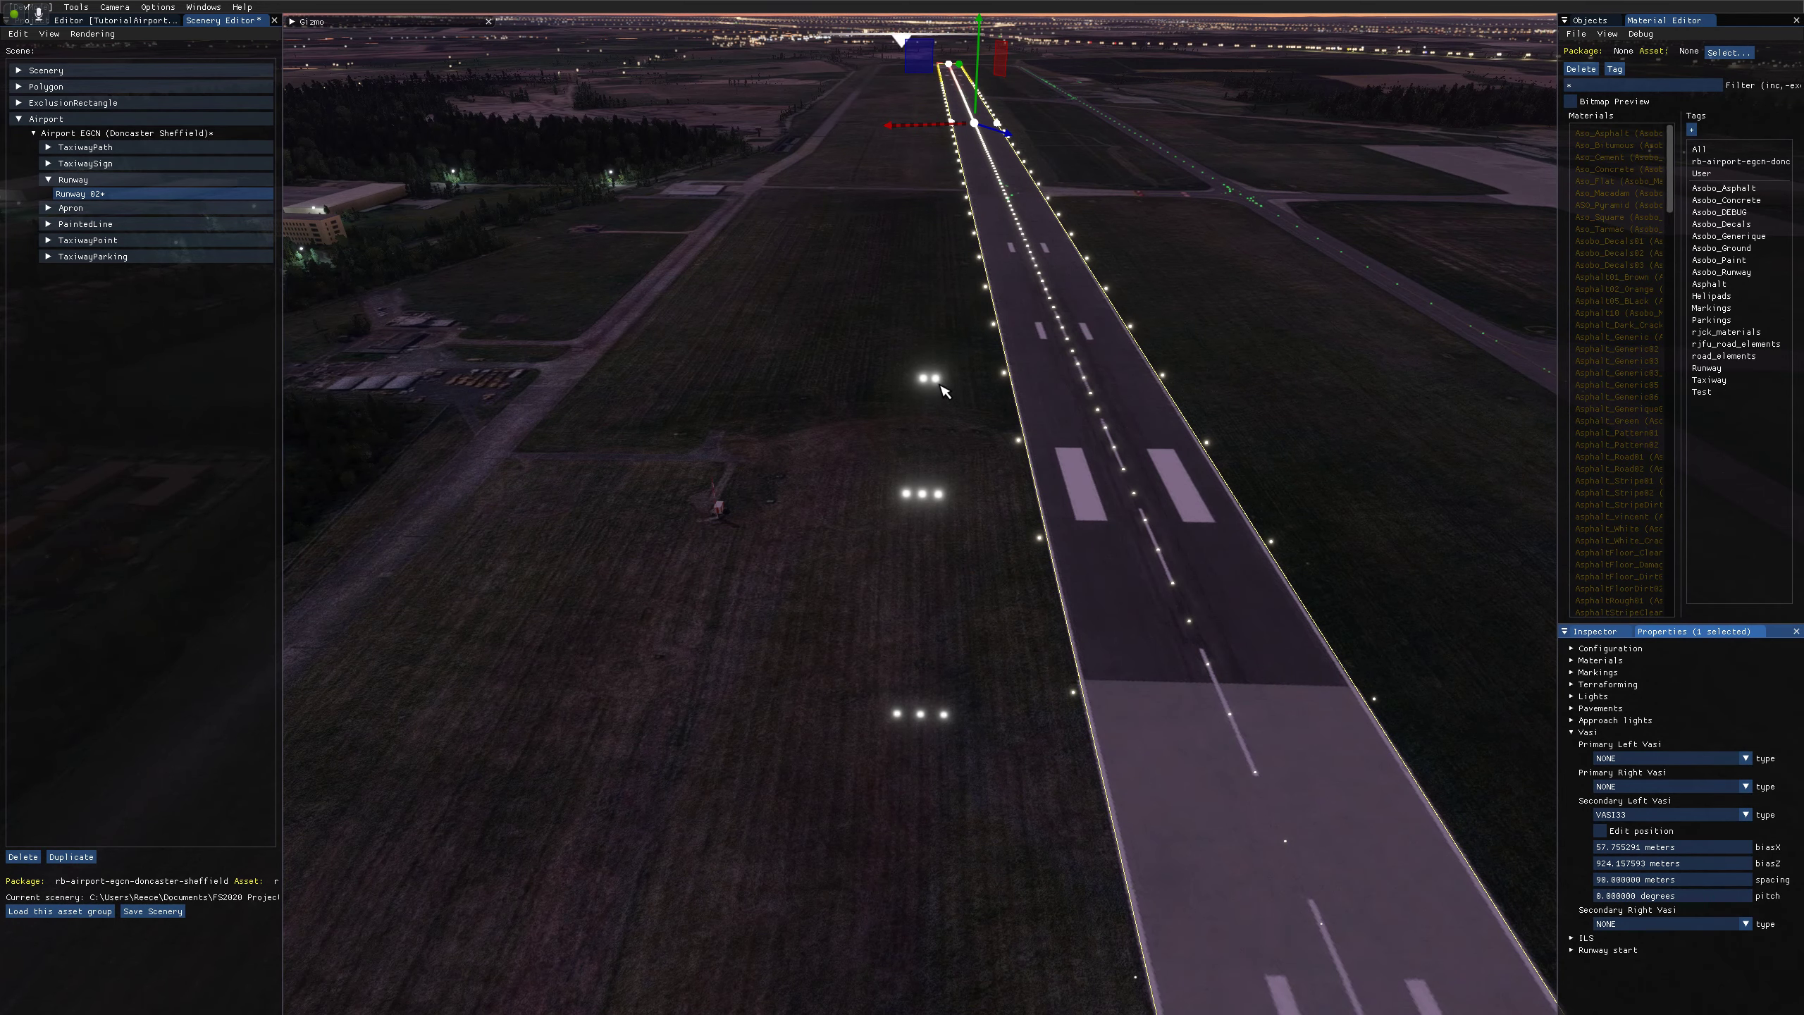
key("w")
key("w")
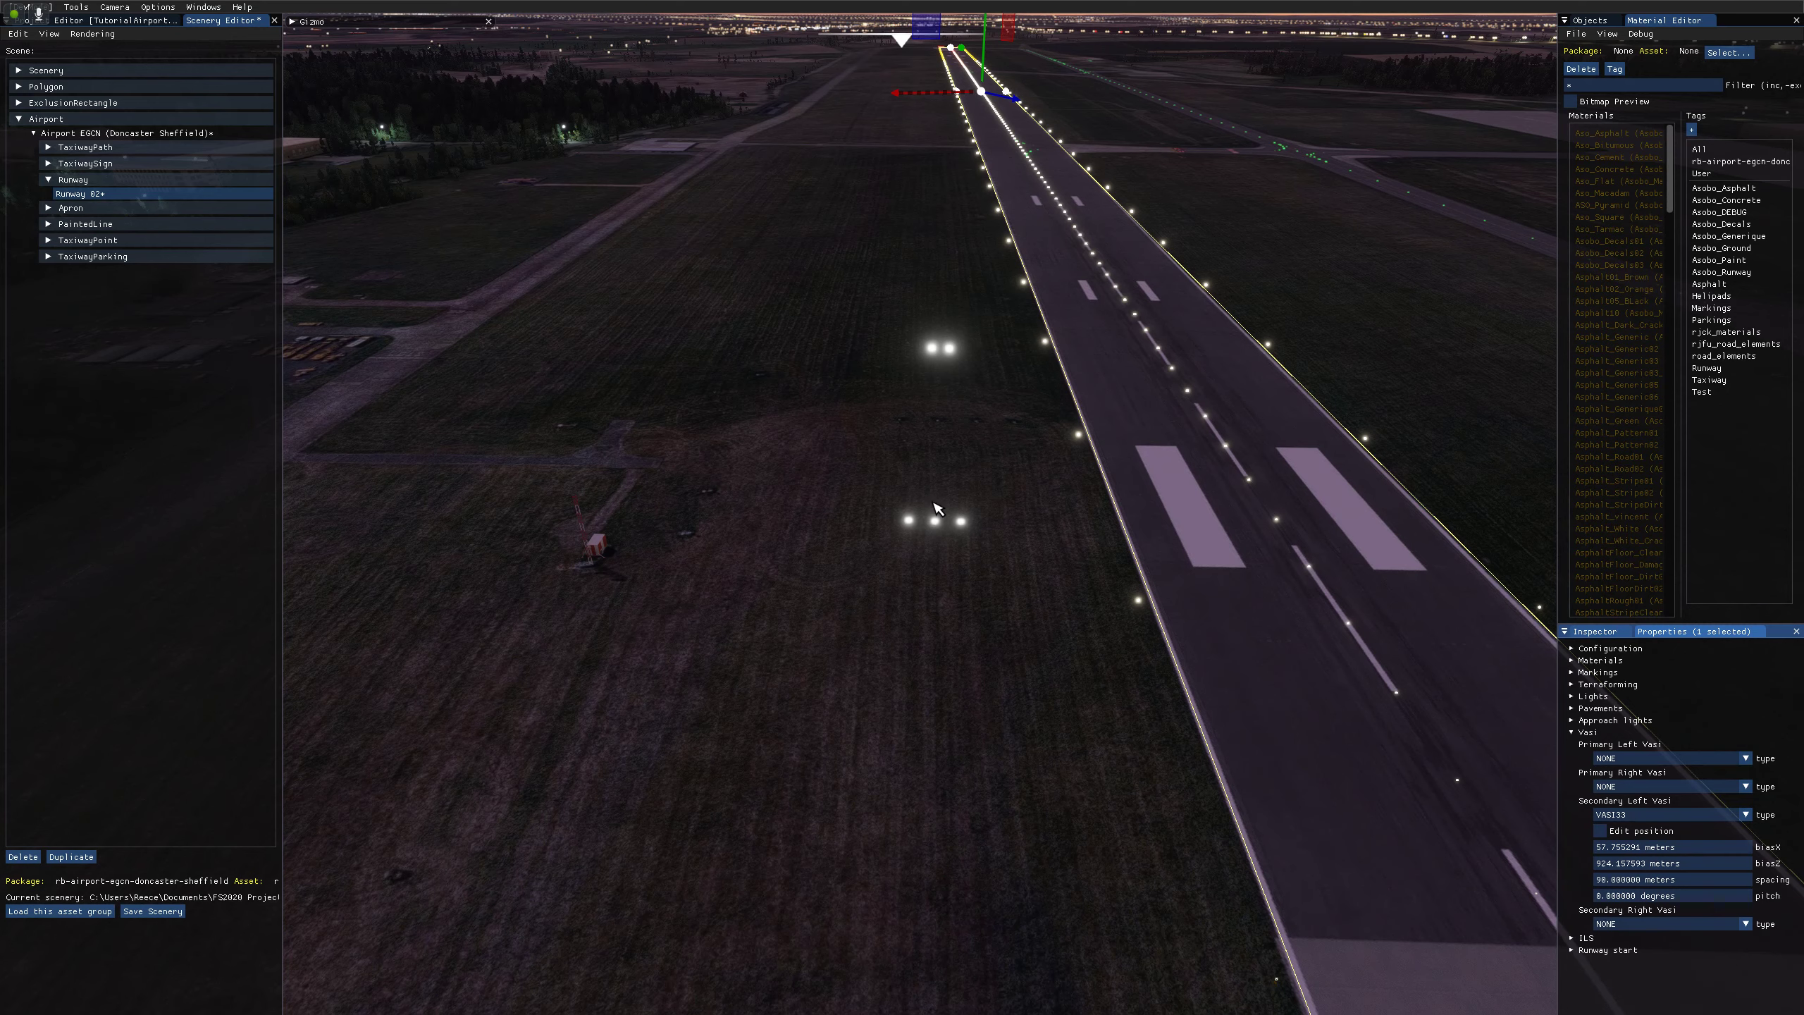
Set the pitch of the runway's Secondary Left Vasi to 3 degrees.
left_click(1632, 820)
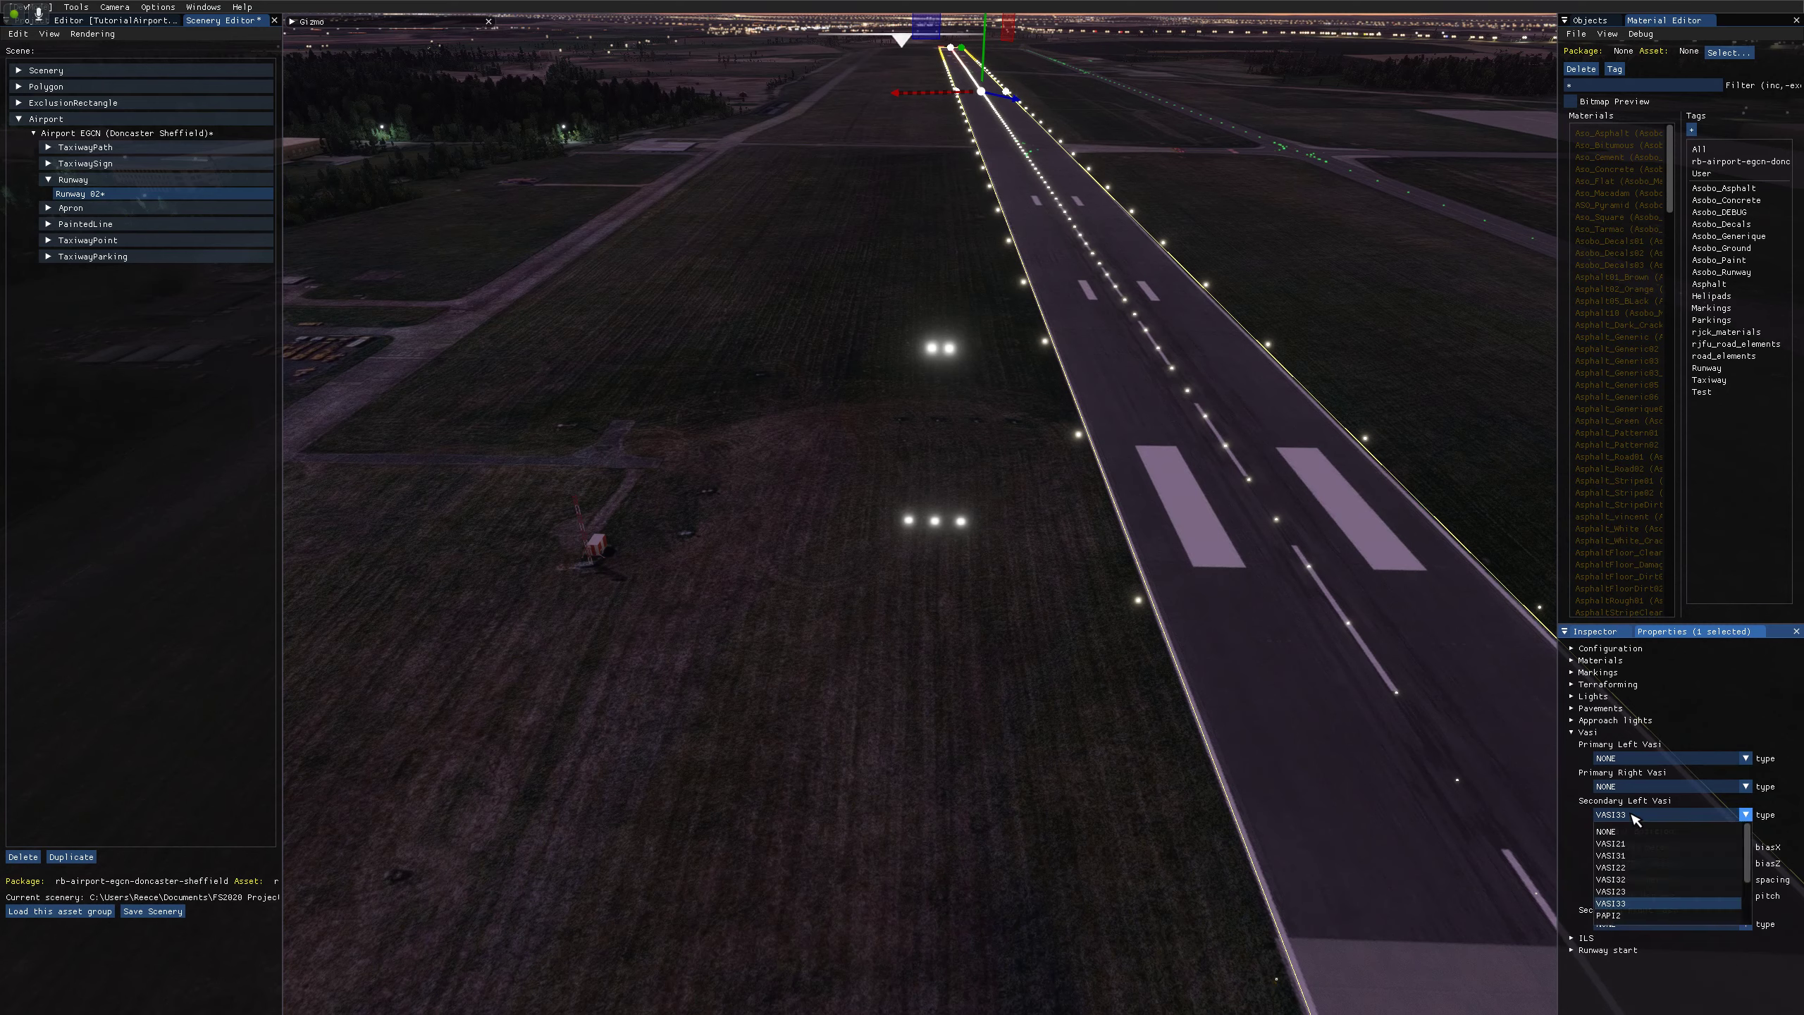
left_click(1787, 839)
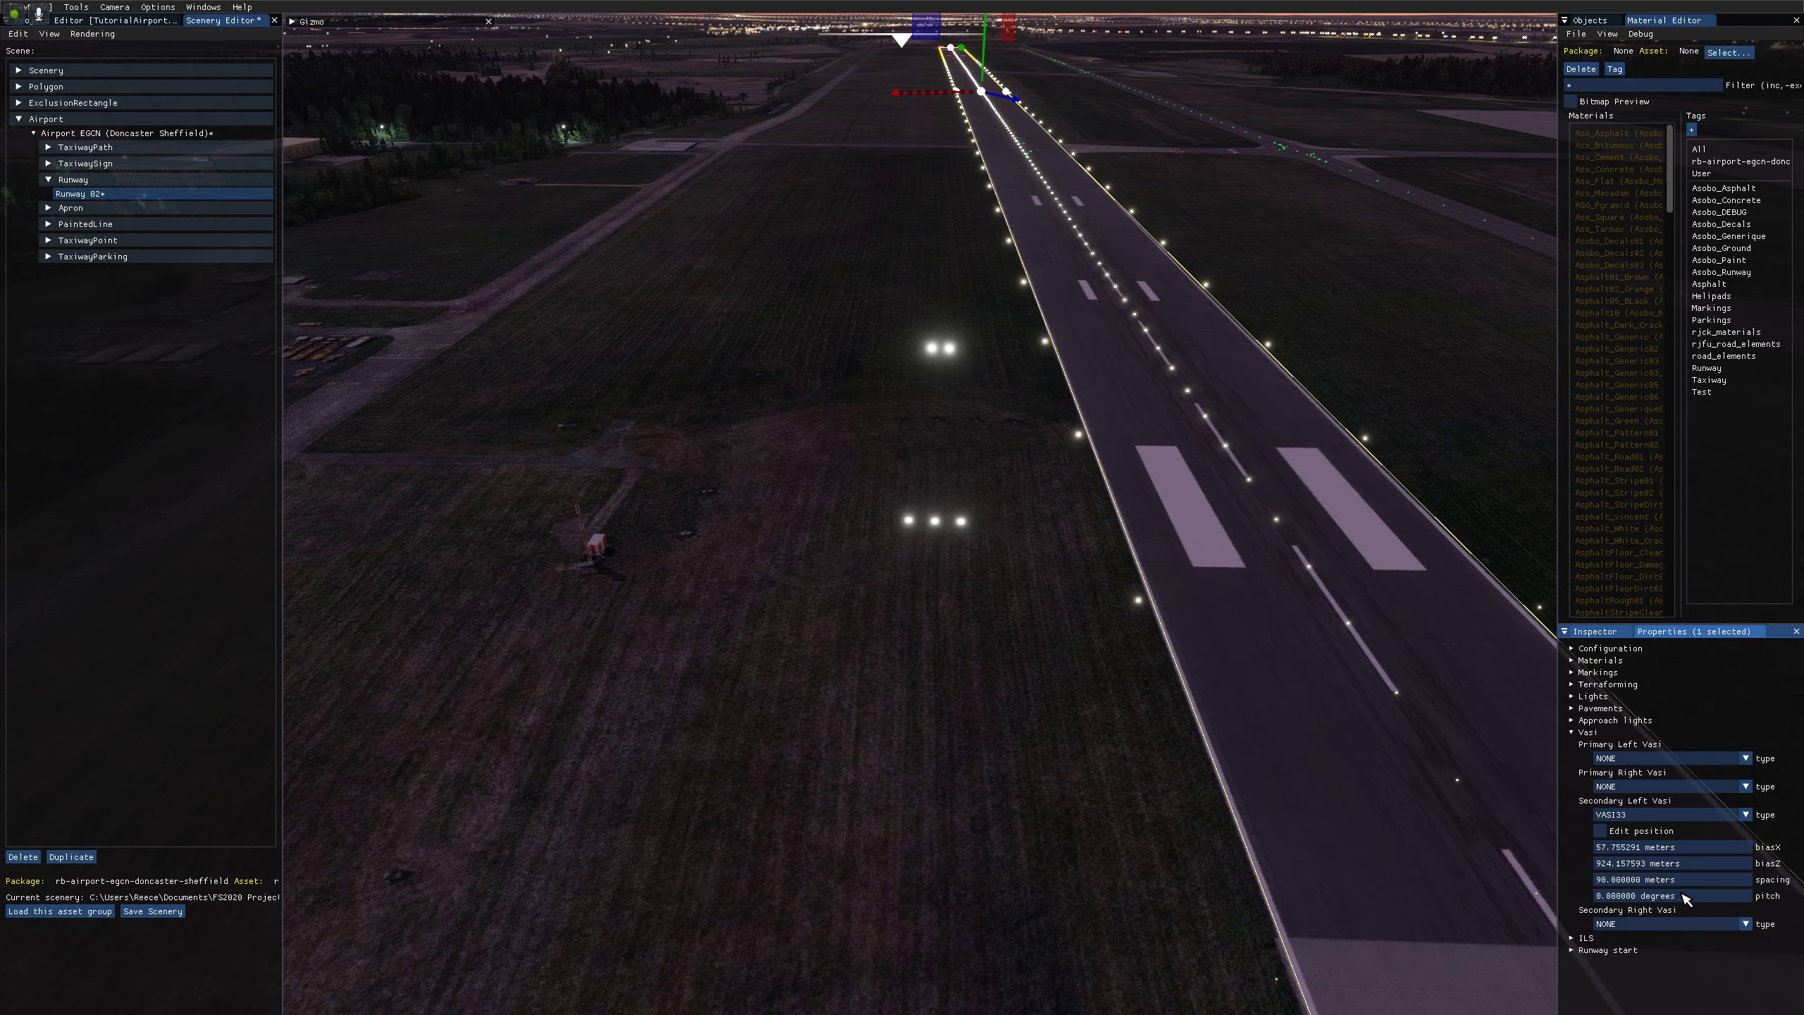
double_click(1635, 900)
left_click(987, 827)
key("s")
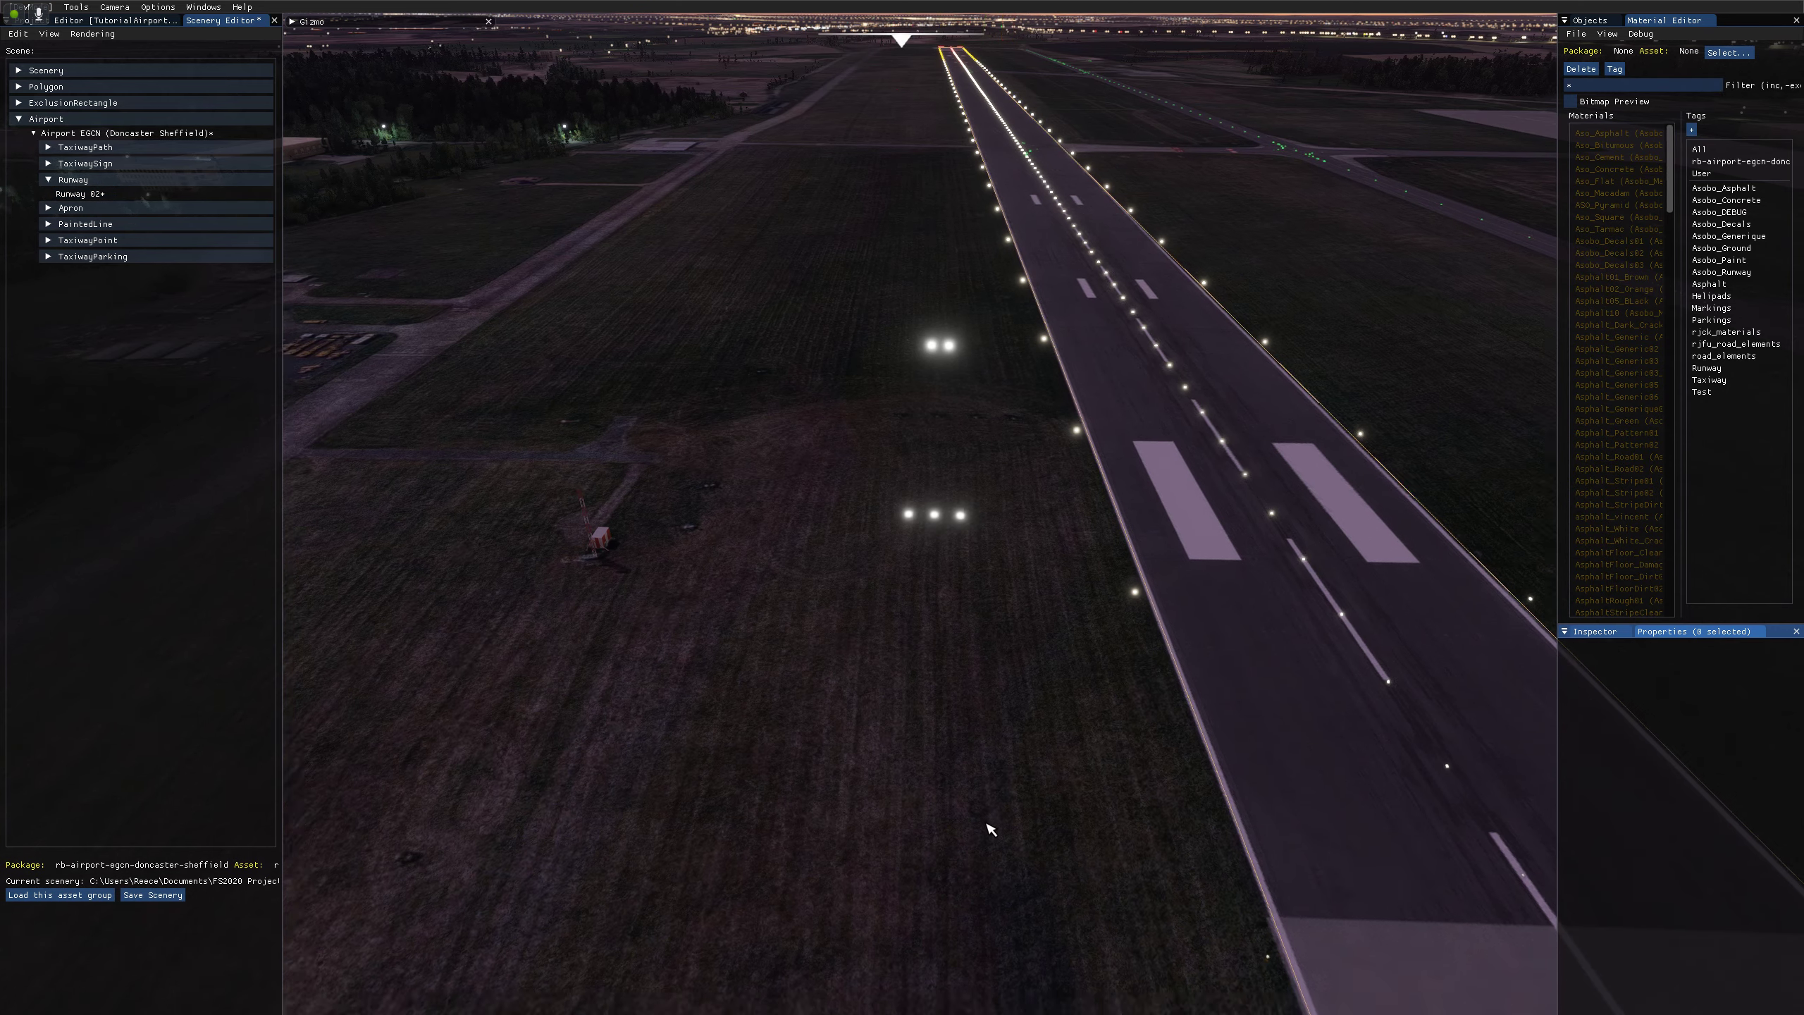
right_click_drag(951, 898, 1129, 610)
left_click(1144, 596)
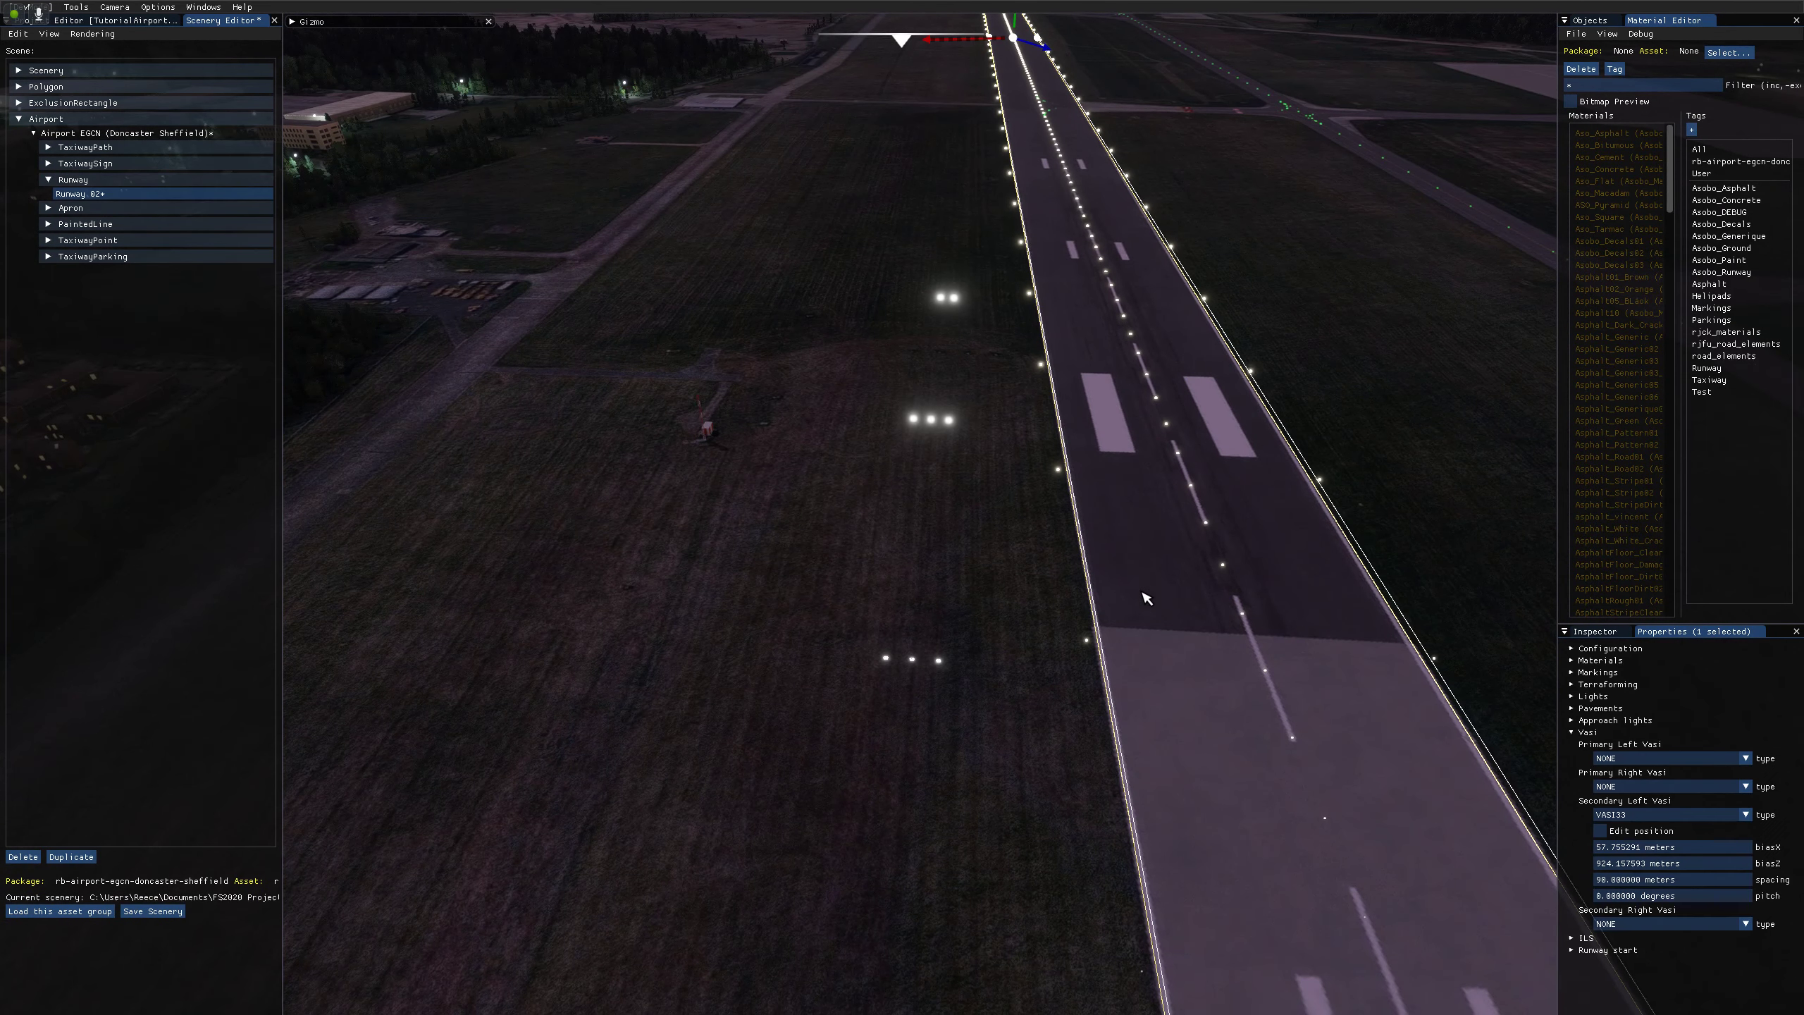
left_click(1642, 896)
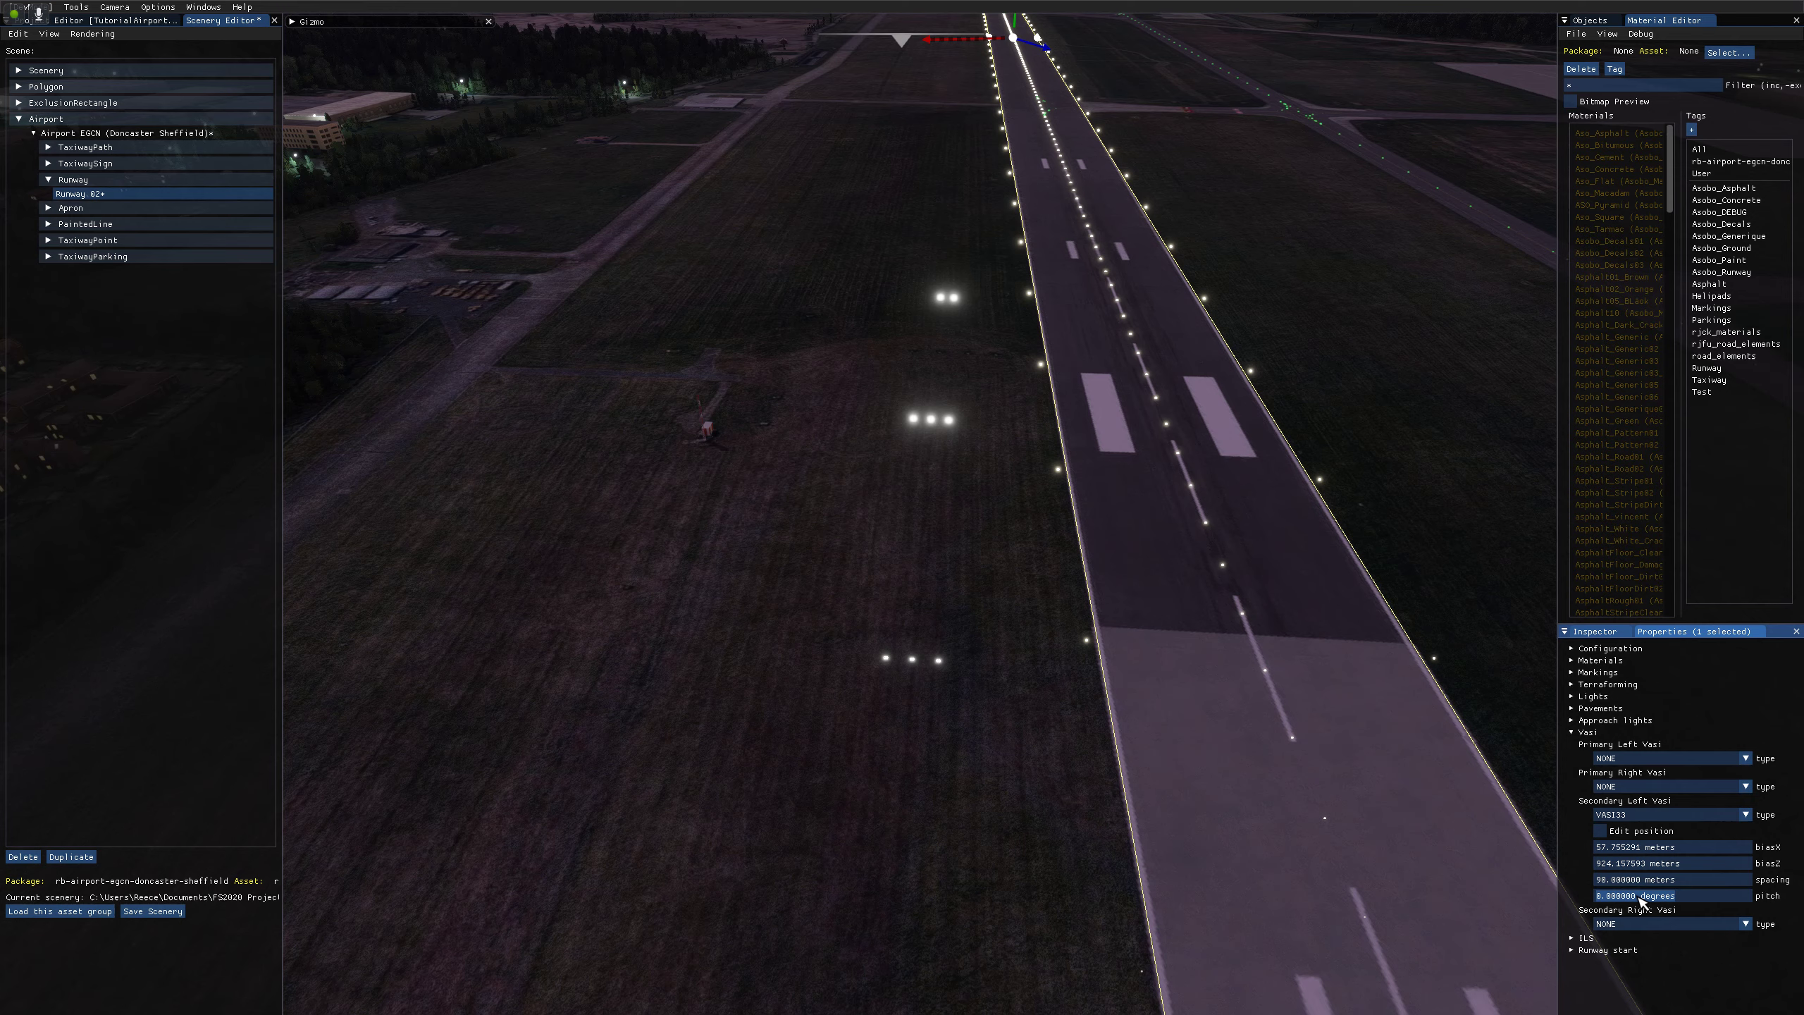
type("3")
key("Return")
View the Vasi lights from a low approach angle and set the Secondary Left Vasi type to VASI22.
right_click_drag(971, 686, 946, 732)
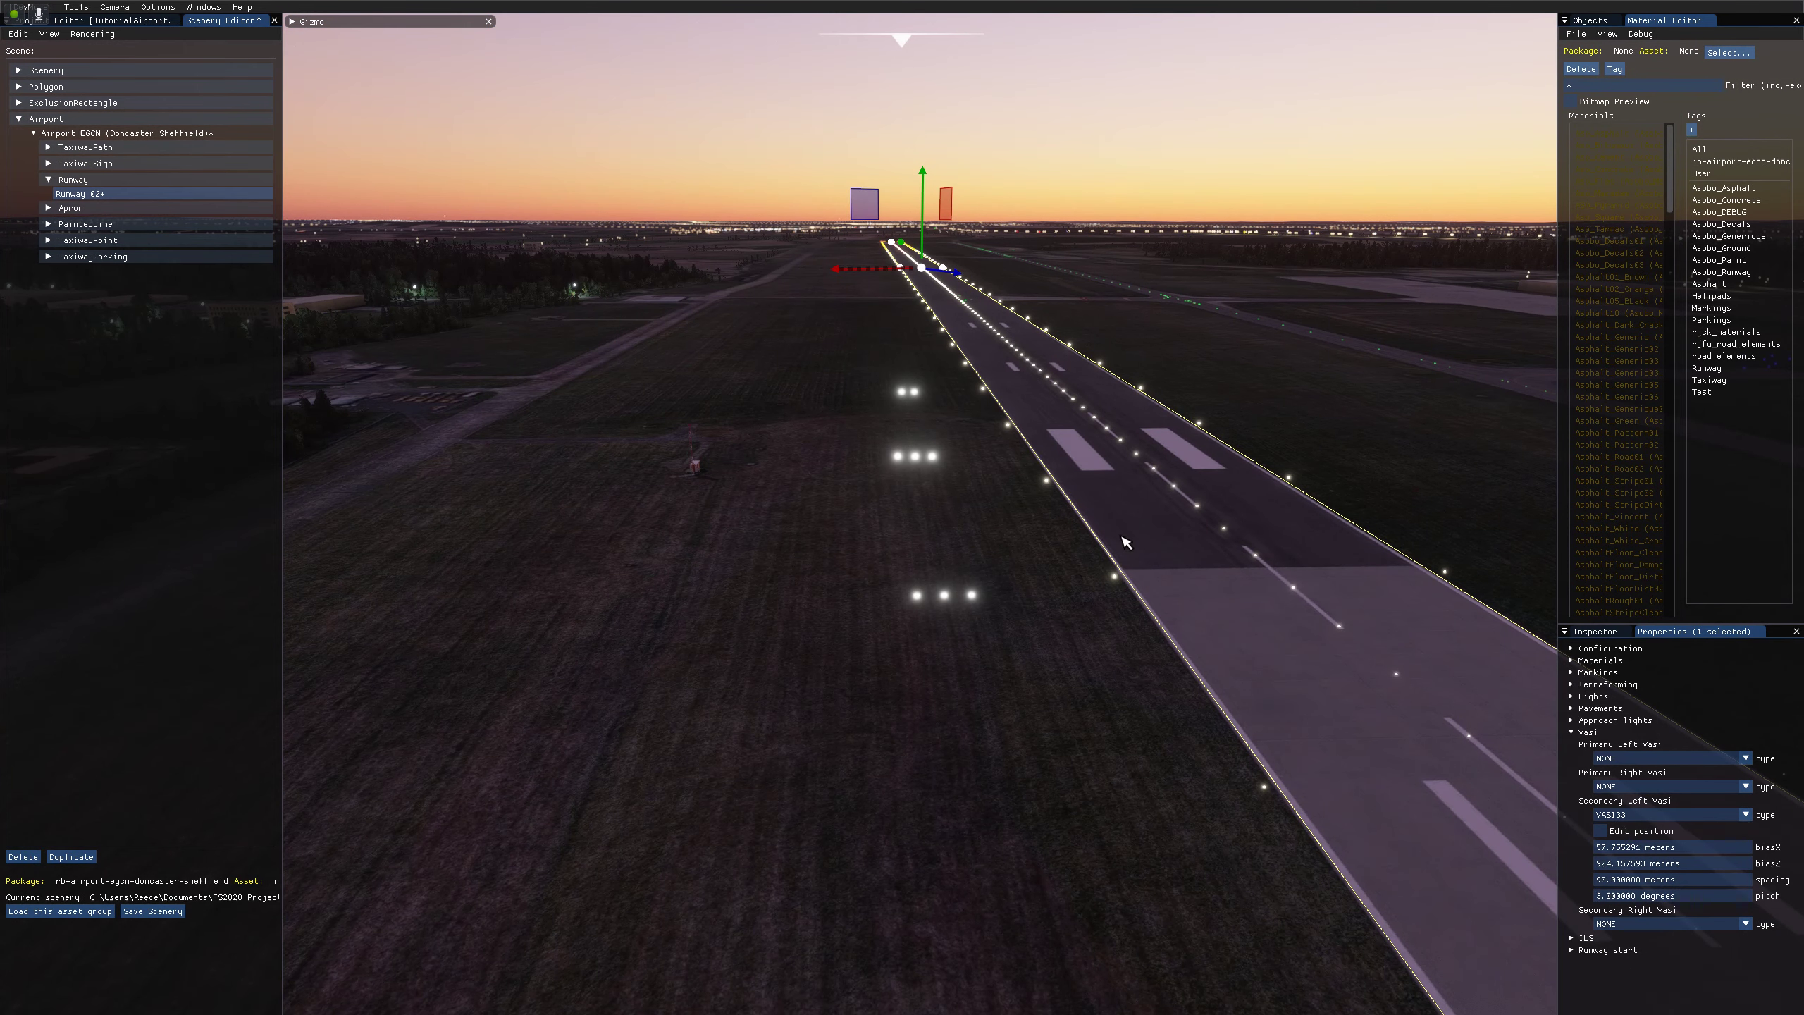
key("w")
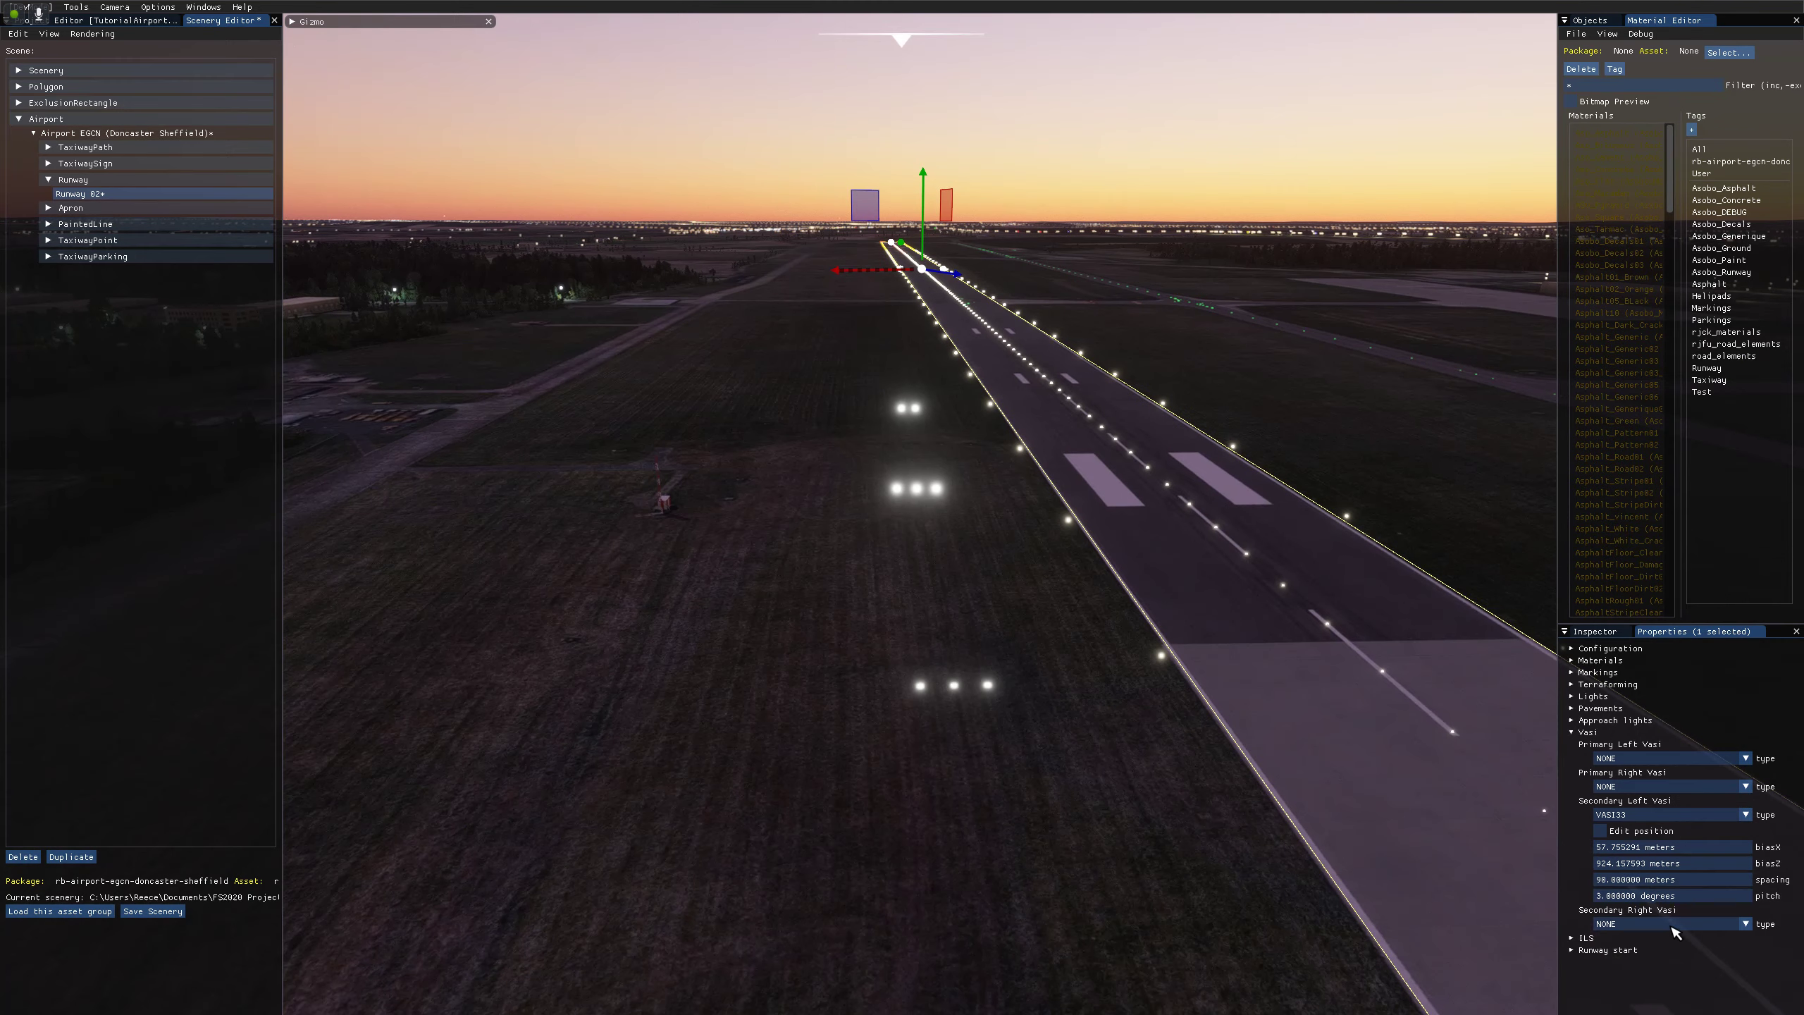
key("w")
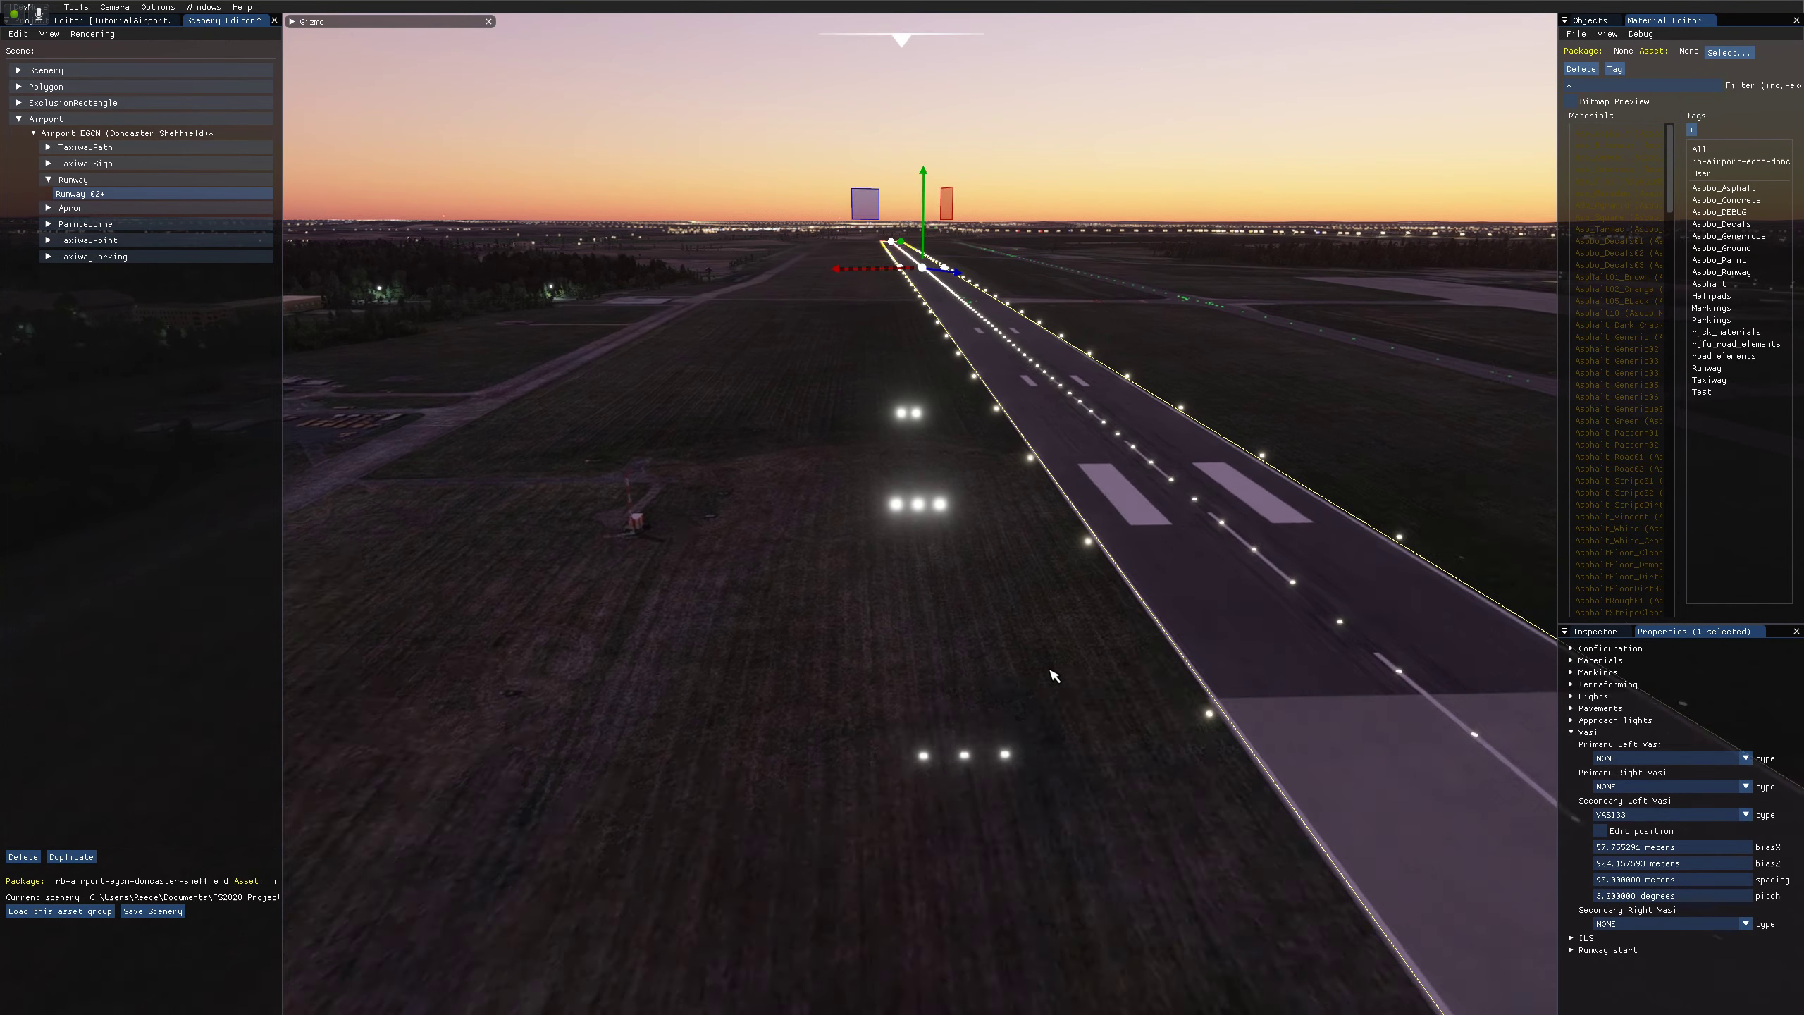
key("s")
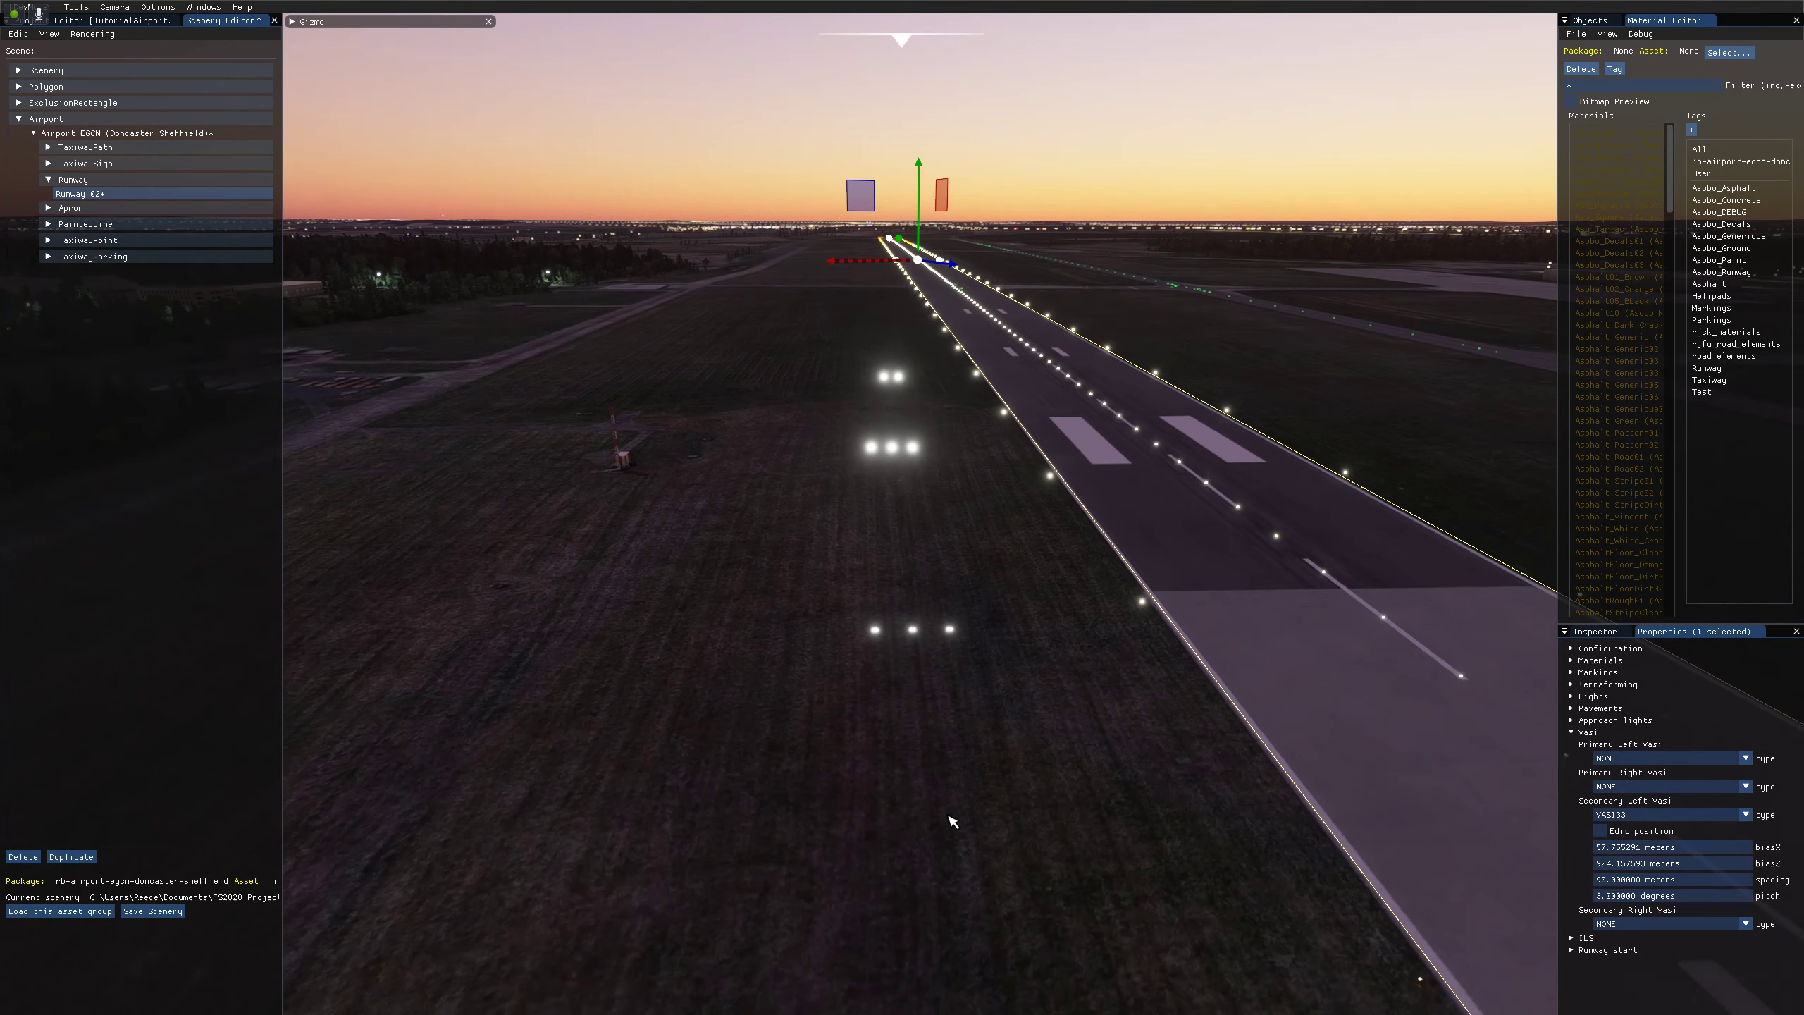
key("f")
mouse_move(951, 822)
right_mouse_down()
mouse_move(948, 778)
mouse_move(942, 806)
right_mouse_up()
left_click(1642, 816)
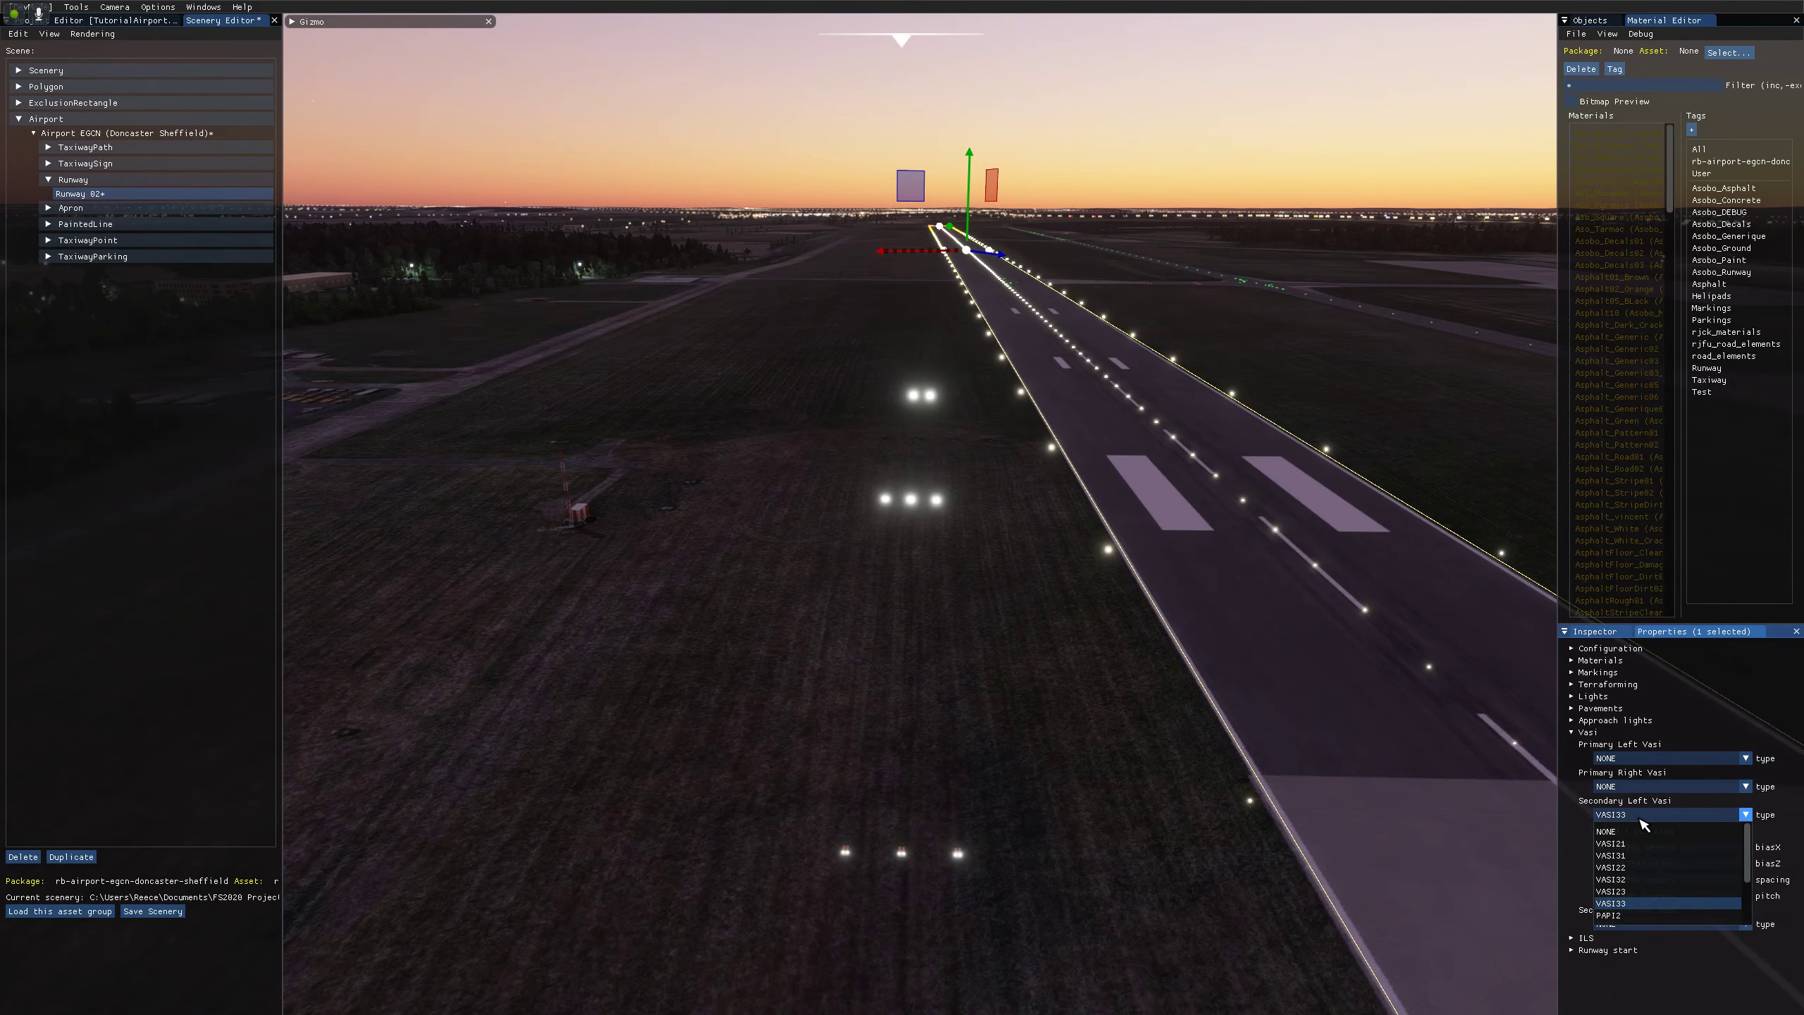
left_click(1626, 867)
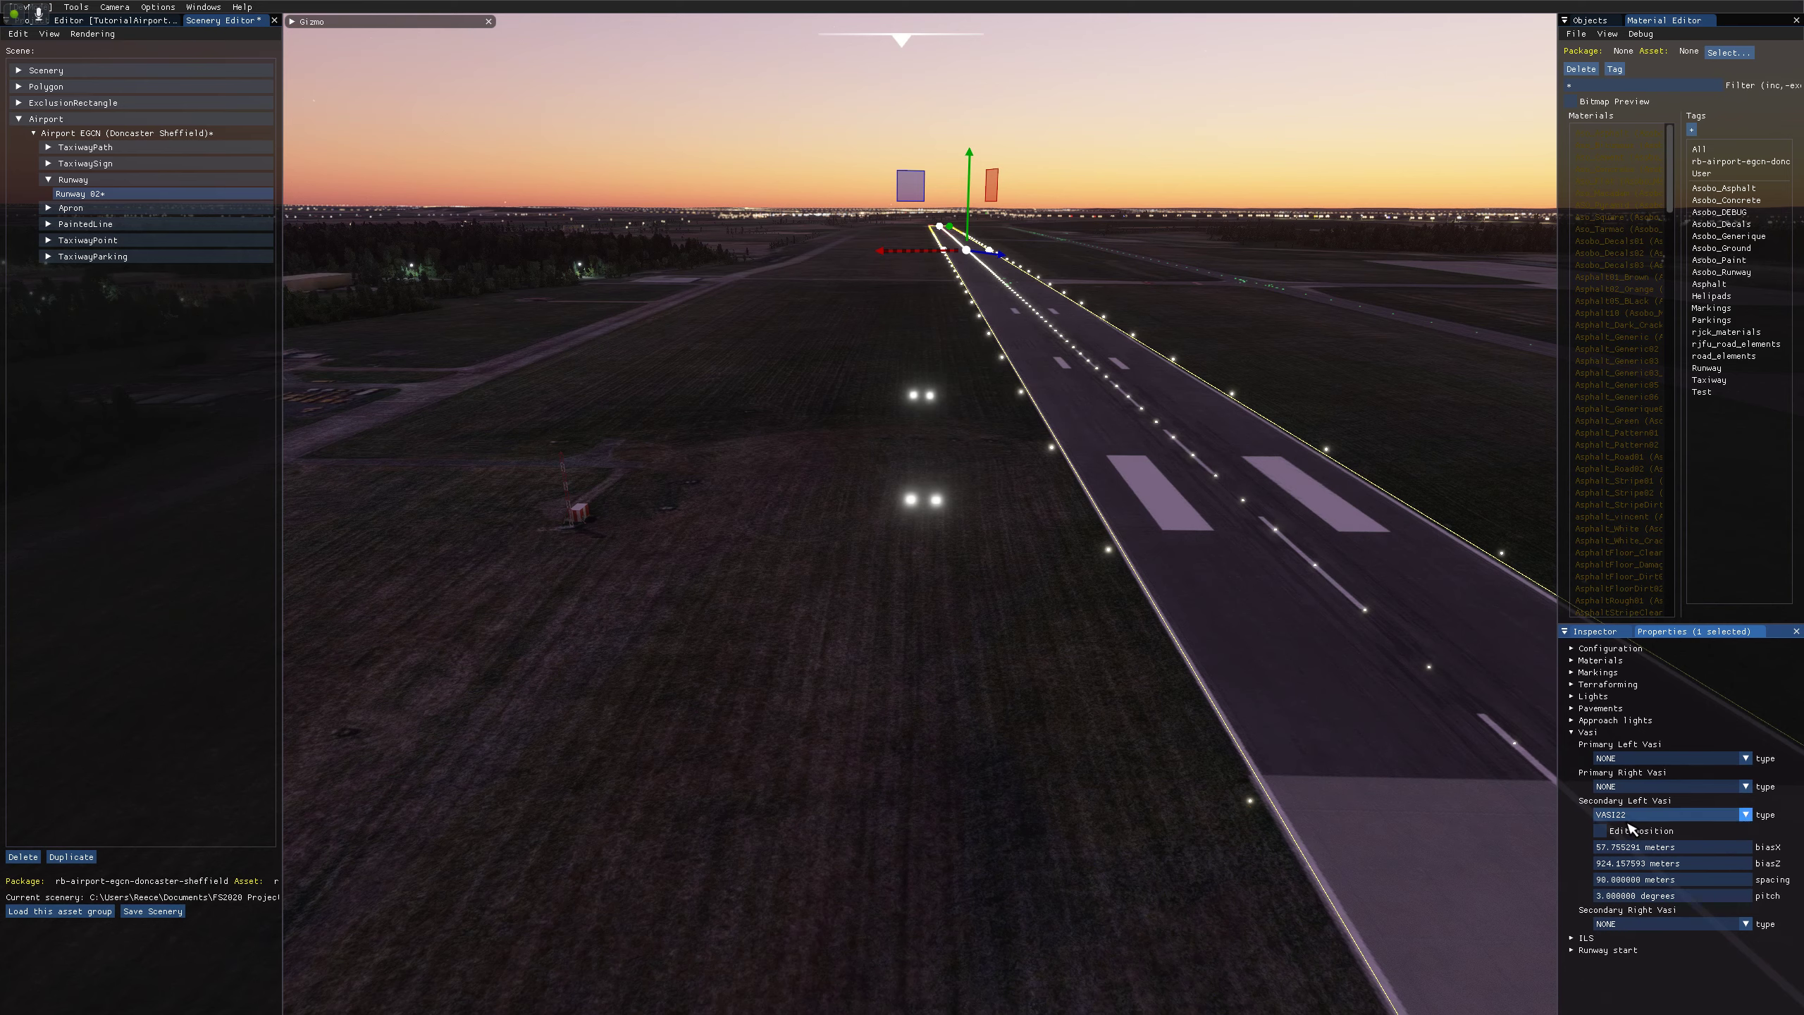
Try the VASI31 and PAPI2 types for the Secondary Left Vasi, viewing the PAPI2 lights from a lower approach angle.
left_click(1654, 814)
left_click(1633, 856)
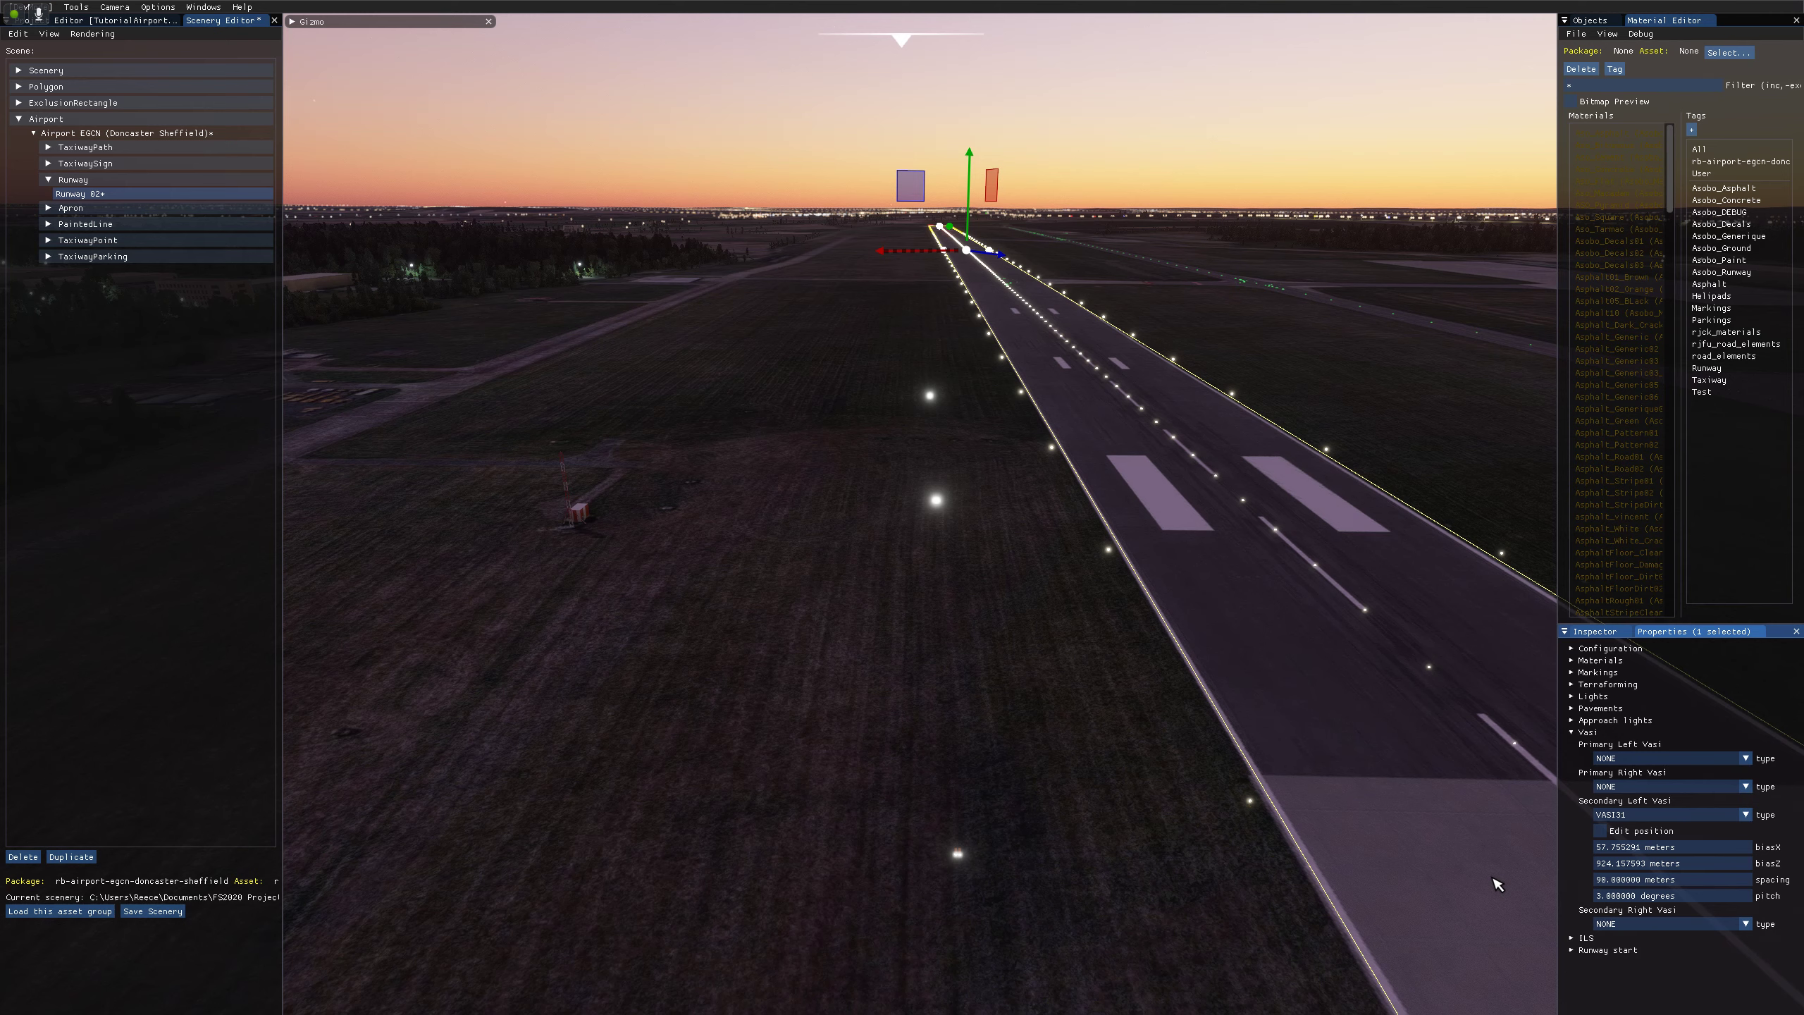
left_click(1629, 819)
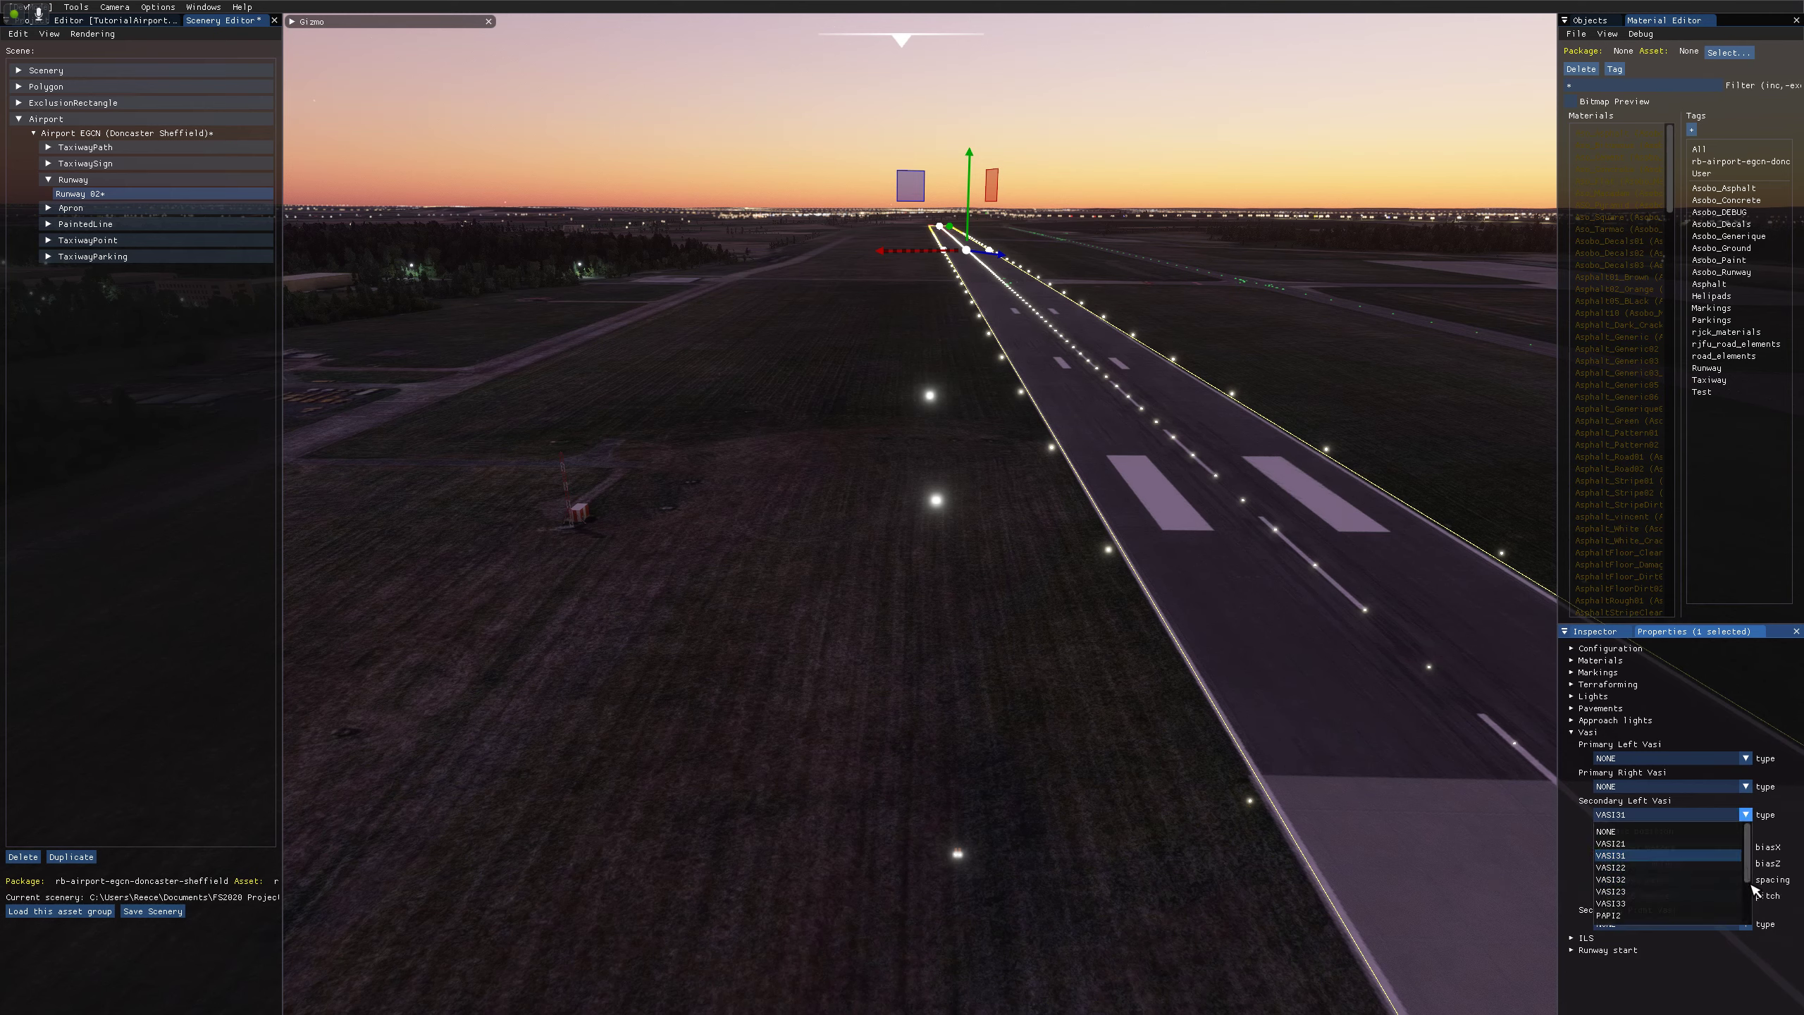
left_click(1749, 881)
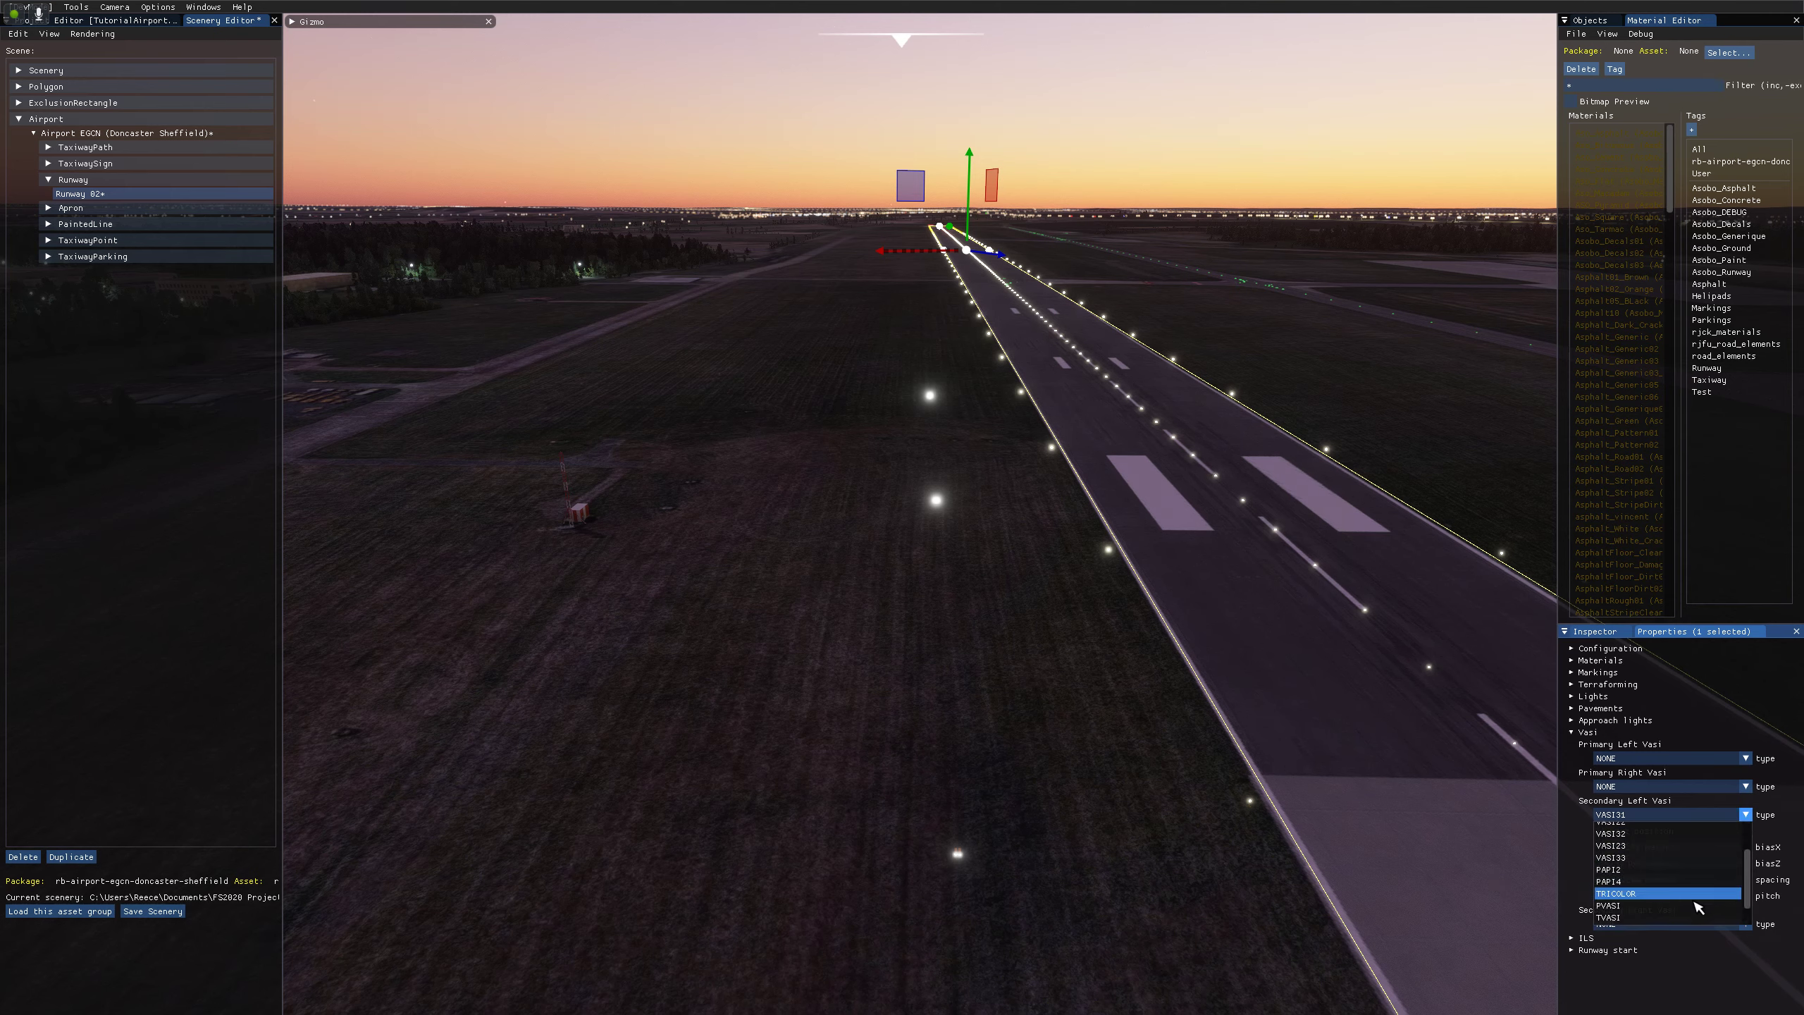
left_click(1602, 884)
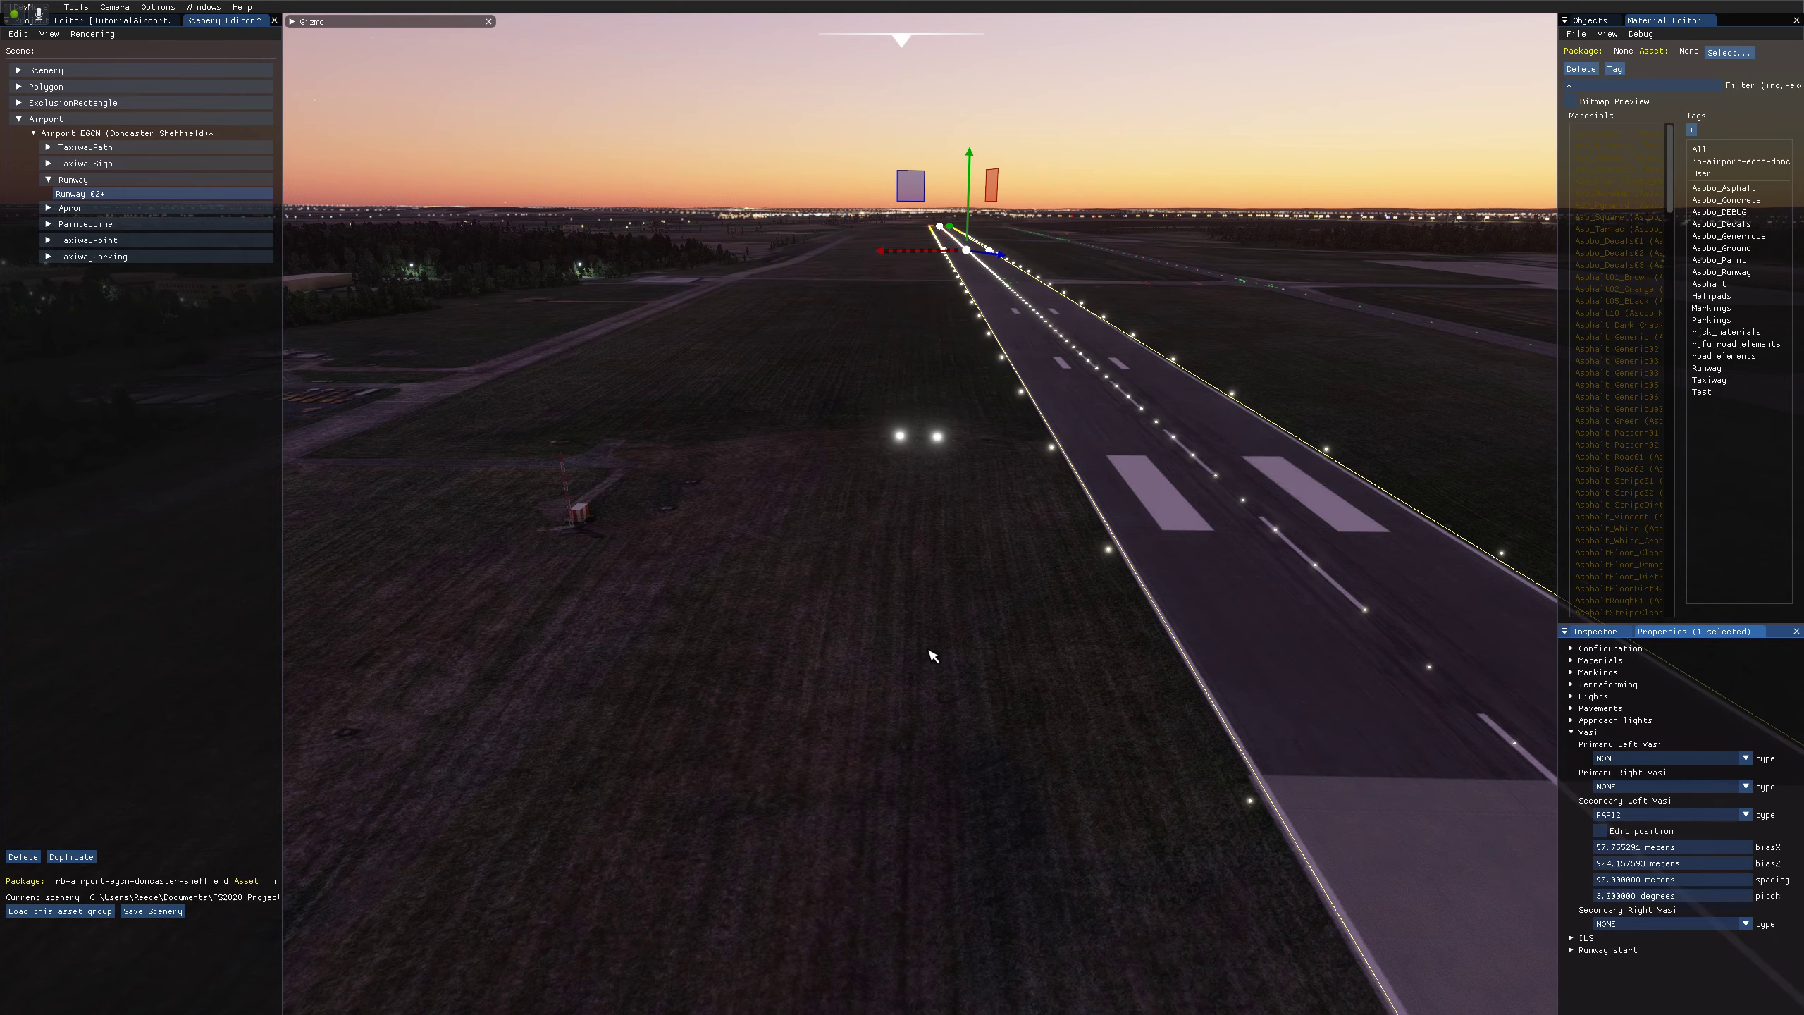
middle_click_drag(929, 649, 1001, 648)
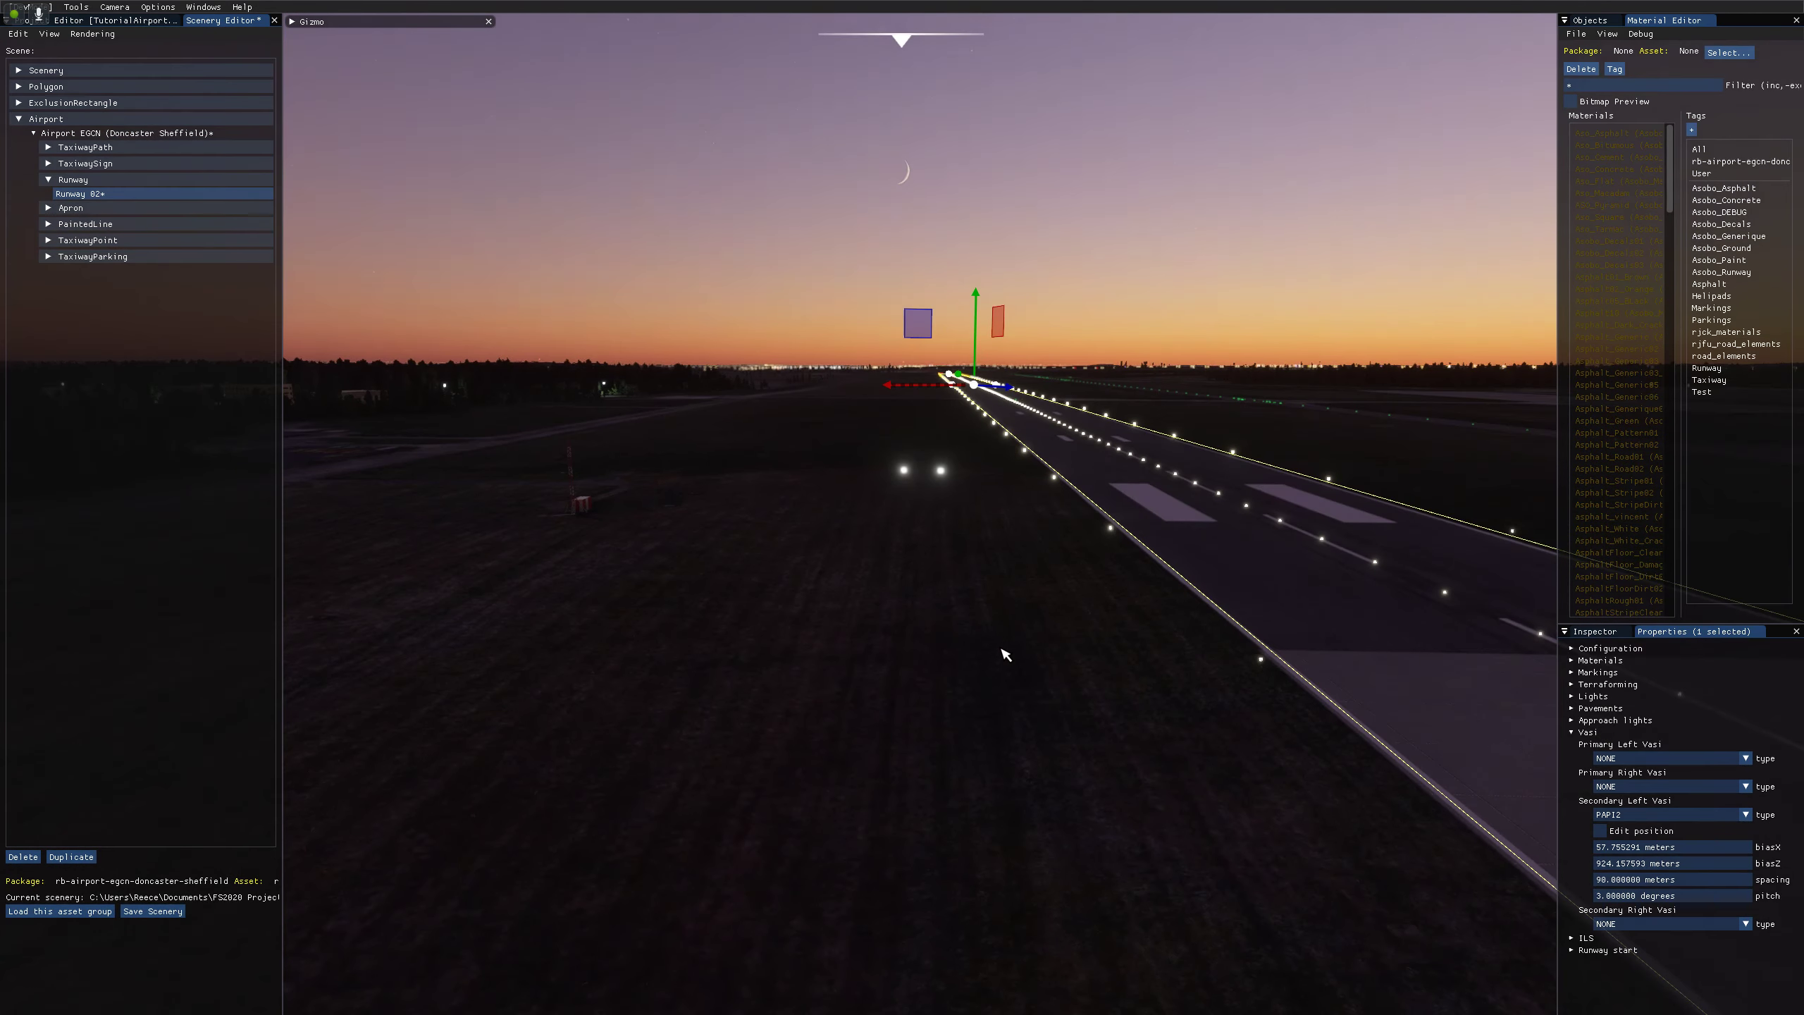
Try the PAPI4 type for the Secondary Left Vasi and view its lights from a different approach height.
left_click(1617, 817)
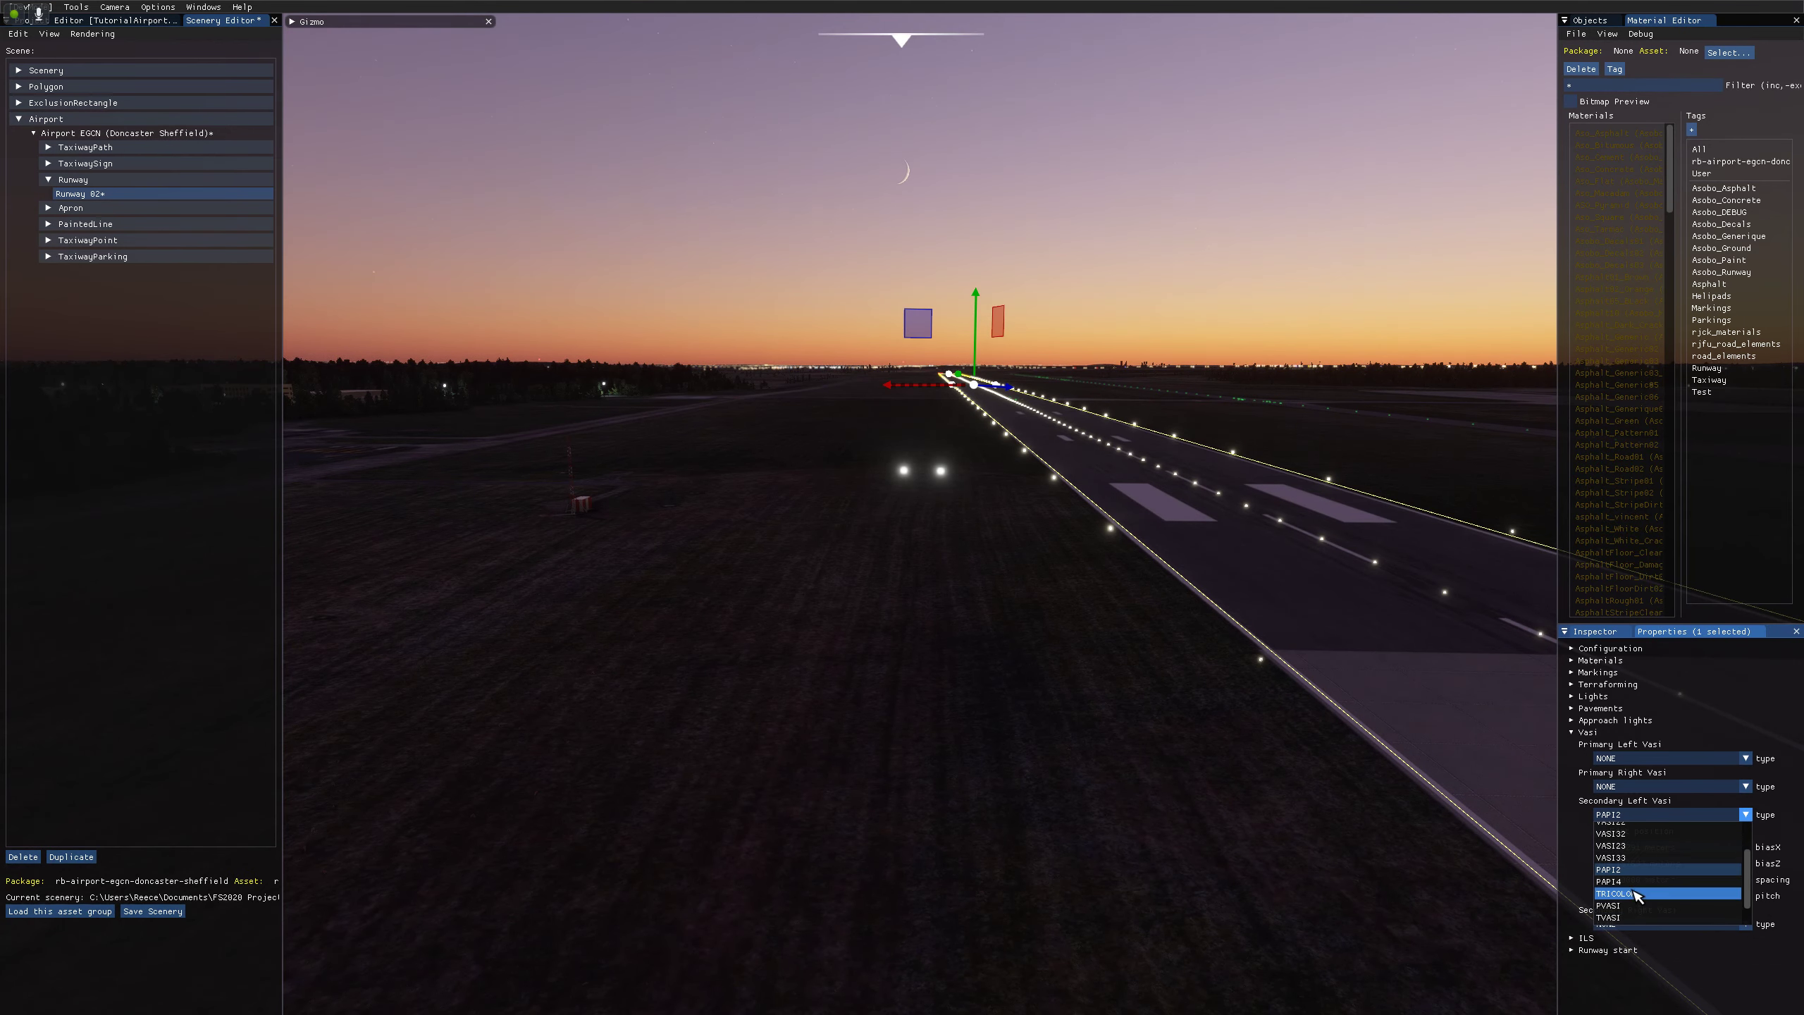
left_click(1635, 894)
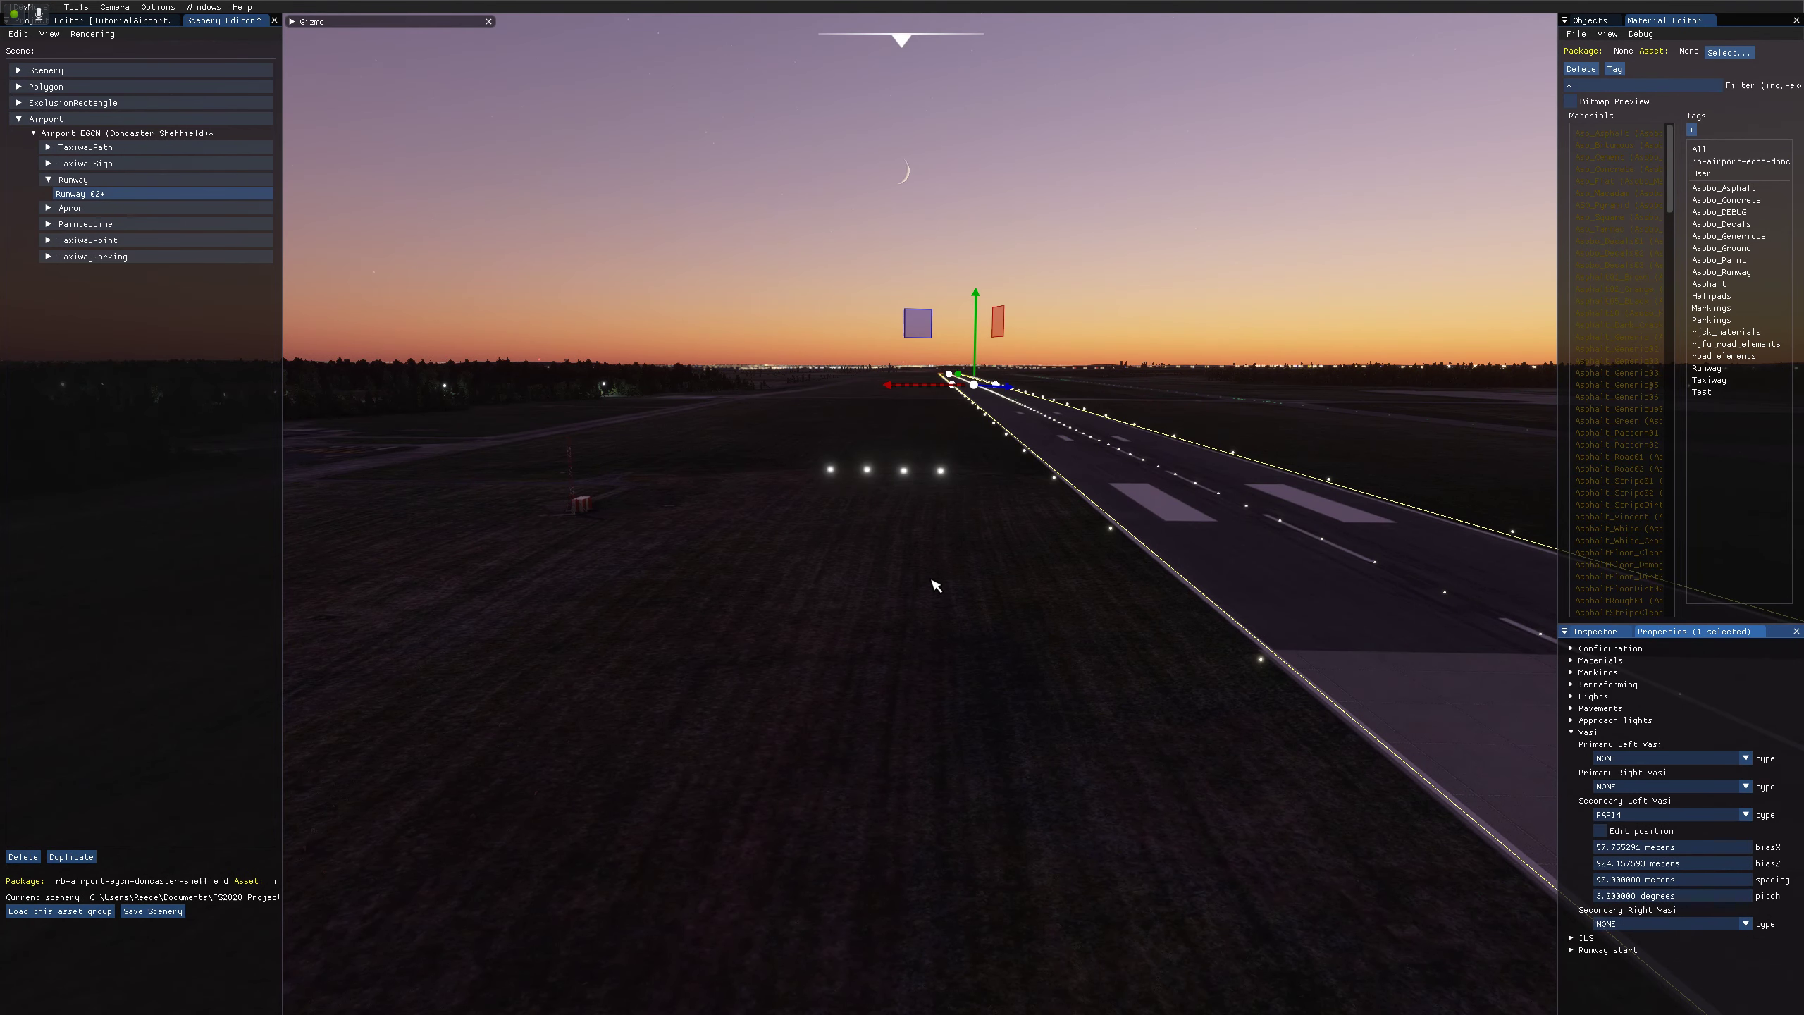
mouse_move(936, 656)
middle_mouse_down()
mouse_move(941, 636)
mouse_move(947, 662)
middle_mouse_up()
Try the TRICOLOR type for the Secondary Left Vasi and view its light from different heights.
left_click(1679, 817)
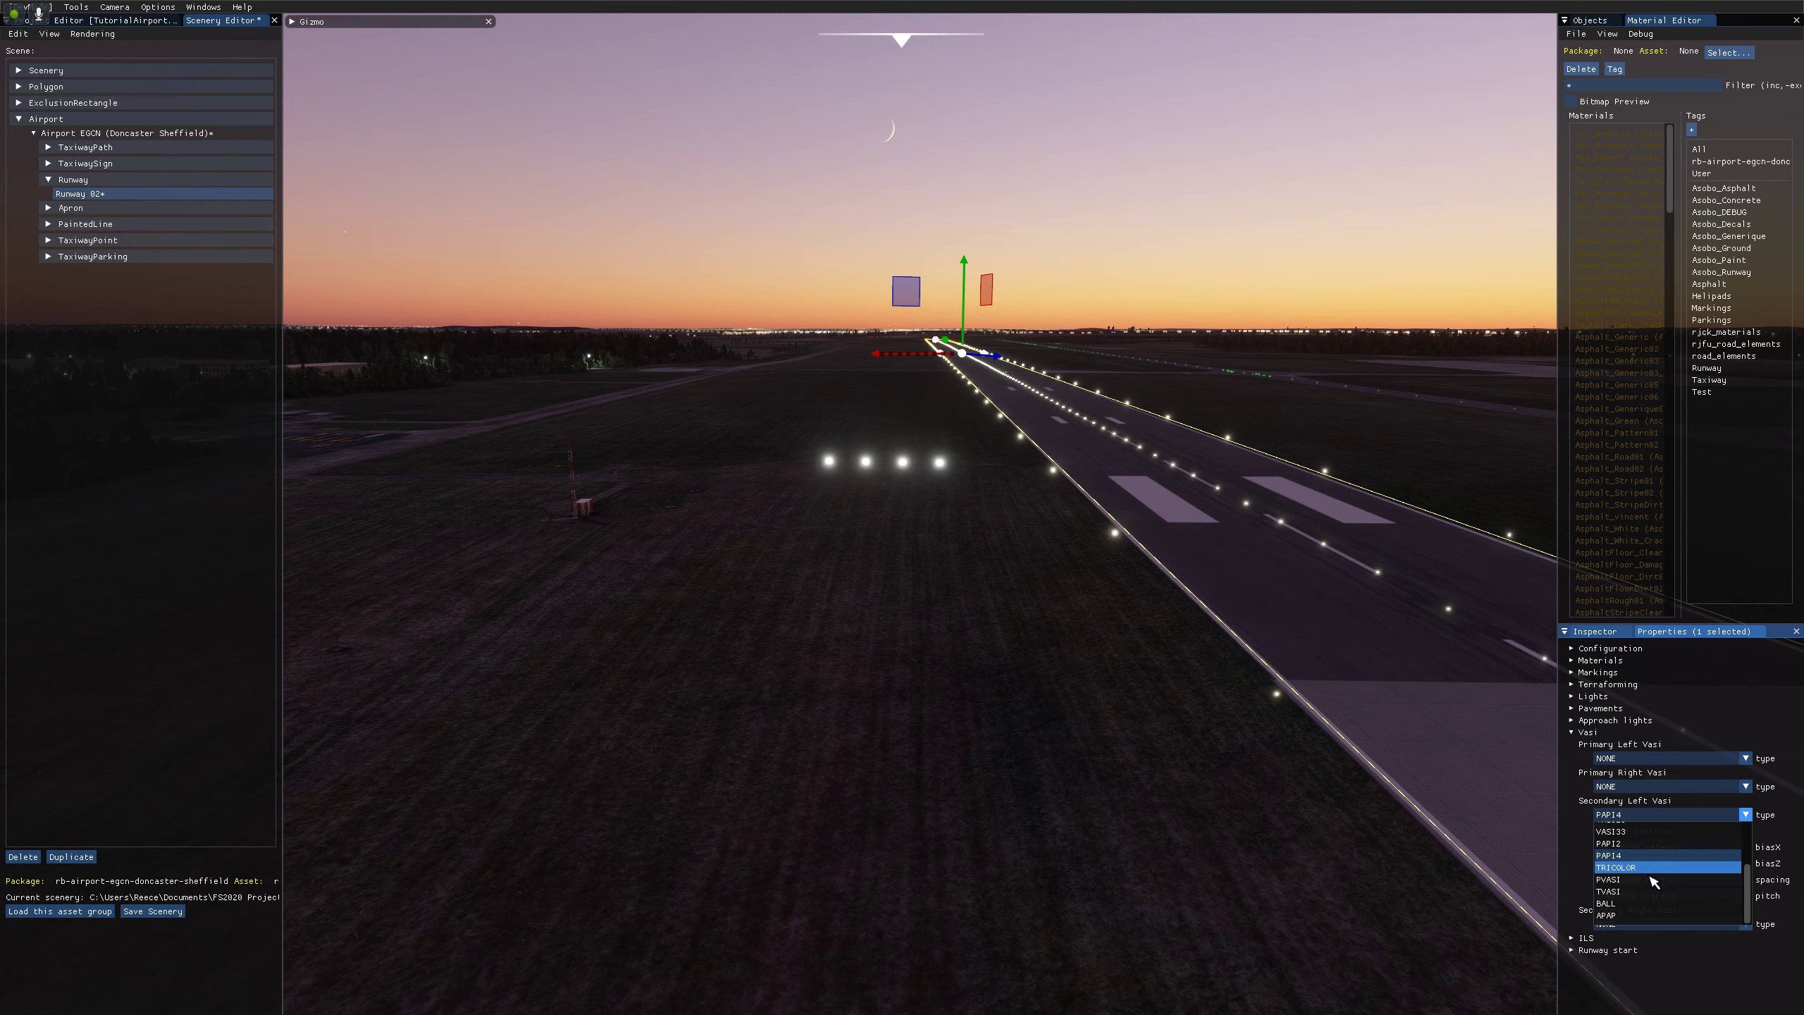
left_click(1633, 867)
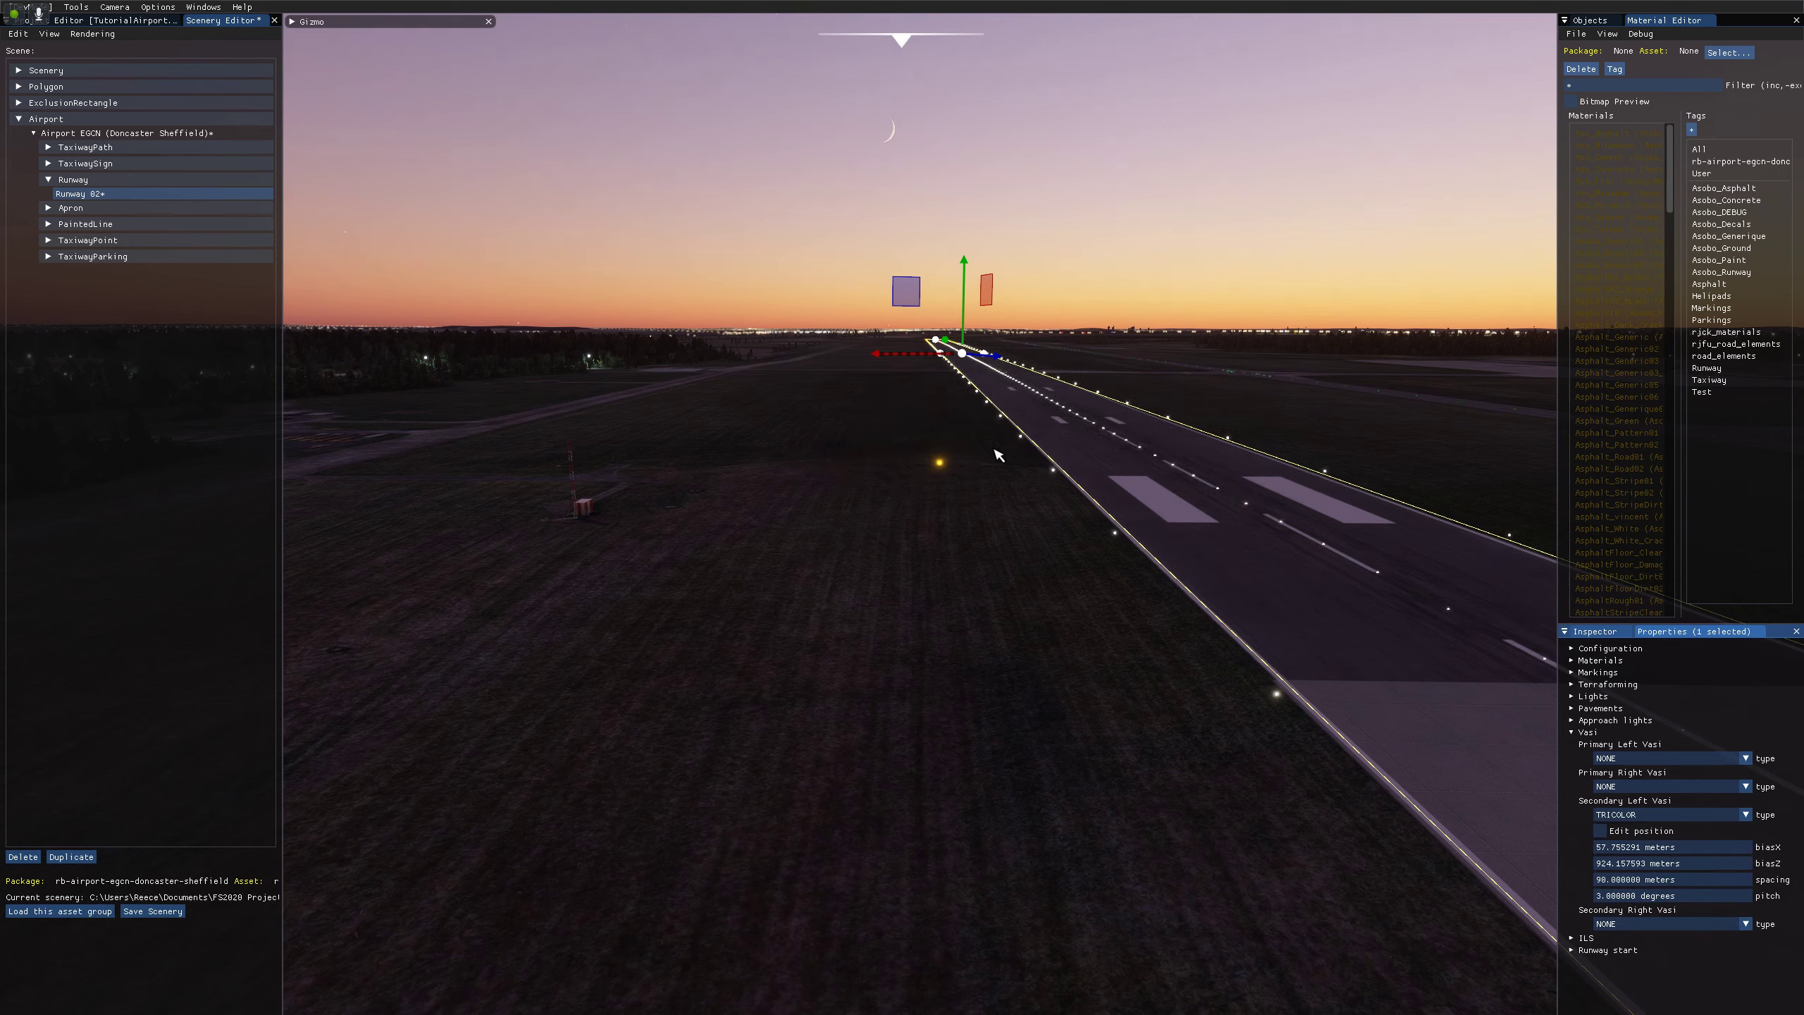
middle_click_drag(1024, 638, 1008, 693)
right_click_drag(1012, 700, 1006, 637)
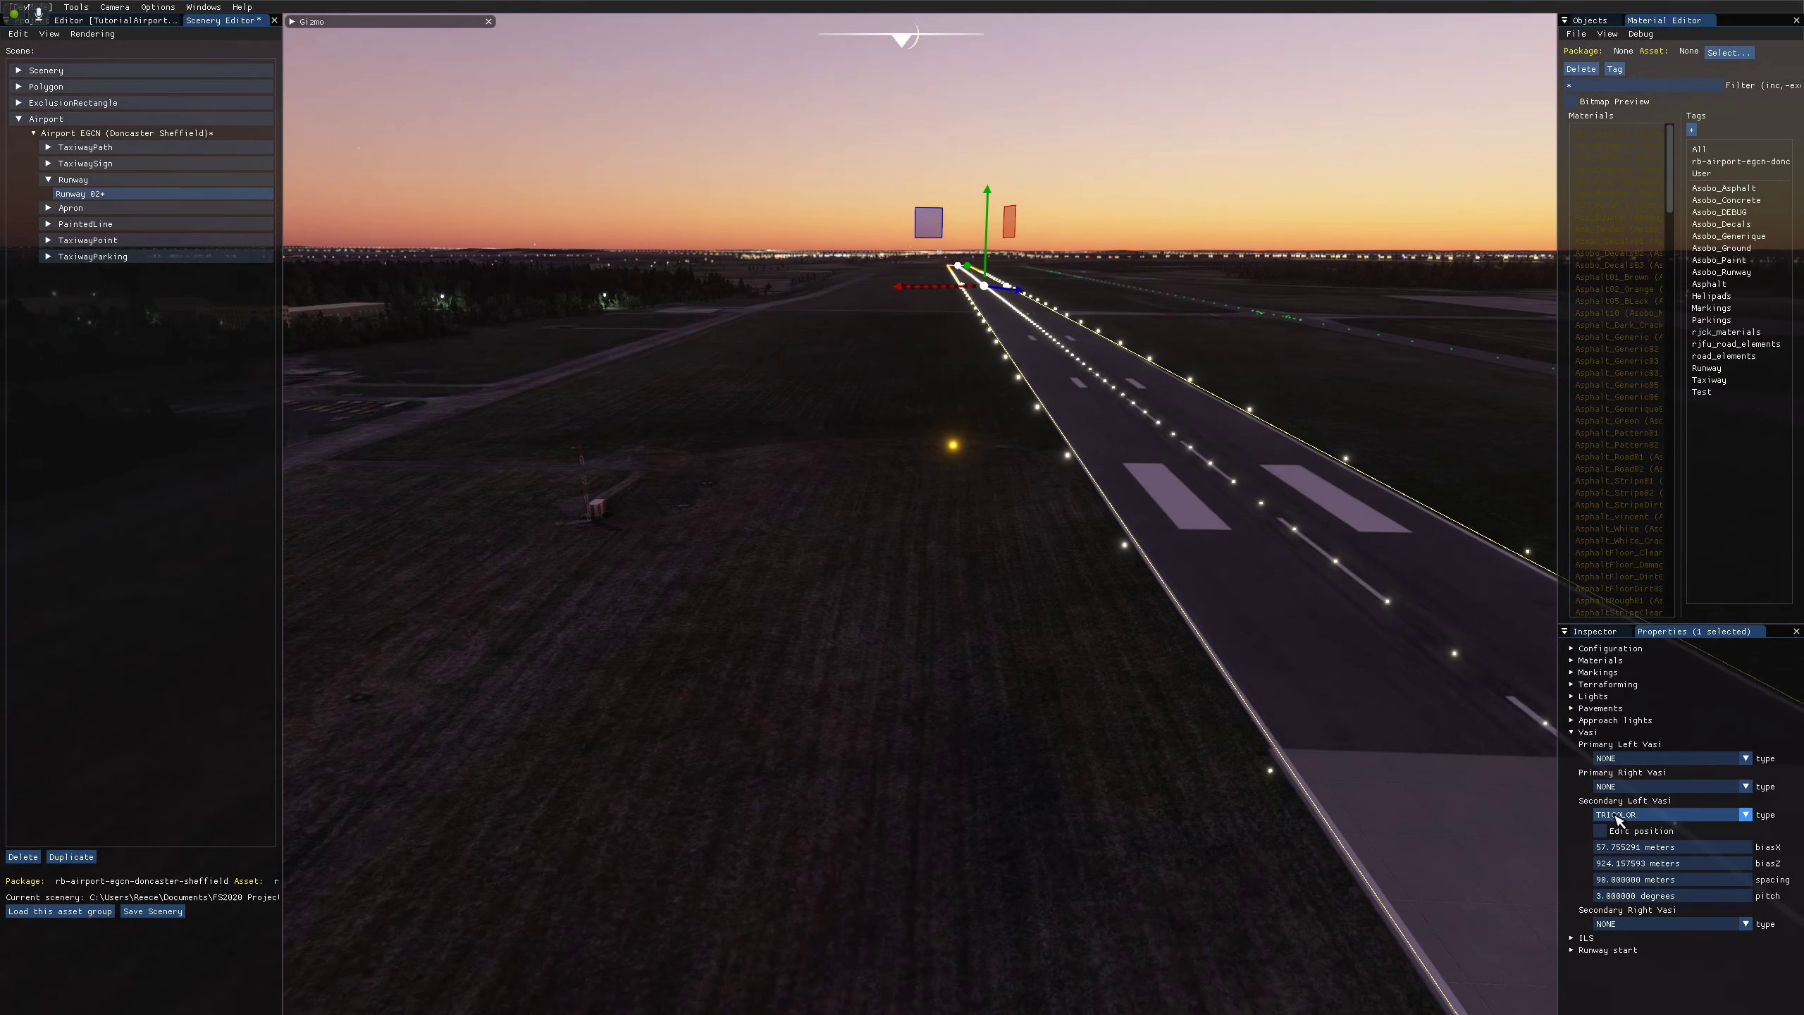
Try the PVASI type for the Secondary Left Vasi and look at its light from a higher approach angle.
left_click(1616, 816)
scroll(1640, 850, "down", 1)
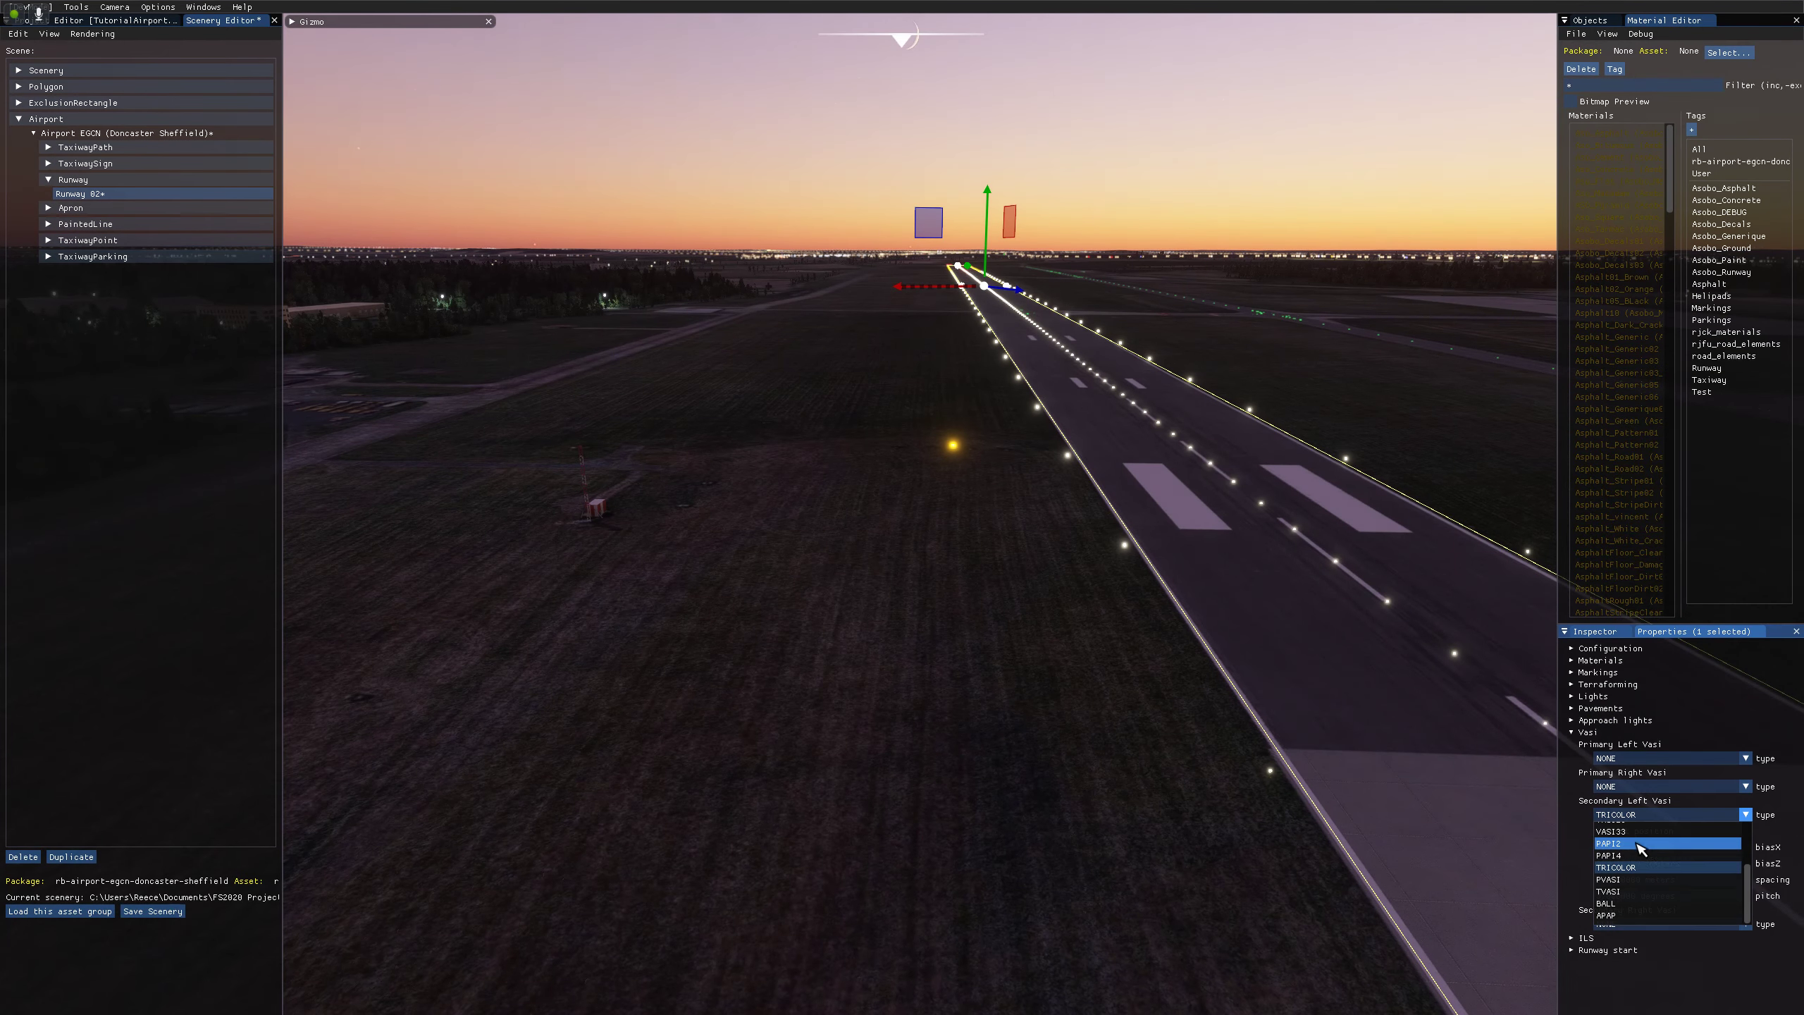
left_click(1642, 895)
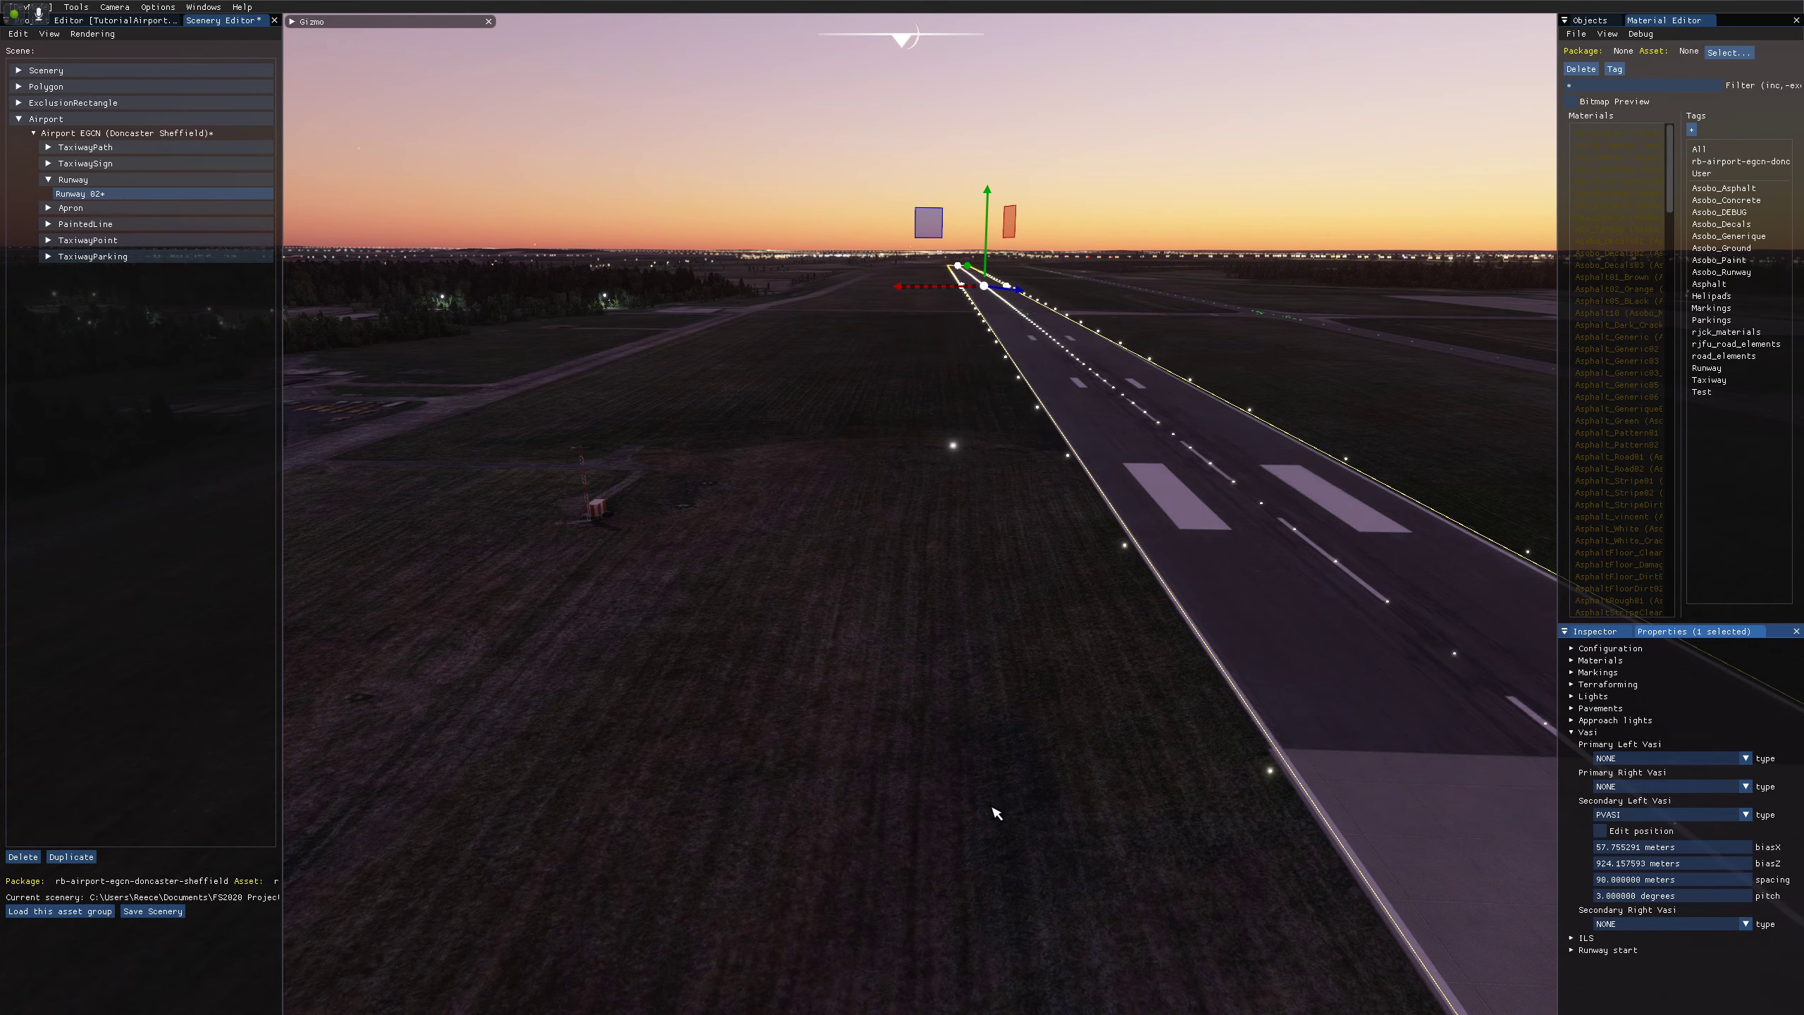
right_click_drag(991, 847, 1531, 860)
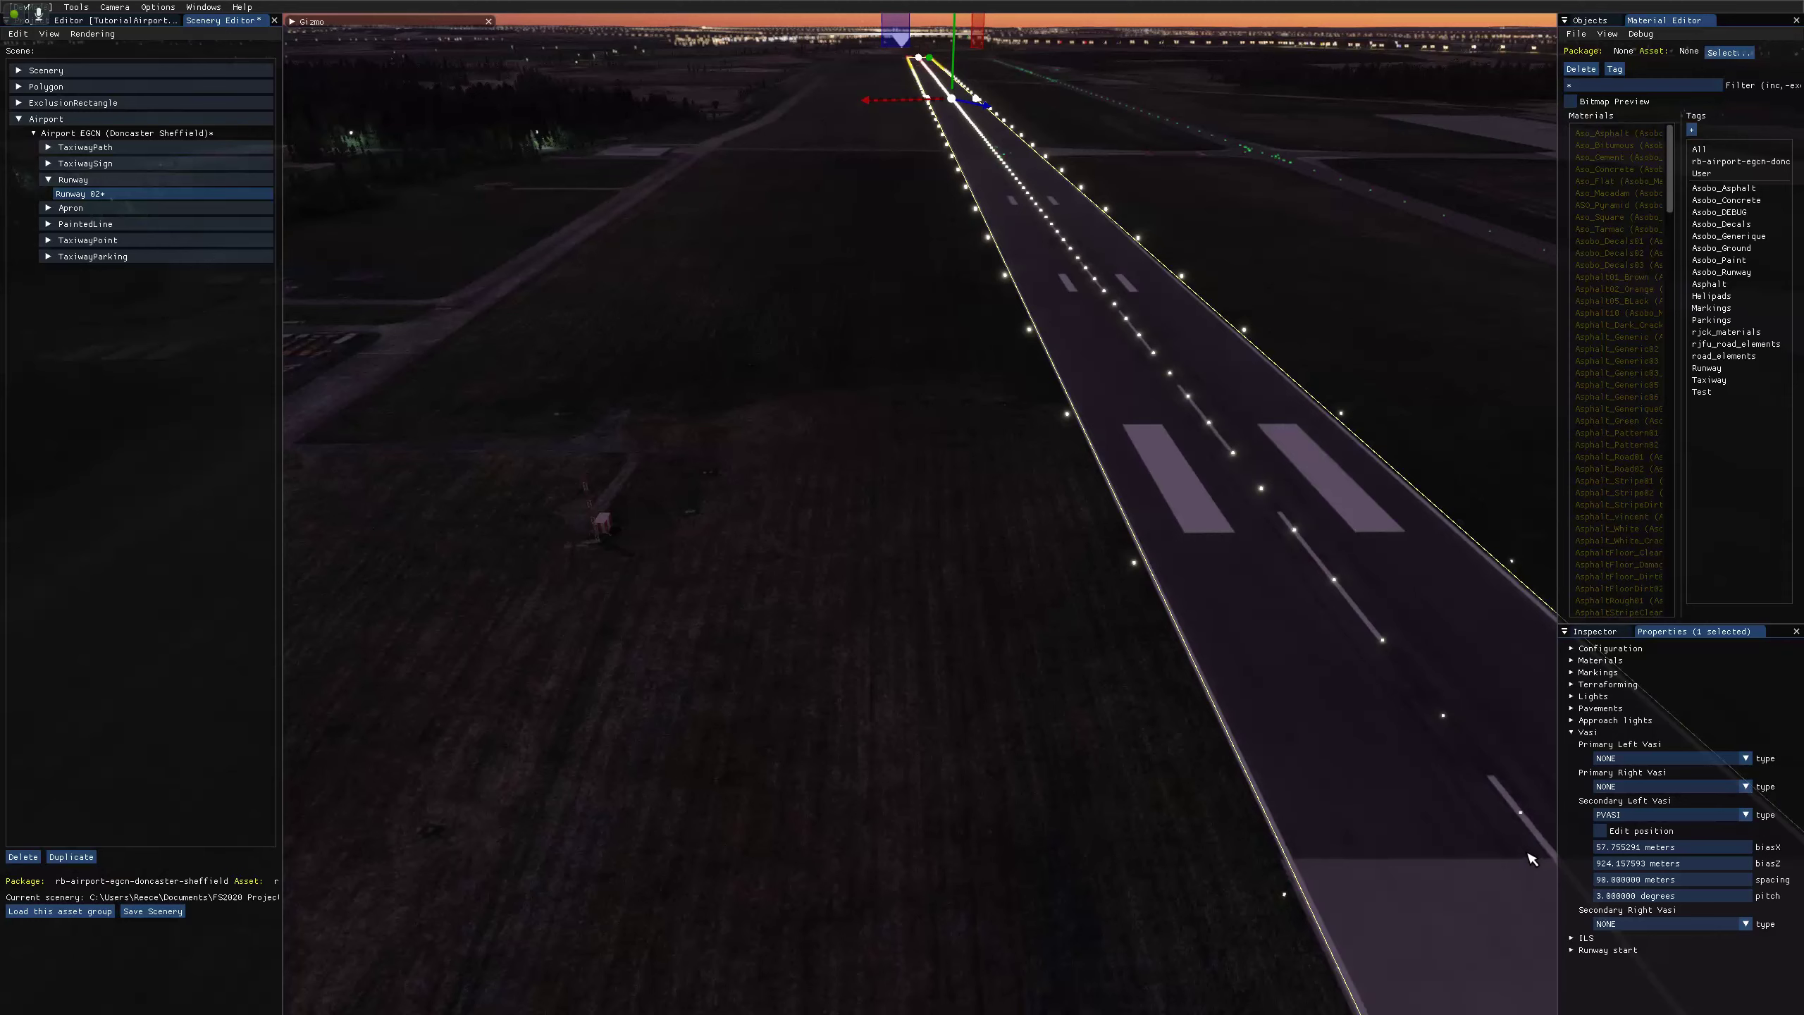
Try the TVASI type for the Secondary Left Vasi and compare its light pattern from high and low approach angles.
left_click(1609, 819)
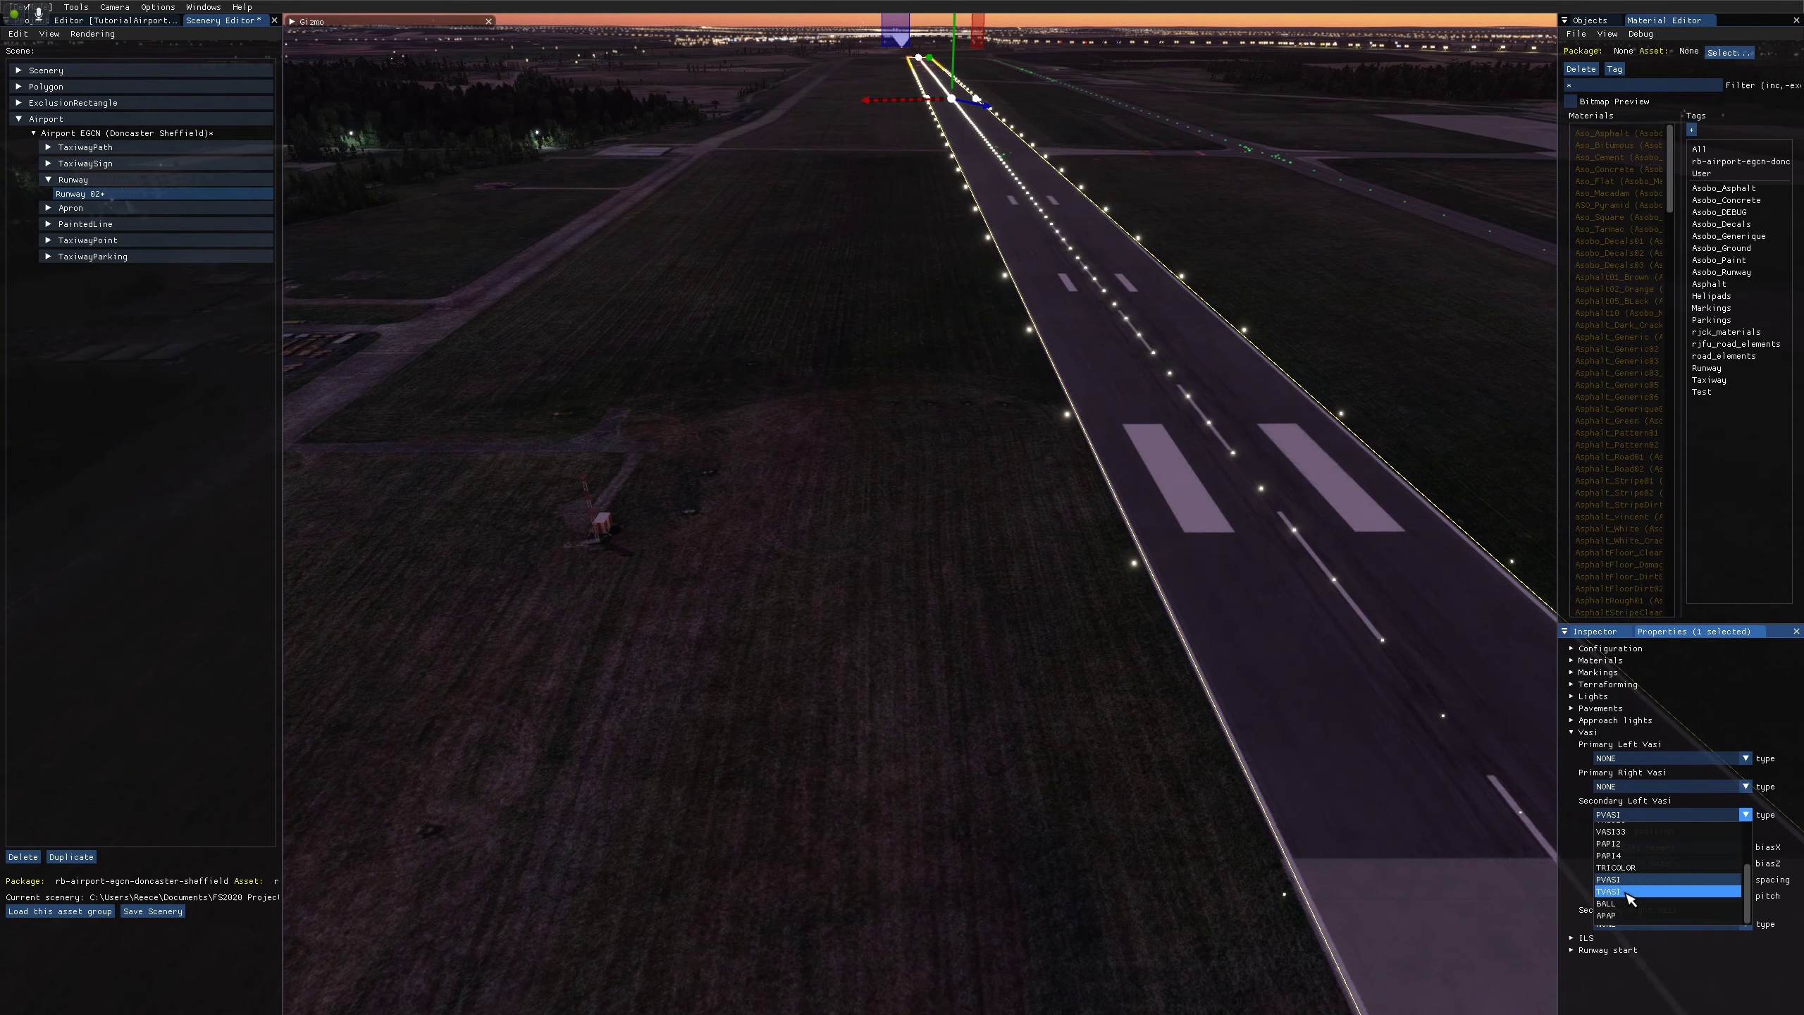
left_click(1628, 899)
right_click_drag(946, 850, 932, 260)
key("s")
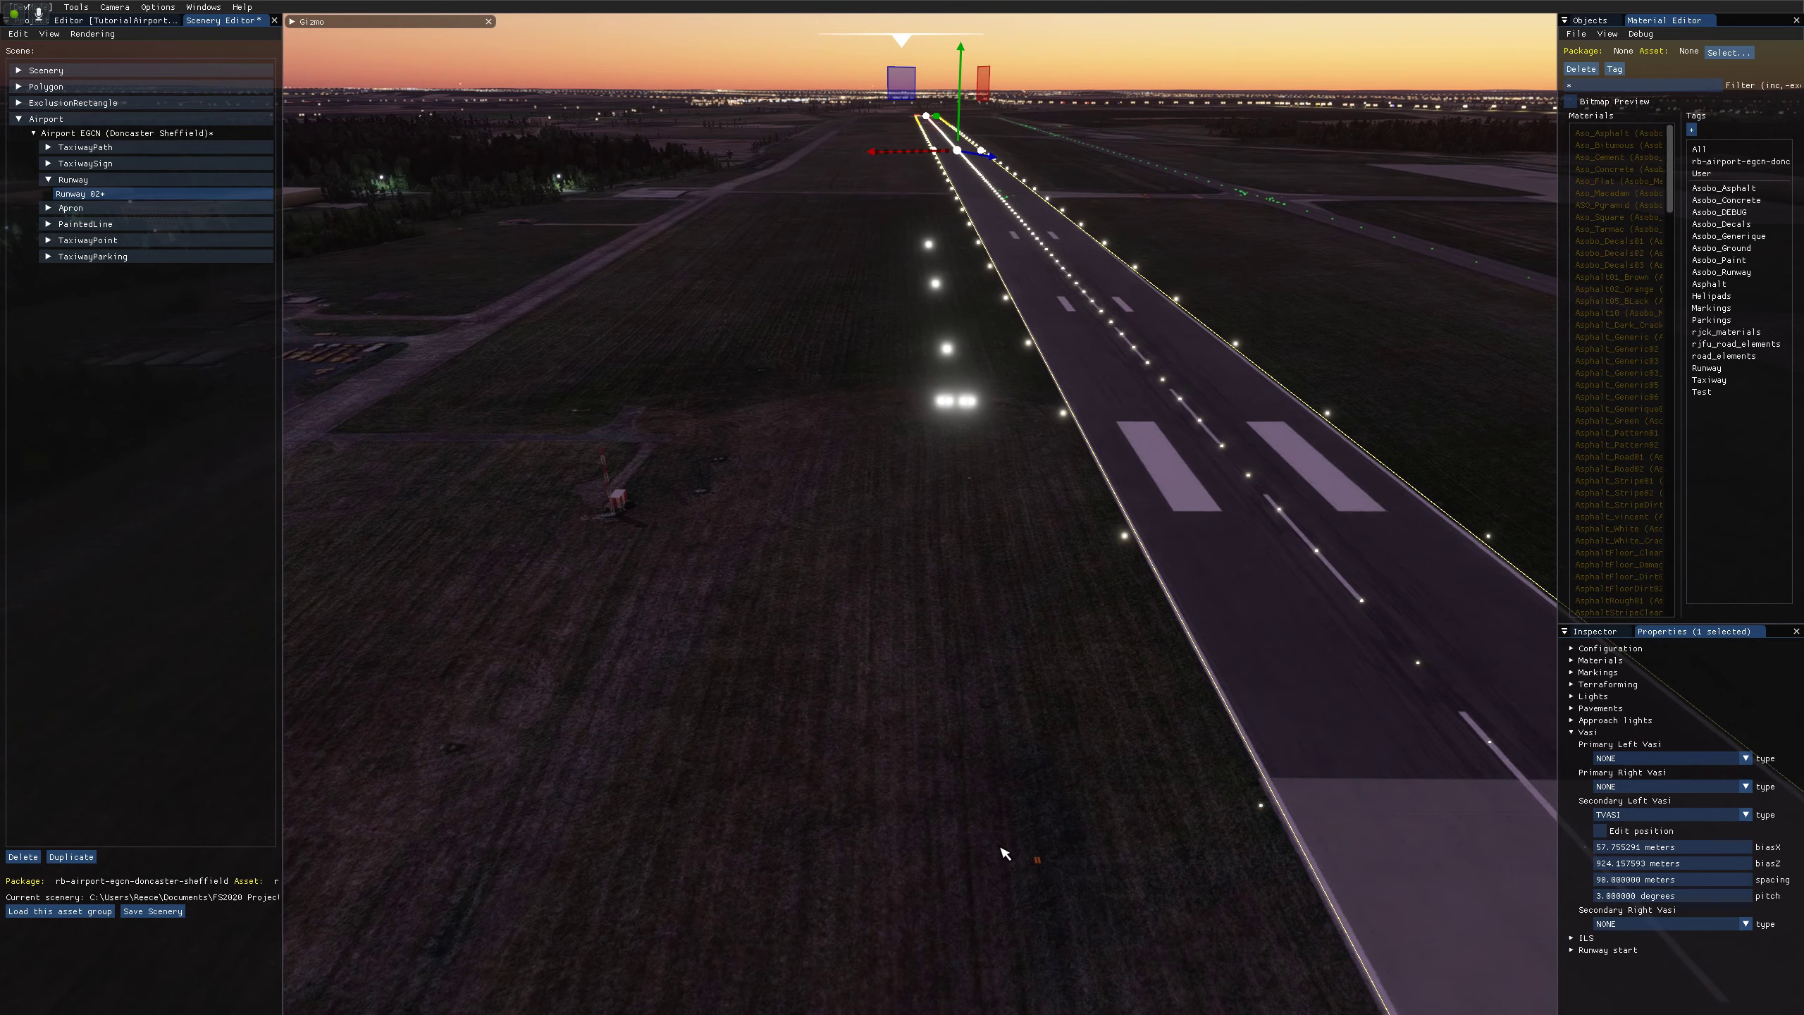
middle_click_drag(1012, 835, 1005, 793)
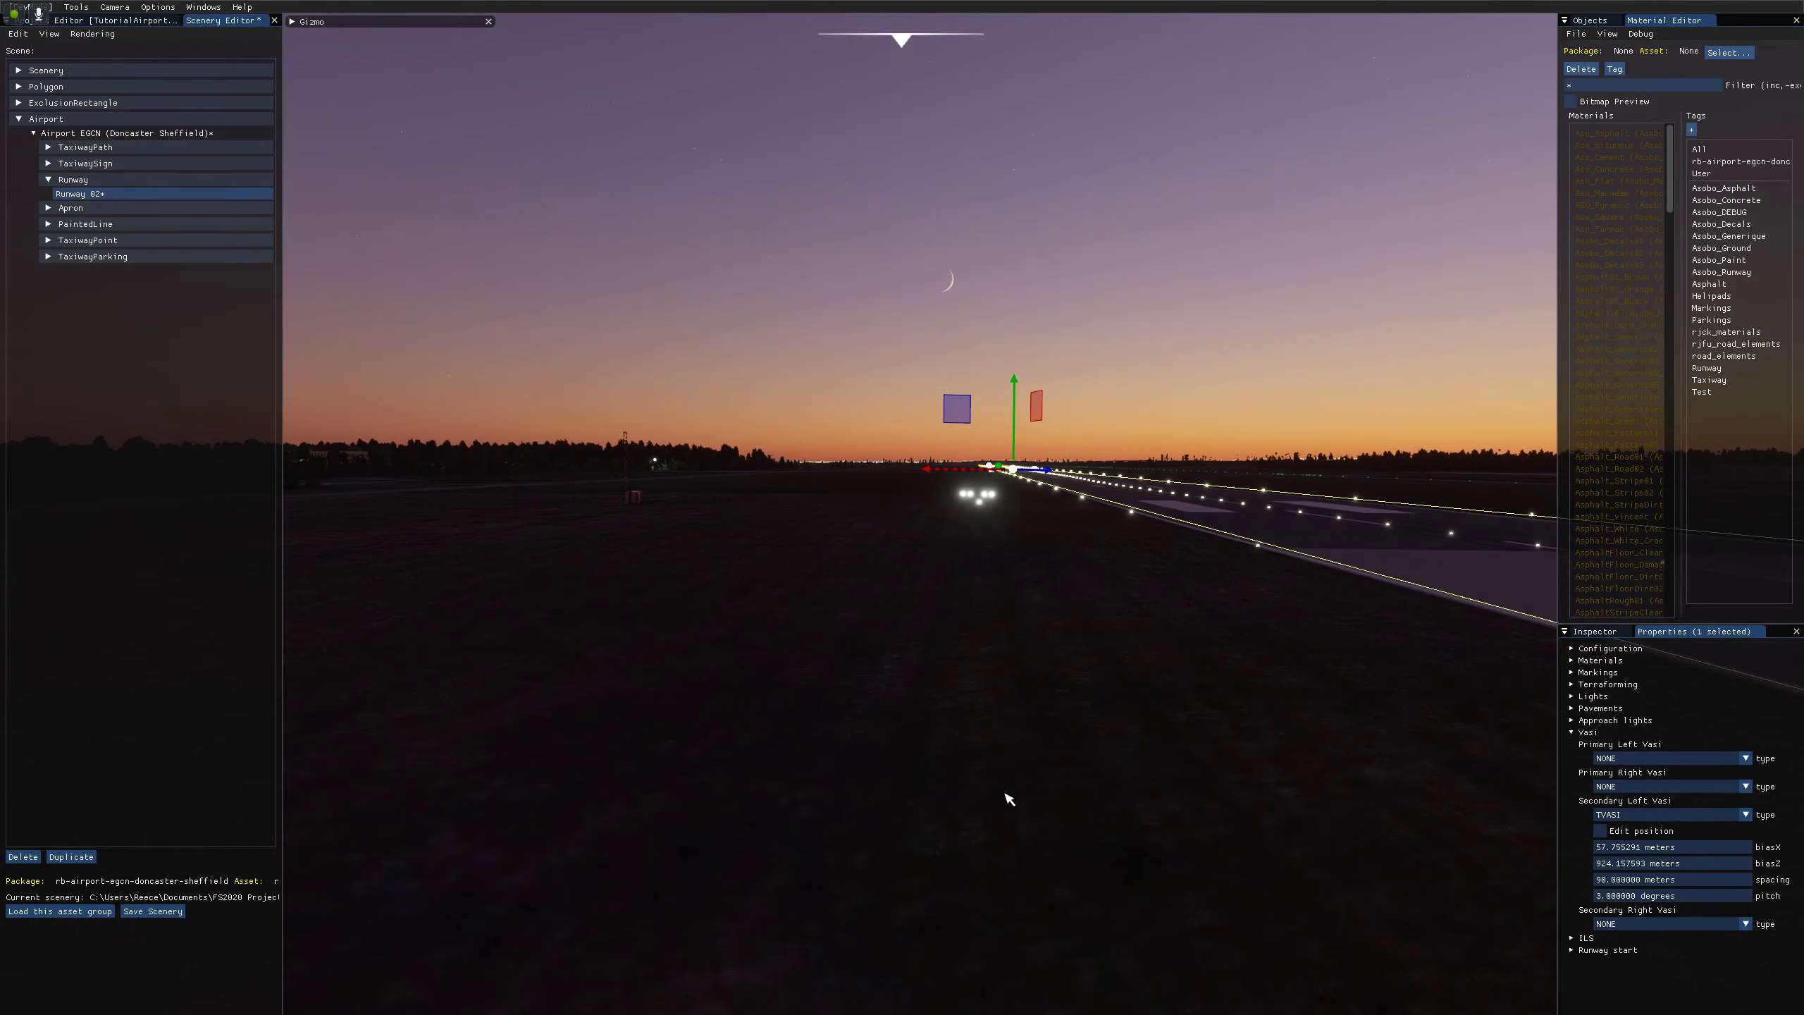
right_click_drag(1009, 799, 1009, 793)
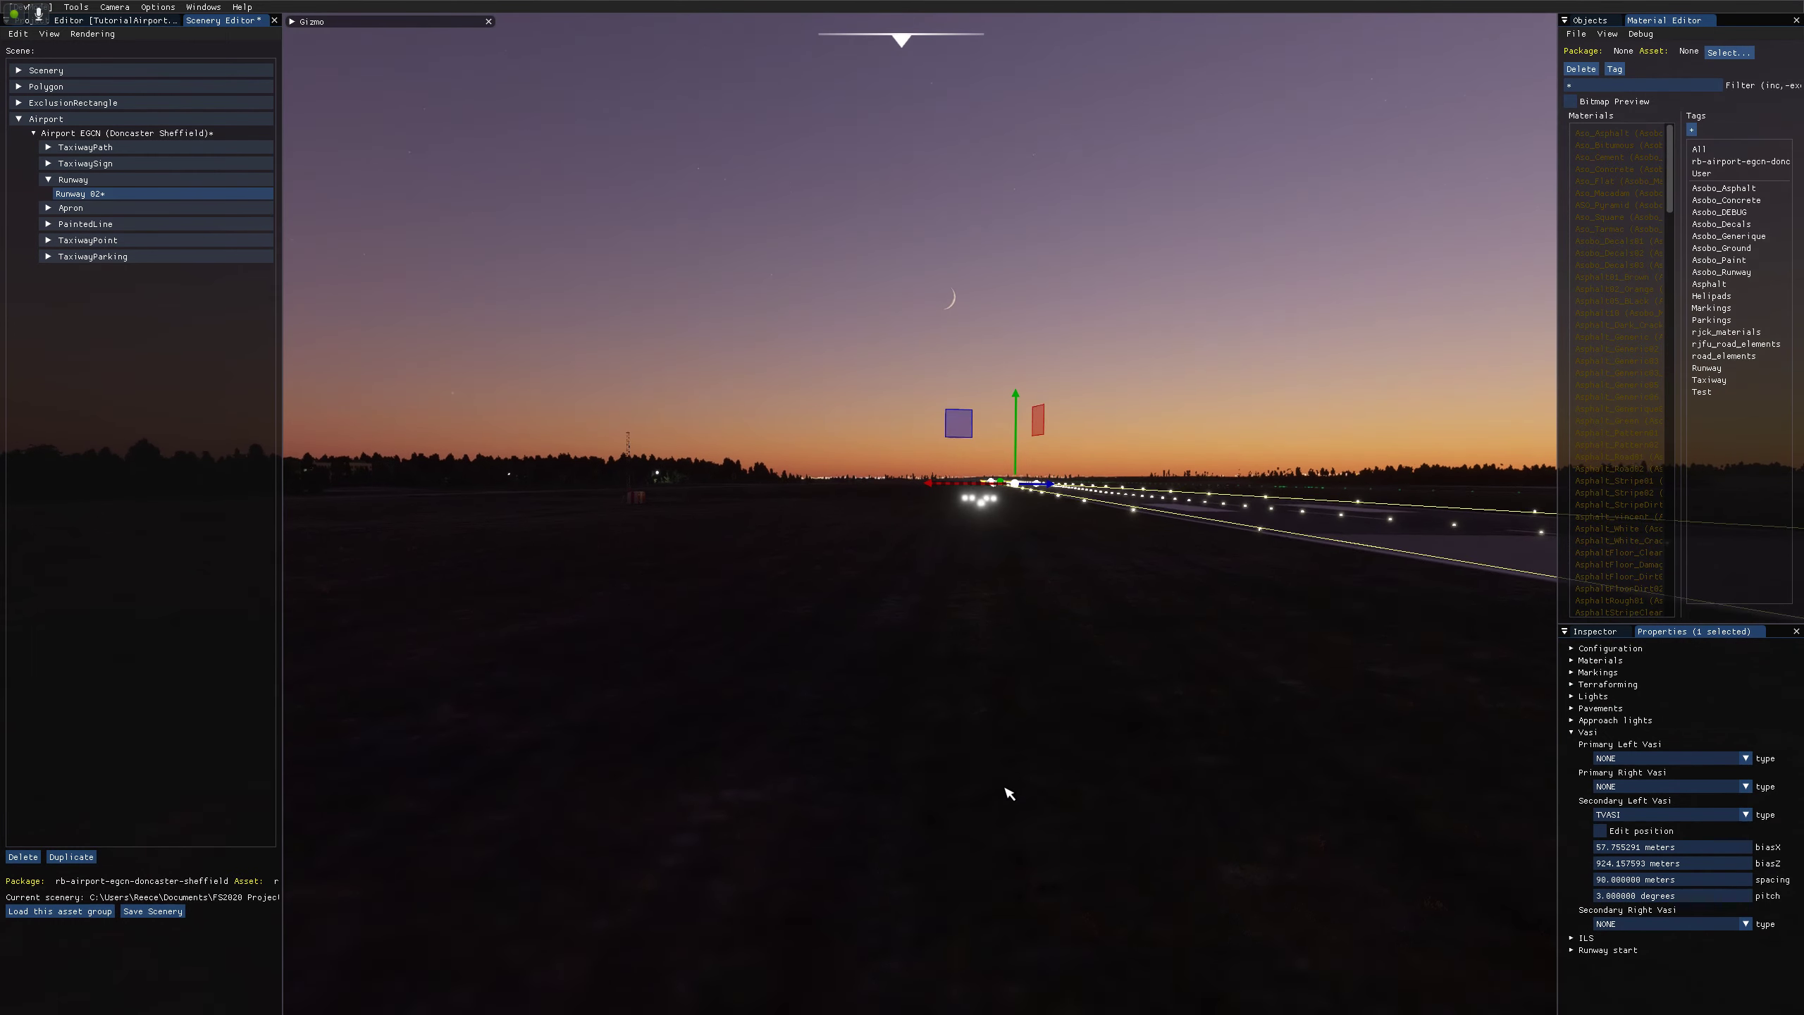
middle_click_drag(1005, 787, 1012, 843)
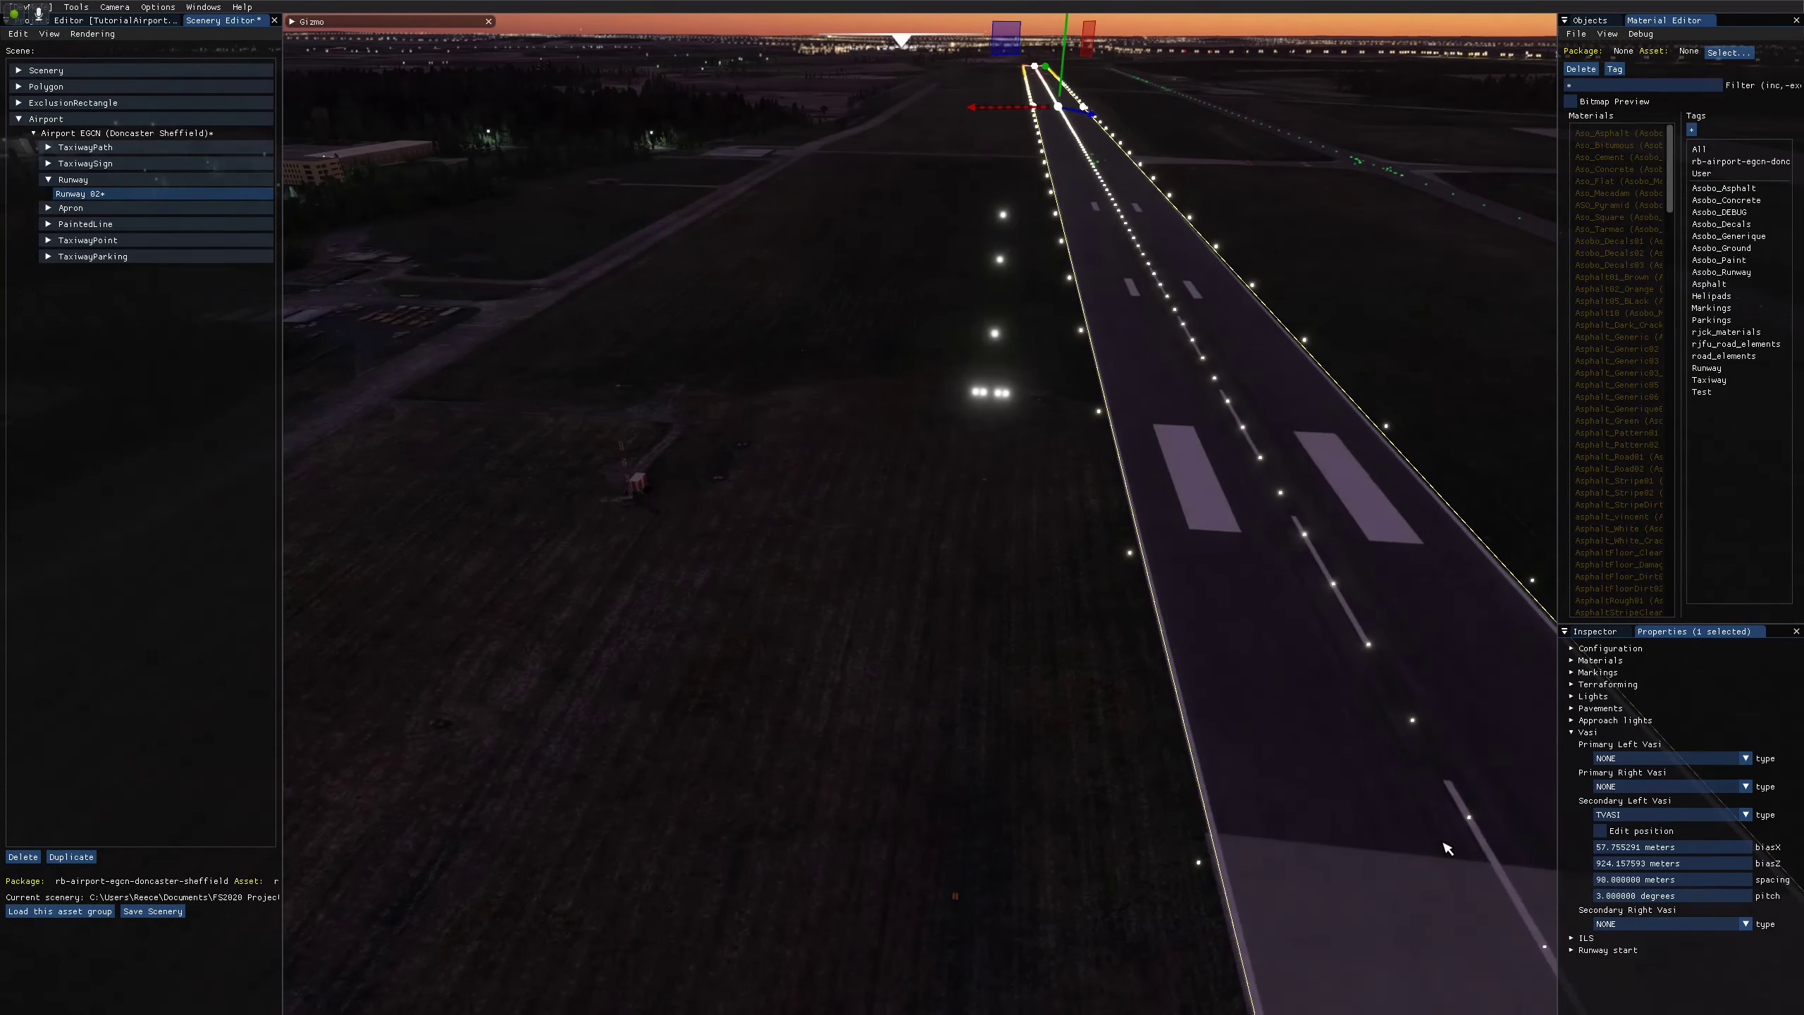
Try the BALL and APAP types for the Secondary Left Vasi, viewing the lights of each from different heights.
left_click(1671, 814)
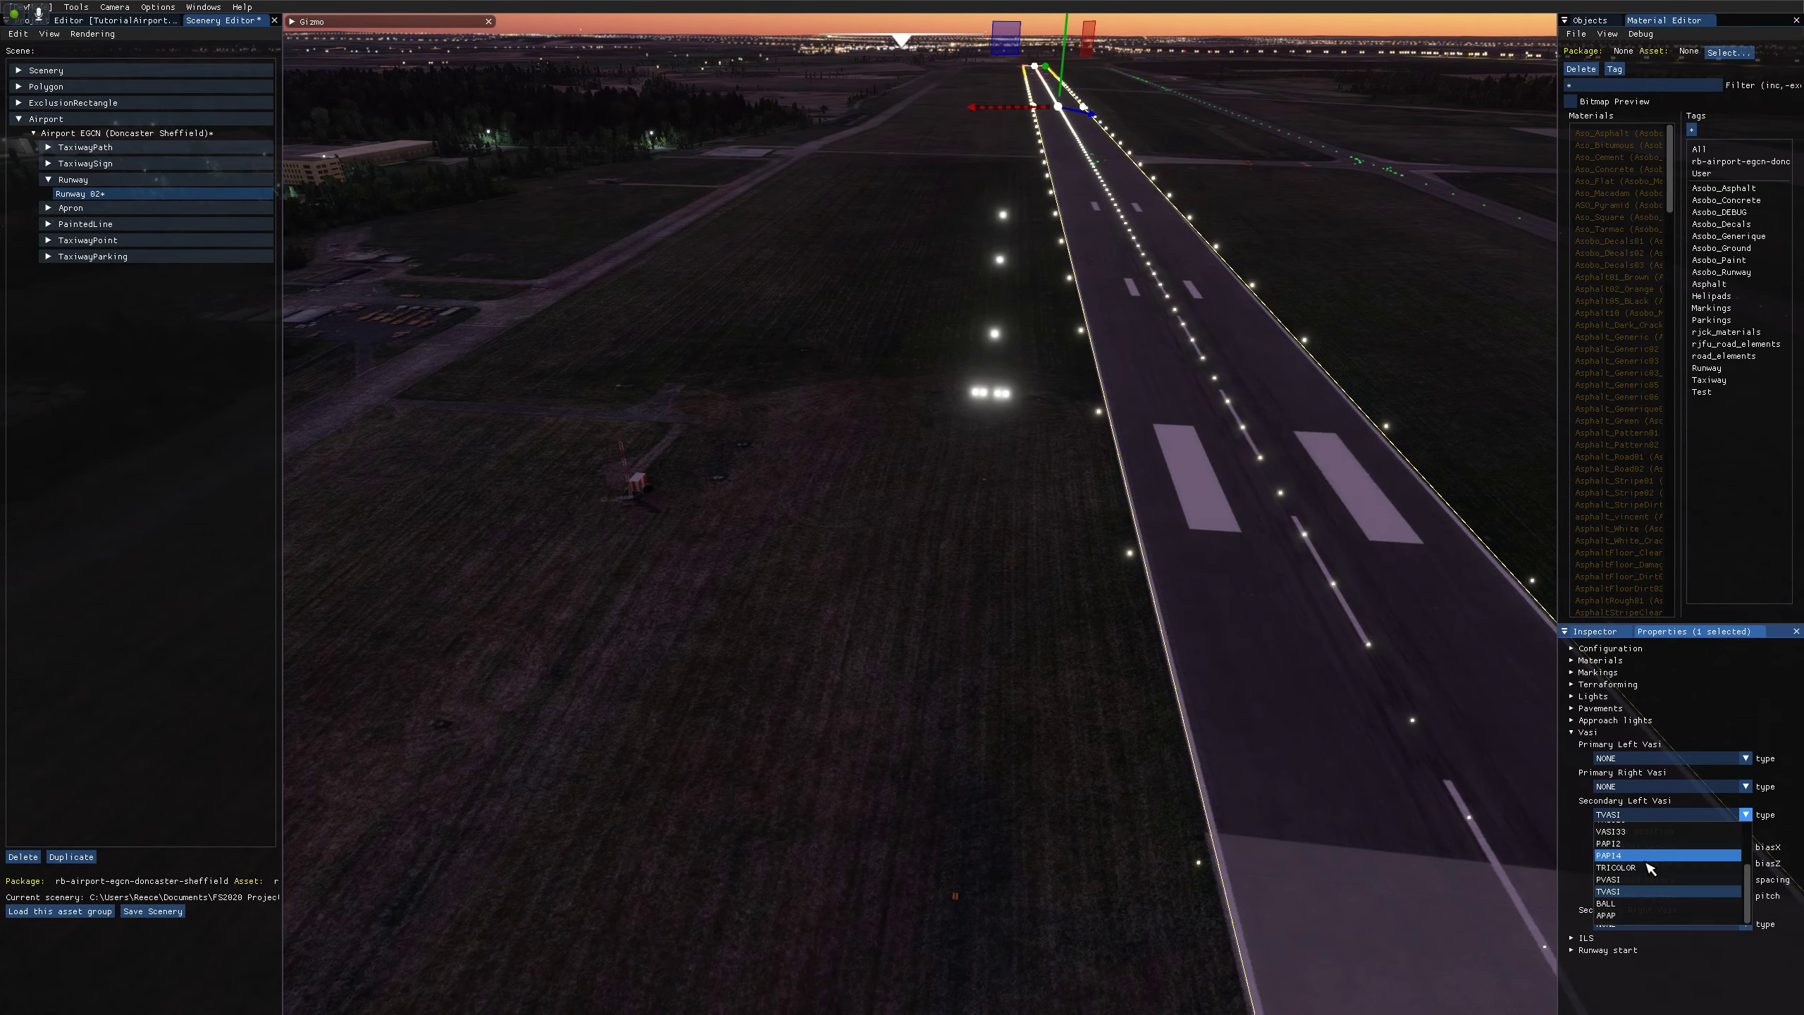
left_click(1619, 914)
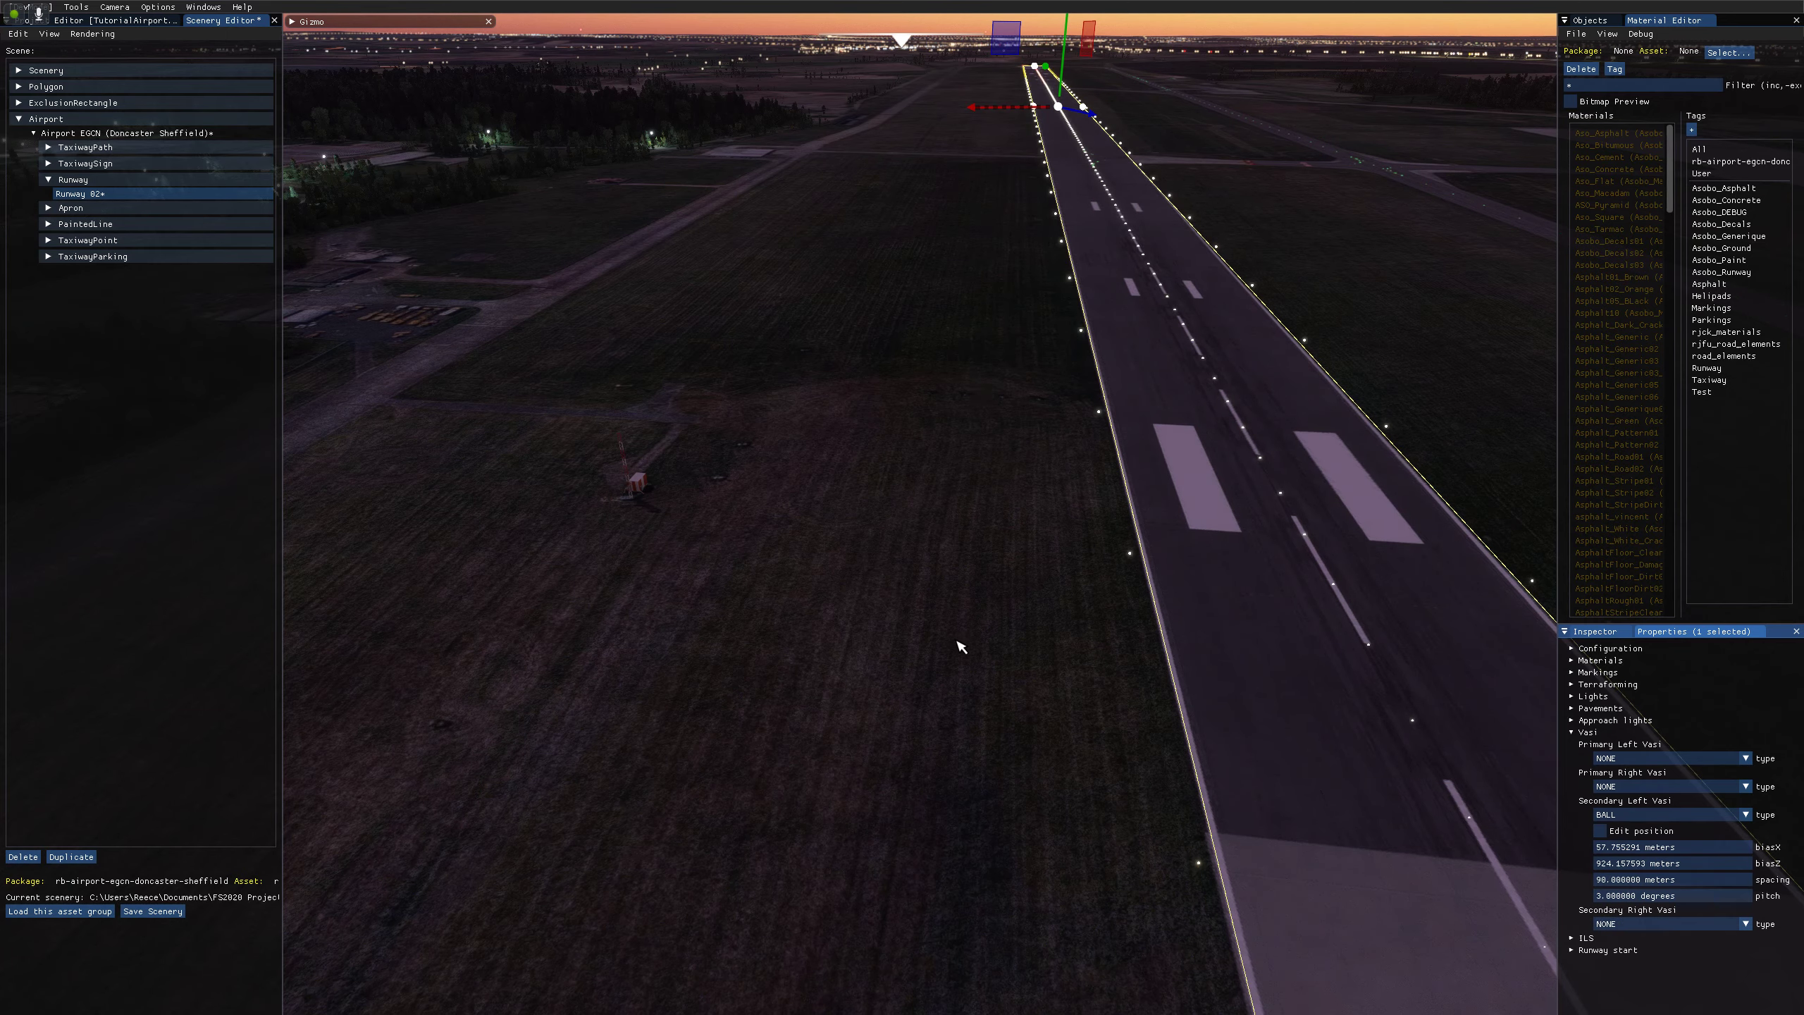
middle_click_drag(957, 642, 961, 598)
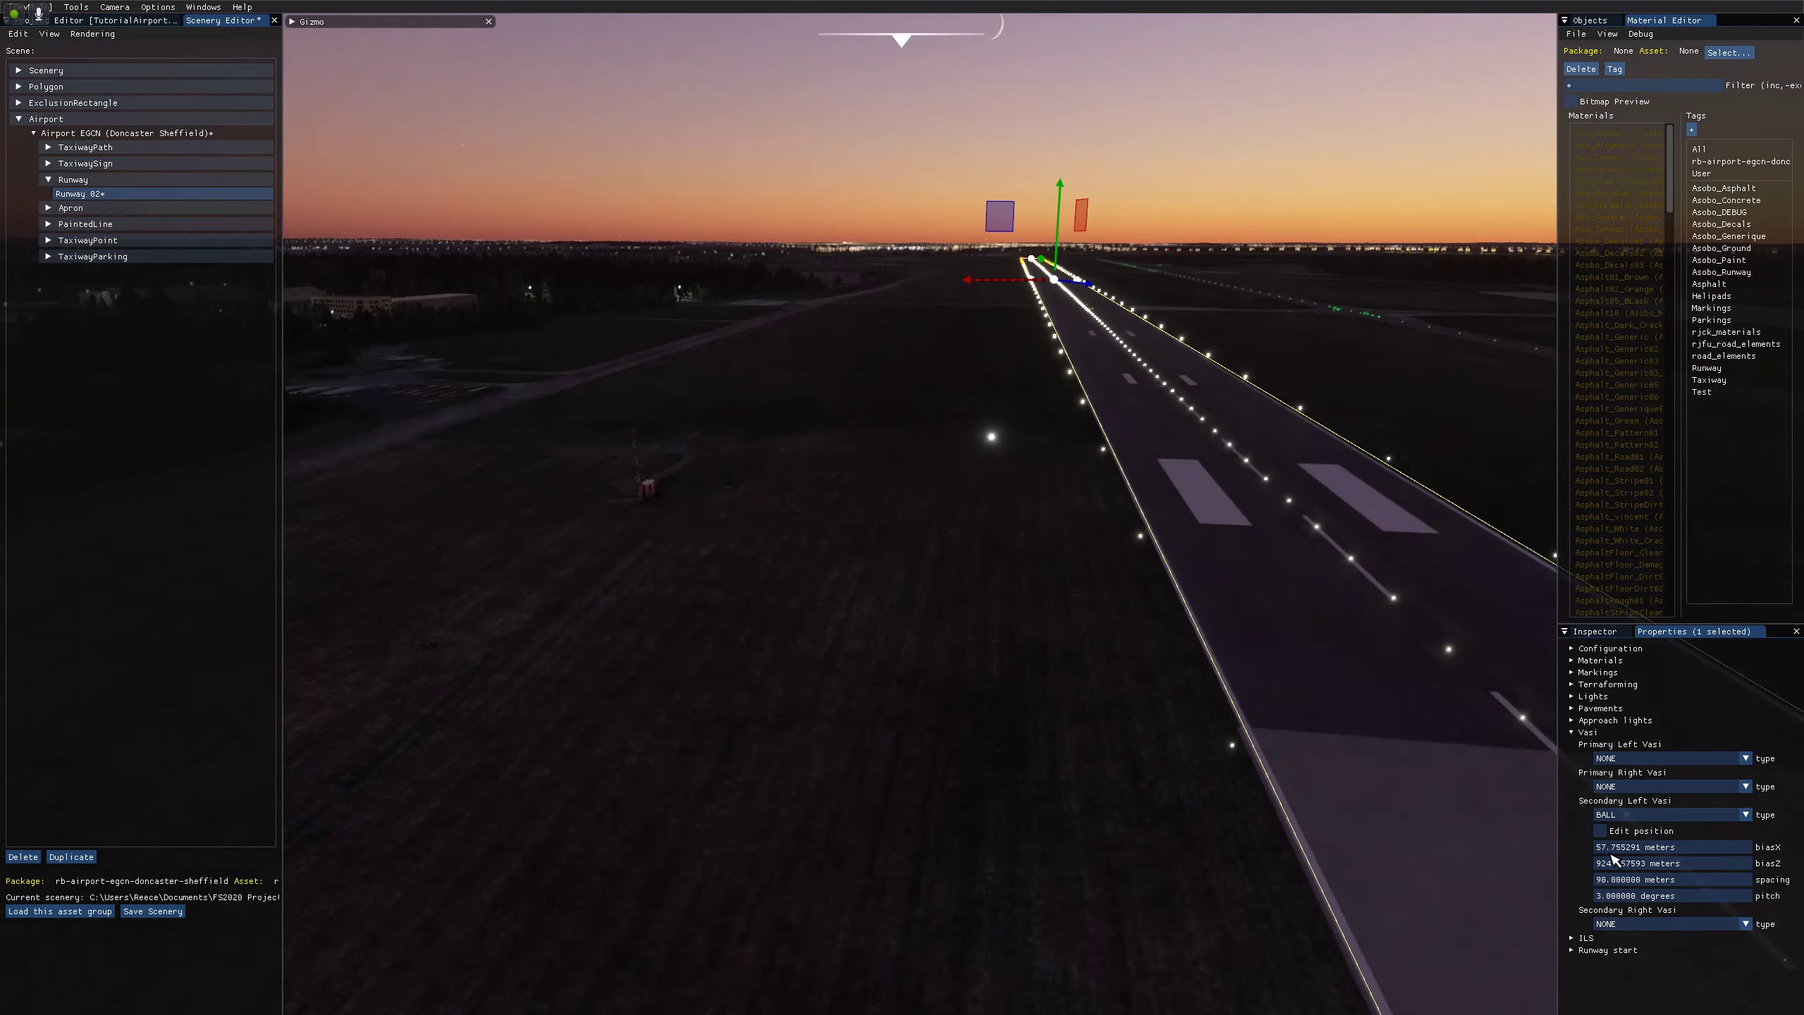
left_click(1635, 816)
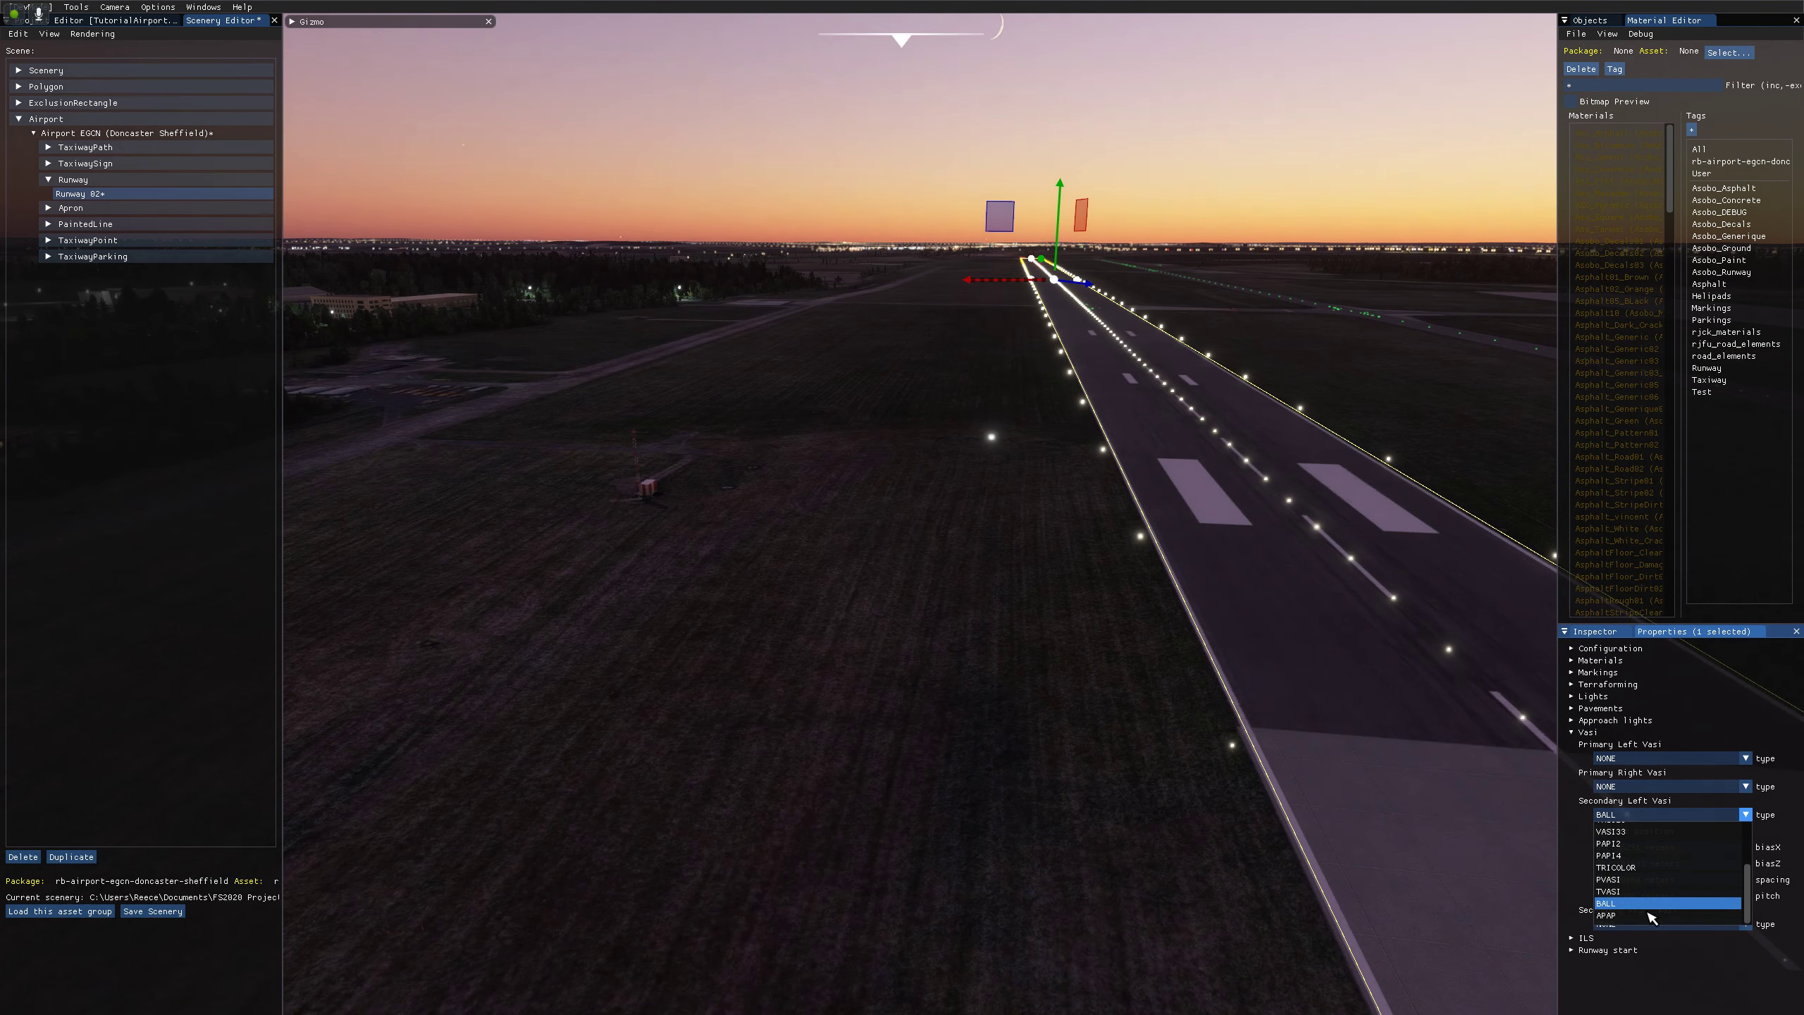
left_click(1634, 916)
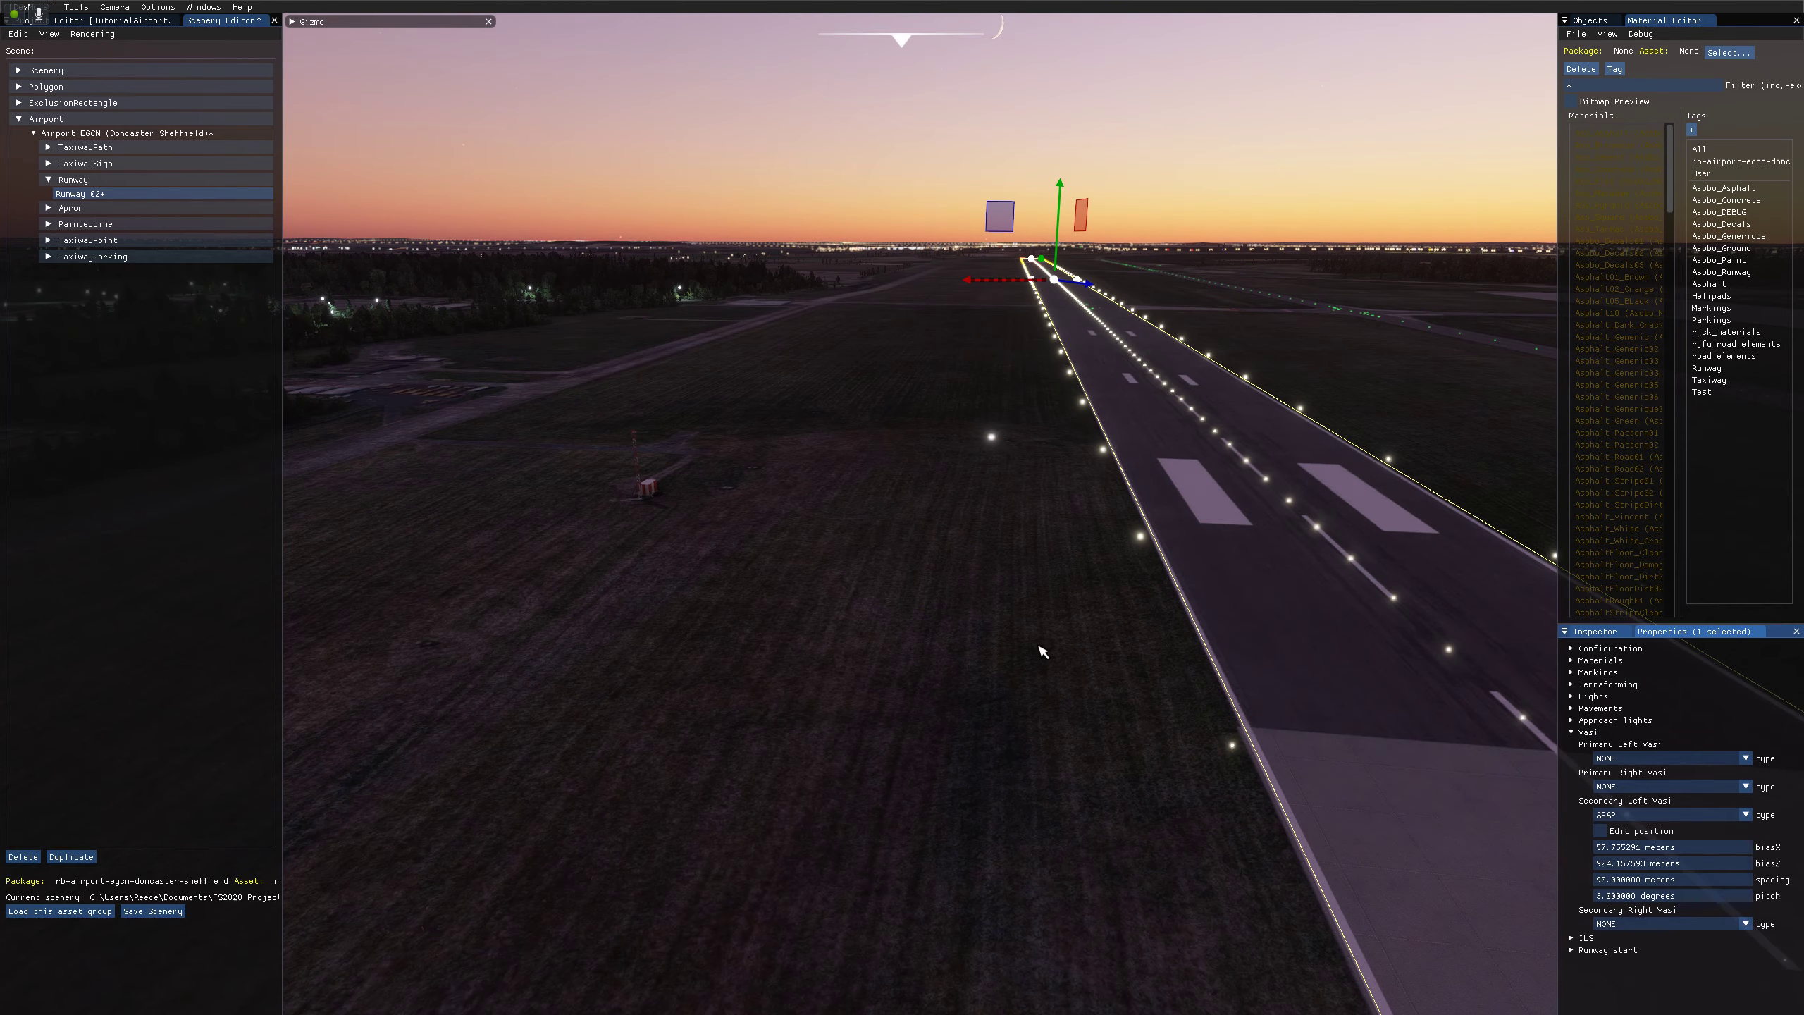
right_click_drag(1002, 585, 1022, 625)
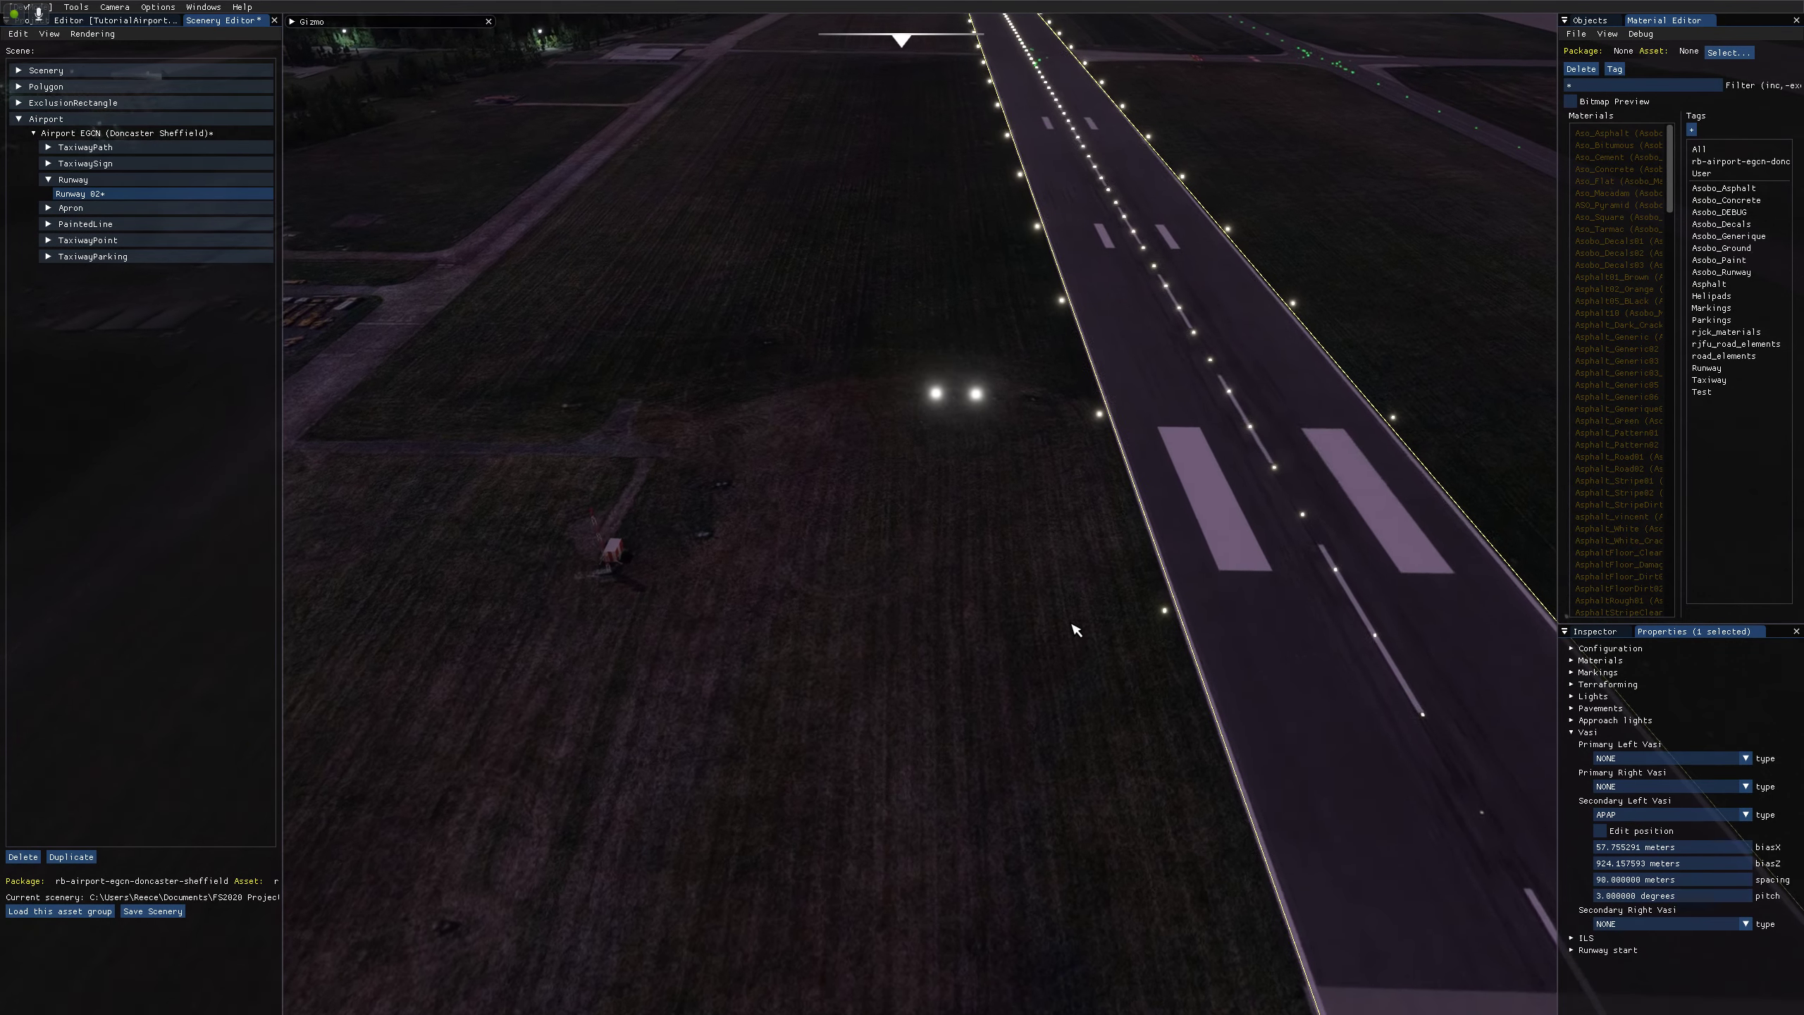
Set the Secondary Left Vasi type to PAPI4 and bring its row of lights into close view.
left_click(1669, 815)
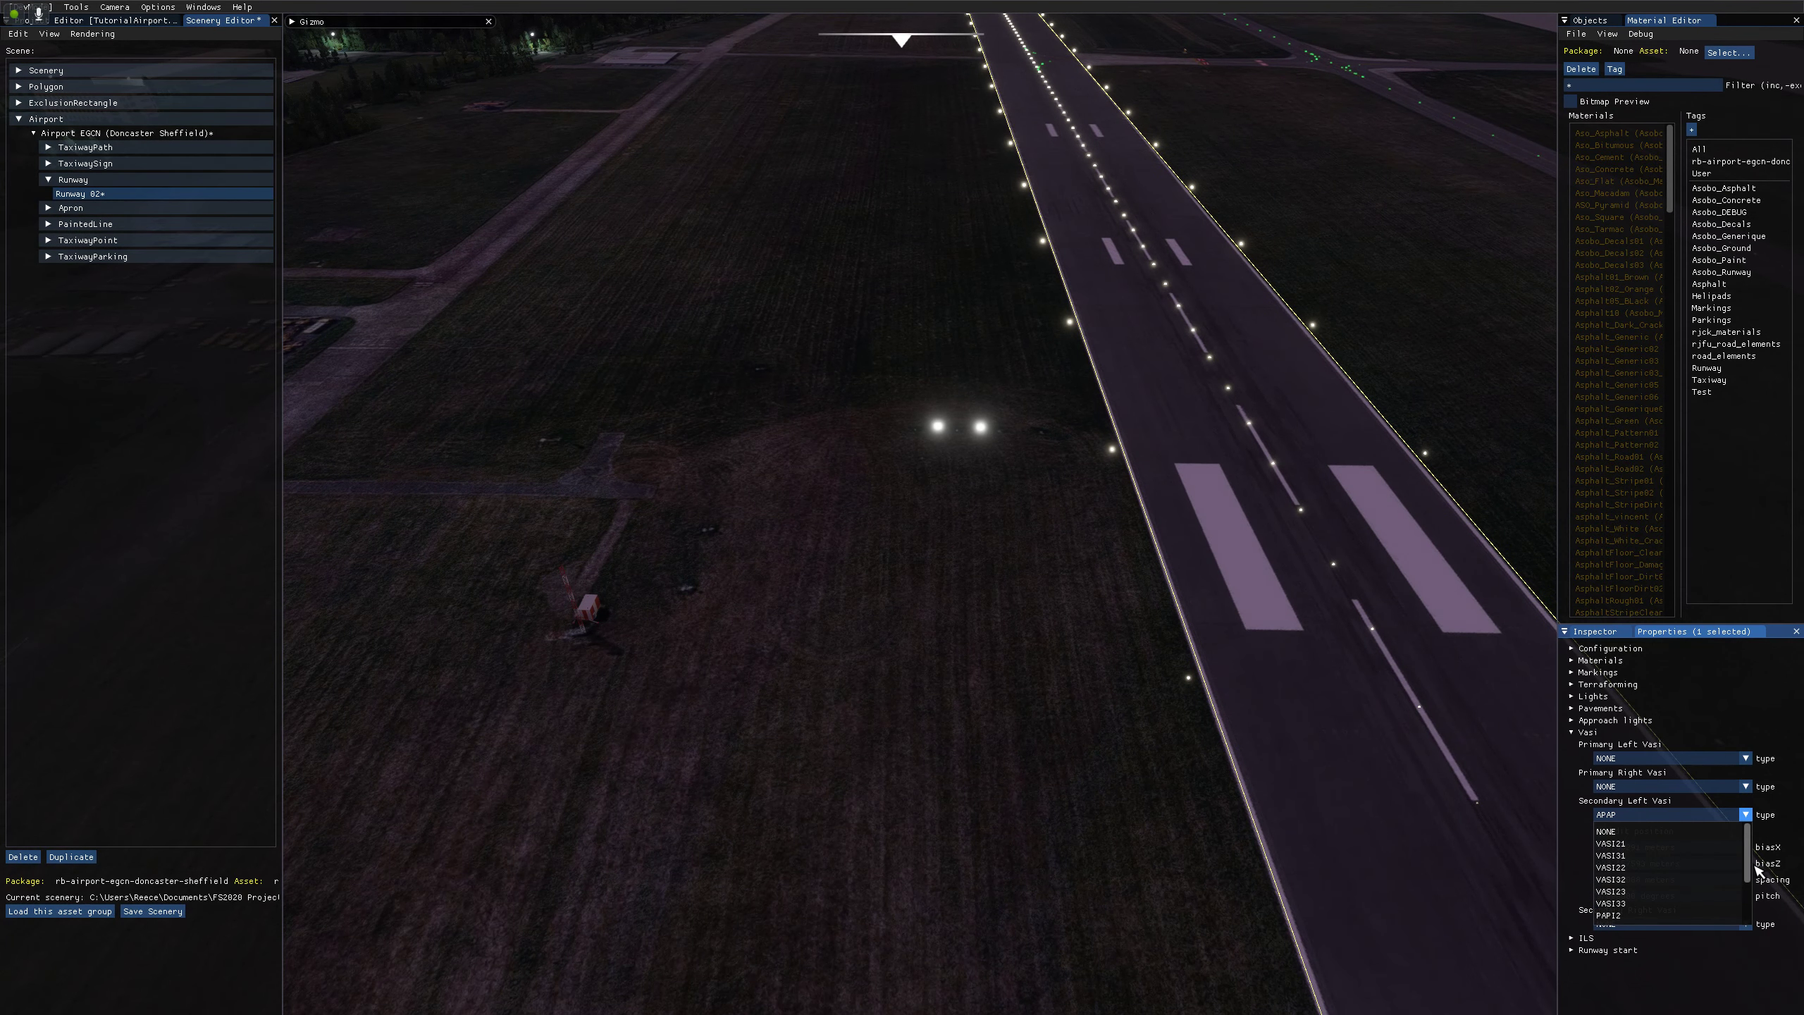
left_click_drag(1748, 866, 1750, 899)
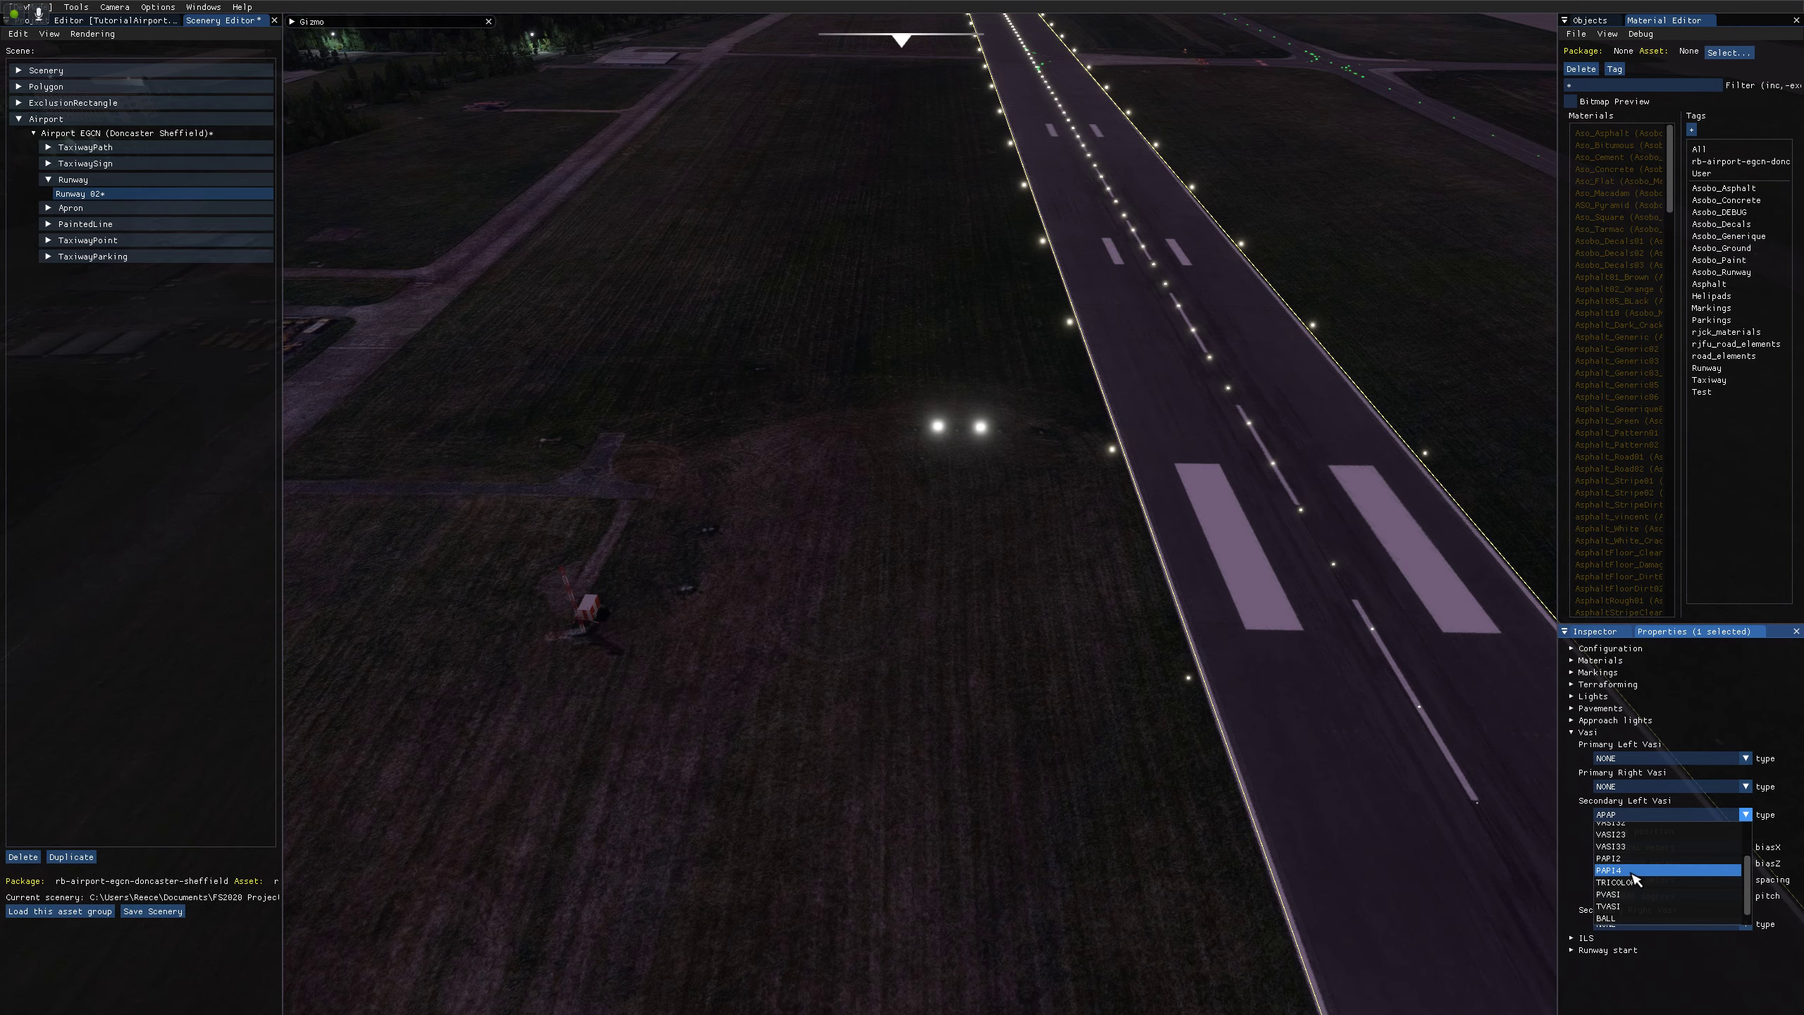
left_click(1705, 869)
key("w")
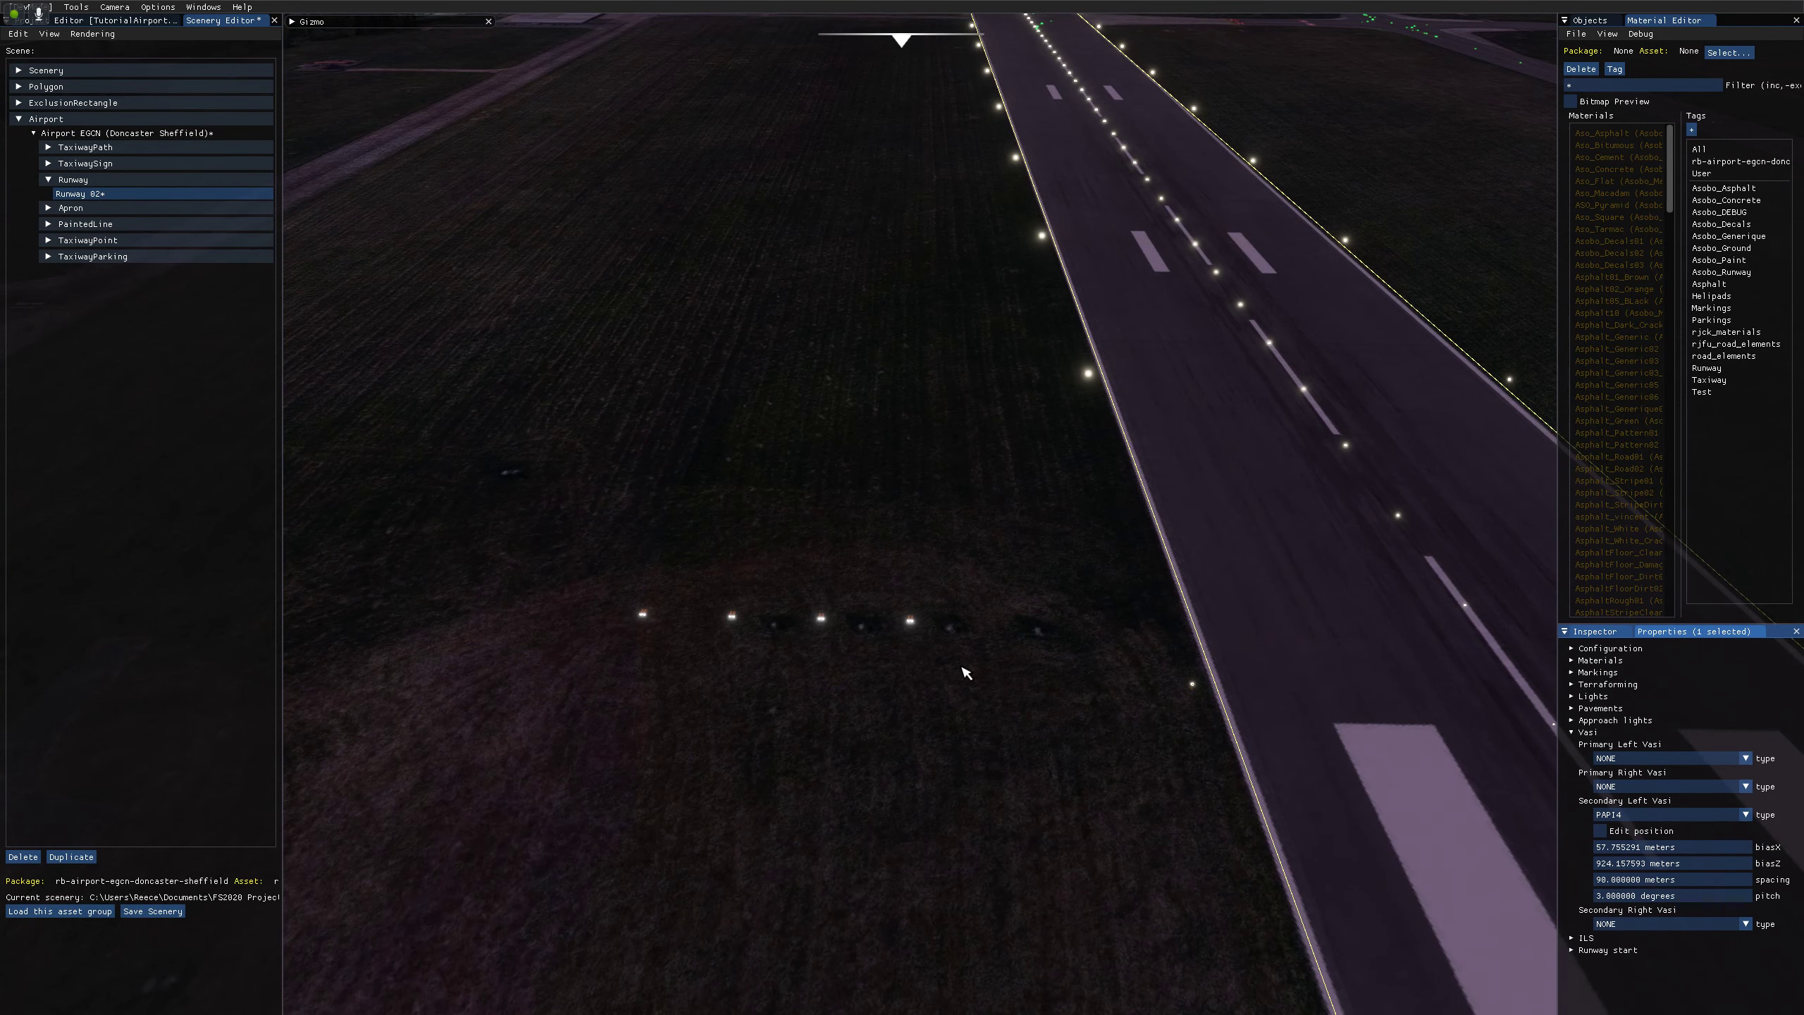
key("s")
key("a")
Move the Secondary Left Vasi closer to the runway, to about 44.65 meters biasX and 925.87 meters biasZ, and end position editing.
left_click(1610, 831)
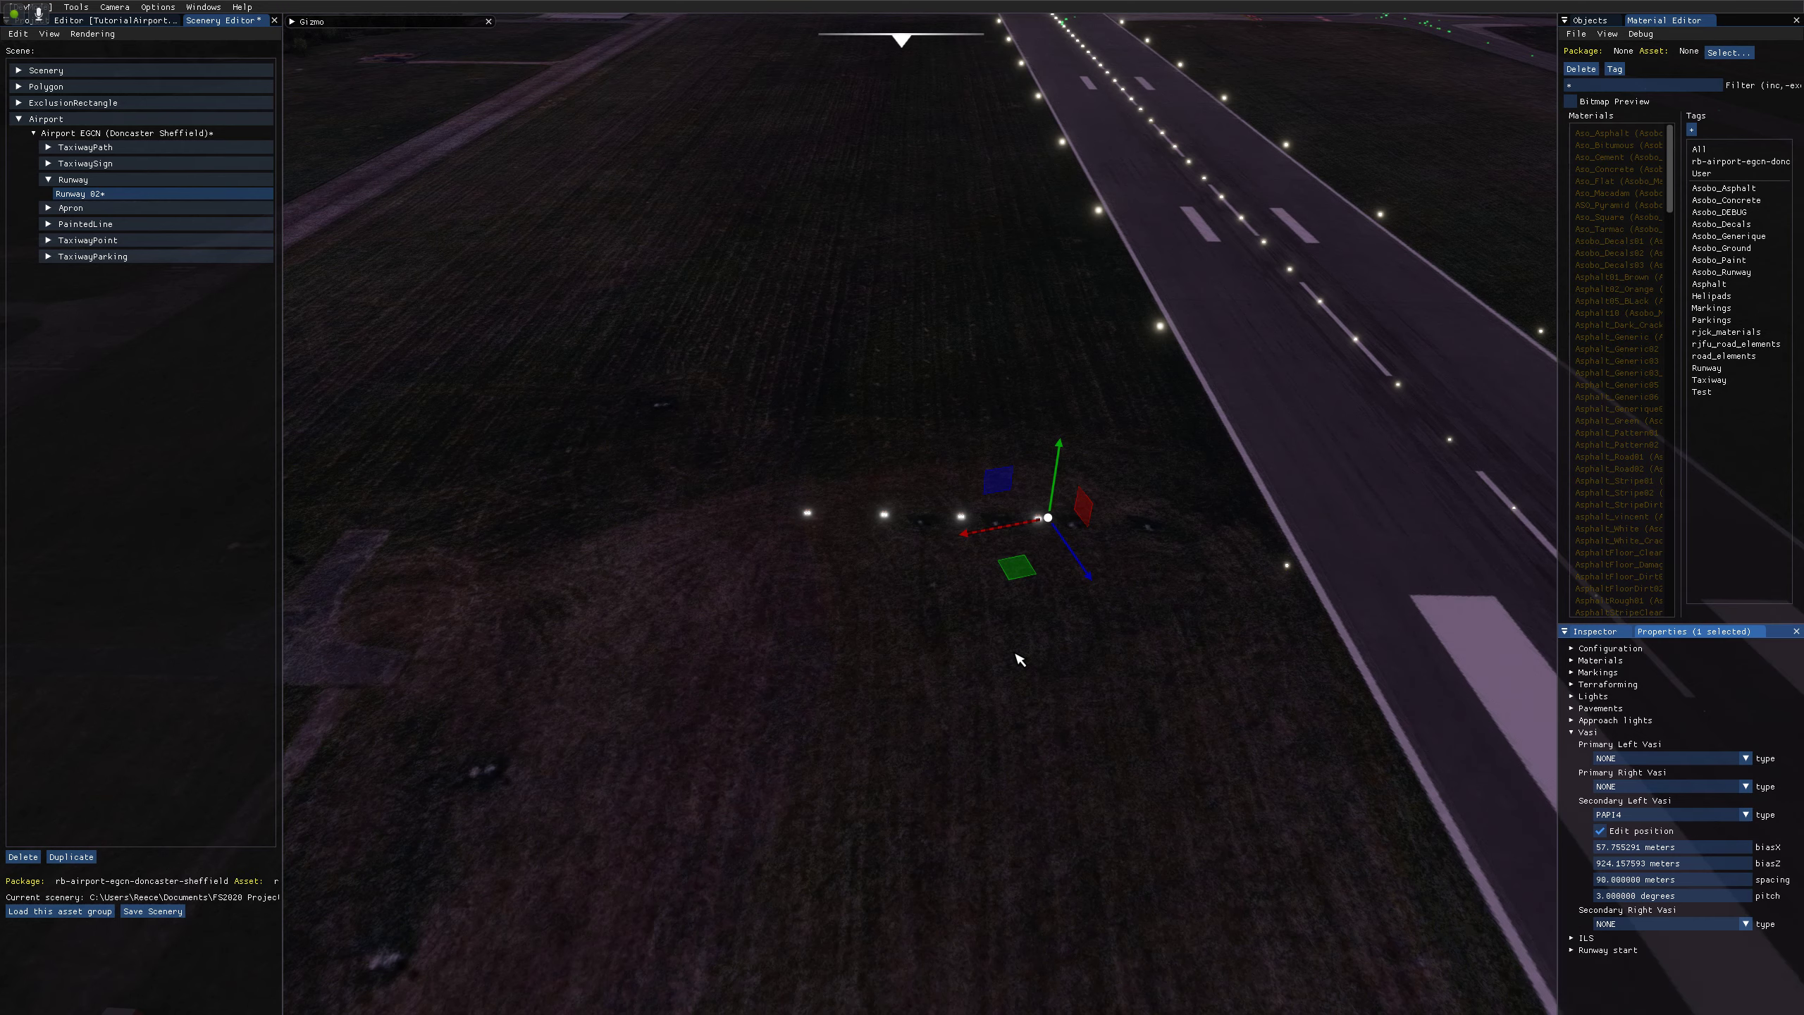
left_click_drag(1023, 579, 1156, 593)
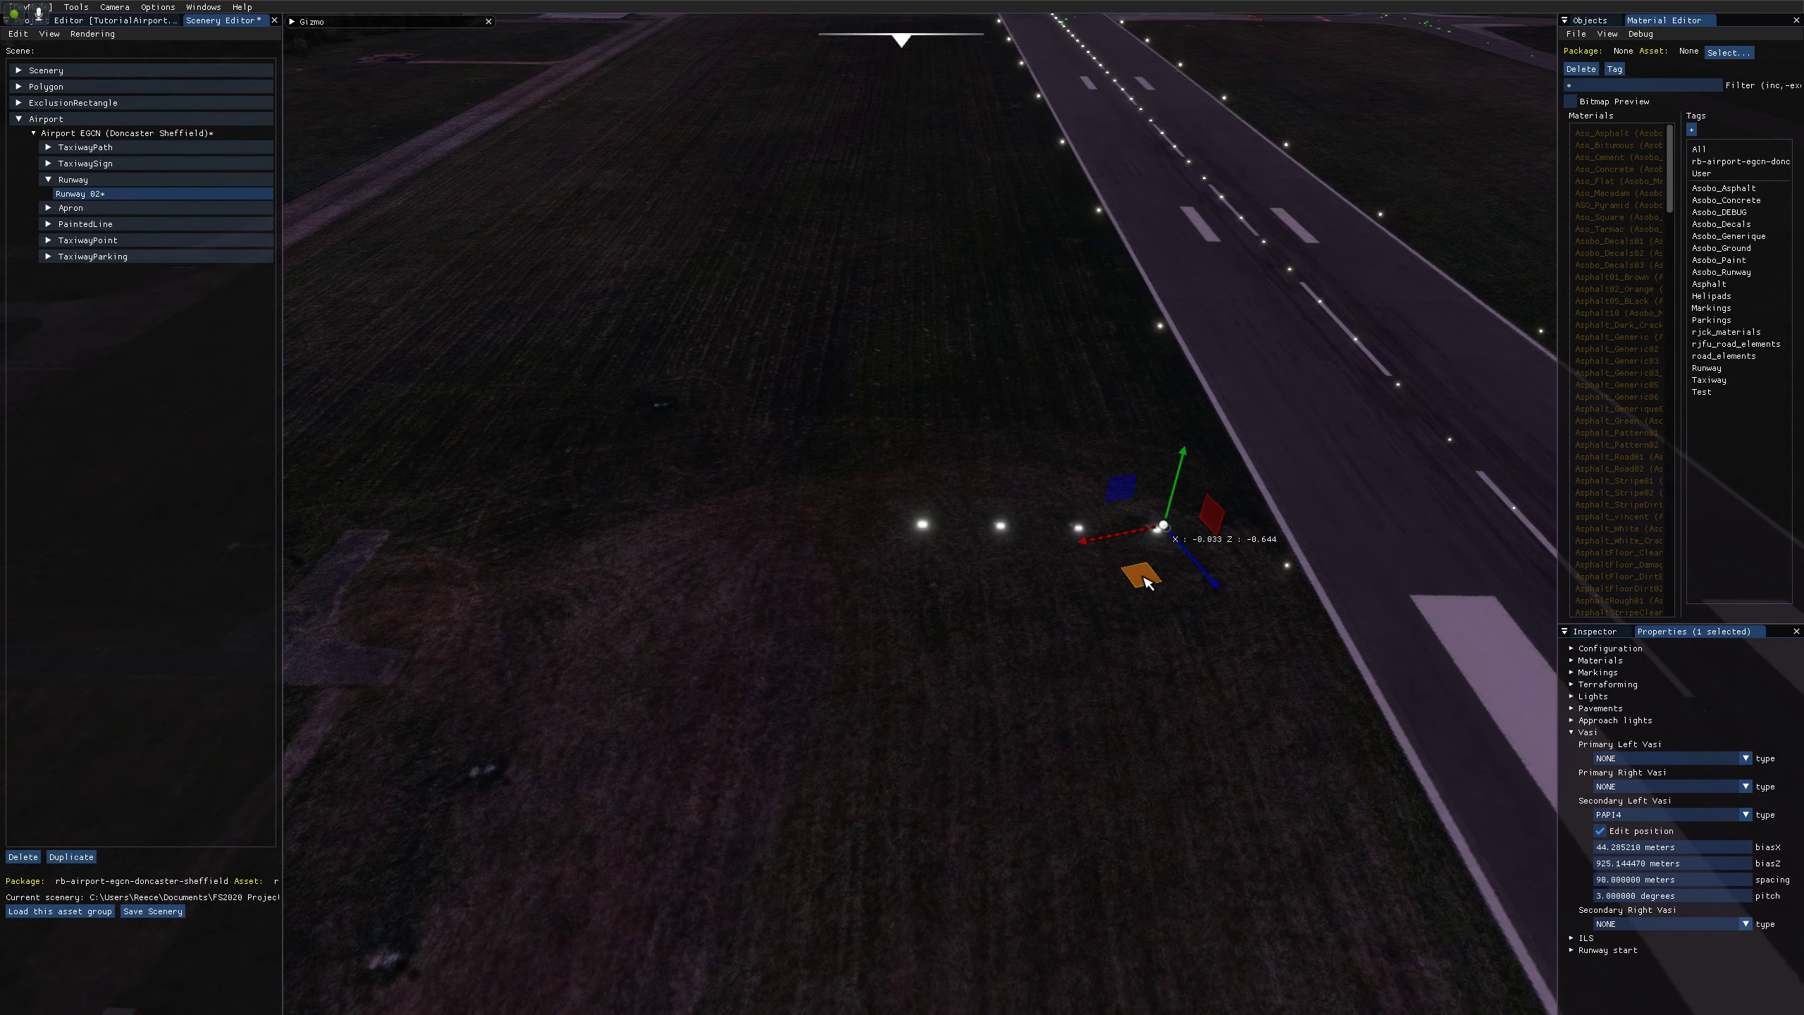
right_click_drag(1135, 685, 1136, 733)
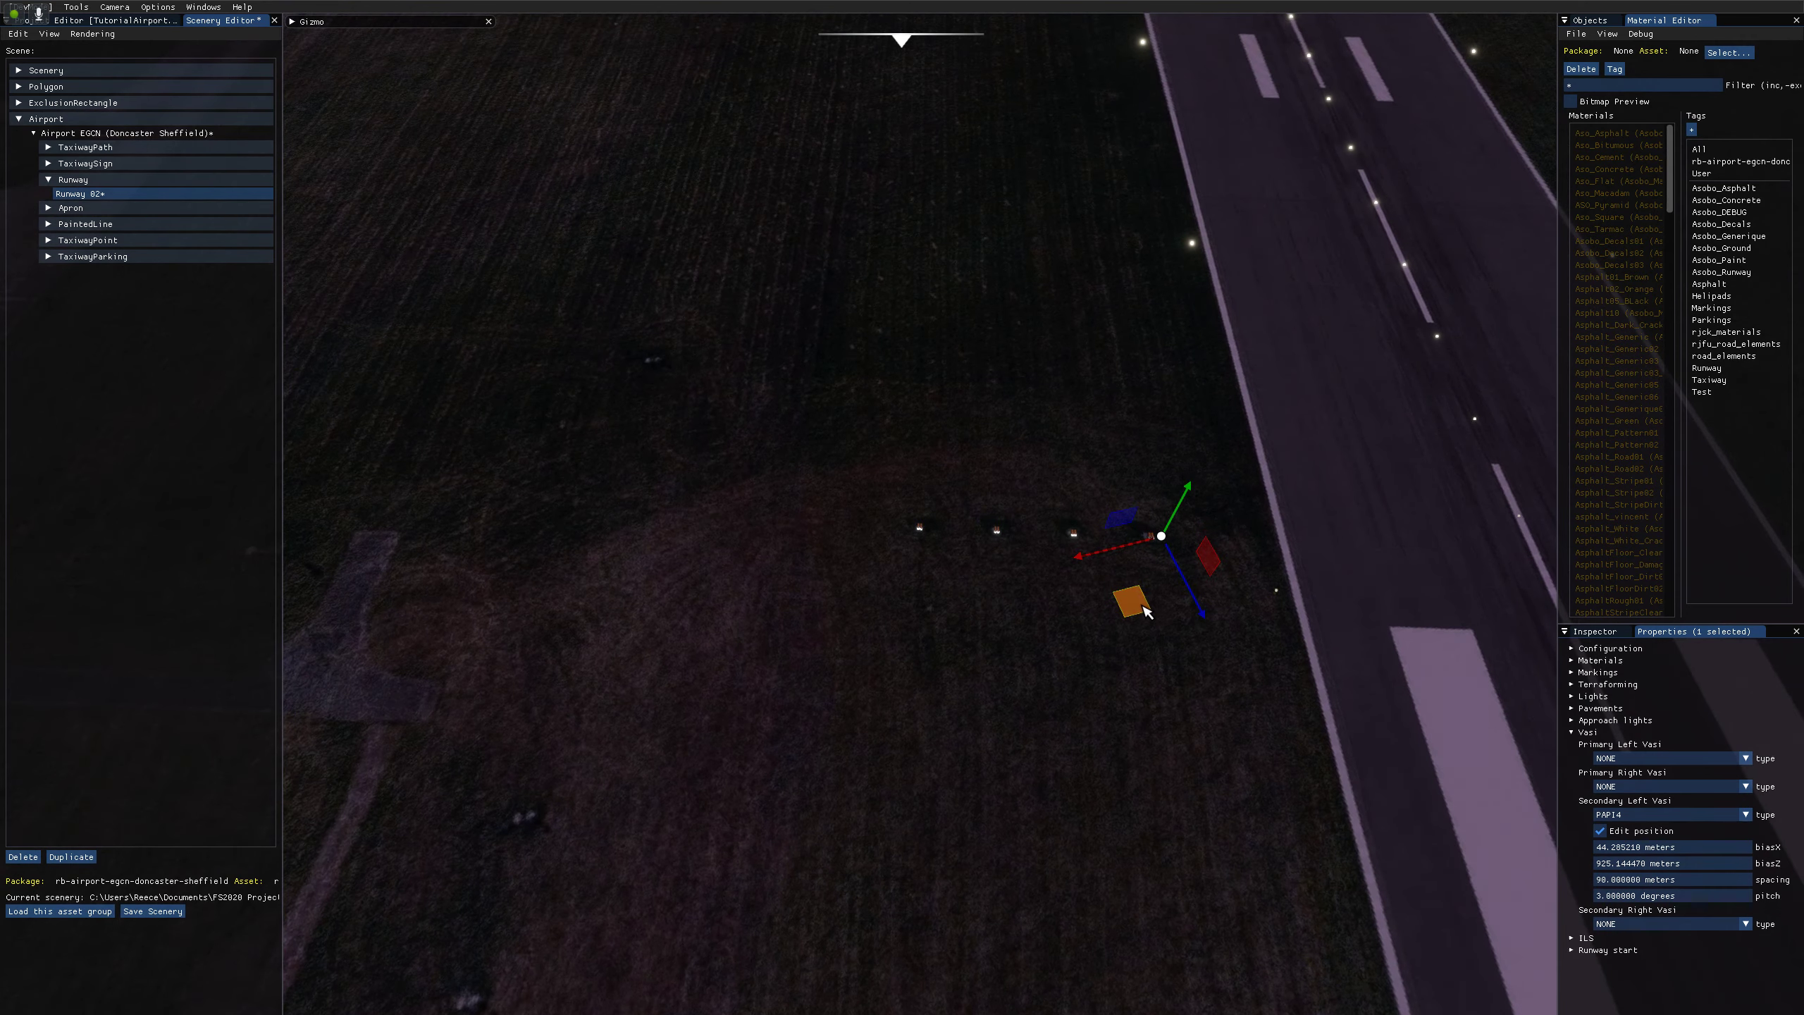
left_click(1600, 830)
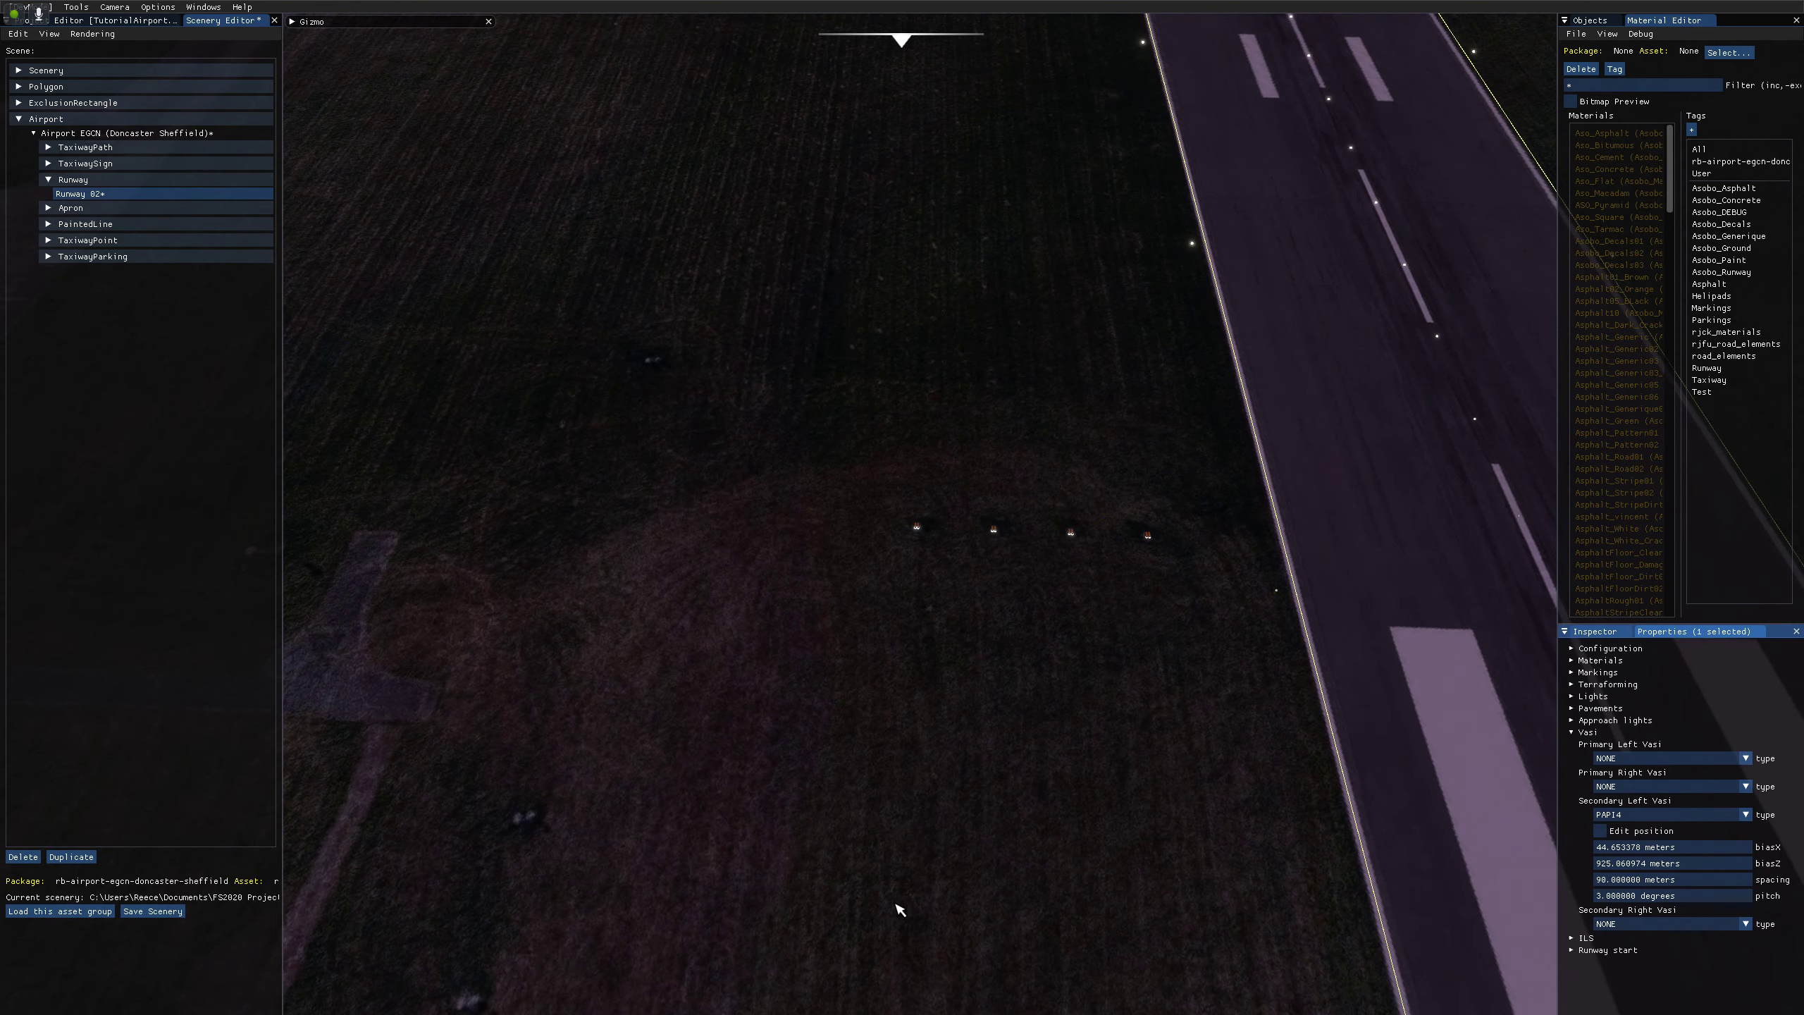
Examine the Secondary Left Vasi lights from above the approach, and view the runway from its opposite end.
right_click_drag(975, 892, 970, 850)
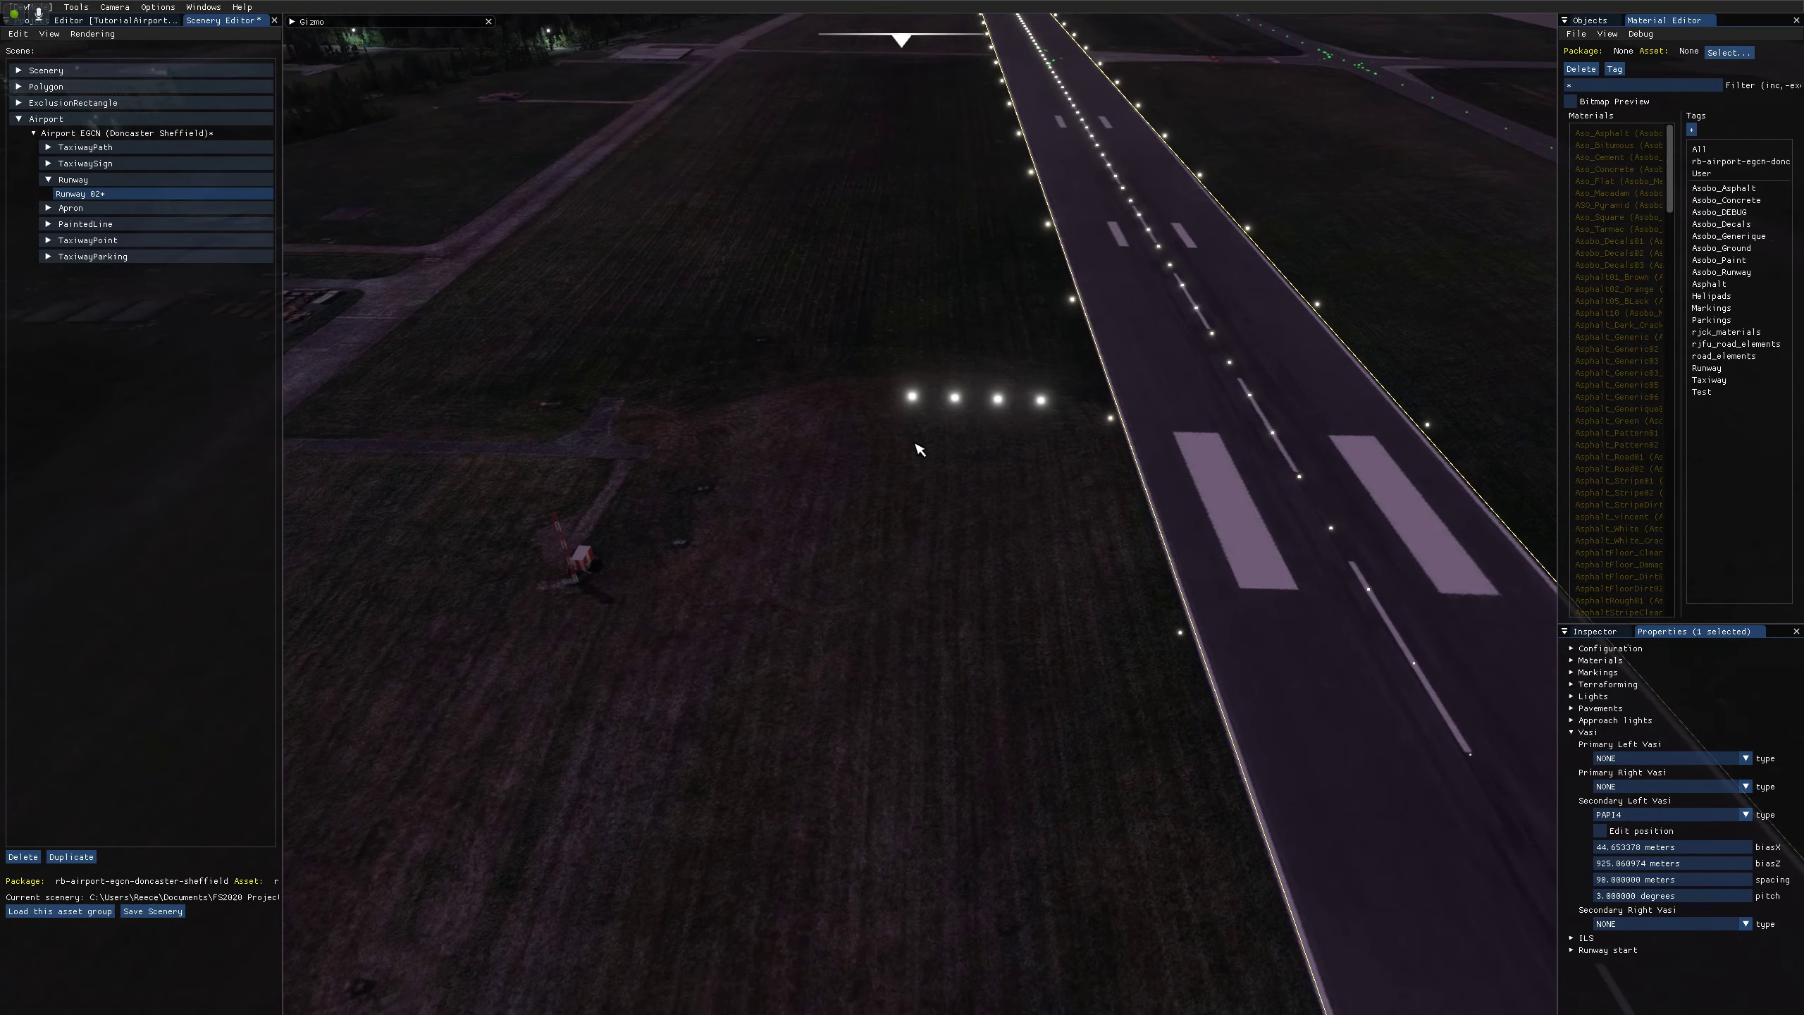
mouse_move(952, 787)
right_mouse_down()
mouse_move(942, 716)
mouse_move(946, 769)
right_mouse_up()
key("r")
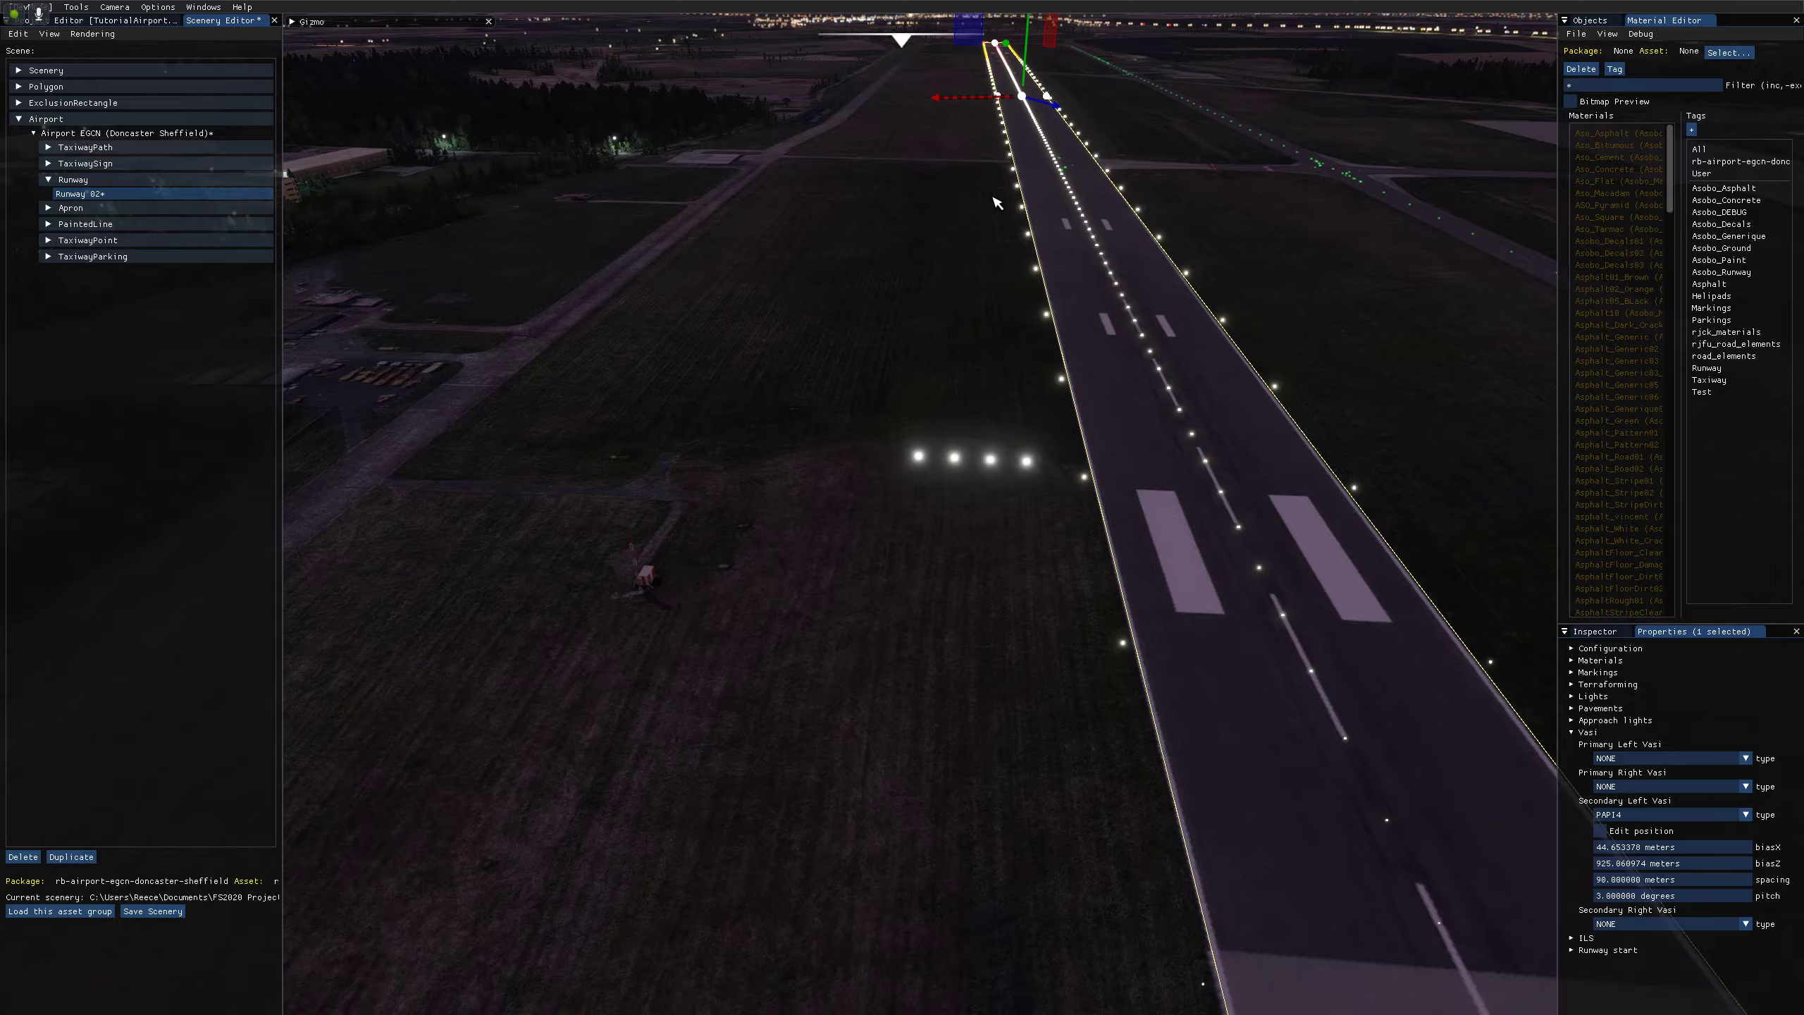
key("w")
key("d")
key("w")
key("d")
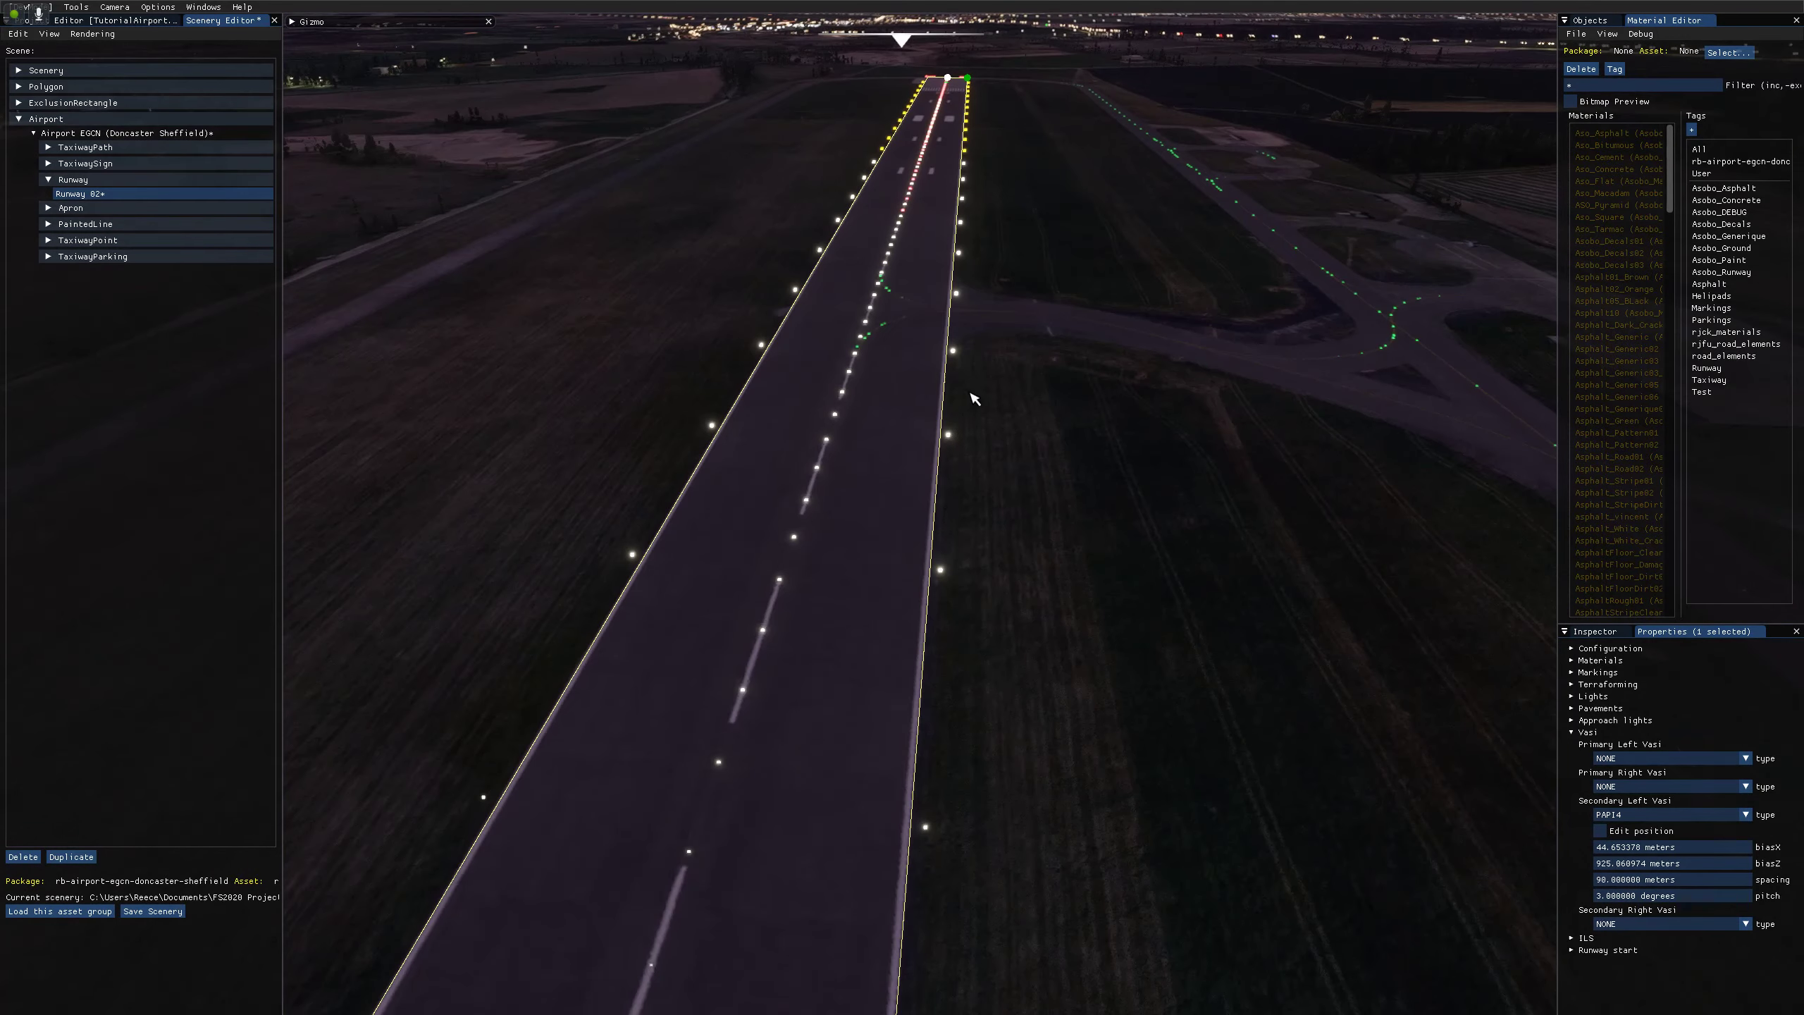
right_click_drag(811, 661, 1172, 677)
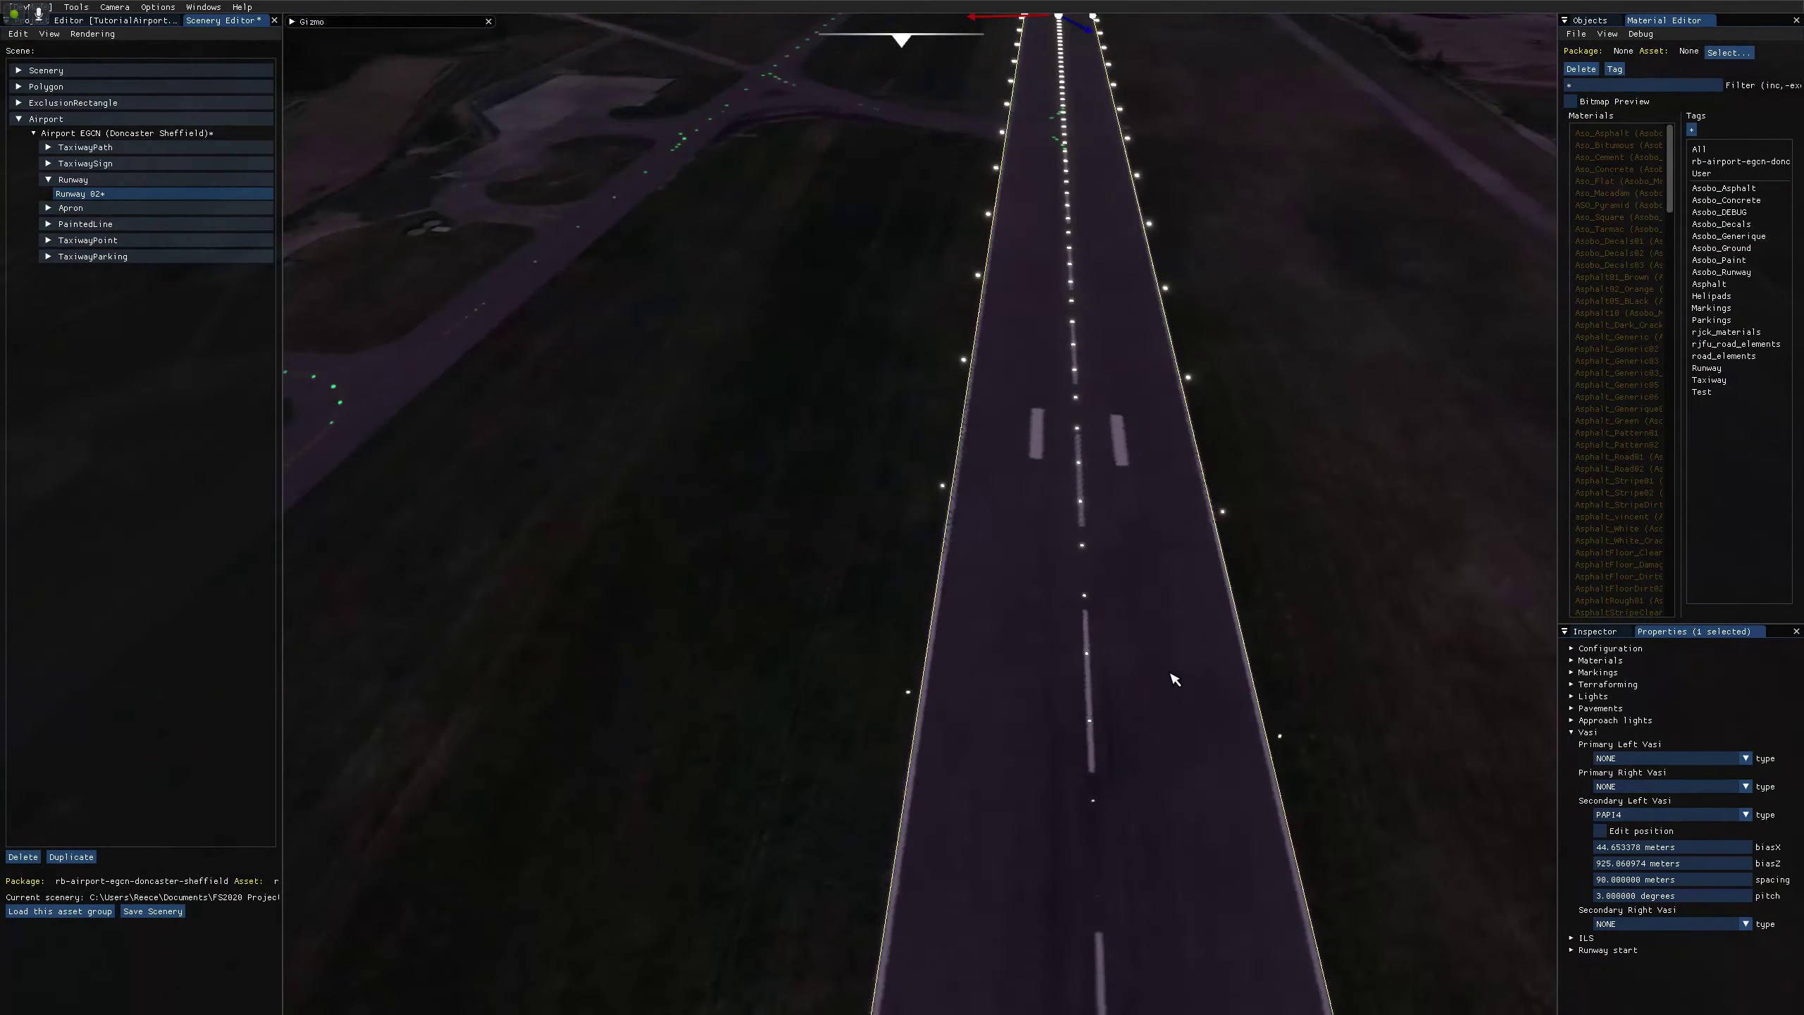
key("r")
key("s")
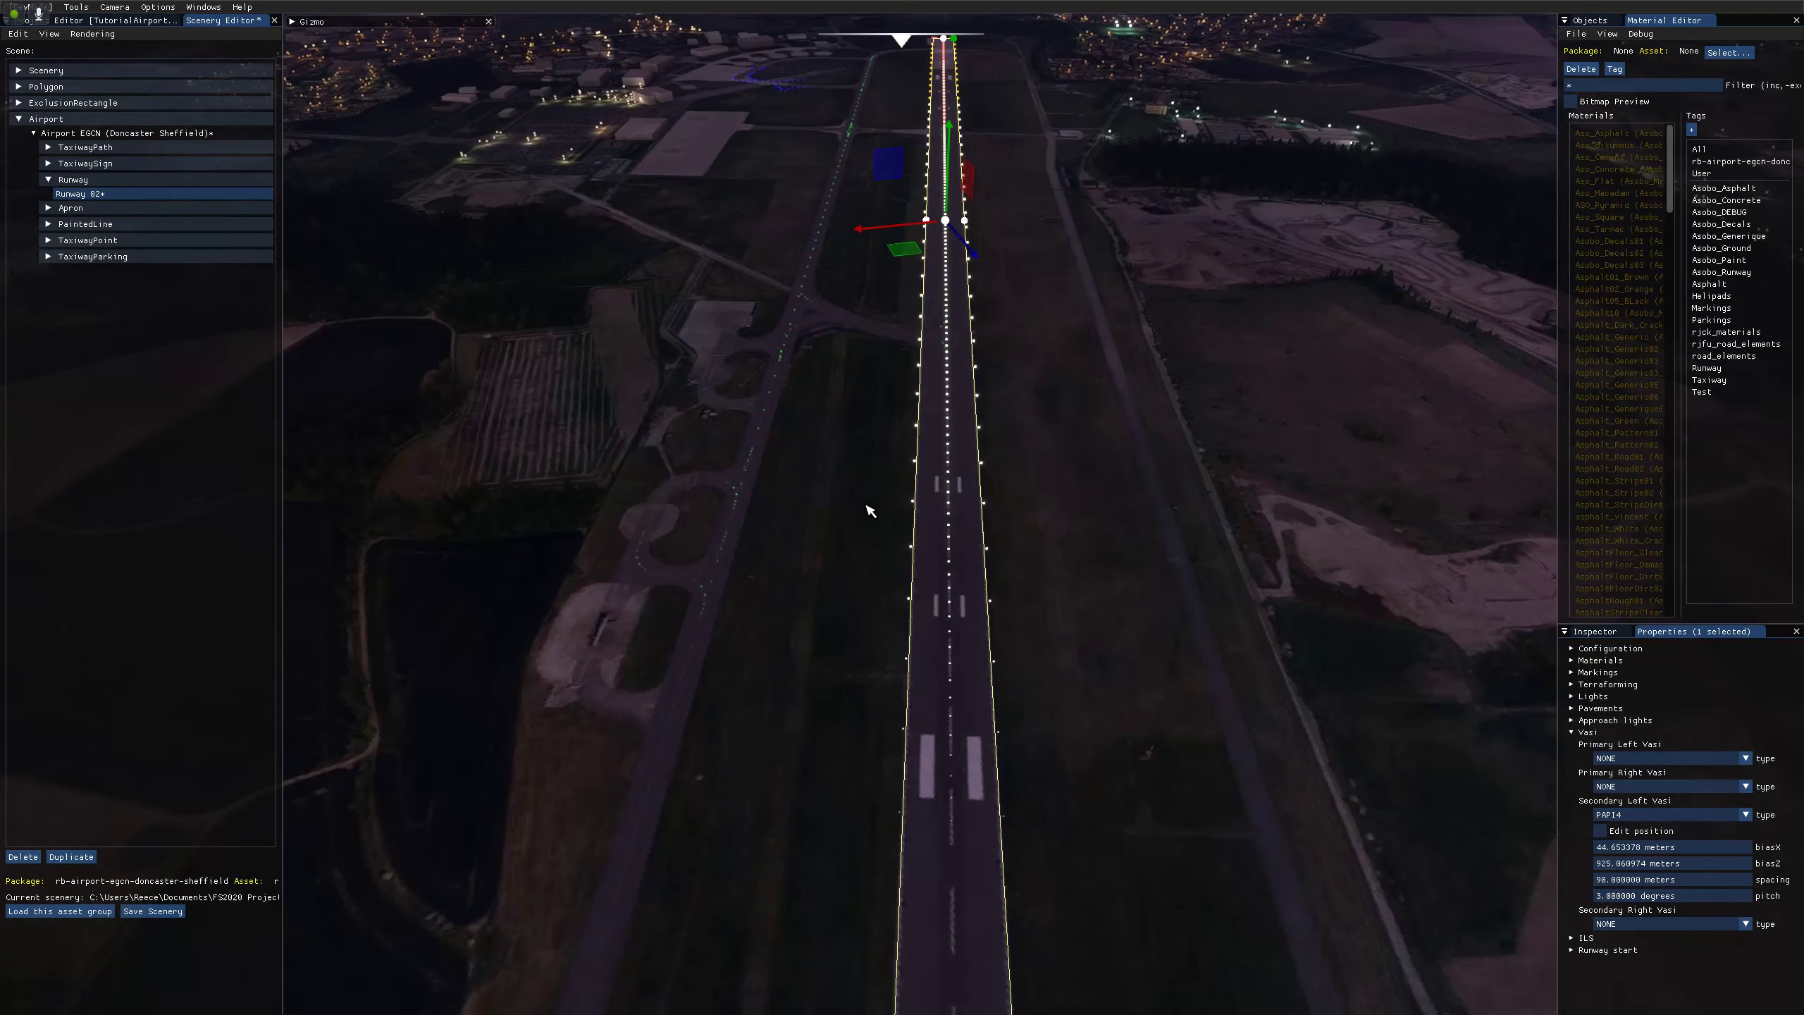
Set the Primary Left Vasi type to PAPI4 and move it beside the runway's left edge, to about 43.83 meters biasX.
left_click(1626, 761)
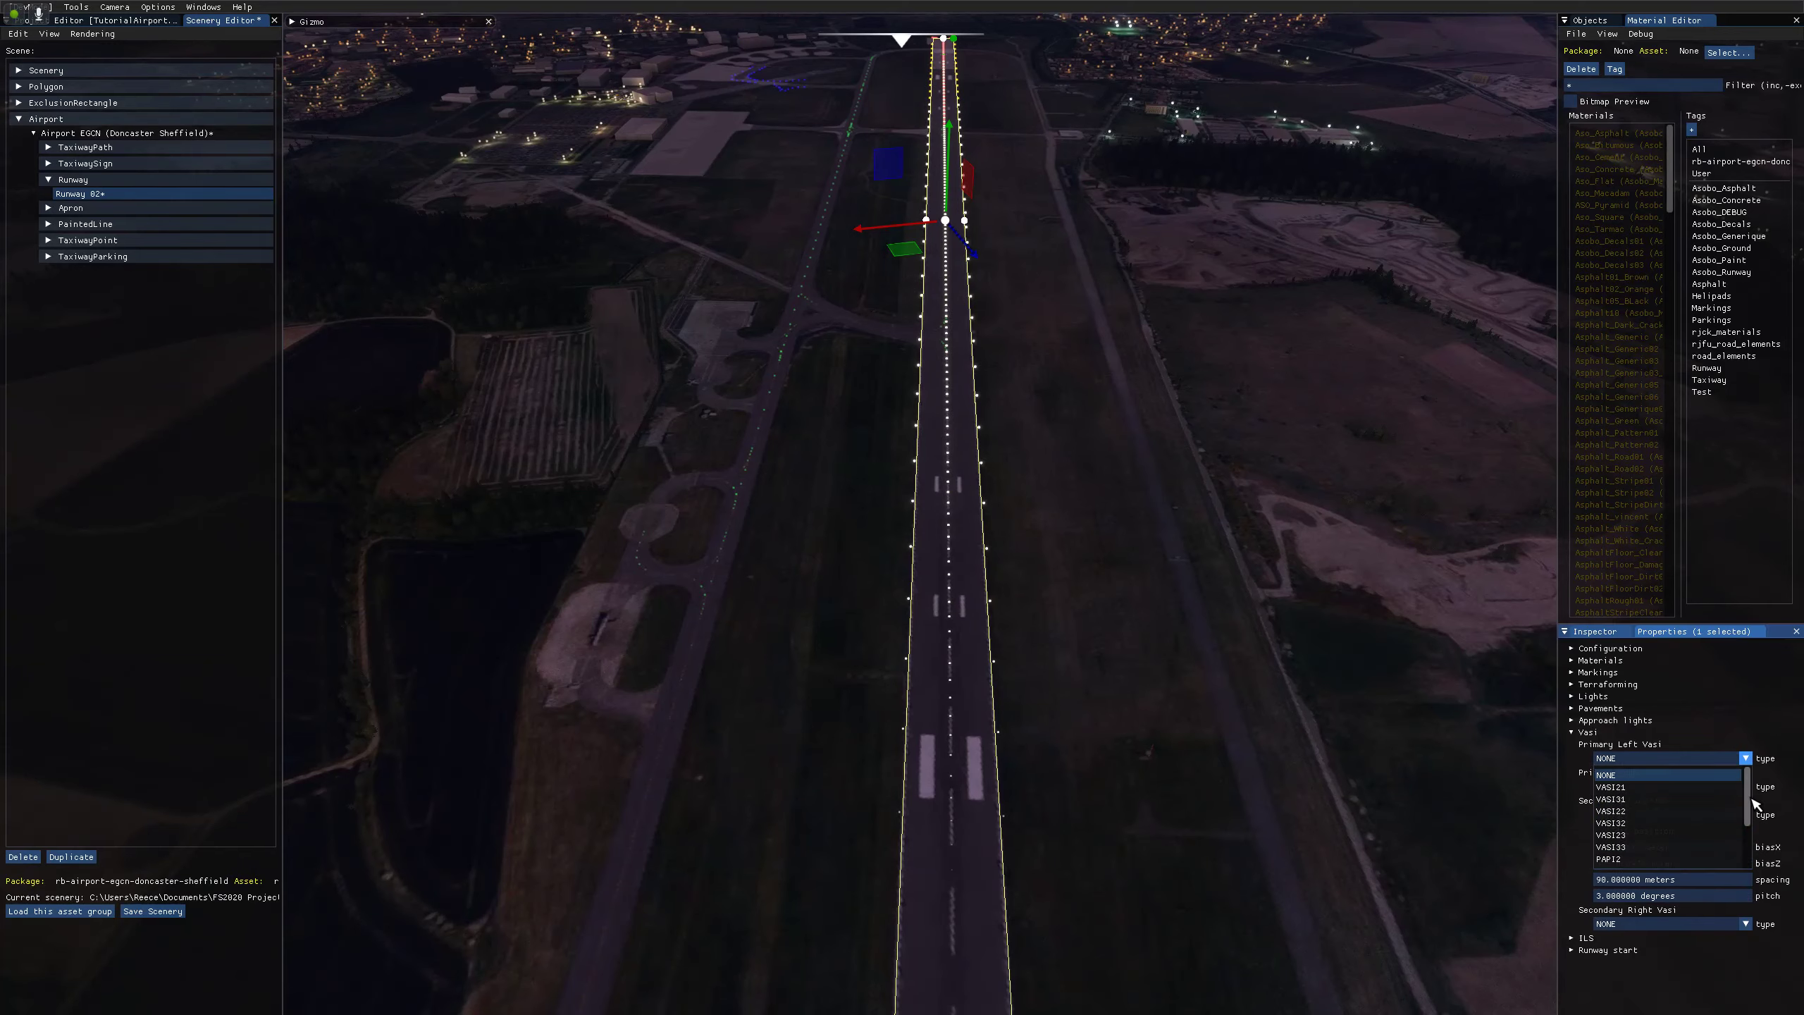
left_click_drag(1752, 801, 1752, 823)
left_click(1626, 823)
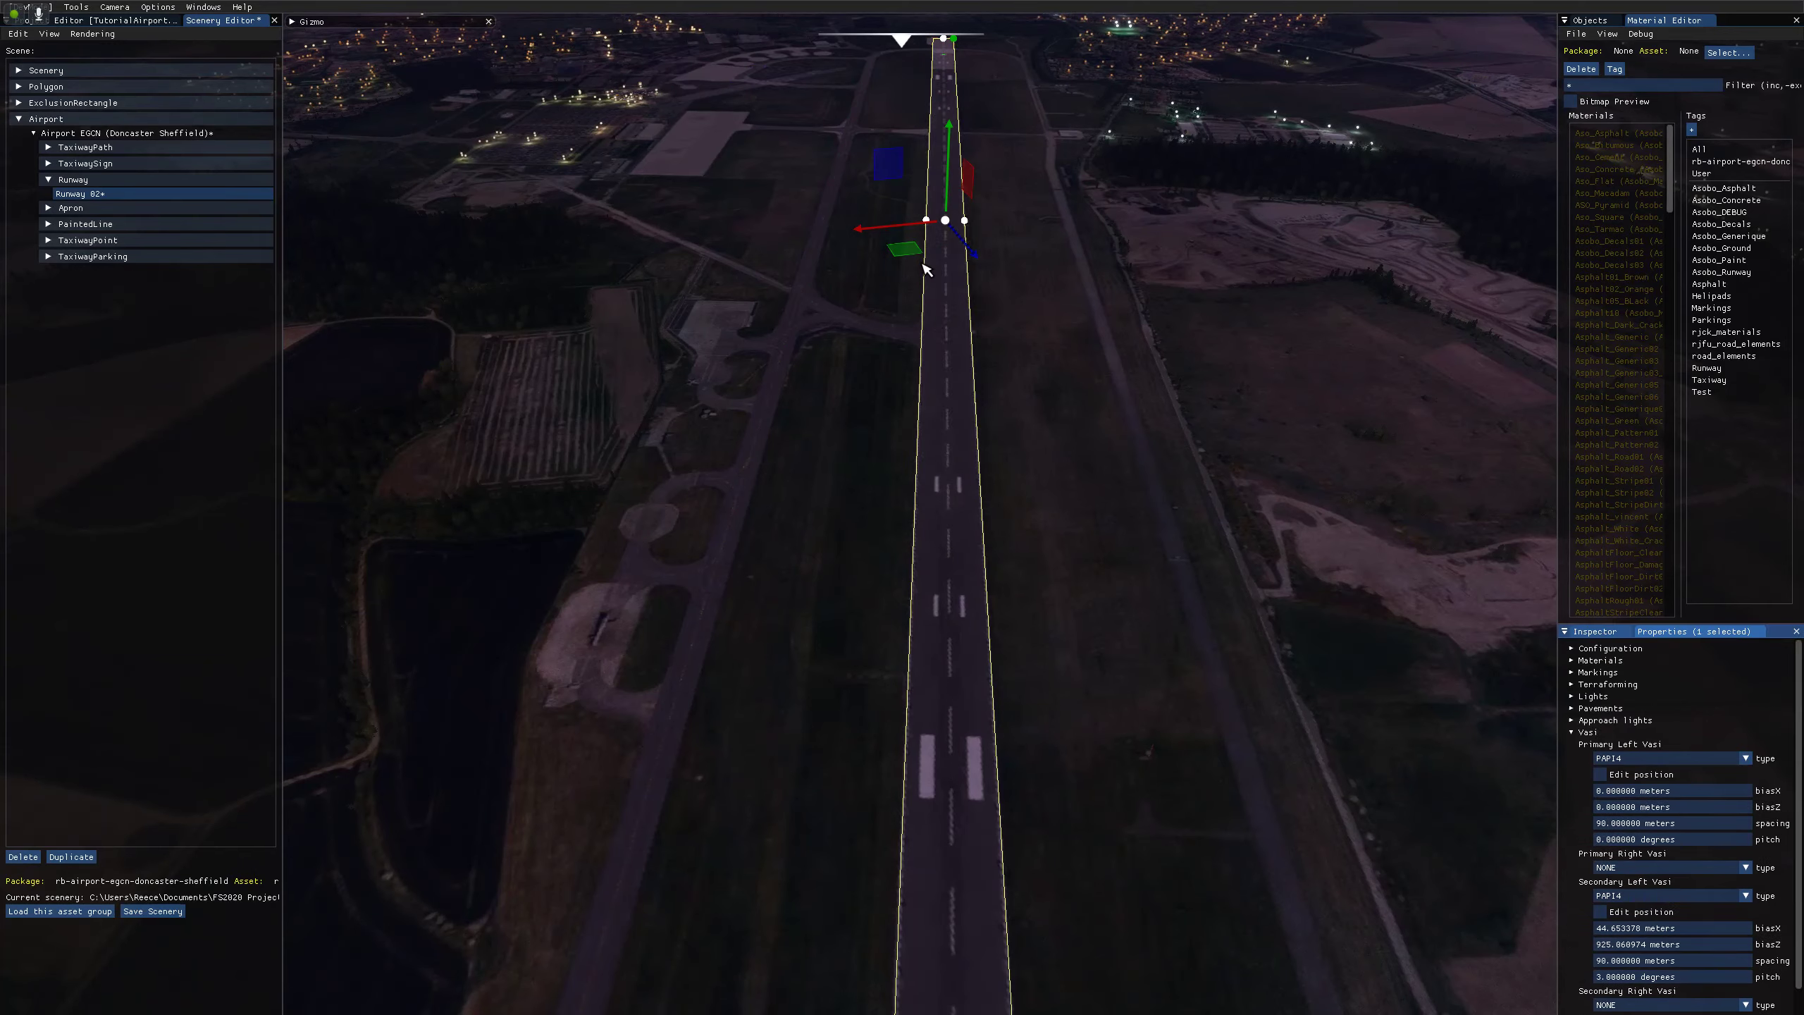
left_click(1601, 775)
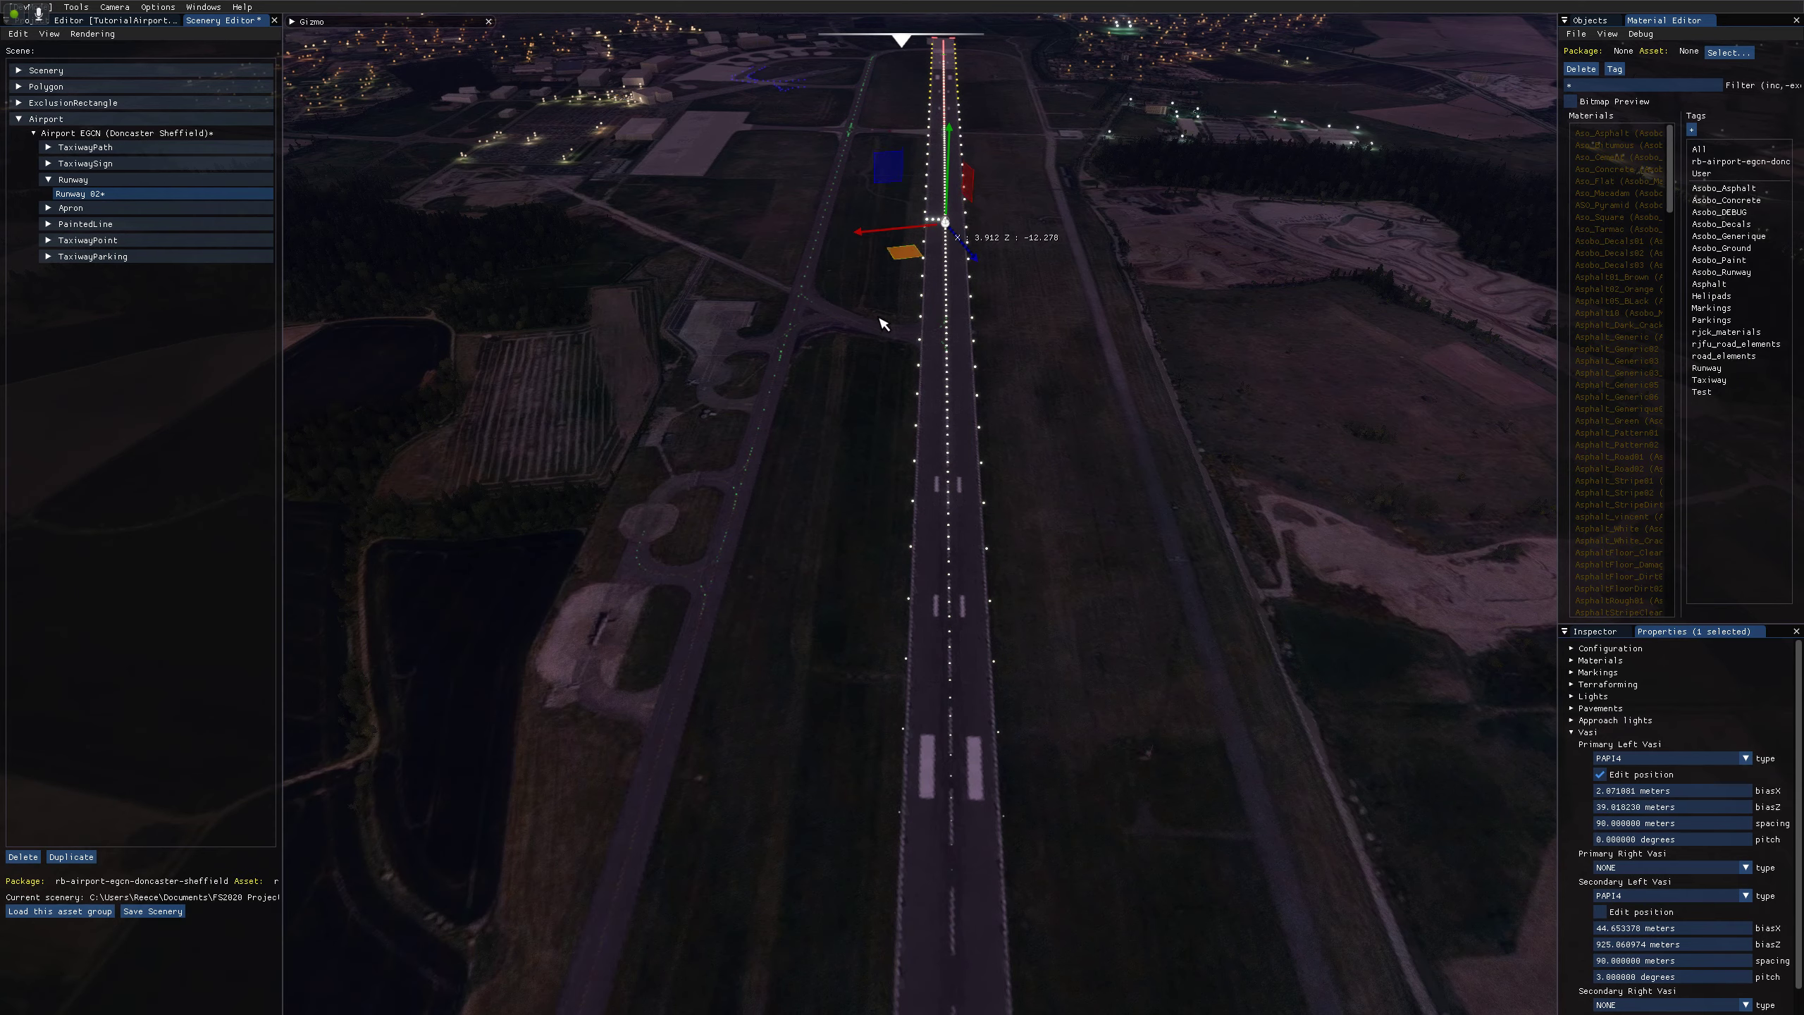
left_click_drag(905, 249, 991, 541)
key("w")
key("a")
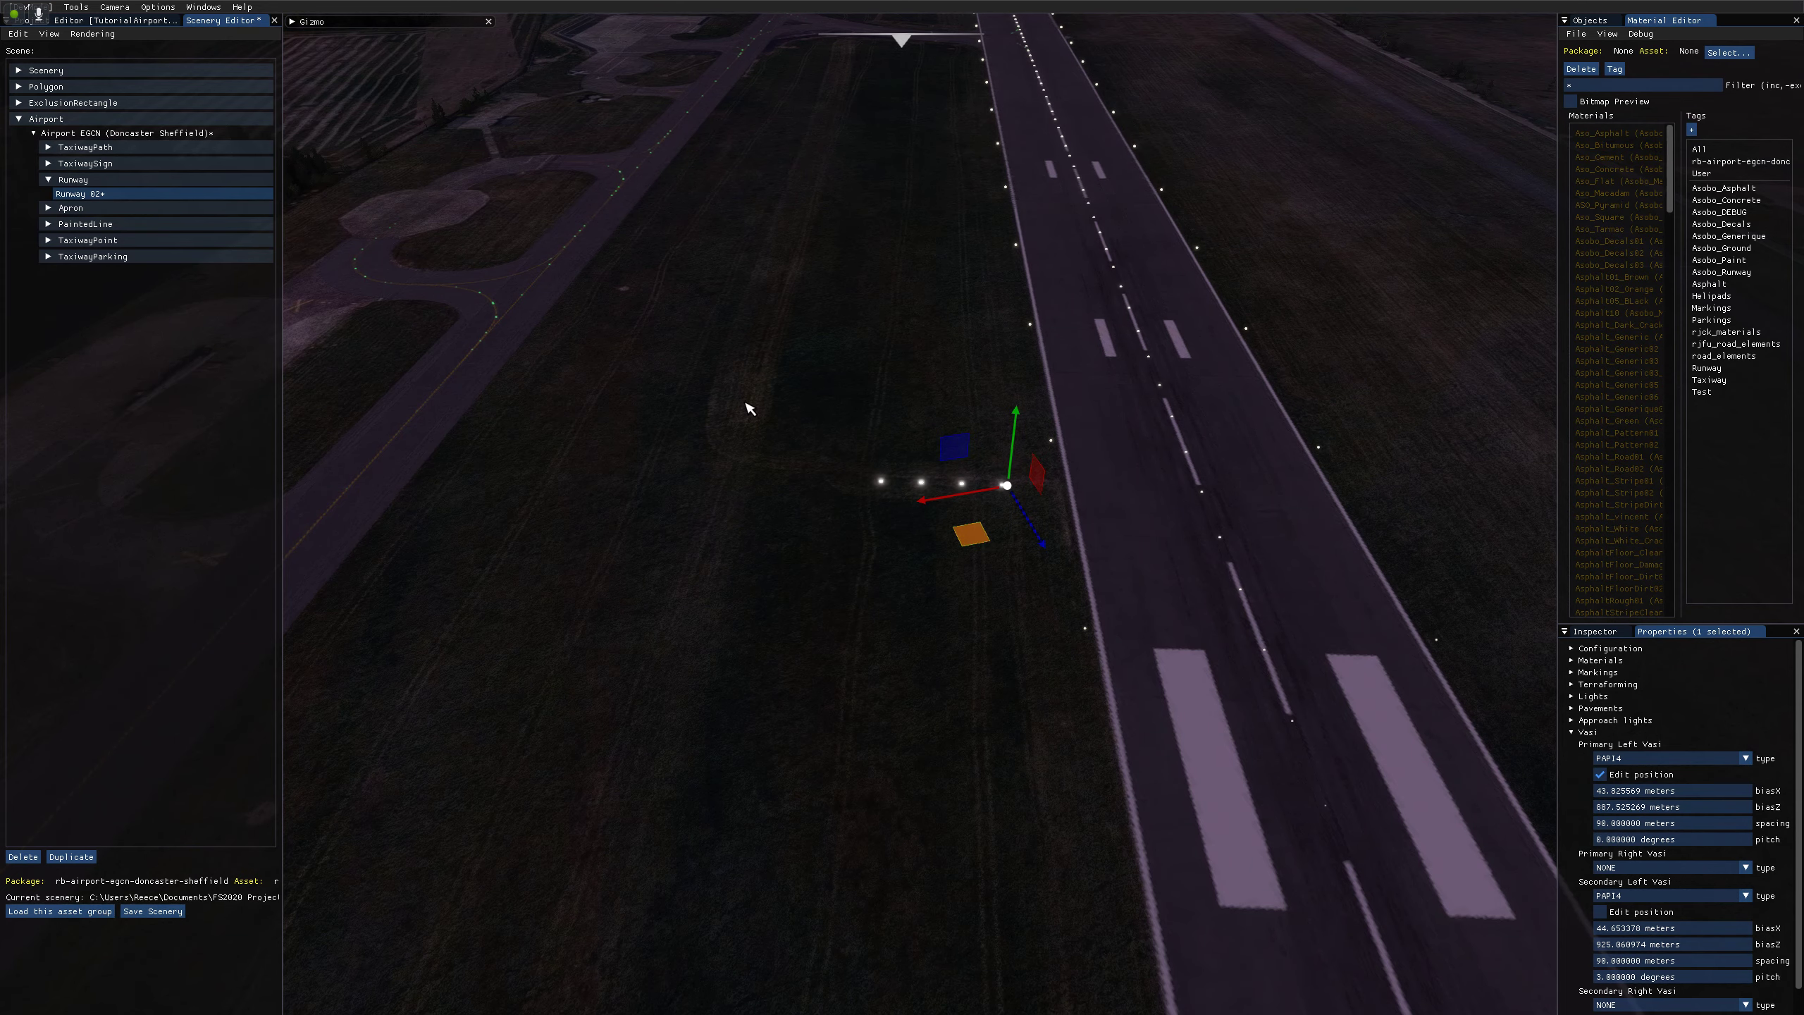
Shift the Primary Left Vasi slightly away from the runway, to about 44.70 meters biasX, and end position editing.
key("w")
key("d")
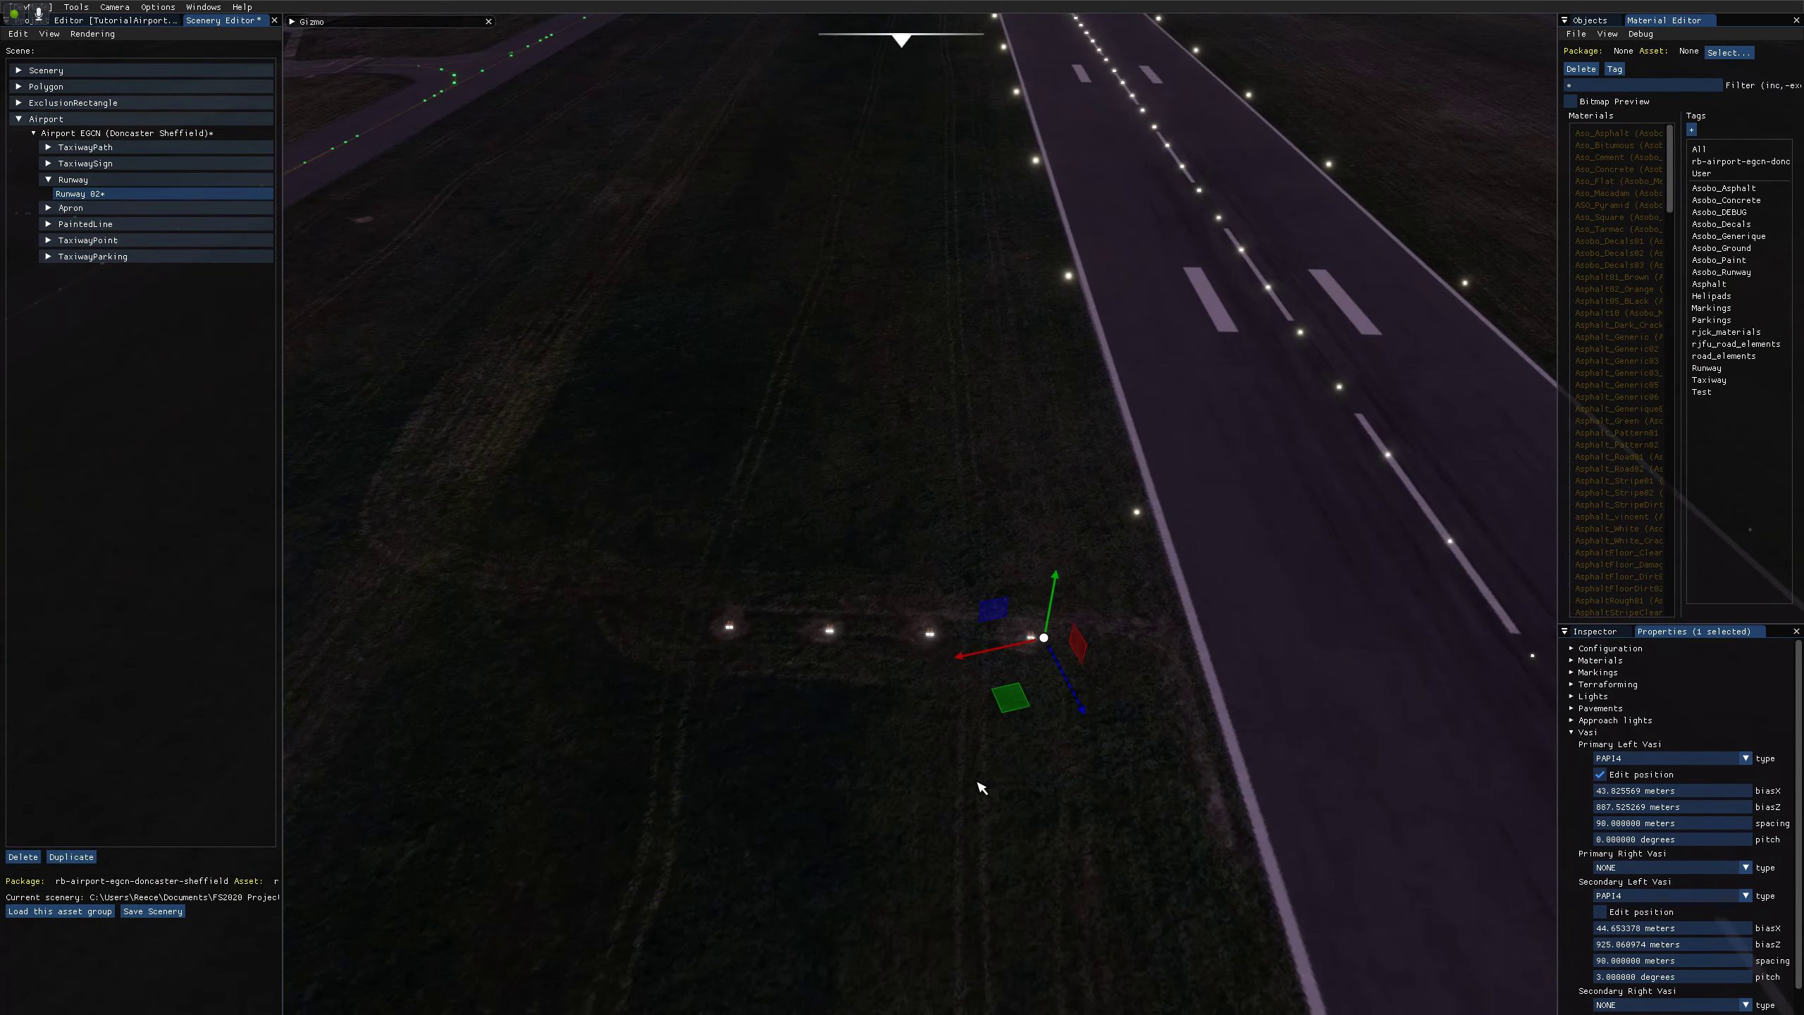
left_click_drag(1007, 705, 1004, 704)
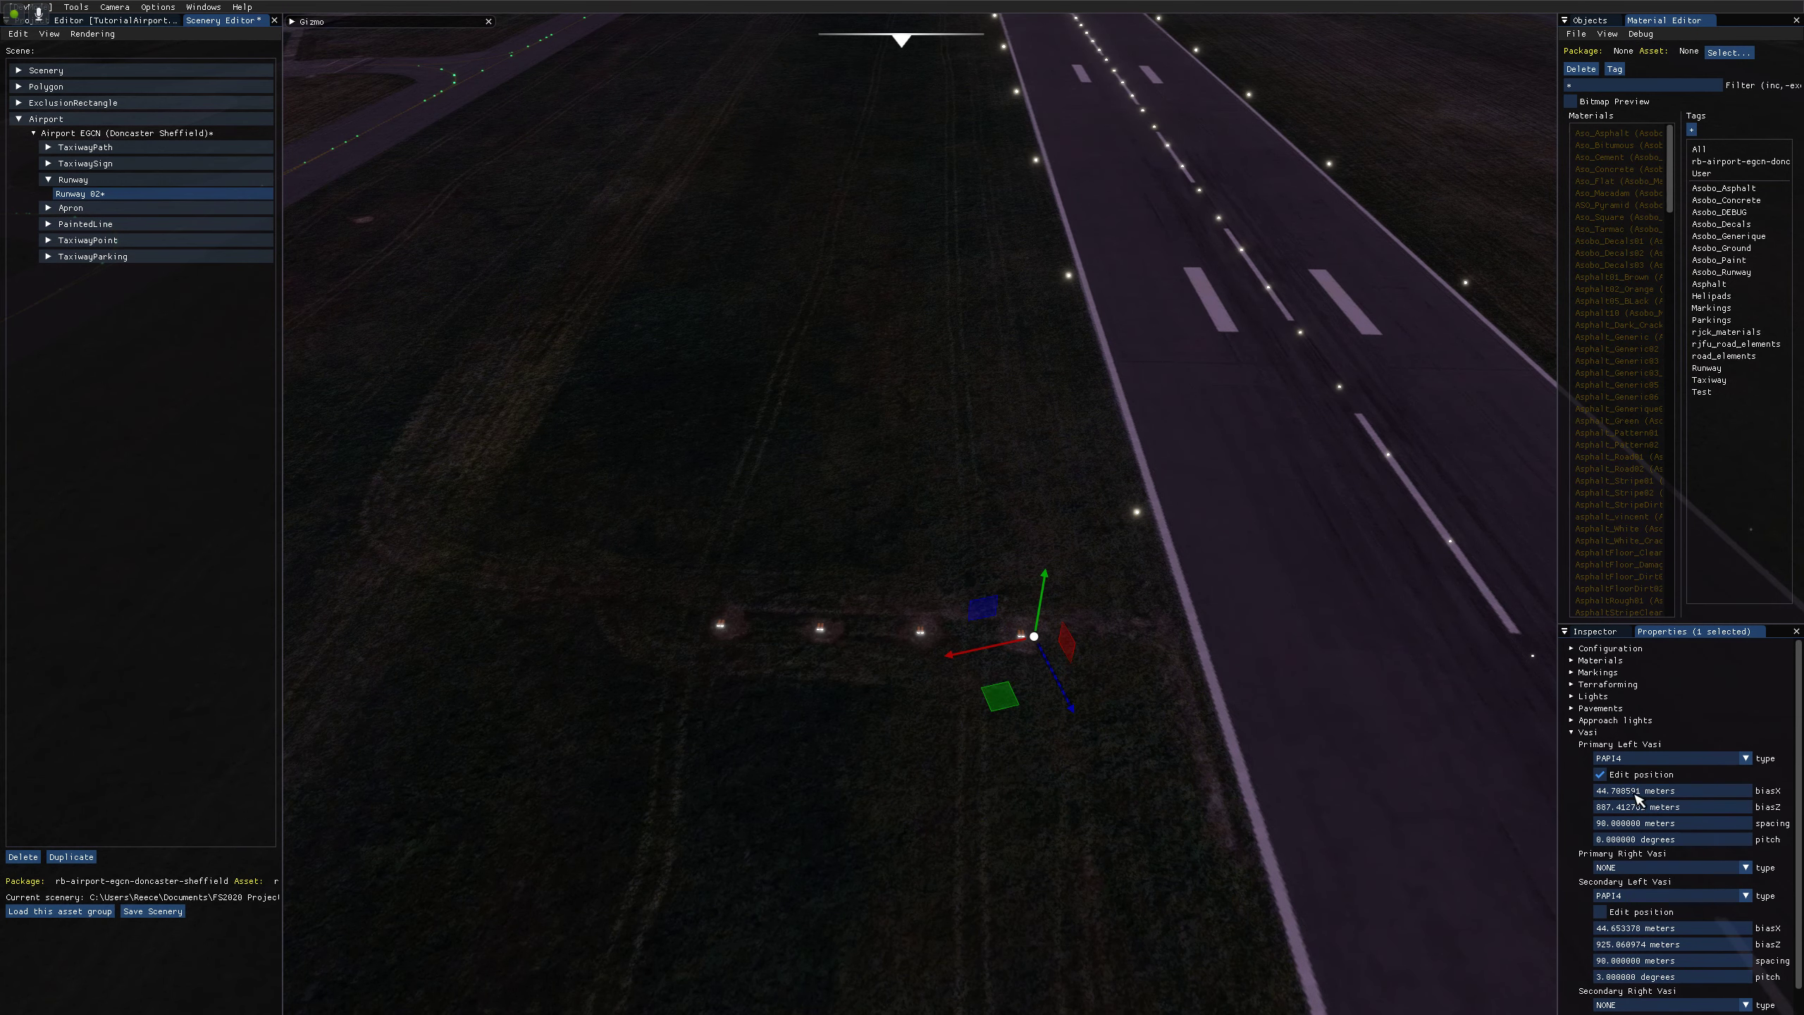
left_click(1598, 774)
key("s")
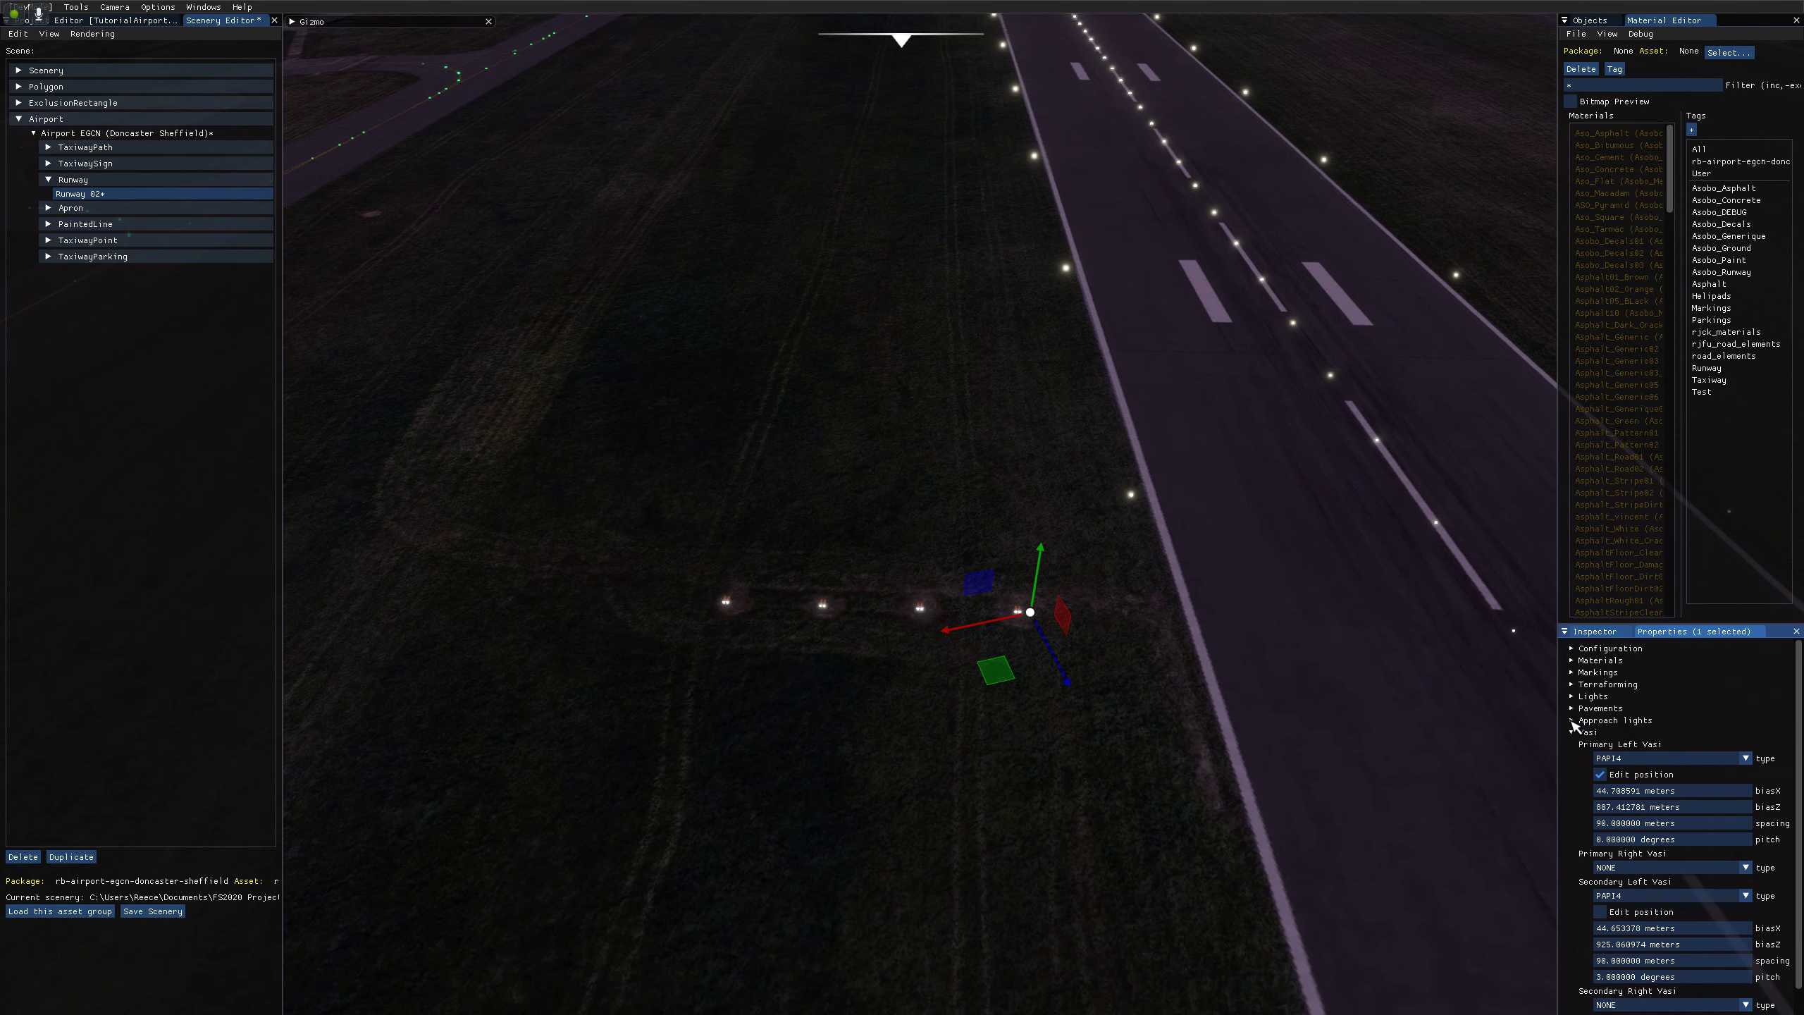
left_click(1600, 774)
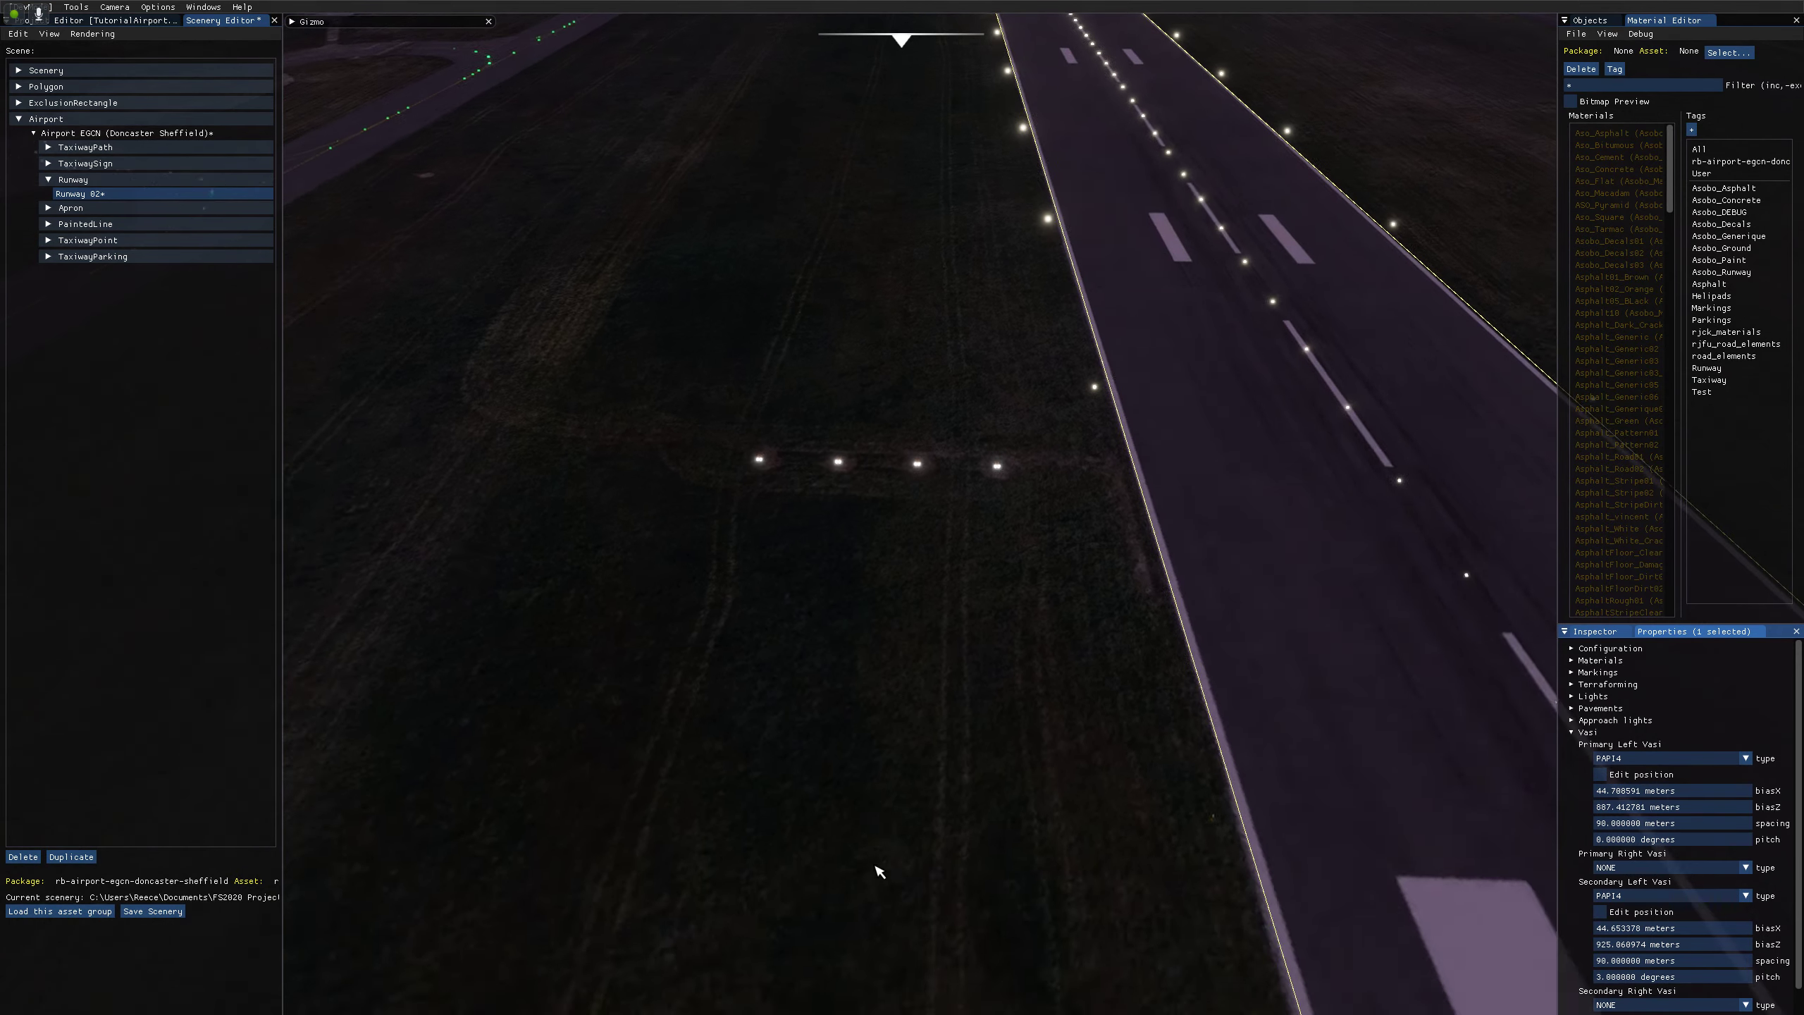
Set the Primary Left Vasi pitch to 3.1 degrees.
key("s")
mouse_move(900, 864)
right_mouse_down()
mouse_move(889, 898)
mouse_move(895, 827)
mouse_move(902, 860)
right_mouse_up()
double_click(1637, 839)
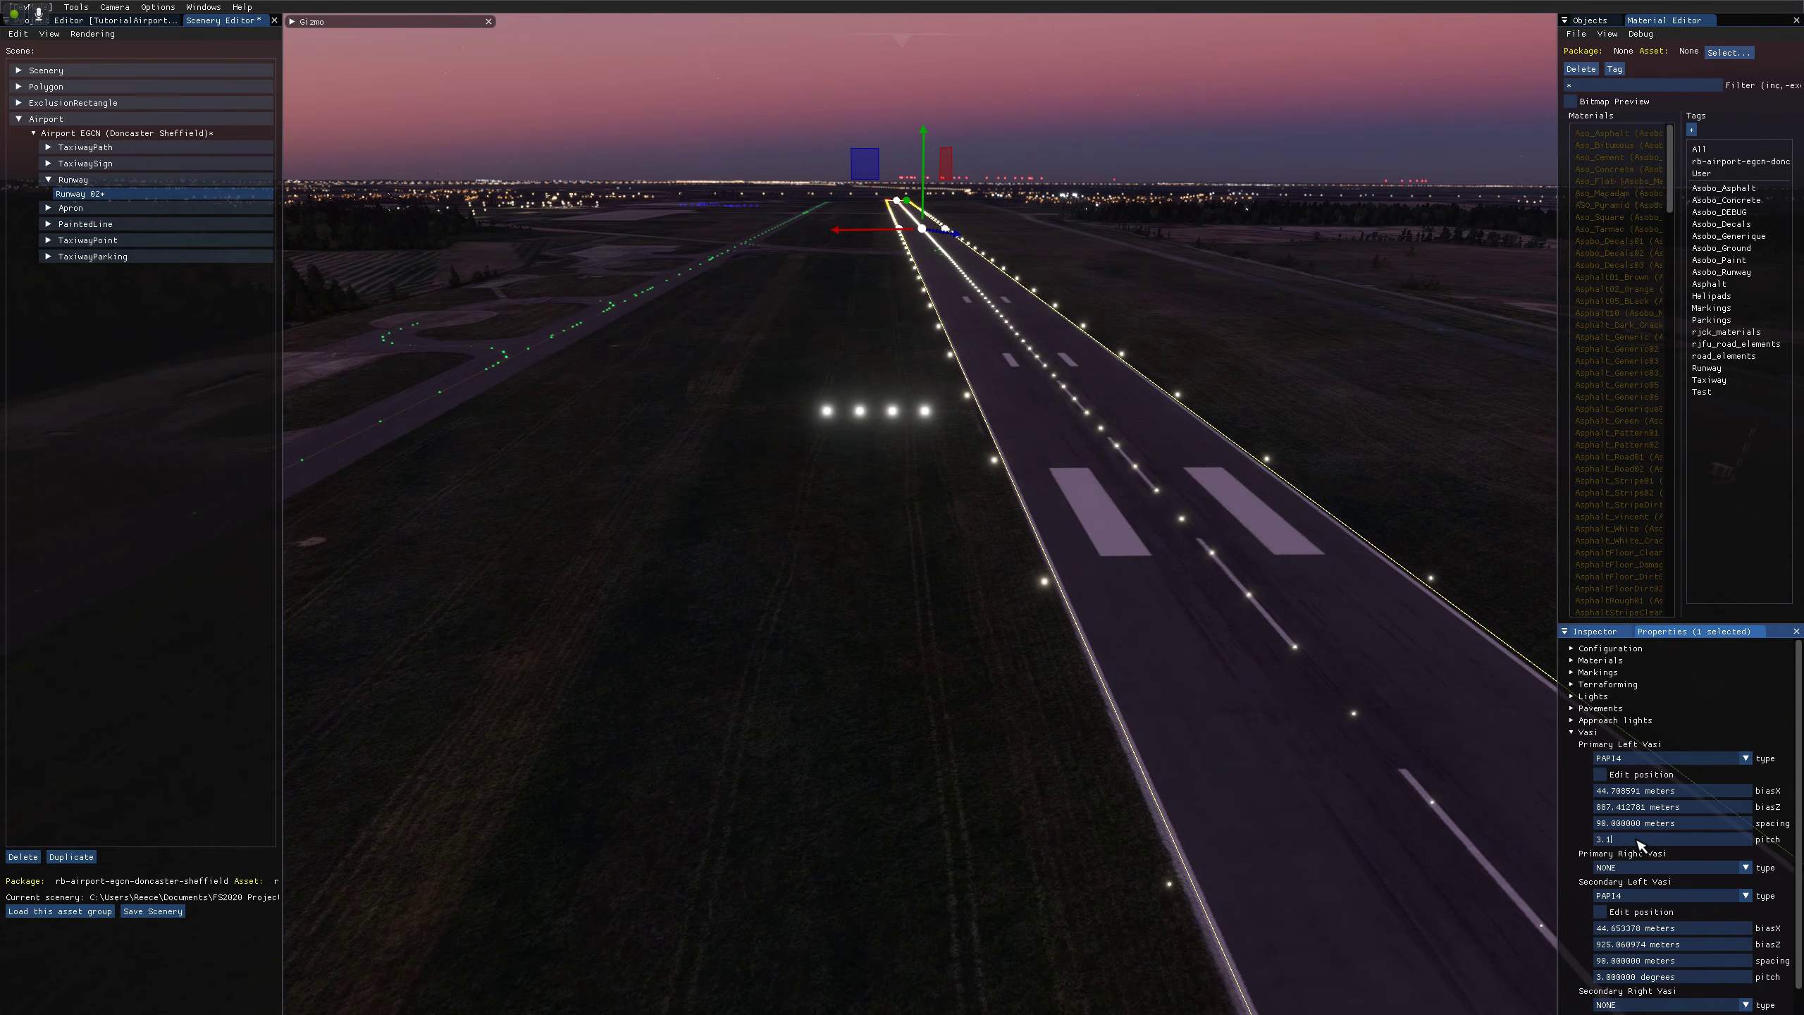
key("Return")
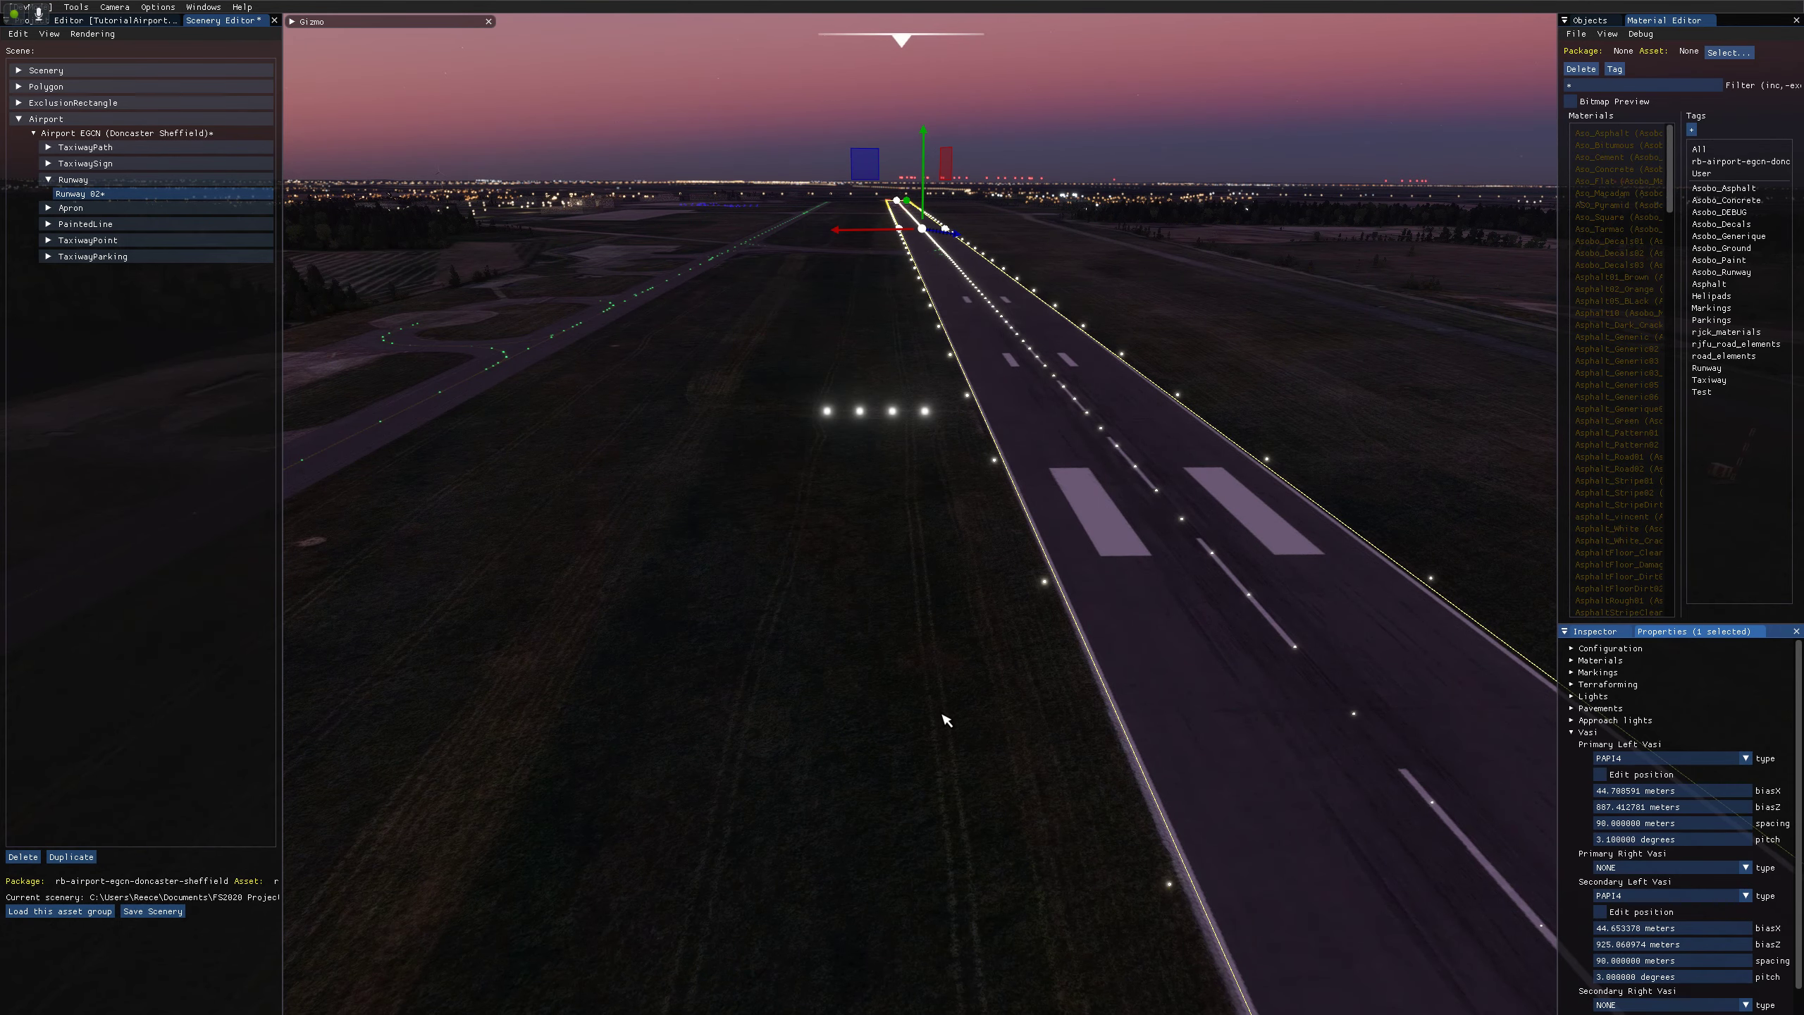
Compare the Primary Left Vasi lights from low and high approach angles, and view the deselected runway 02 with its approach lights from afar.
middle_click_drag(943, 714, 933, 699)
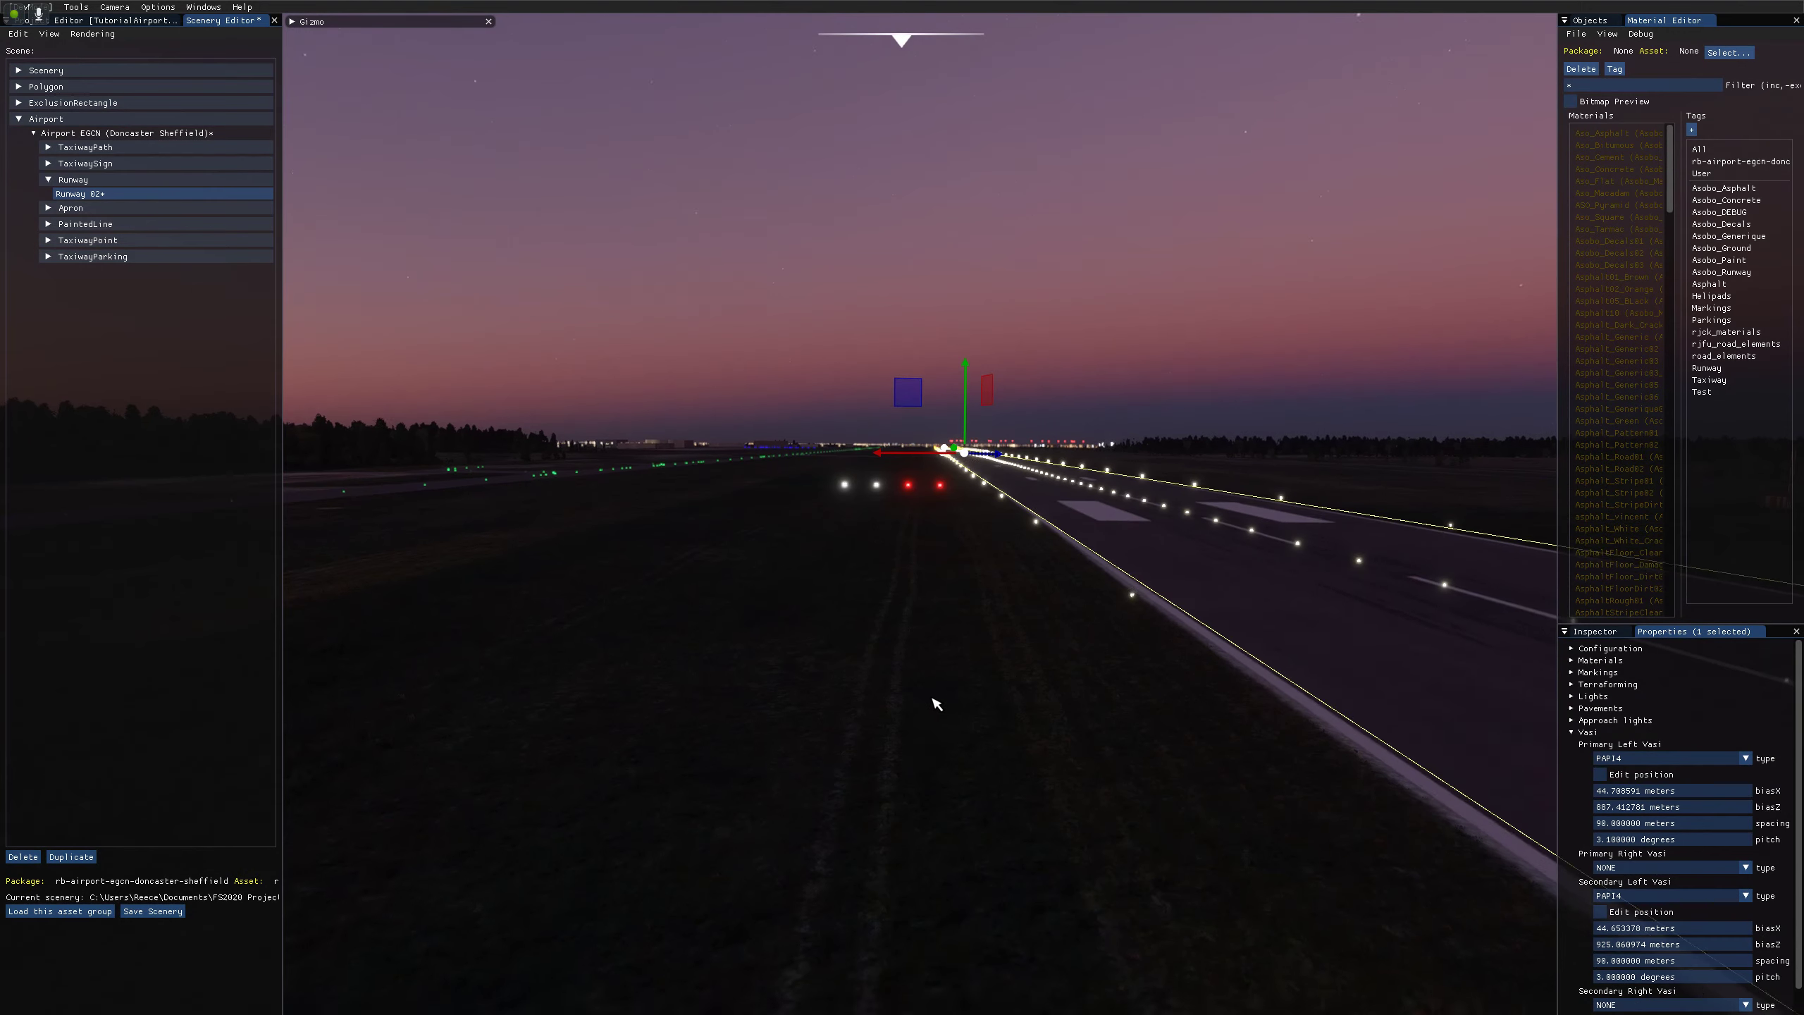
middle_click_drag(964, 559, 1002, 581)
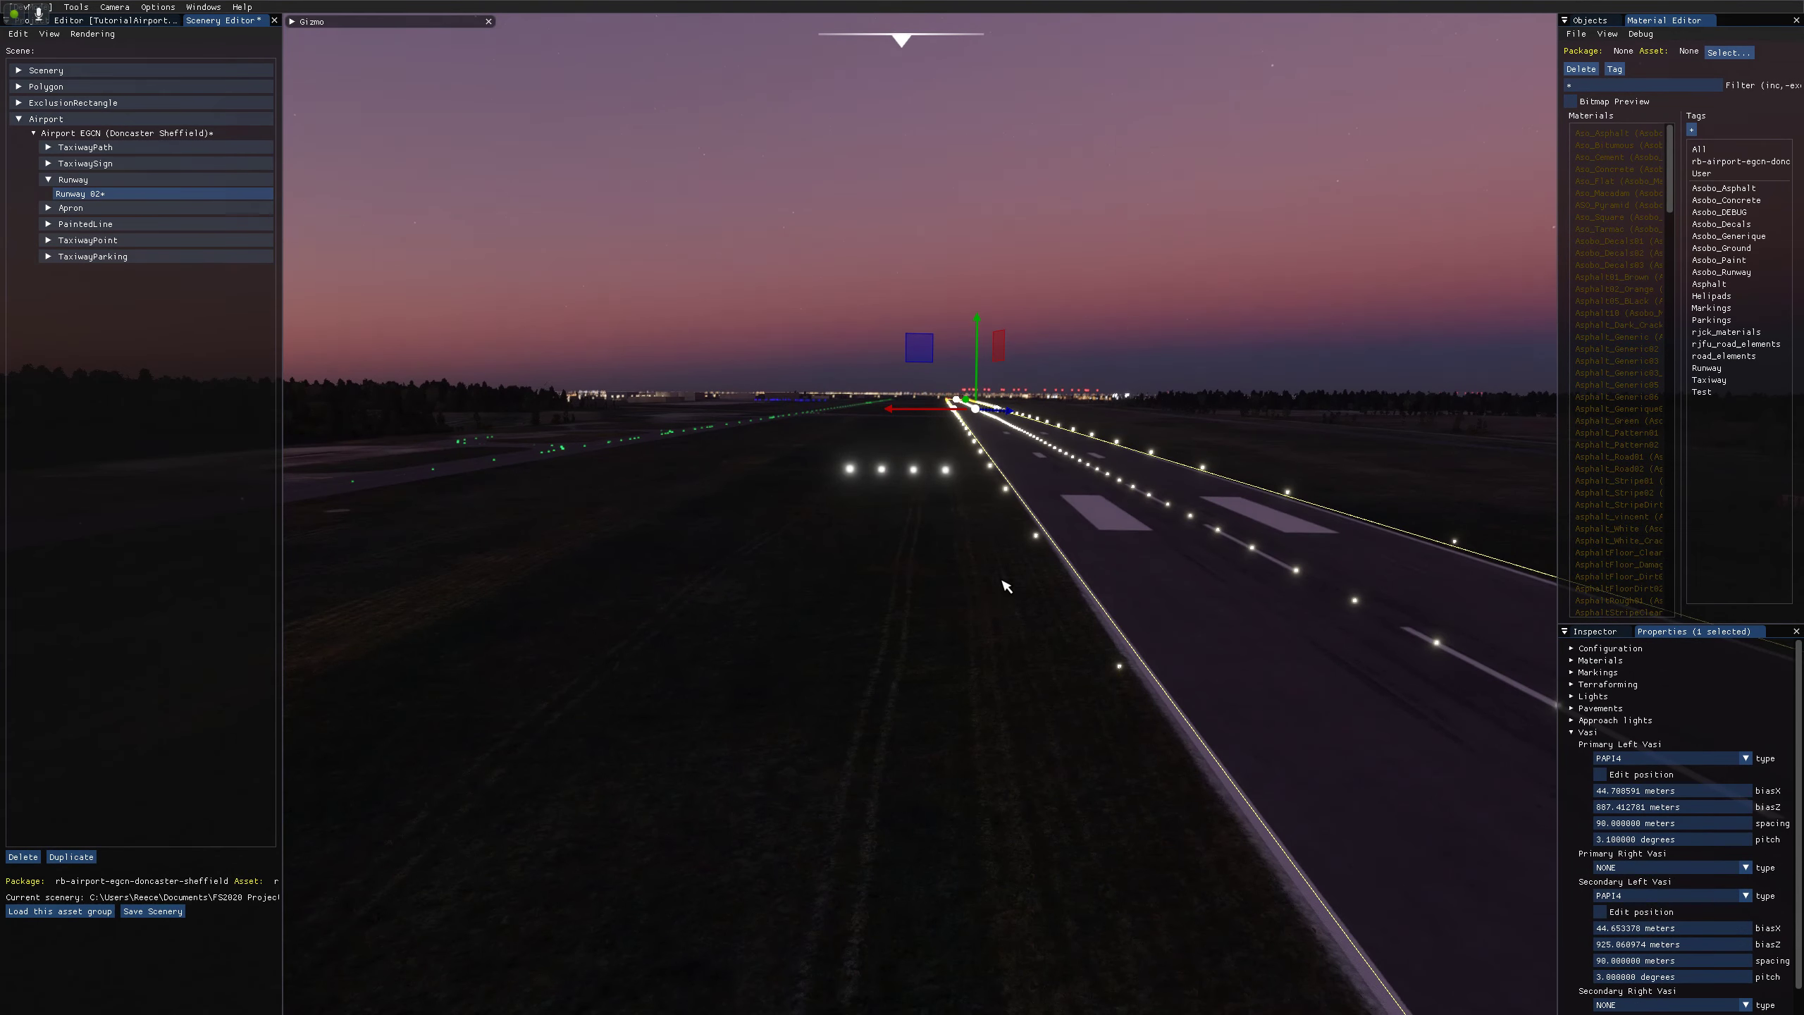
middle_click_drag(967, 722, 1059, 741)
scroll(980, 582, "down", 5)
left_click(1030, 705)
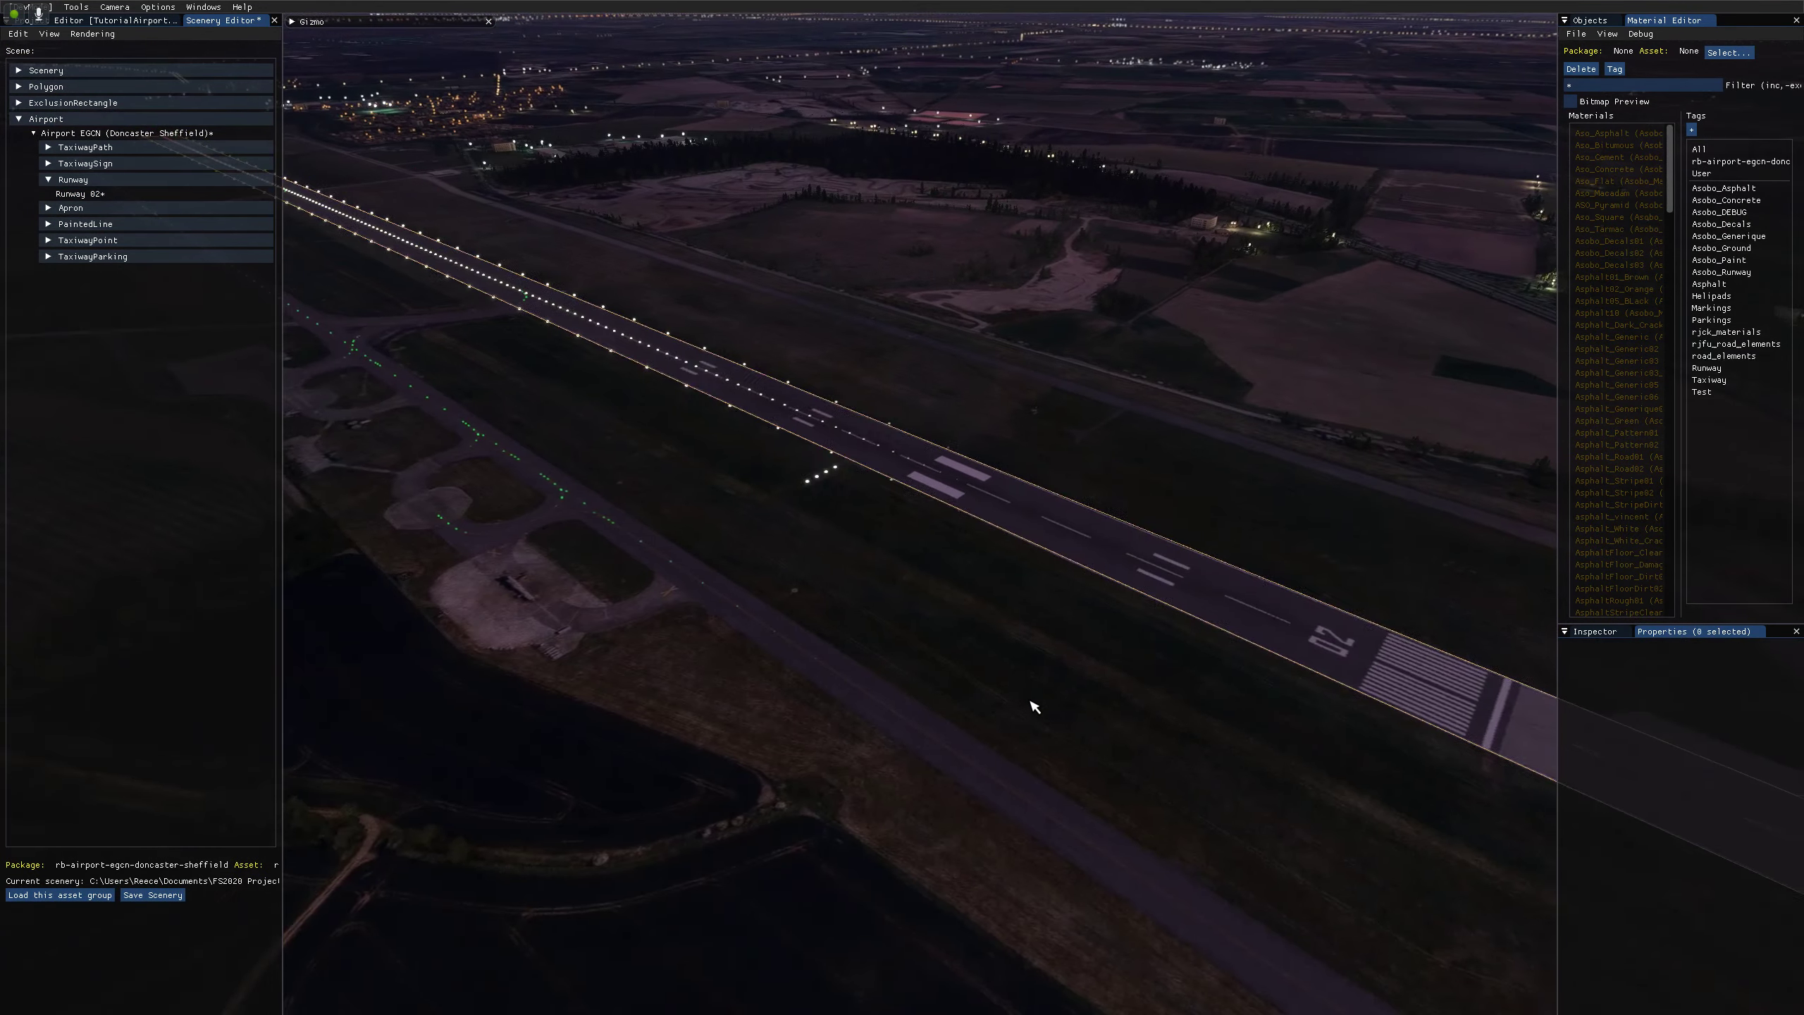
scroll(1030, 704, "down", 2)
middle_click_drag(1026, 710, 969, 688)
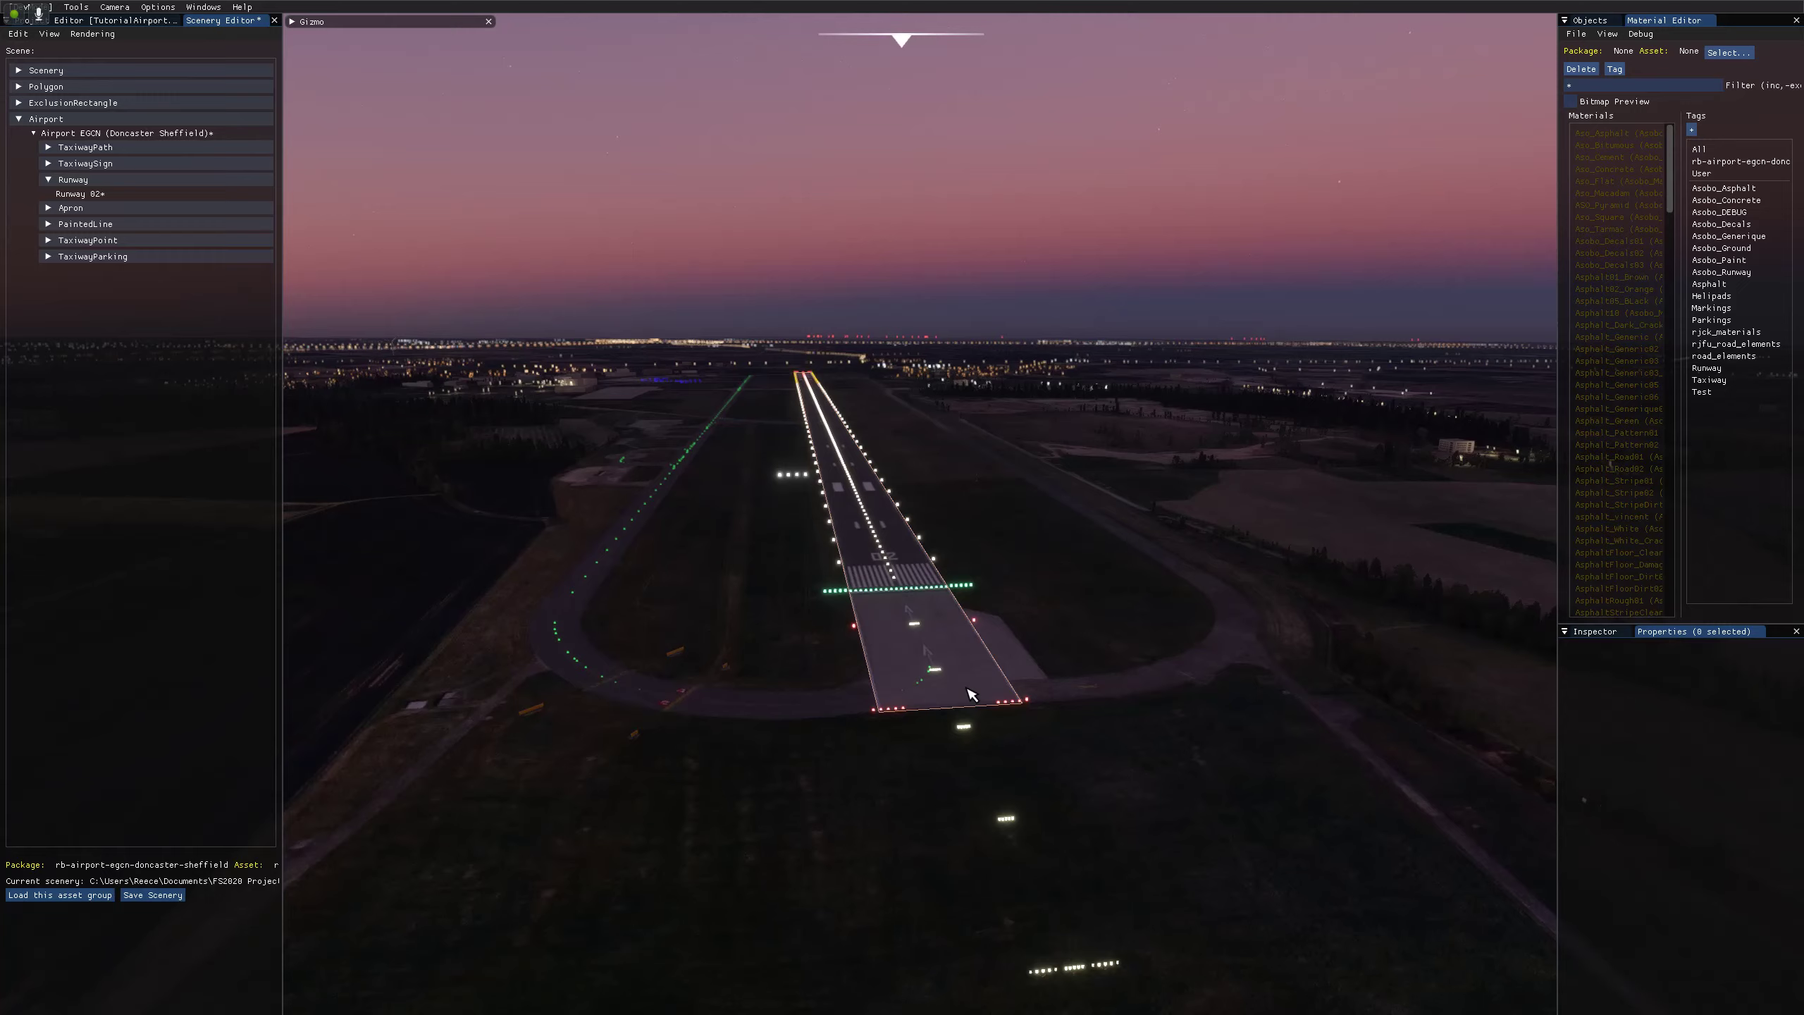
scroll(964, 680, "down", 3)
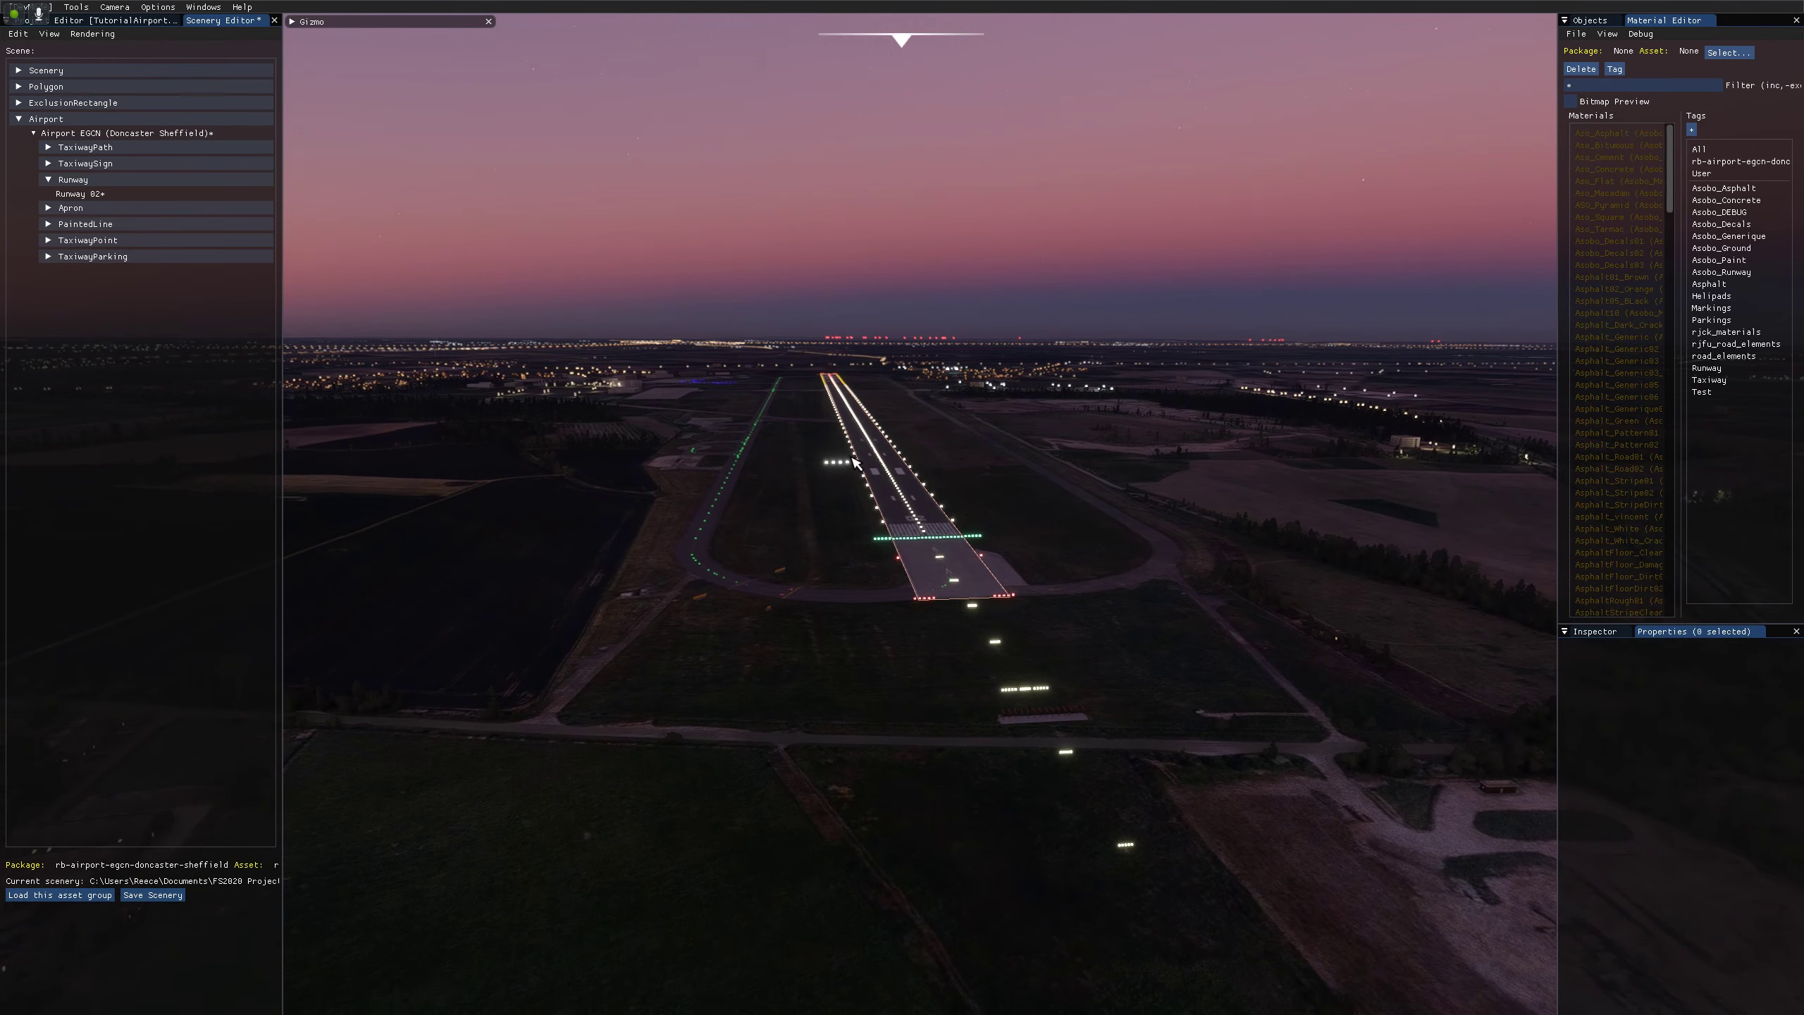